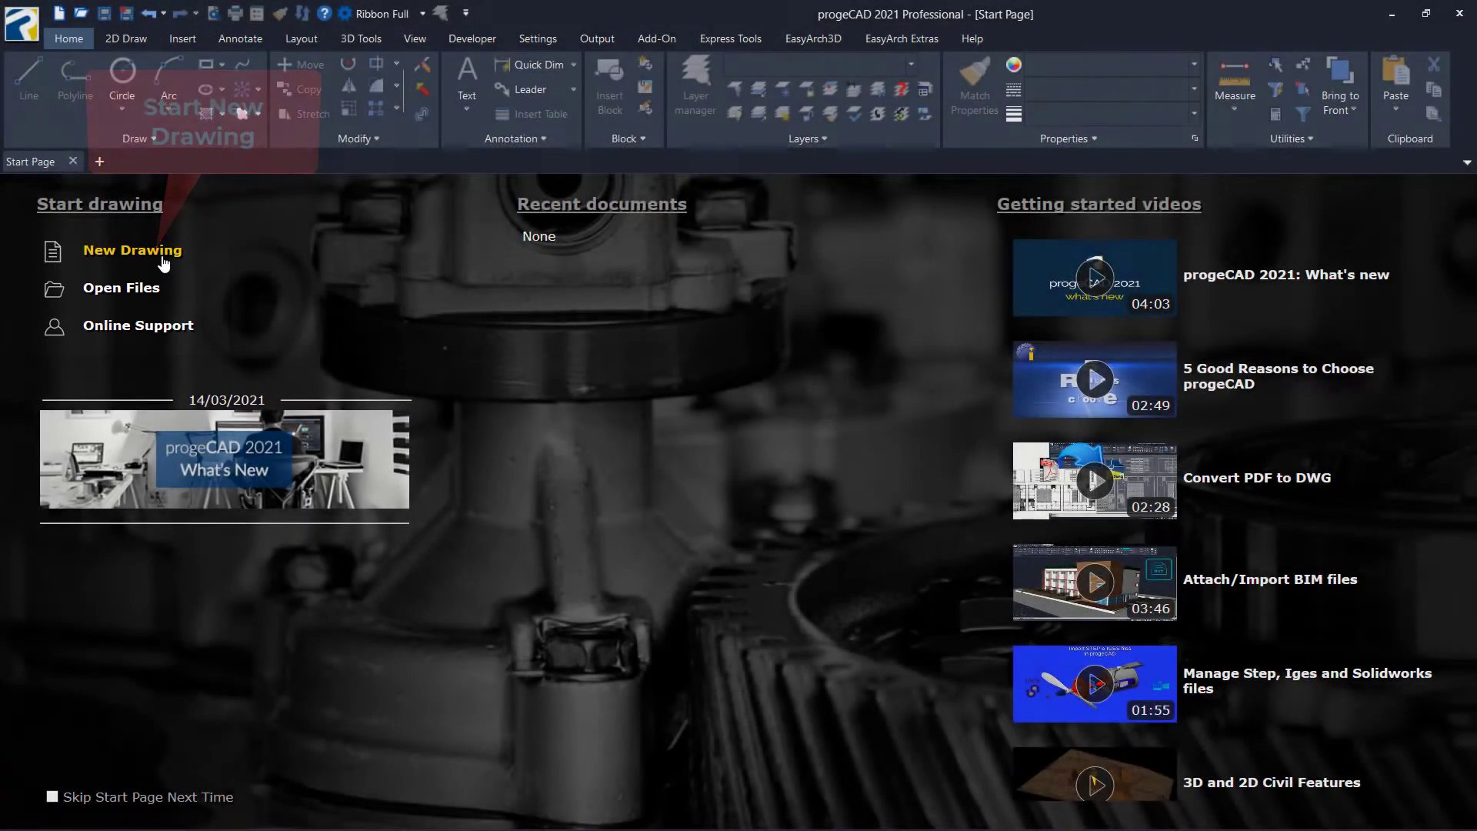
- Create a new drawing from the pcadiso.dwt template
{"action": "left_click", "coordinate": [163, 262]}
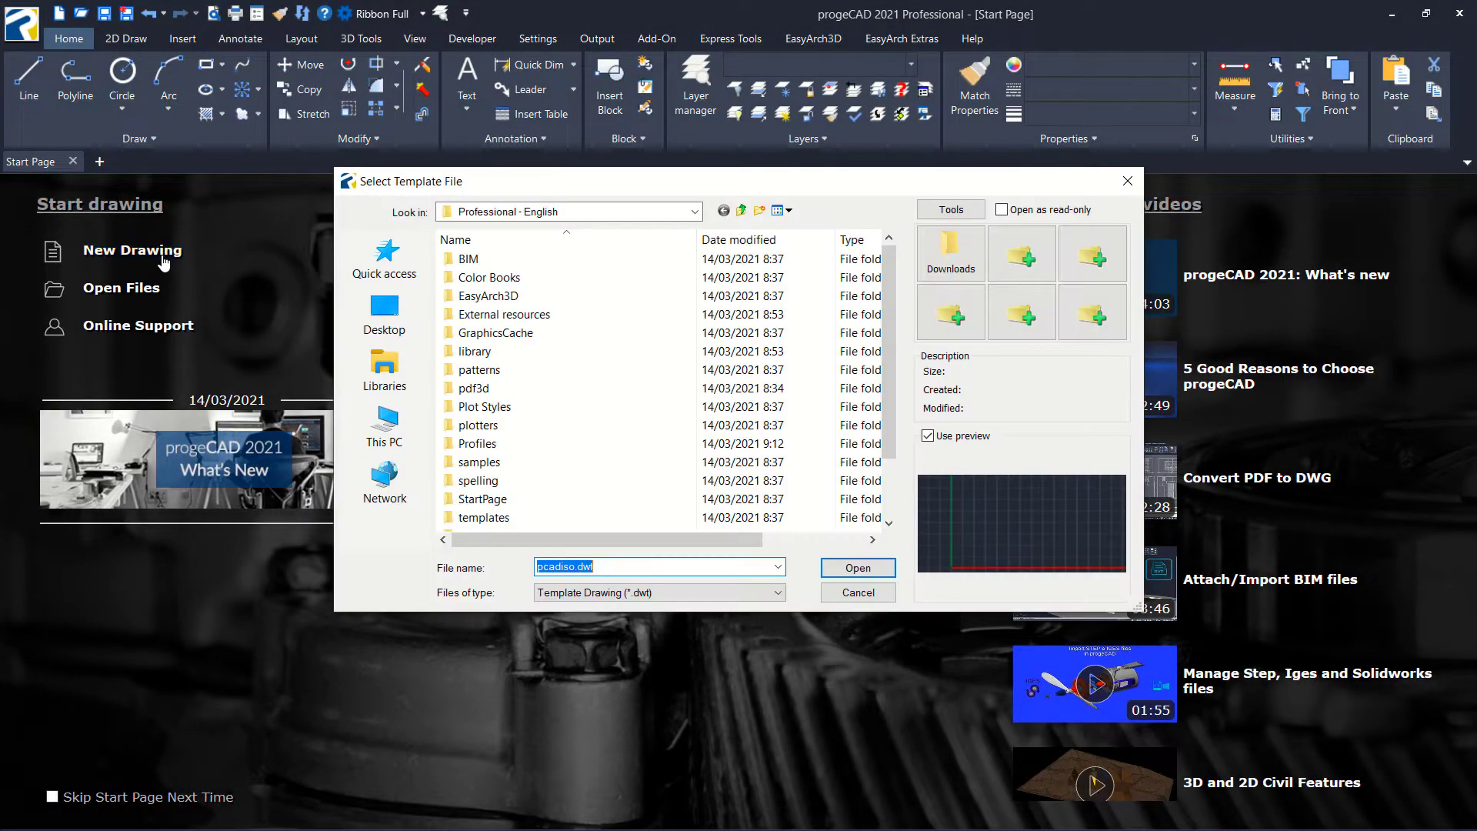
{"action": "scroll", "coordinate": [848, 483], "scroll_direction": "down", "scroll_amount": 2}
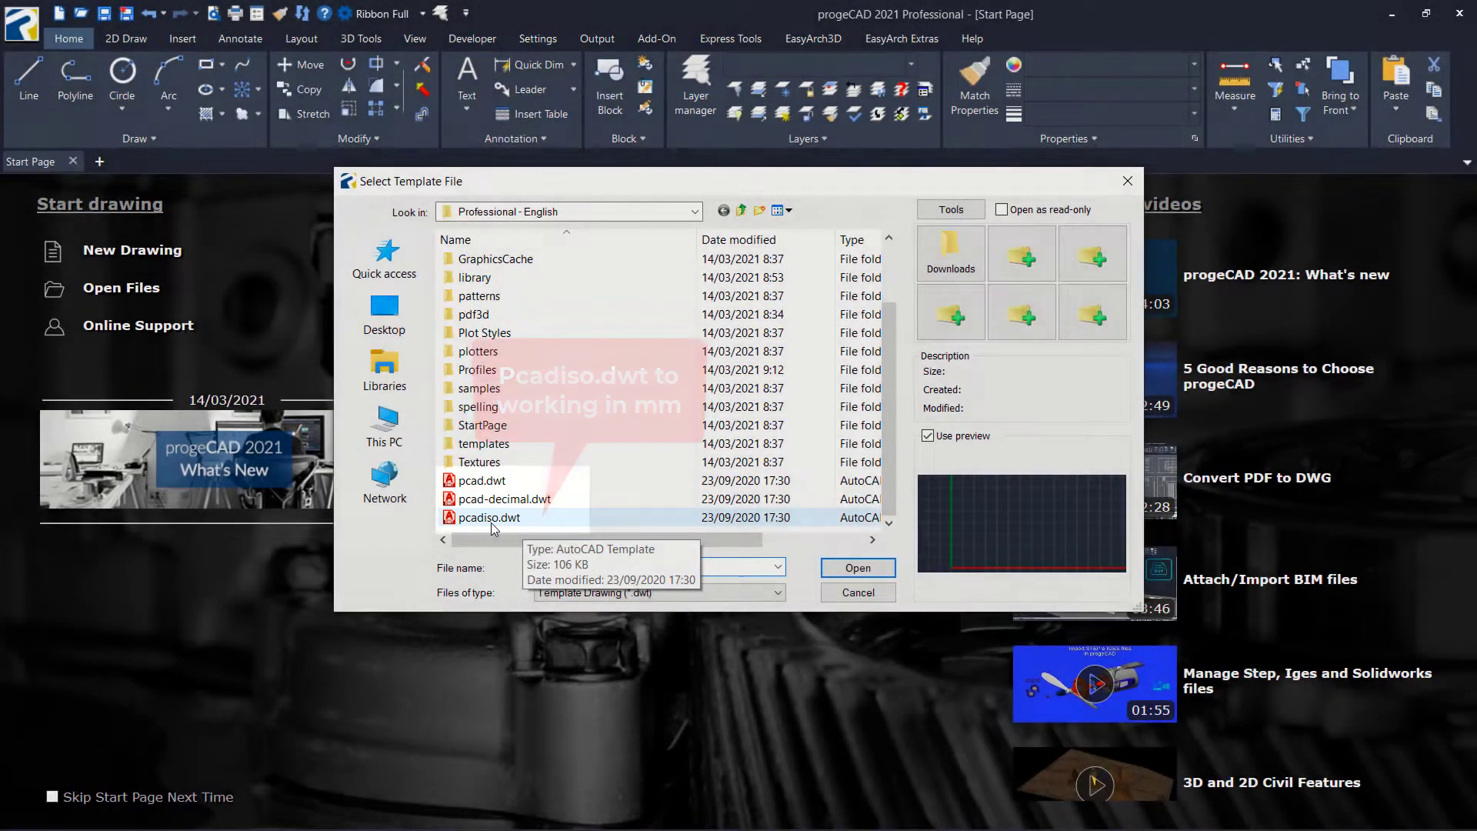
{"action": "left_click", "coordinate": [496, 520]}
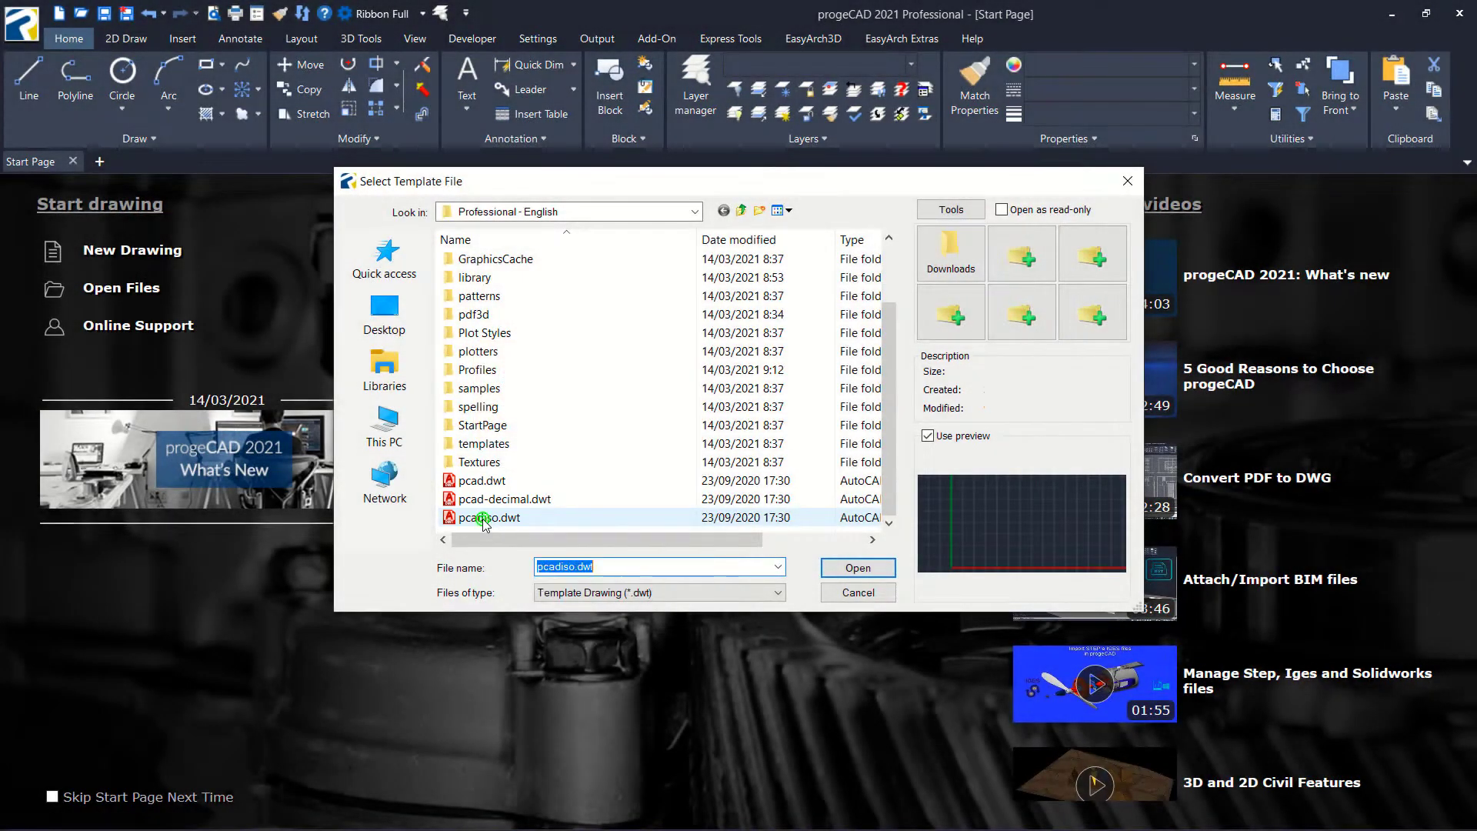
{"action": "left_click", "coordinate": [856, 569]}
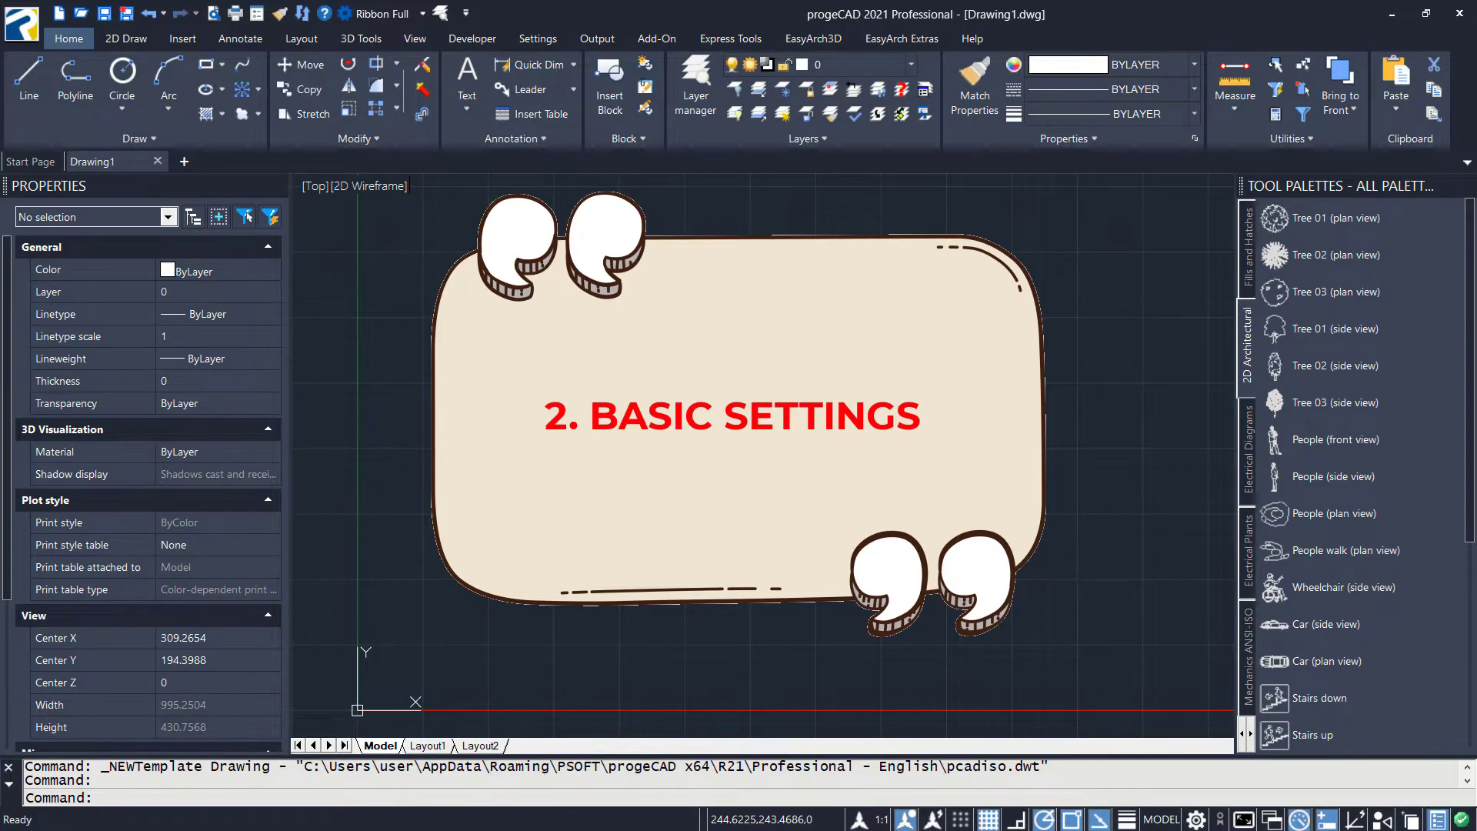
- In the program options, set auto save to every 5 minutes and the default save format to autocad 2010 (dwg)
{"action": "left_click", "coordinate": [676, 389]}
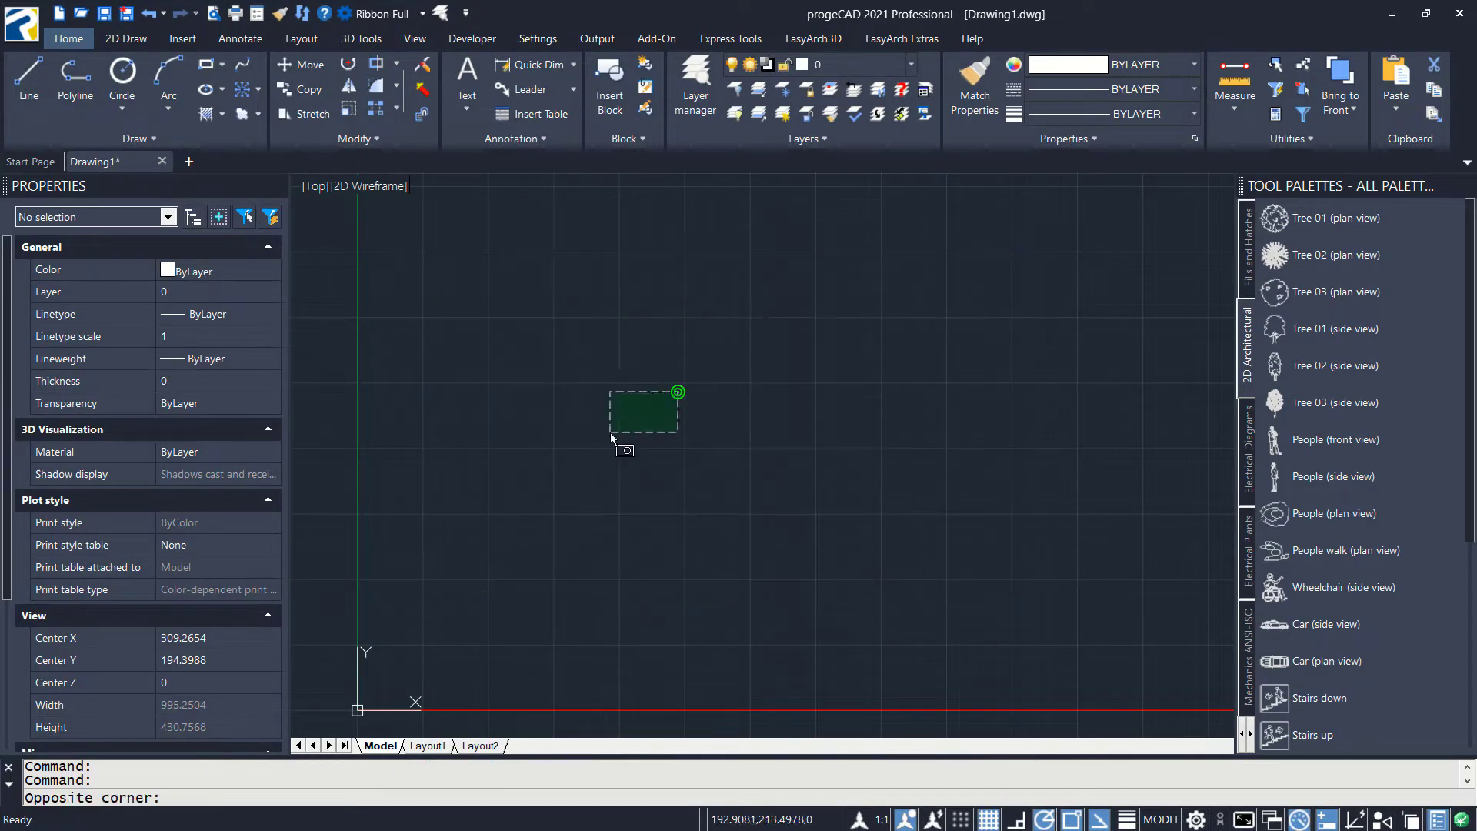
{"action": "left_click", "coordinate": [610, 433]}
{"action": "type", "text": "OP"}
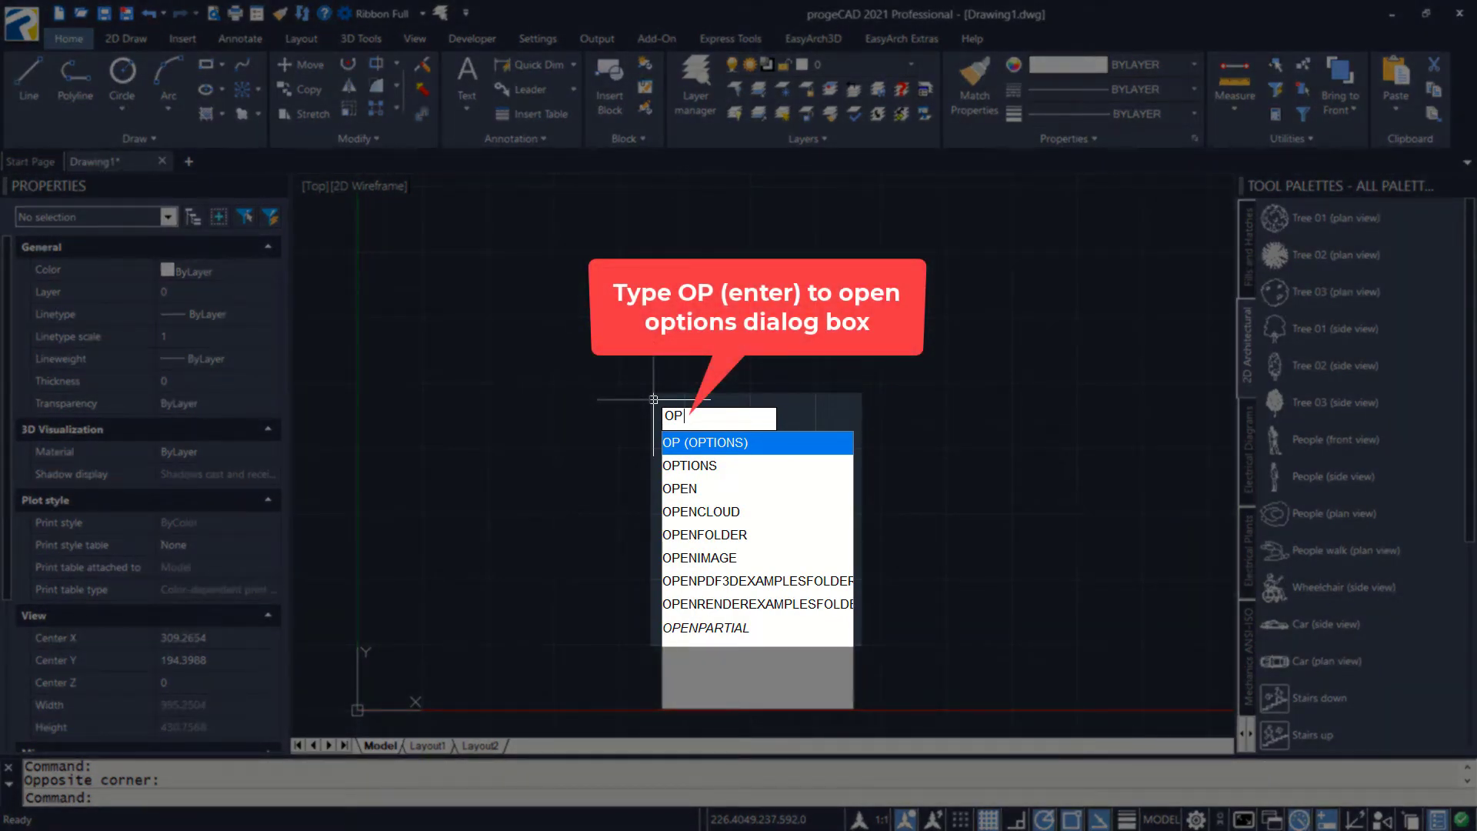
{"action": "key", "text": "Return"}
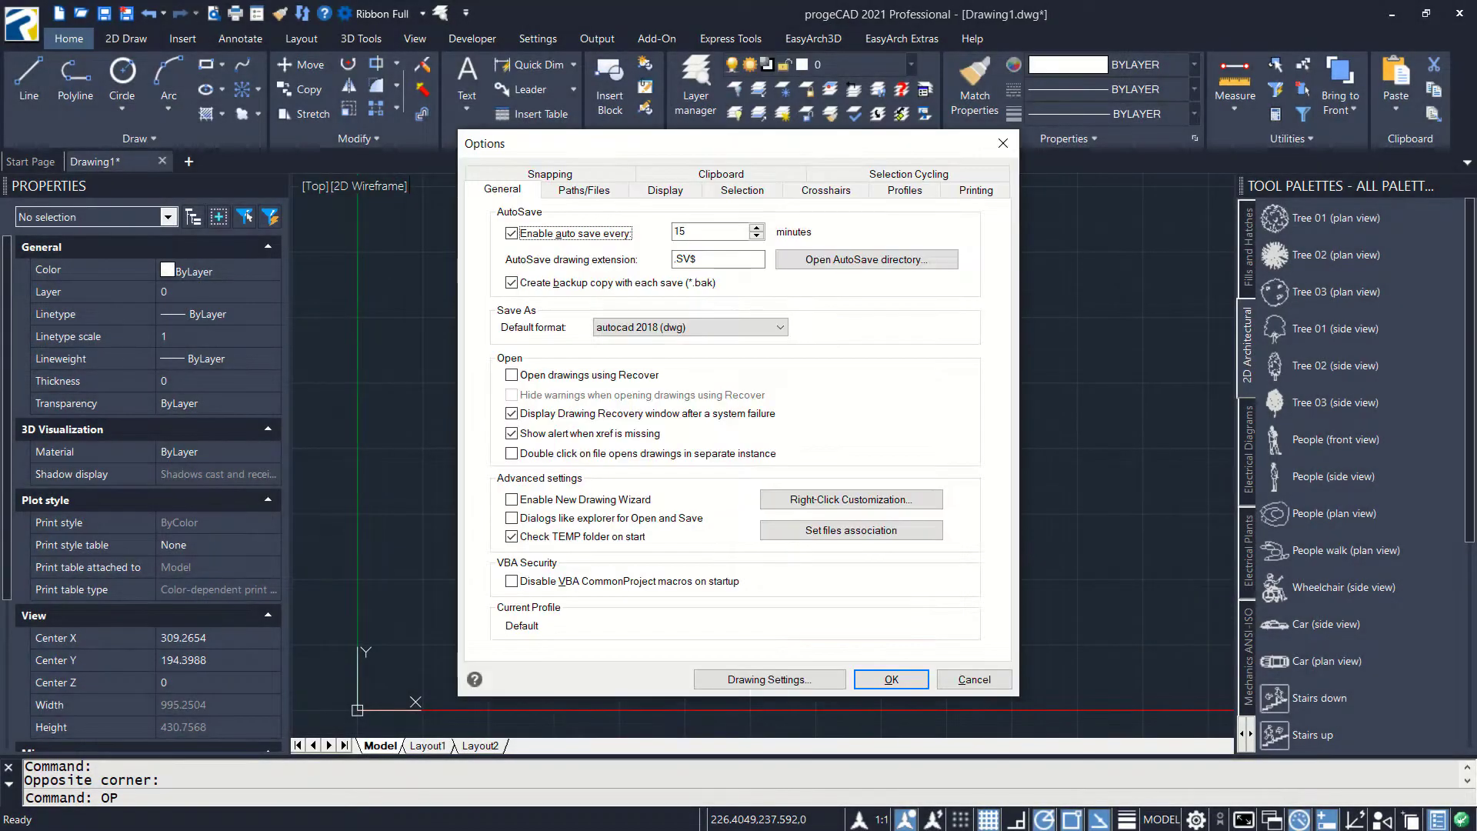
{"action": "double_click", "coordinate": [677, 232]}
{"action": "left_click", "coordinate": [780, 328]}
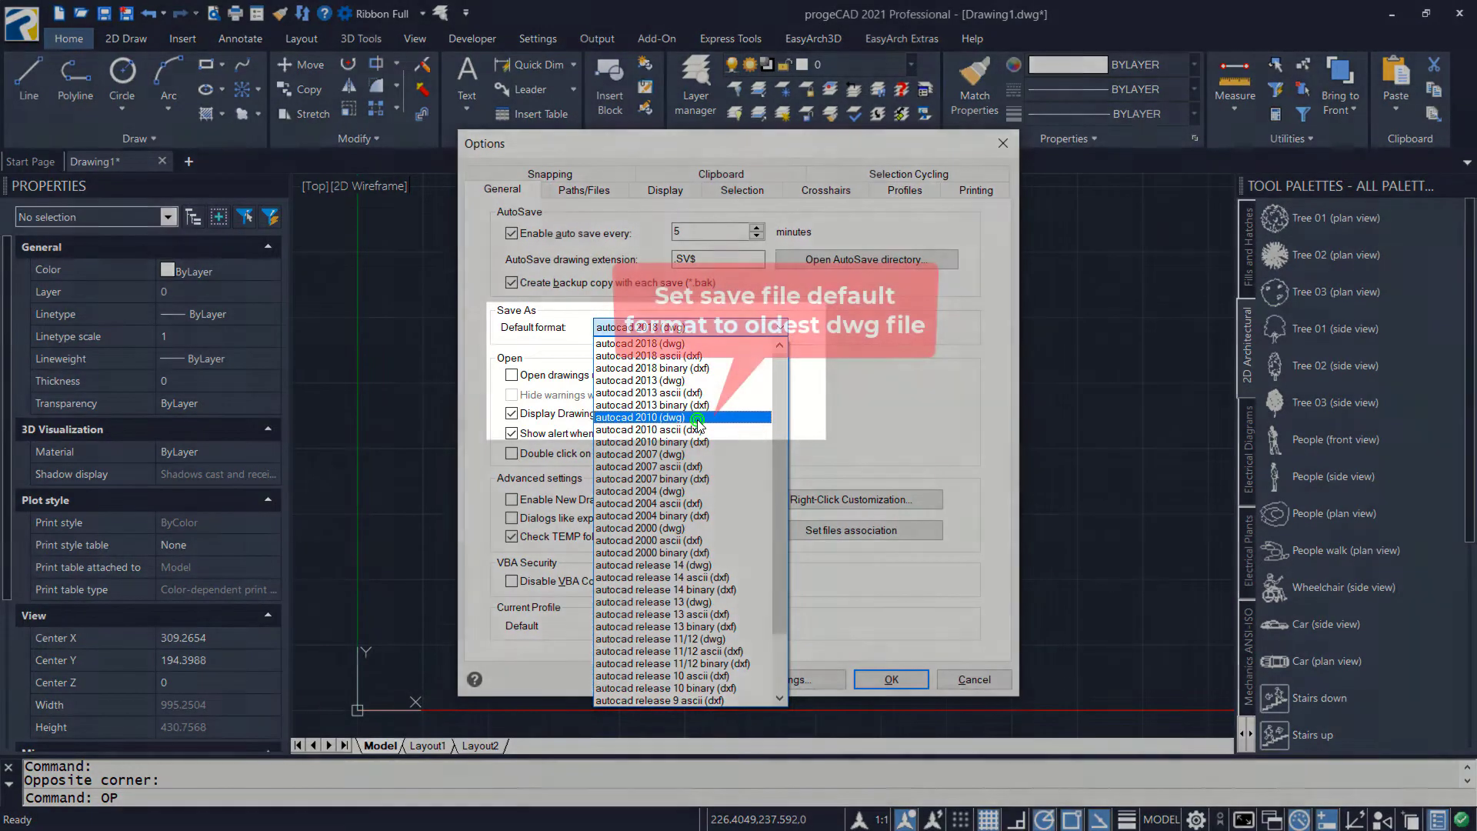
{"action": "left_click", "coordinate": [697, 418]}
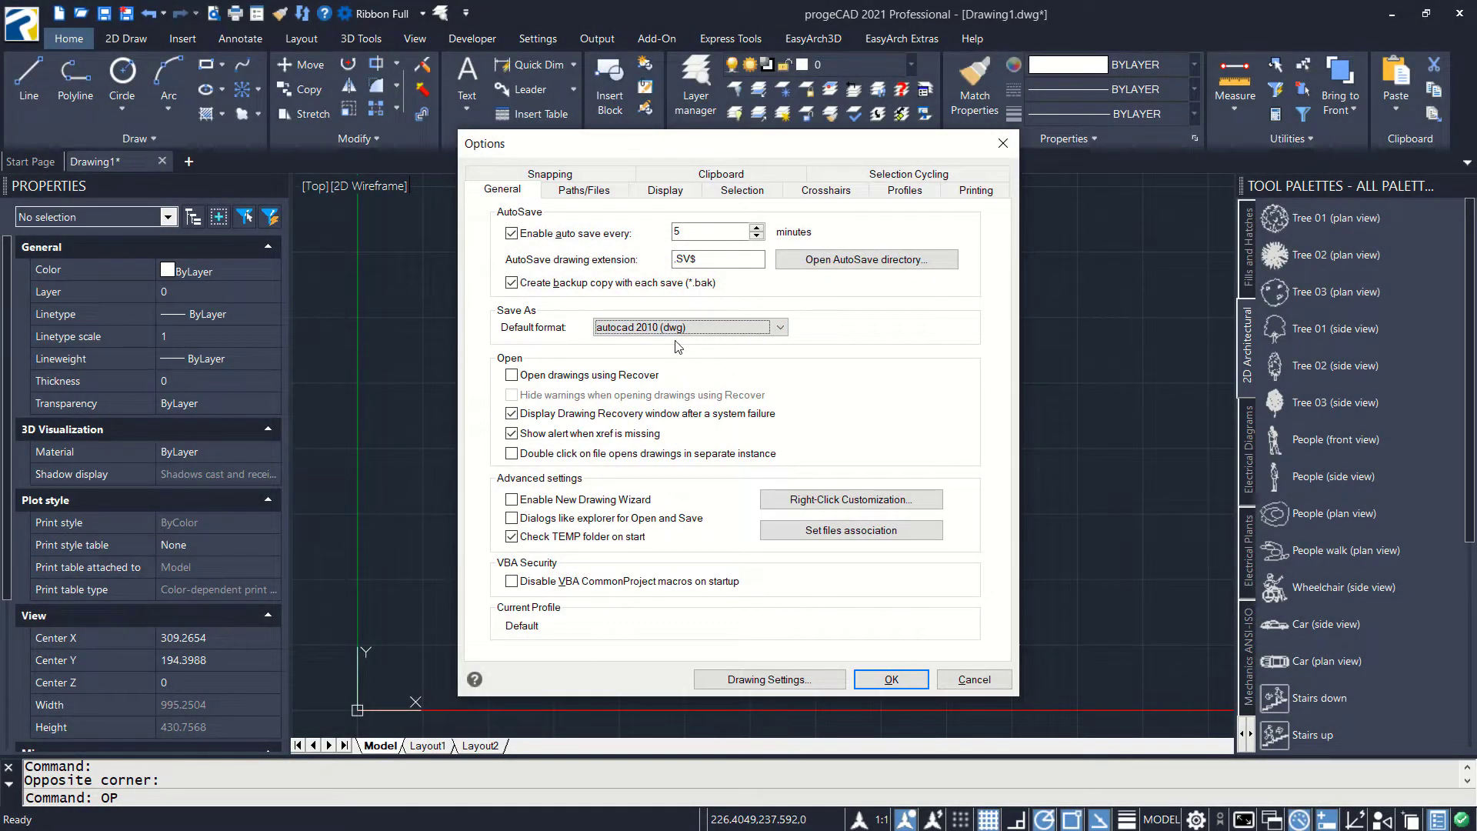
{"action": "left_click", "coordinate": [589, 193]}
{"action": "left_click", "coordinate": [652, 192]}
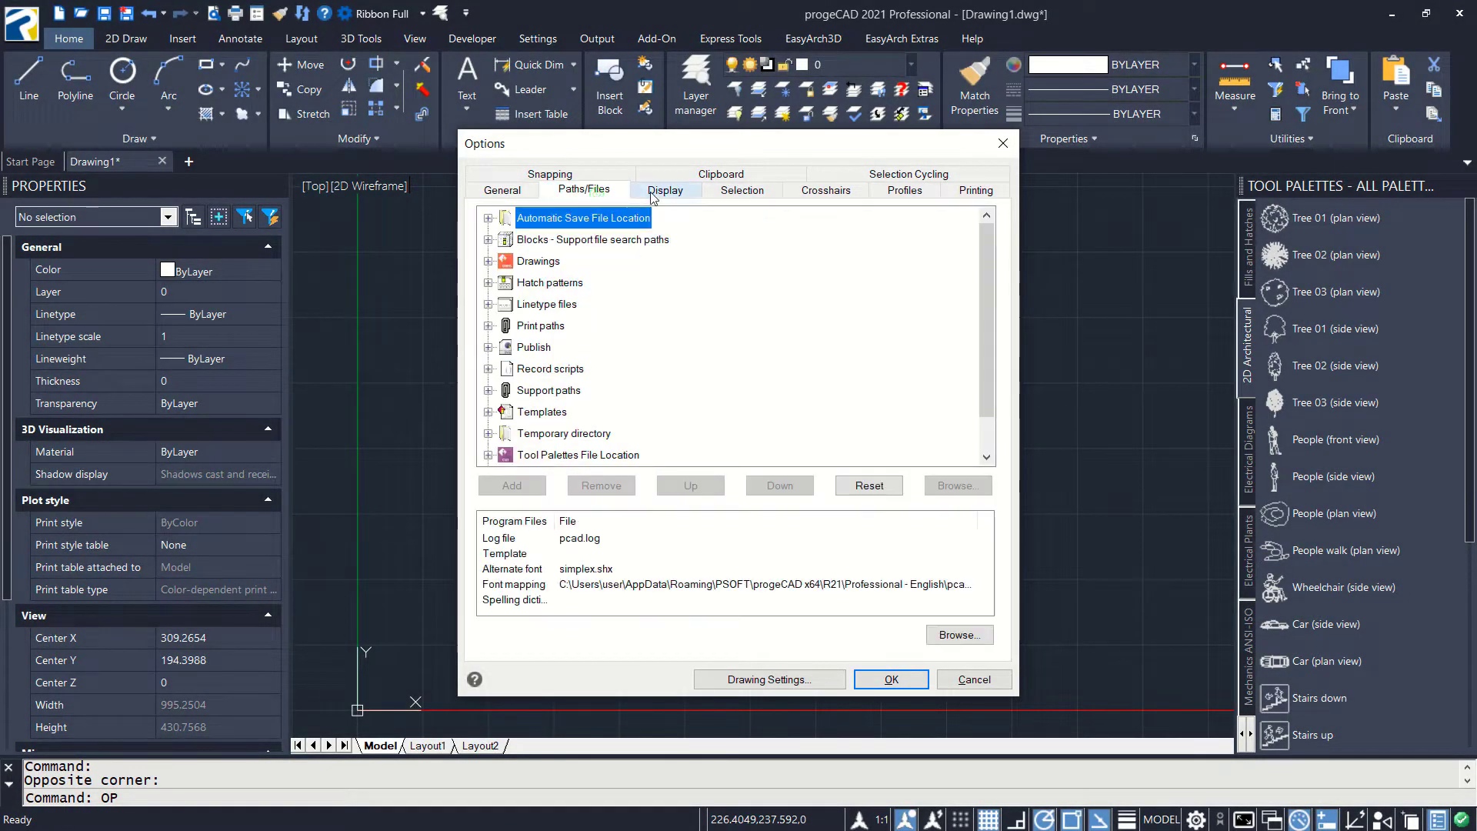
{"action": "left_click", "coordinate": [730, 192]}
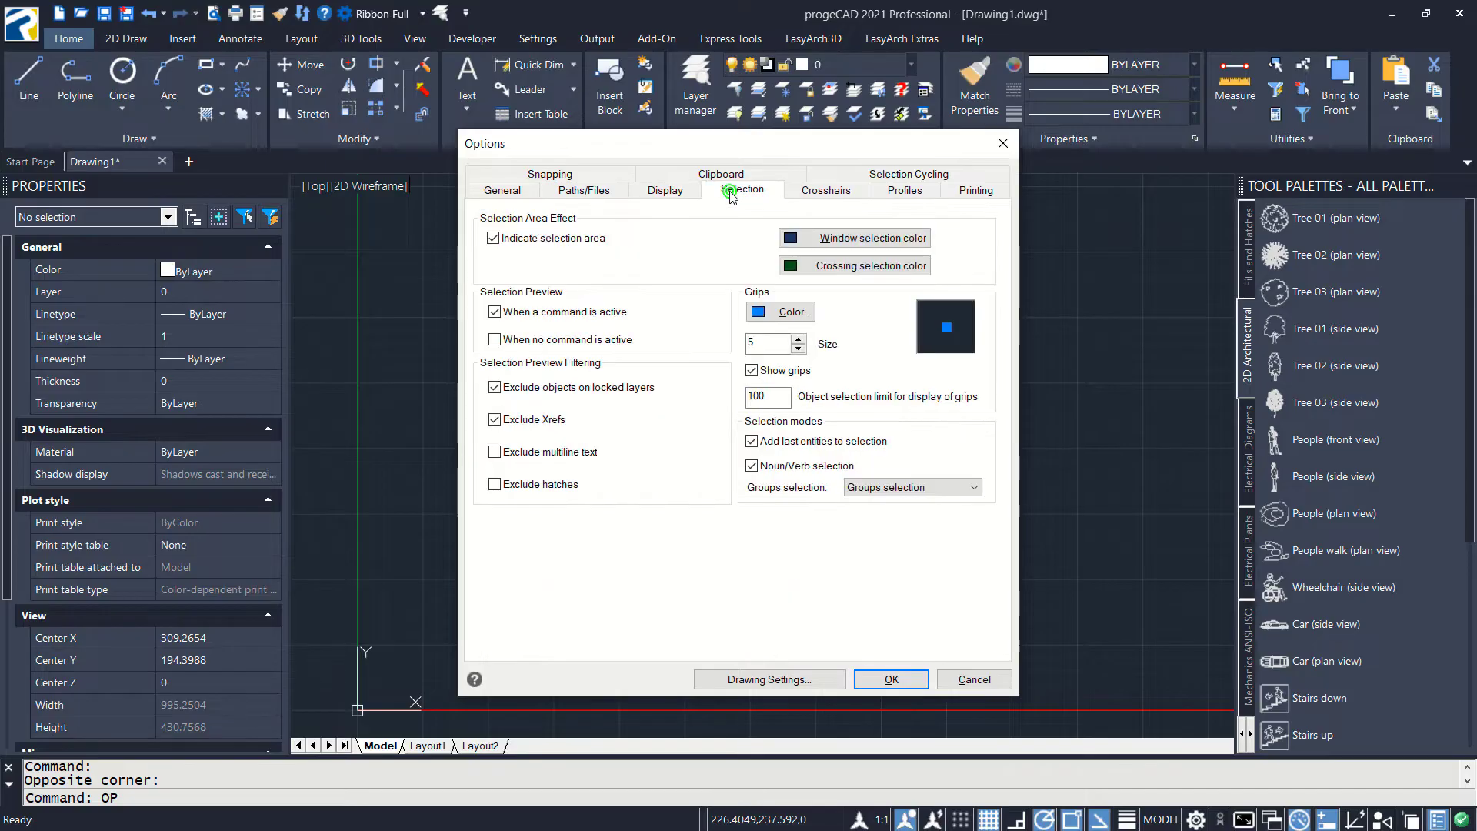
{"action": "left_click", "coordinate": [597, 176]}
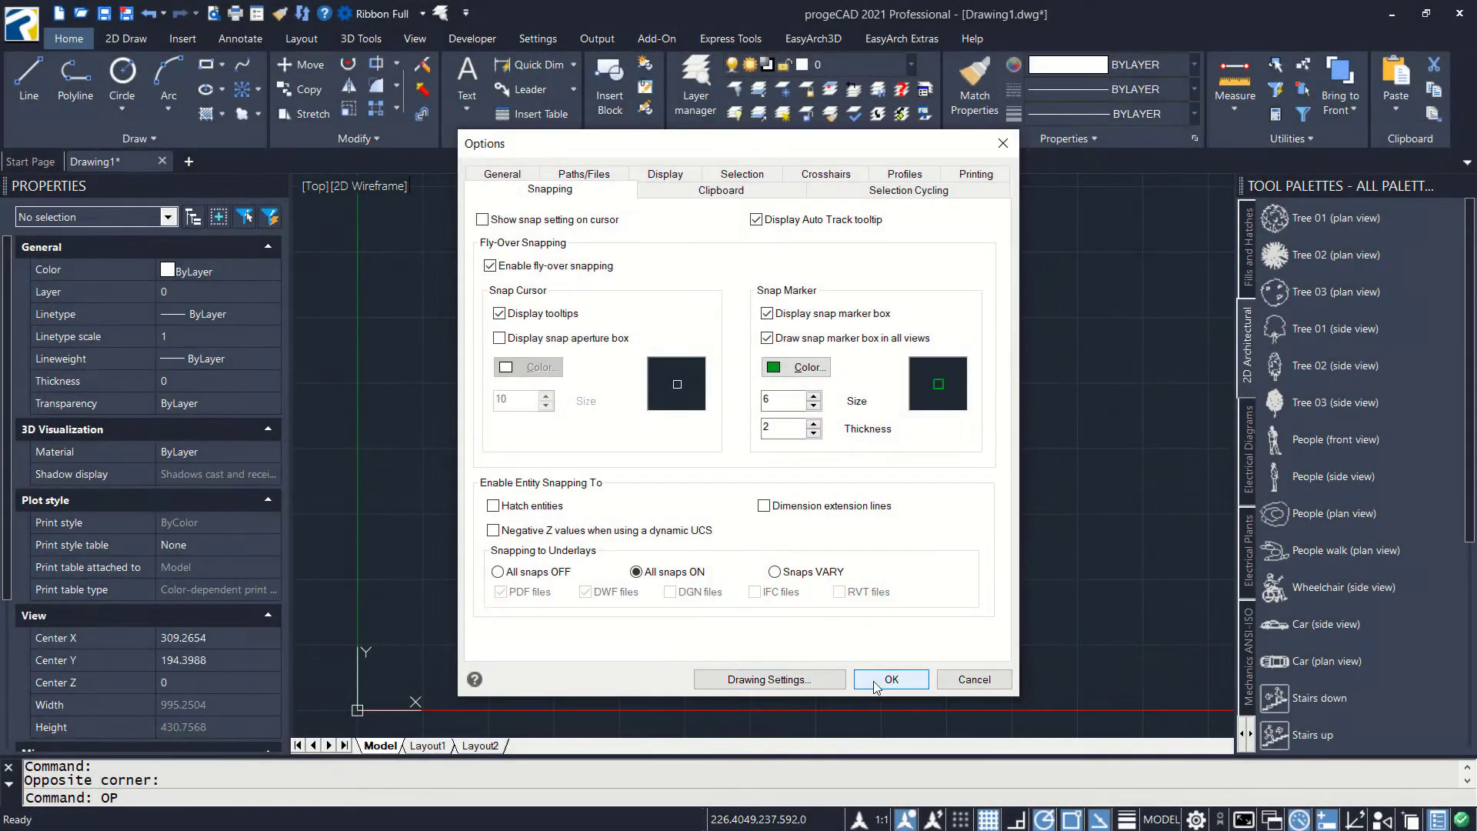
- In the drawing settings, enable the main entity snap modes plus Nearest, Parallel and Extension, and apply the settings
{"action": "left_click", "coordinate": [769, 679]}
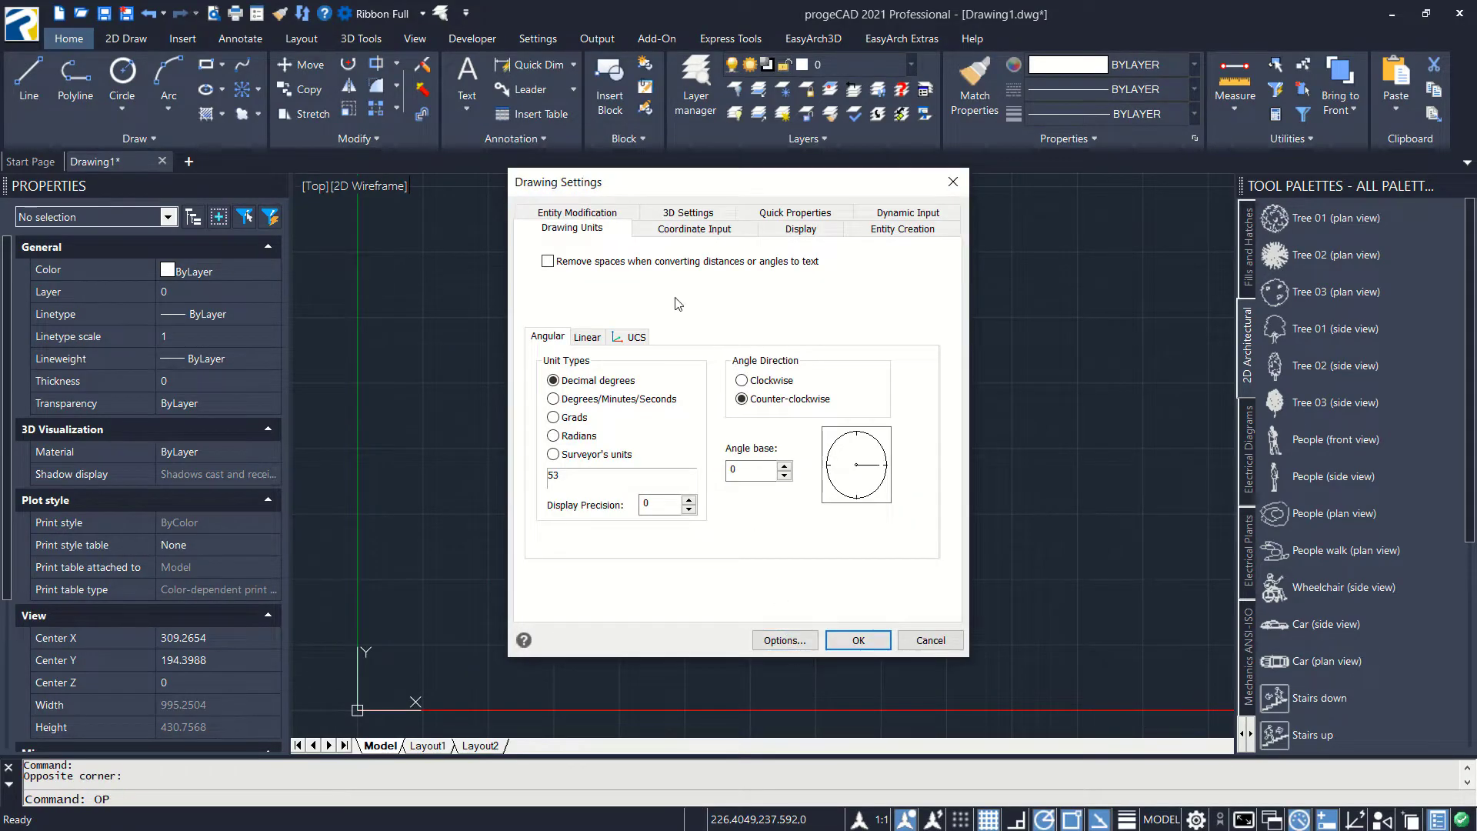
{"action": "left_click", "coordinate": [667, 230]}
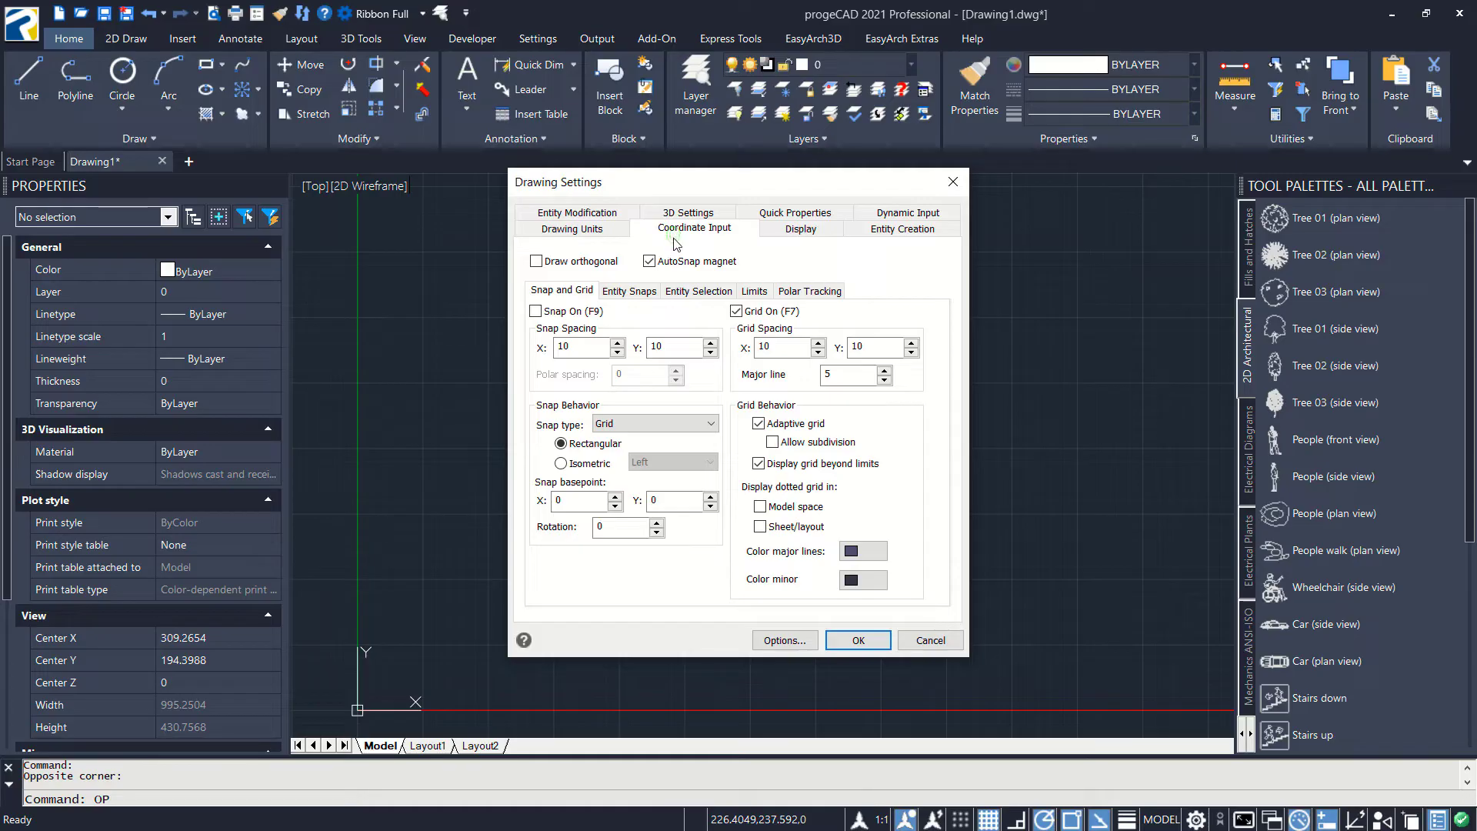
{"action": "left_click", "coordinate": [637, 292]}
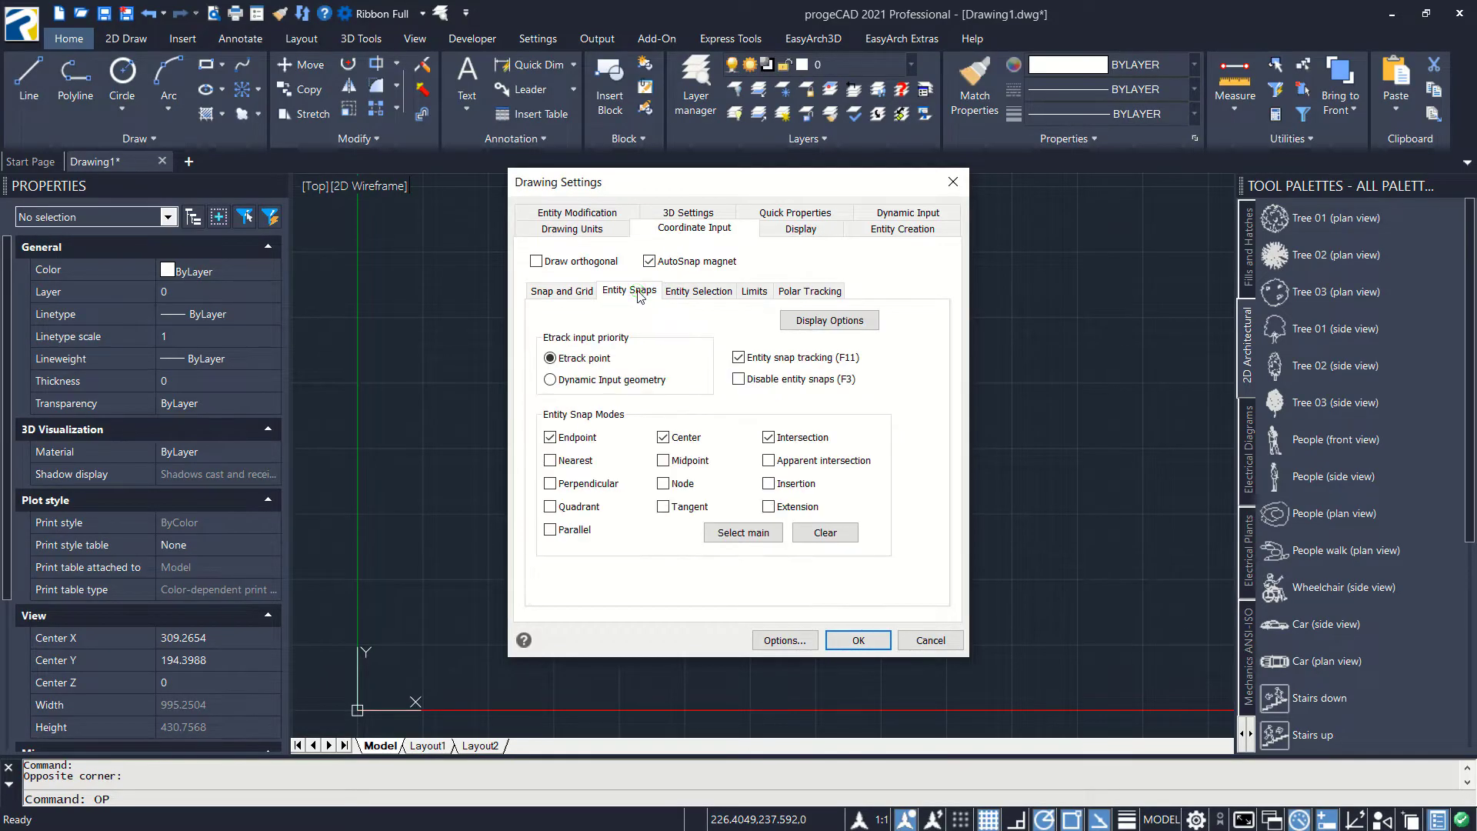
{"action": "left_click", "coordinate": [745, 533]}
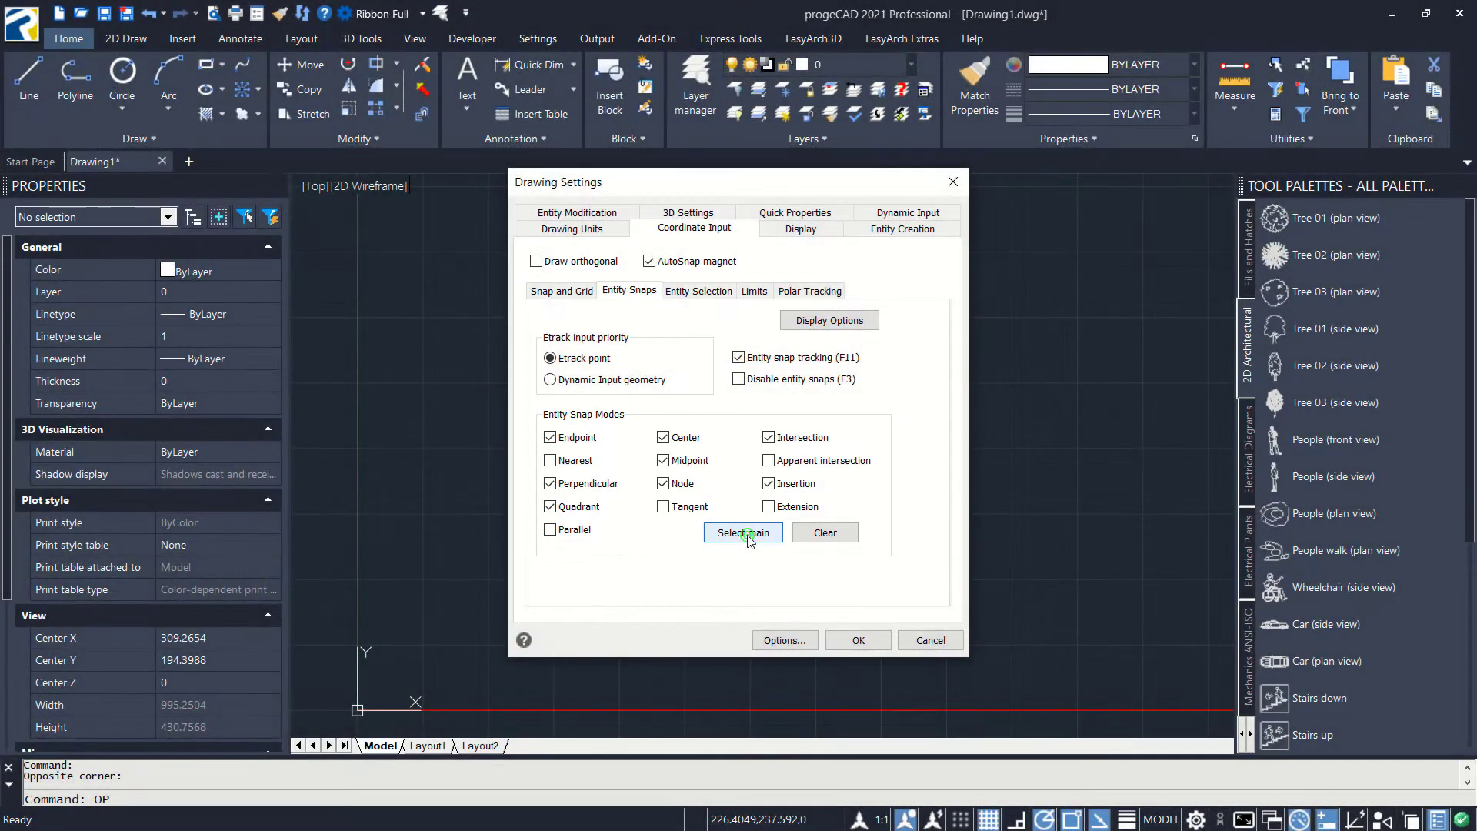
{"action": "left_click", "coordinate": [551, 460]}
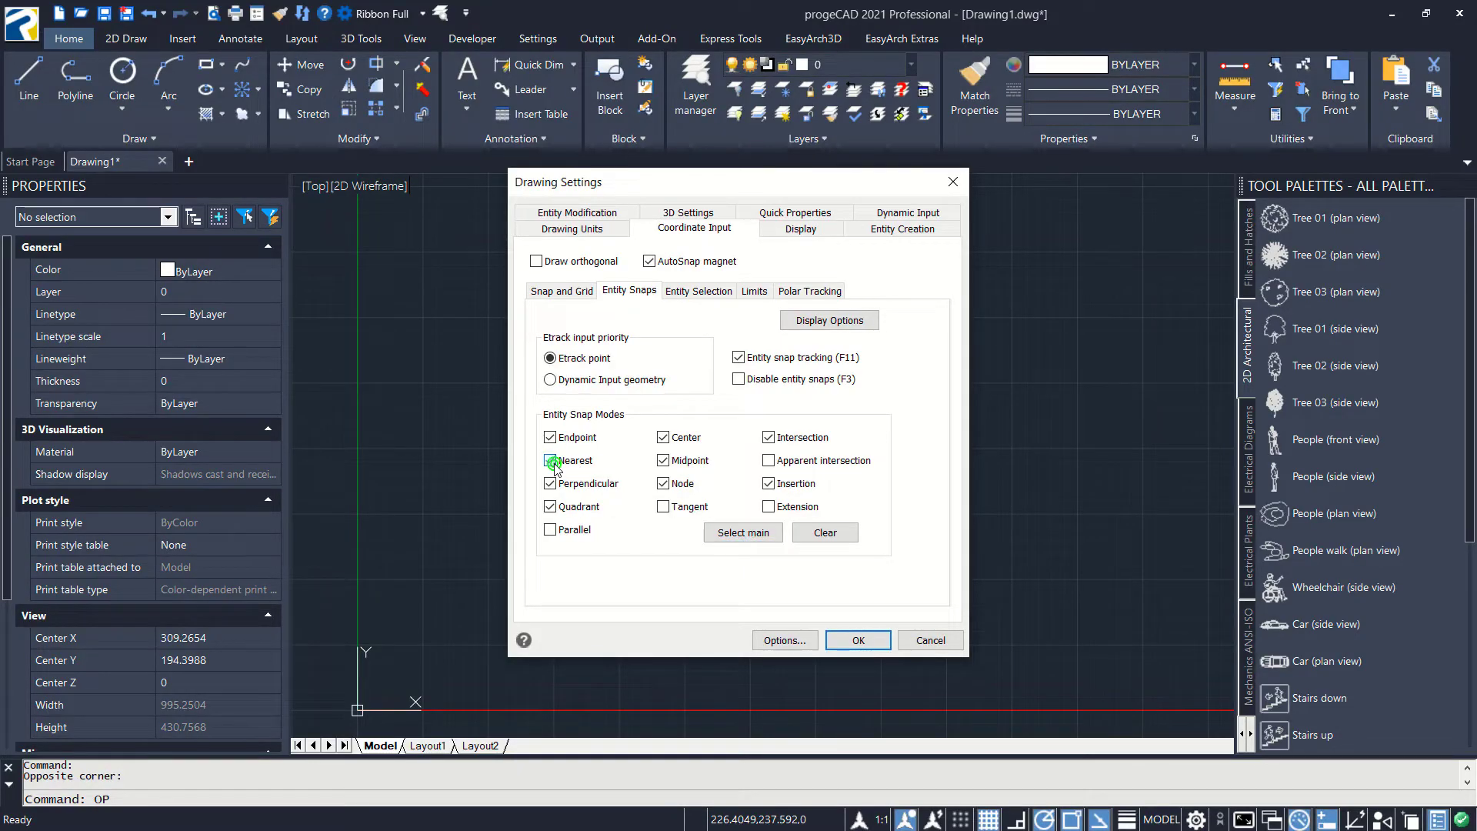
{"action": "left_click", "coordinate": [551, 530]}
{"action": "left_click", "coordinate": [769, 507]}
{"action": "left_click", "coordinate": [854, 638]}
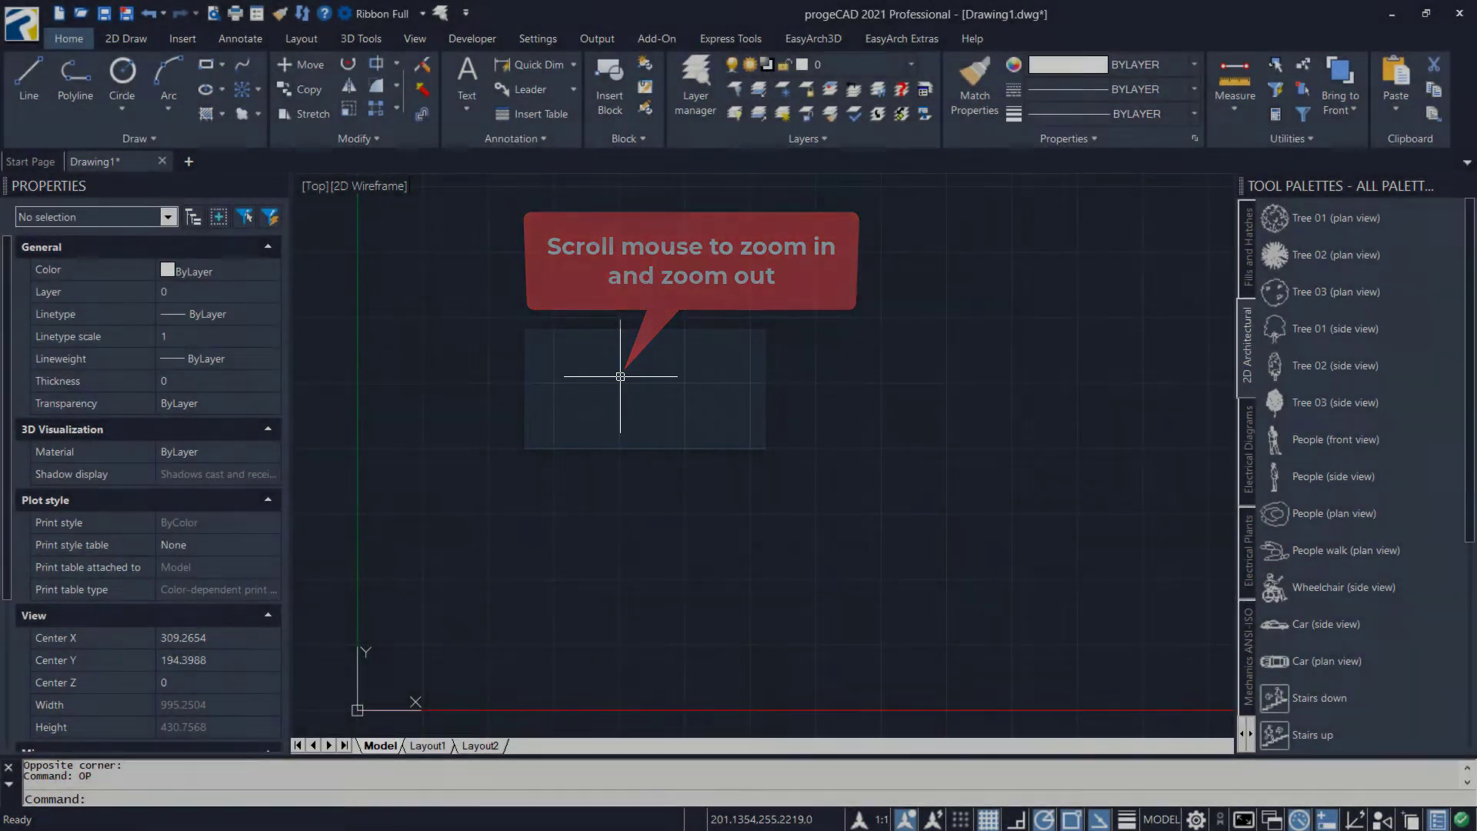
{"action": "scroll", "coordinate": [620, 376], "scroll_direction": "down", "scroll_amount": 2}
{"action": "scroll", "coordinate": [620, 377], "scroll_direction": "down", "scroll_amount": 3}
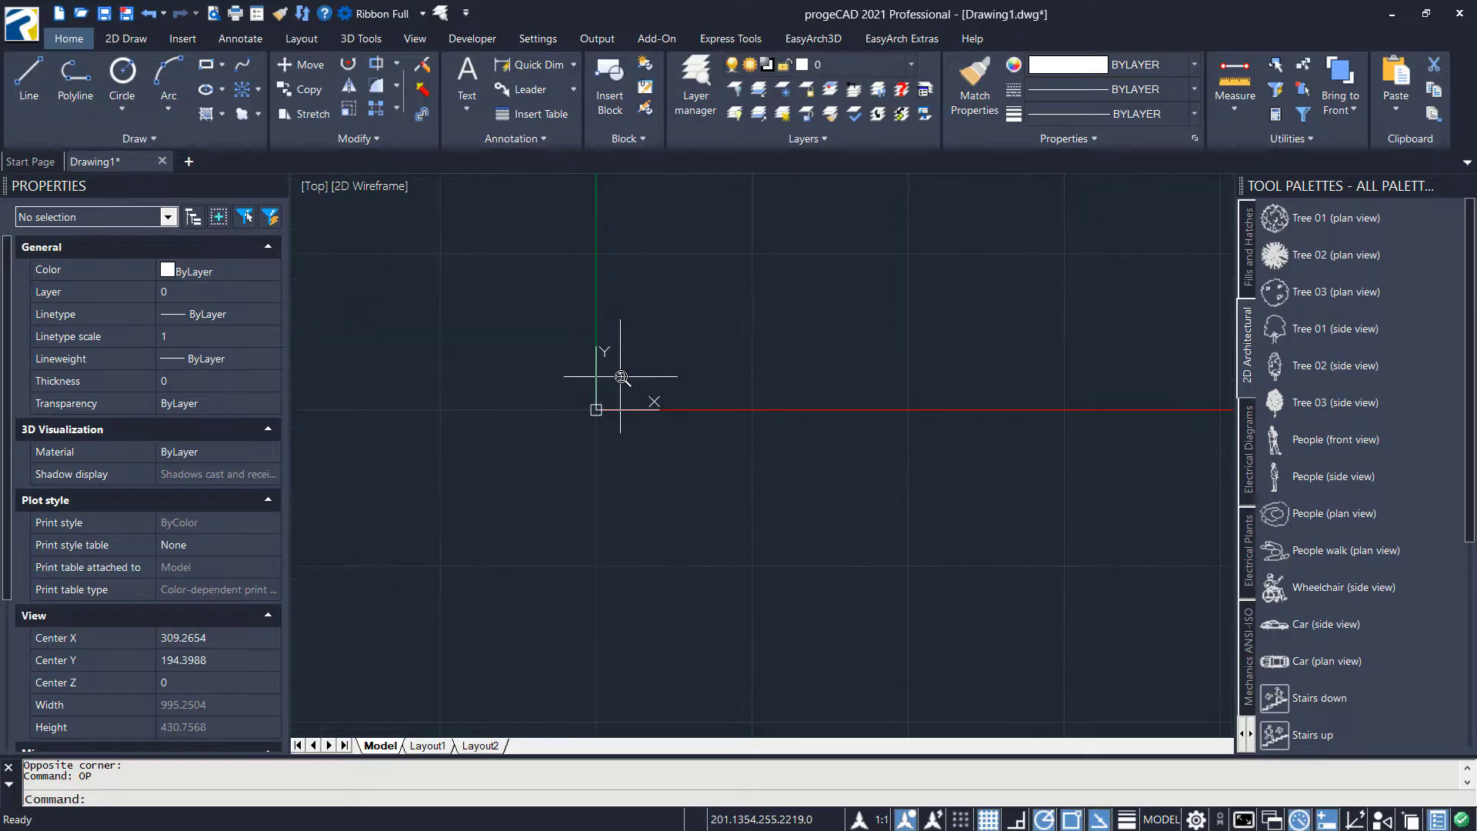
{"action": "scroll", "coordinate": [622, 377], "scroll_direction": "up", "scroll_amount": 5}
{"action": "scroll", "coordinate": [623, 378], "scroll_direction": "down", "scroll_amount": 3}
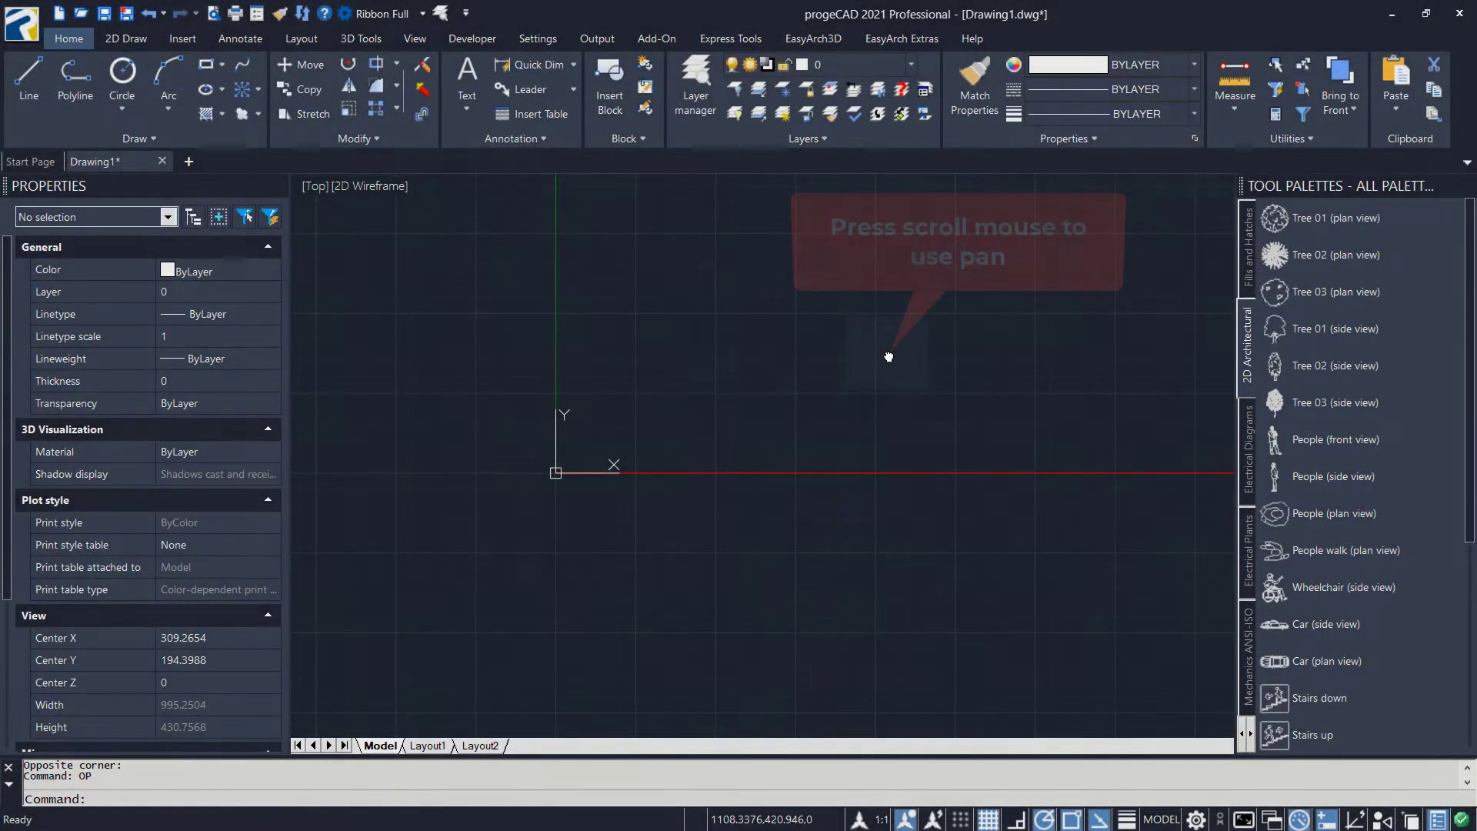
{"action": "mouse_move", "coordinate": [888, 356]}
{"action": "middle_mouse_down"}
{"action": "mouse_move", "coordinate": [725, 443]}
{"action": "mouse_move", "coordinate": [634, 523]}
{"action": "mouse_move", "coordinate": [936, 389]}
{"action": "mouse_move", "coordinate": [672, 547]}
{"action": "middle_mouse_up"}
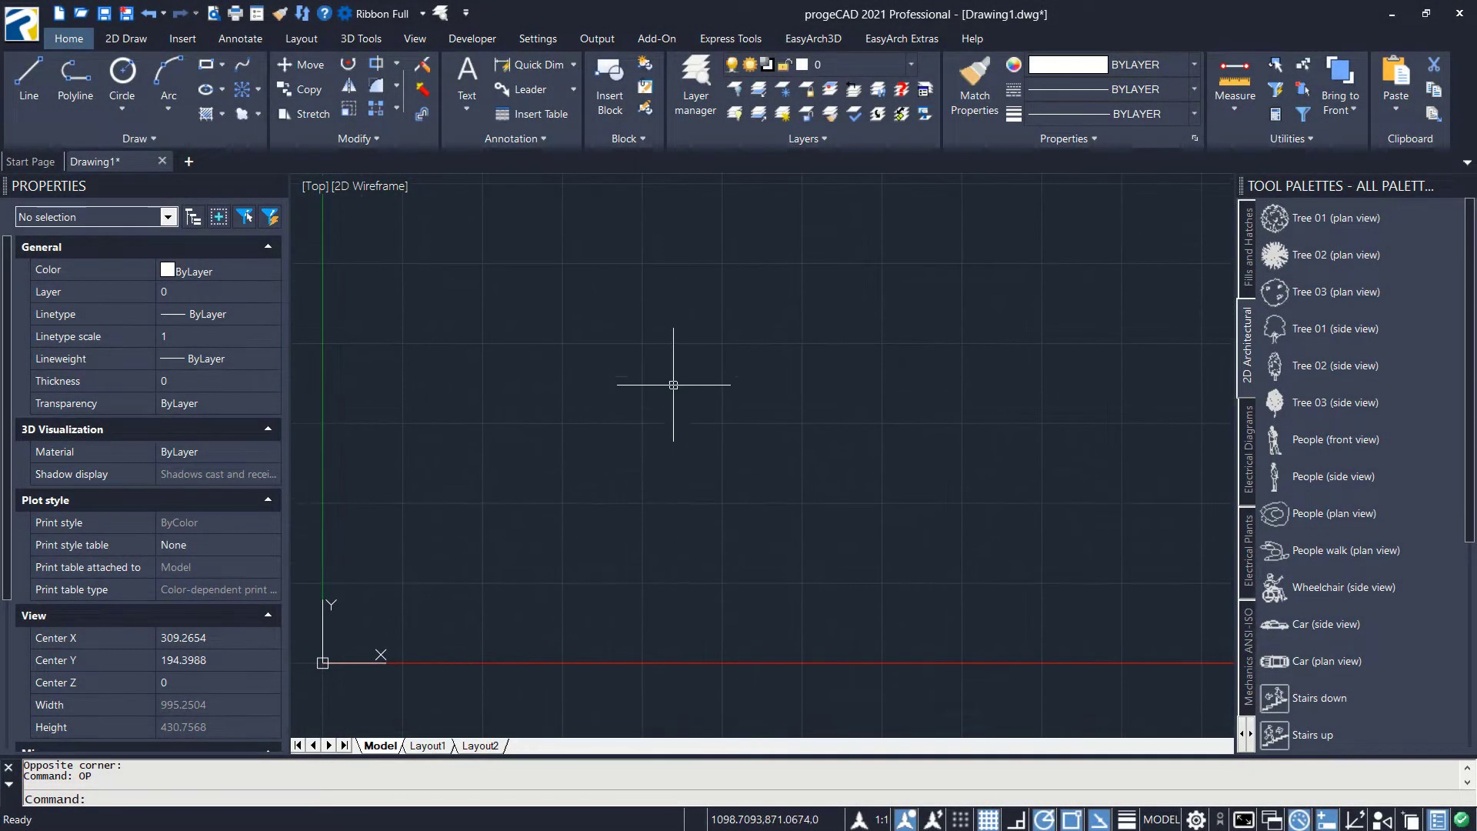
- Draw a closed rectangle 5000 wide and 4000 high with the Line command, above and to the right of the origin
{"action": "scroll", "coordinate": [673, 385], "scroll_direction": "down", "scroll_amount": 5}
{"action": "mouse_move", "coordinate": [927, 320]}
{"action": "middle_mouse_down"}
{"action": "mouse_move", "coordinate": [729, 483]}
{"action": "mouse_move", "coordinate": [687, 537]}
{"action": "middle_mouse_up"}
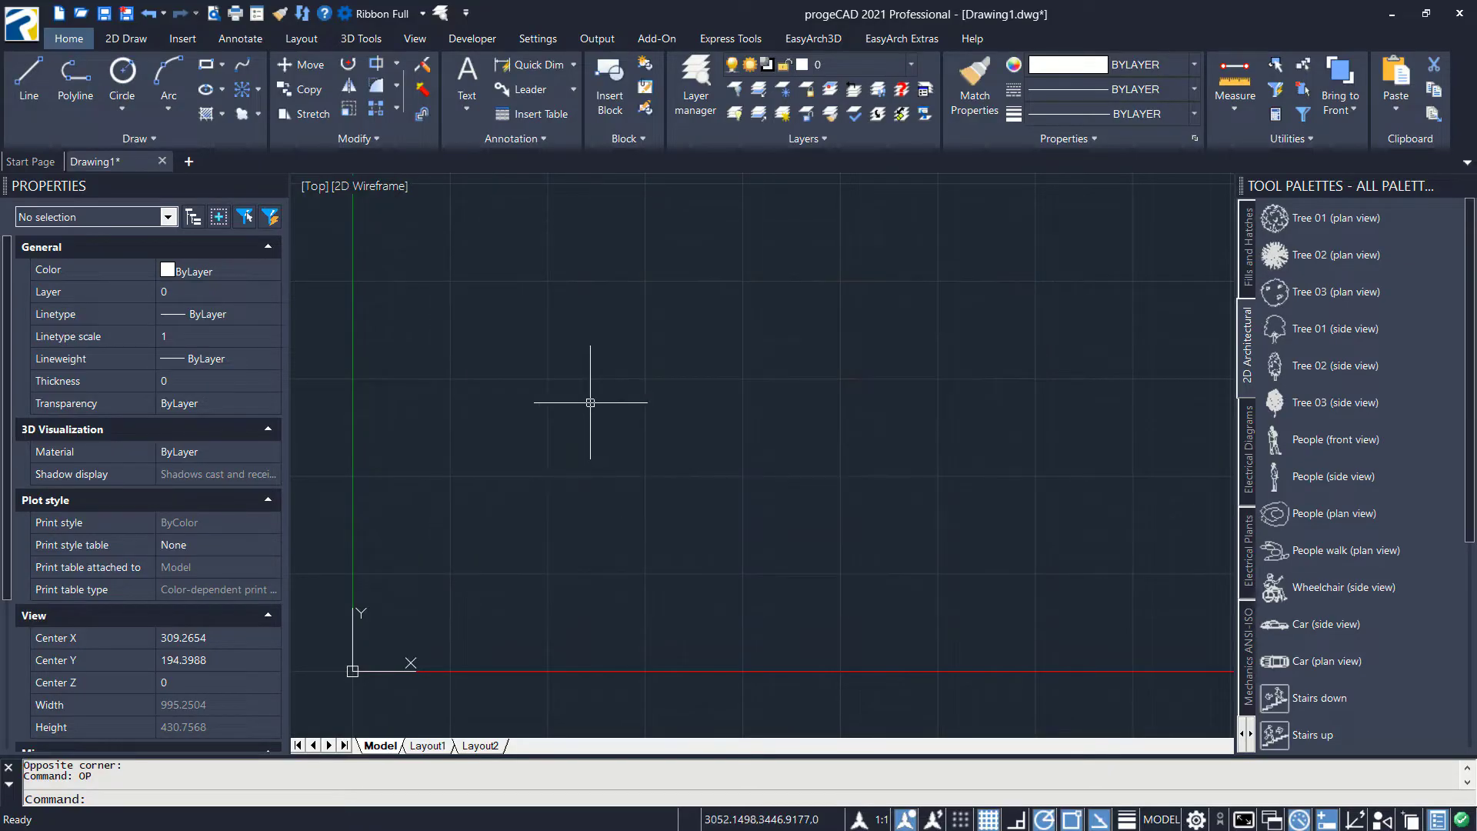
{"action": "type", "text": "L"}
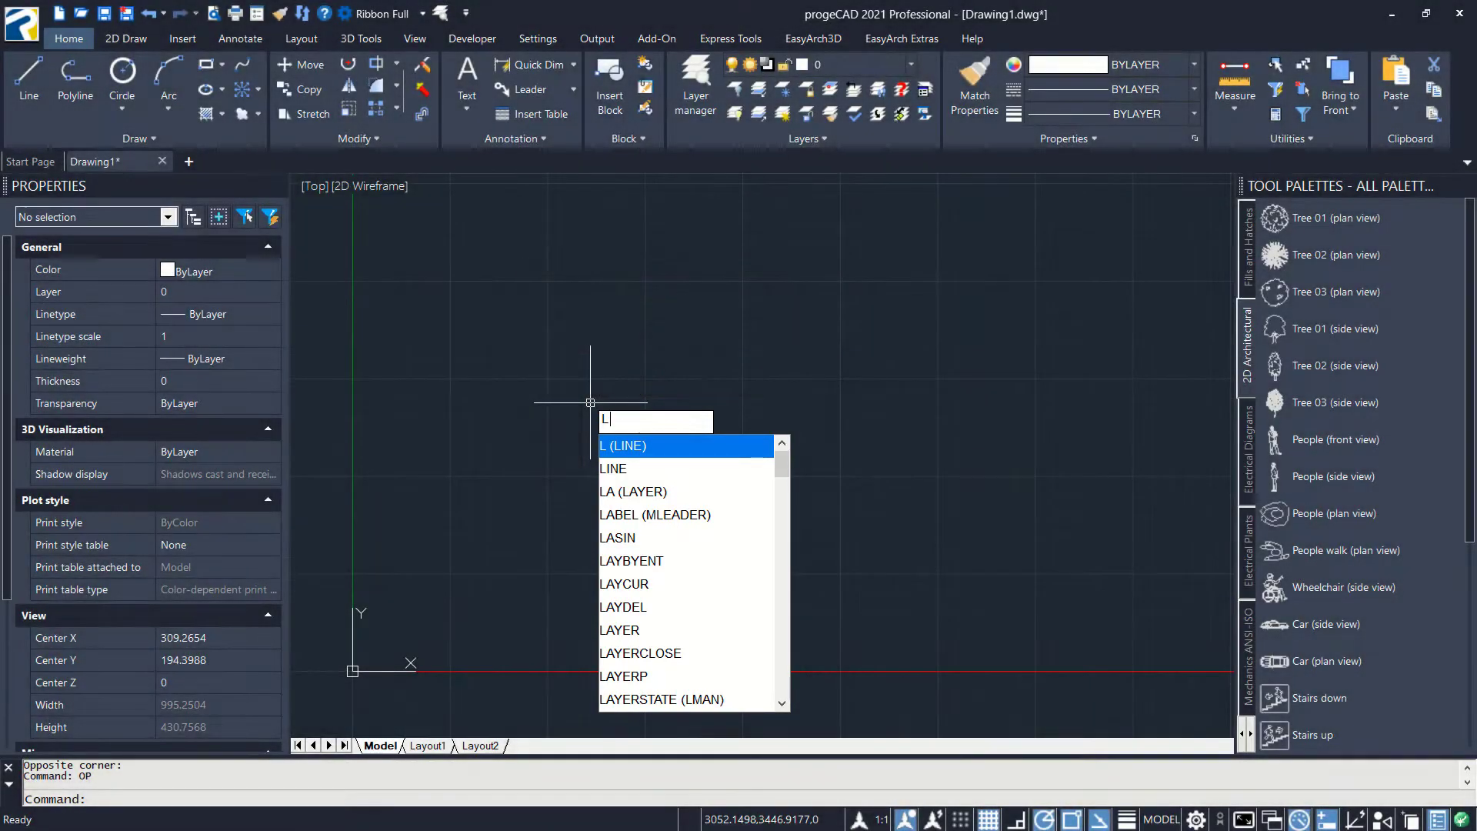
{"action": "key", "text": "Return"}
{"action": "left_click", "coordinate": [500, 560]}
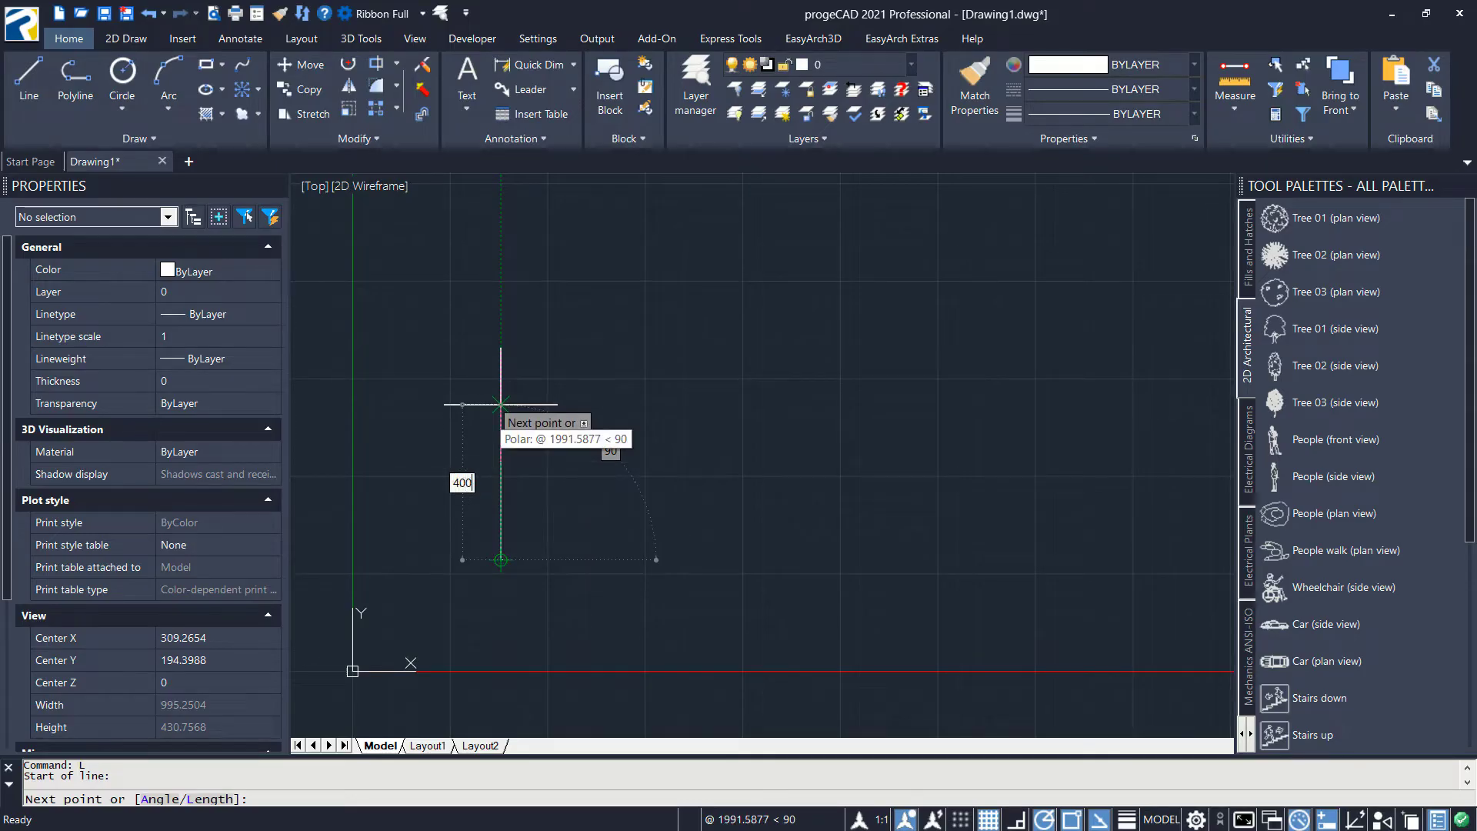
{"action": "key", "text": "Return"}
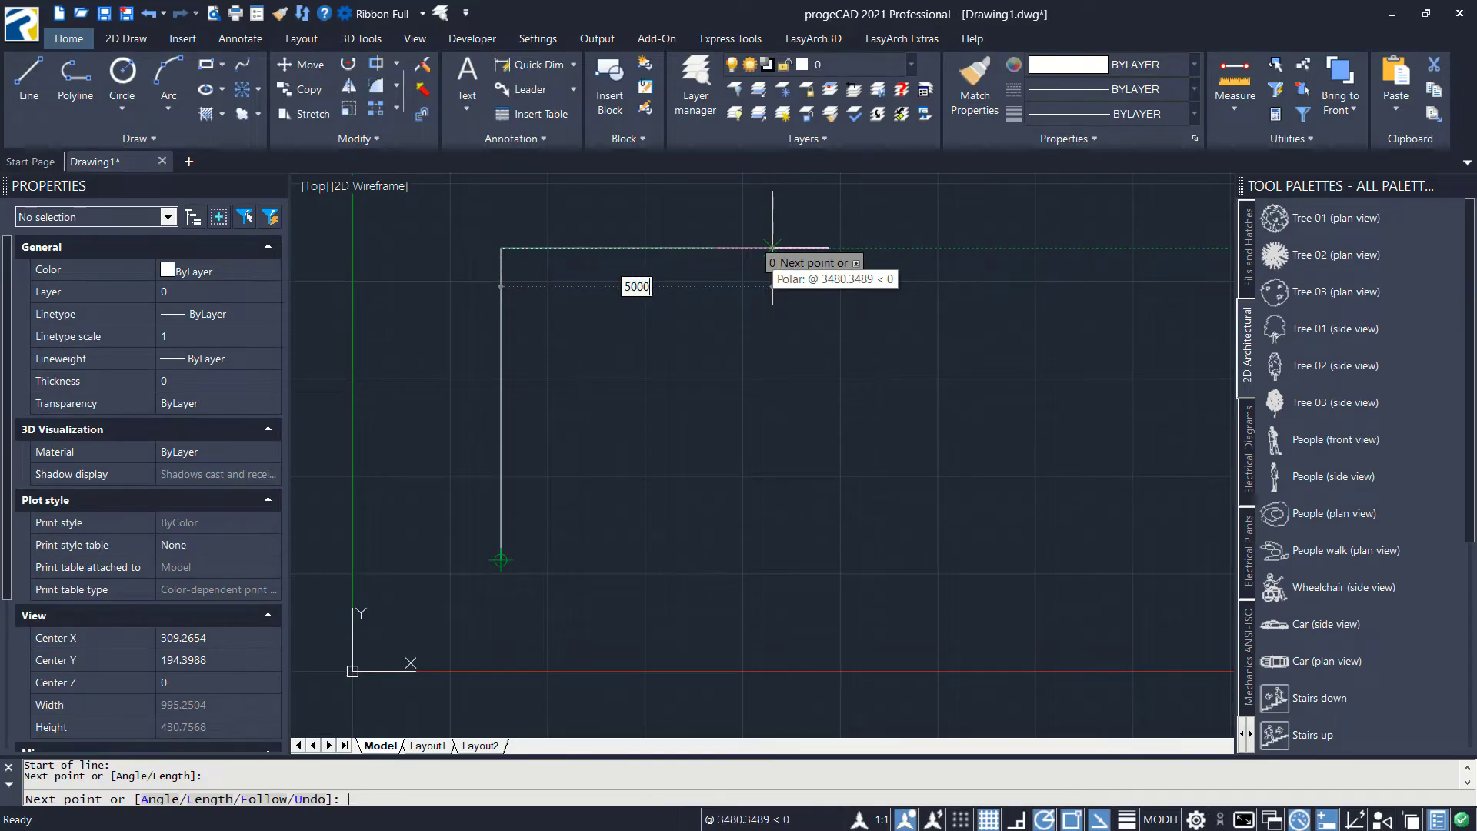
{"action": "key", "text": "Return"}
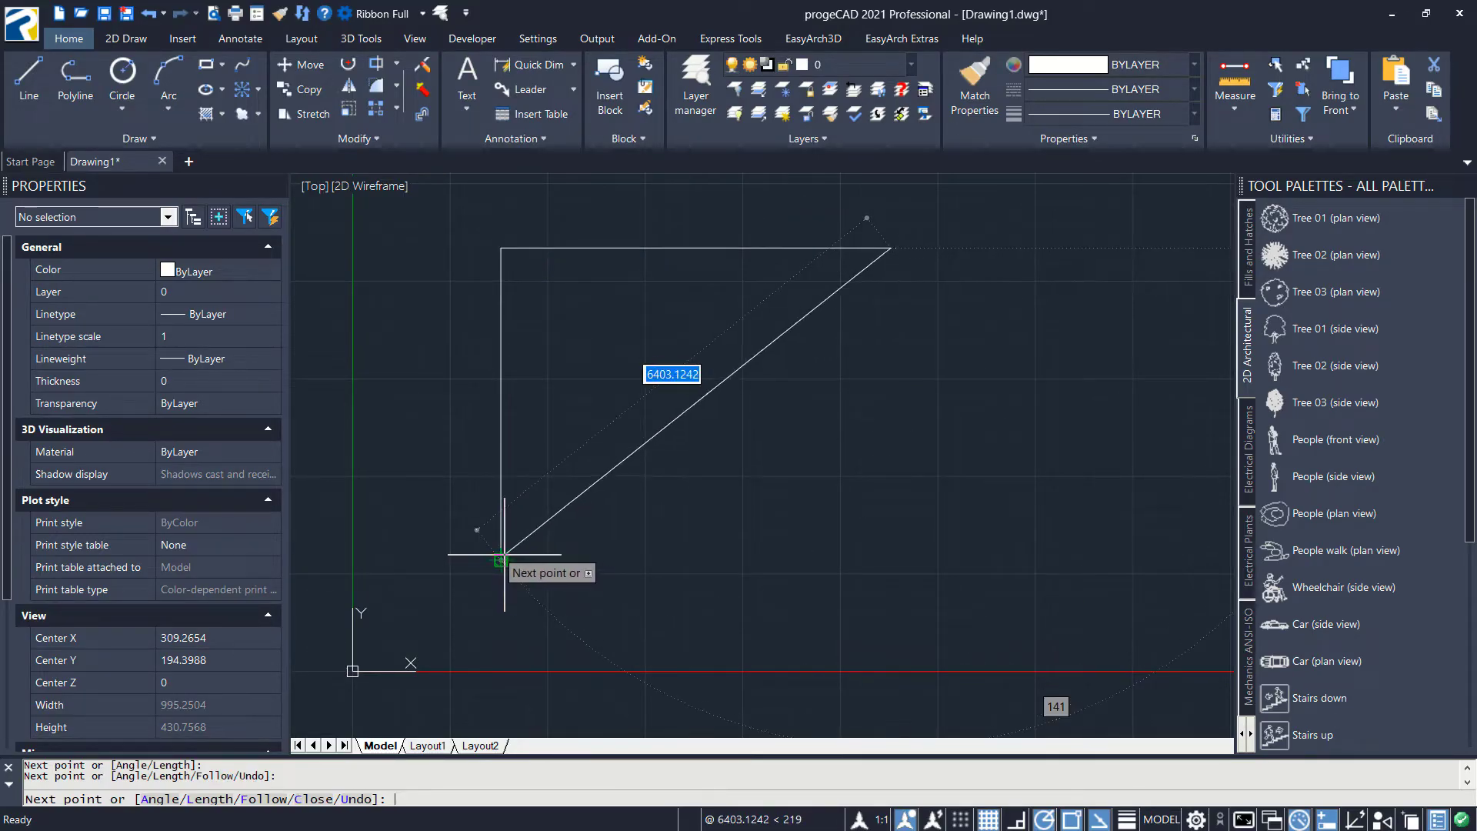
{"action": "type", "text": "4000"}
{"action": "key", "text": "Return"}
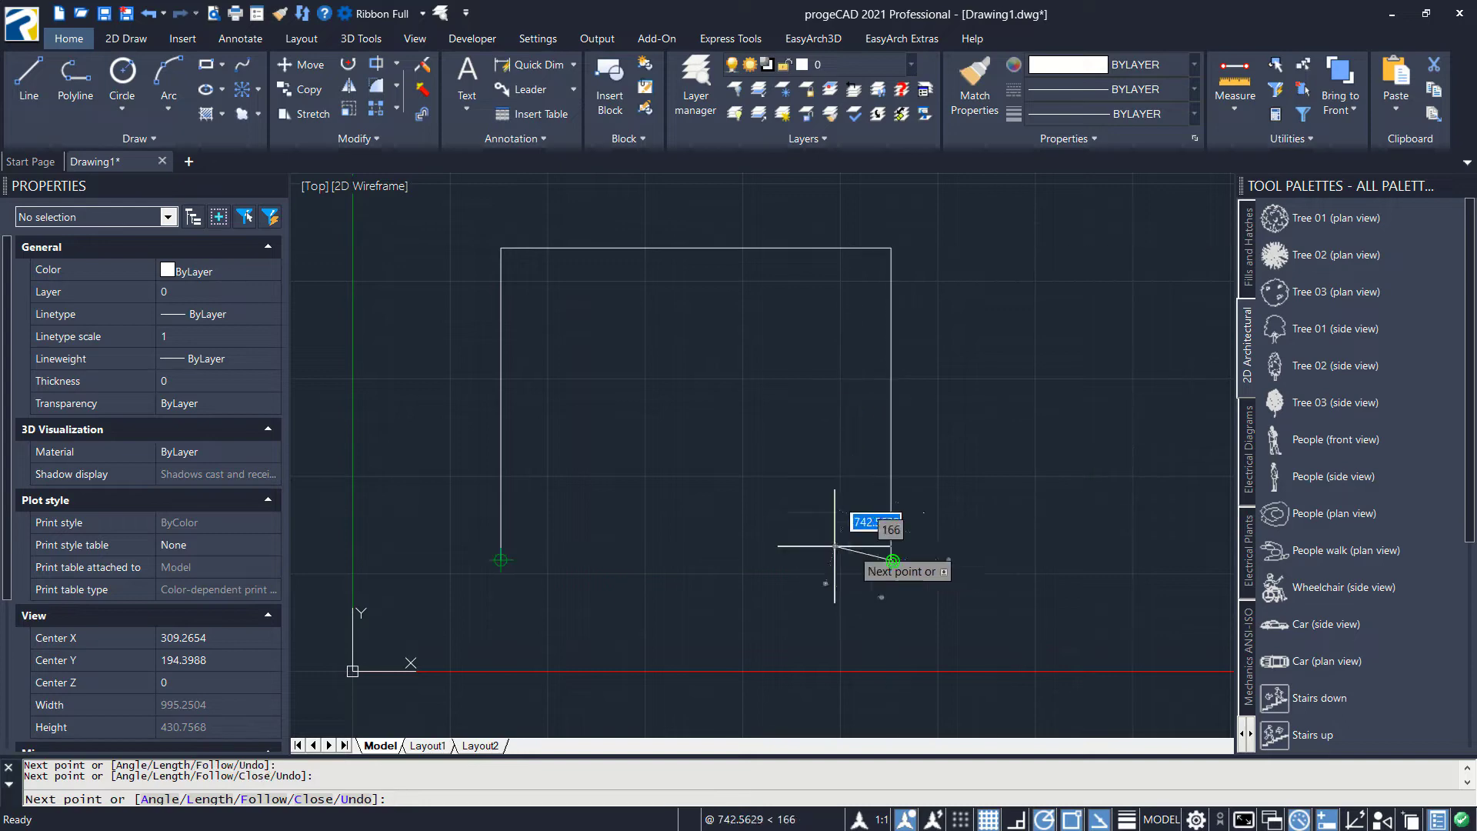
{"action": "type", "text": "c"}
{"action": "key", "text": "Return"}
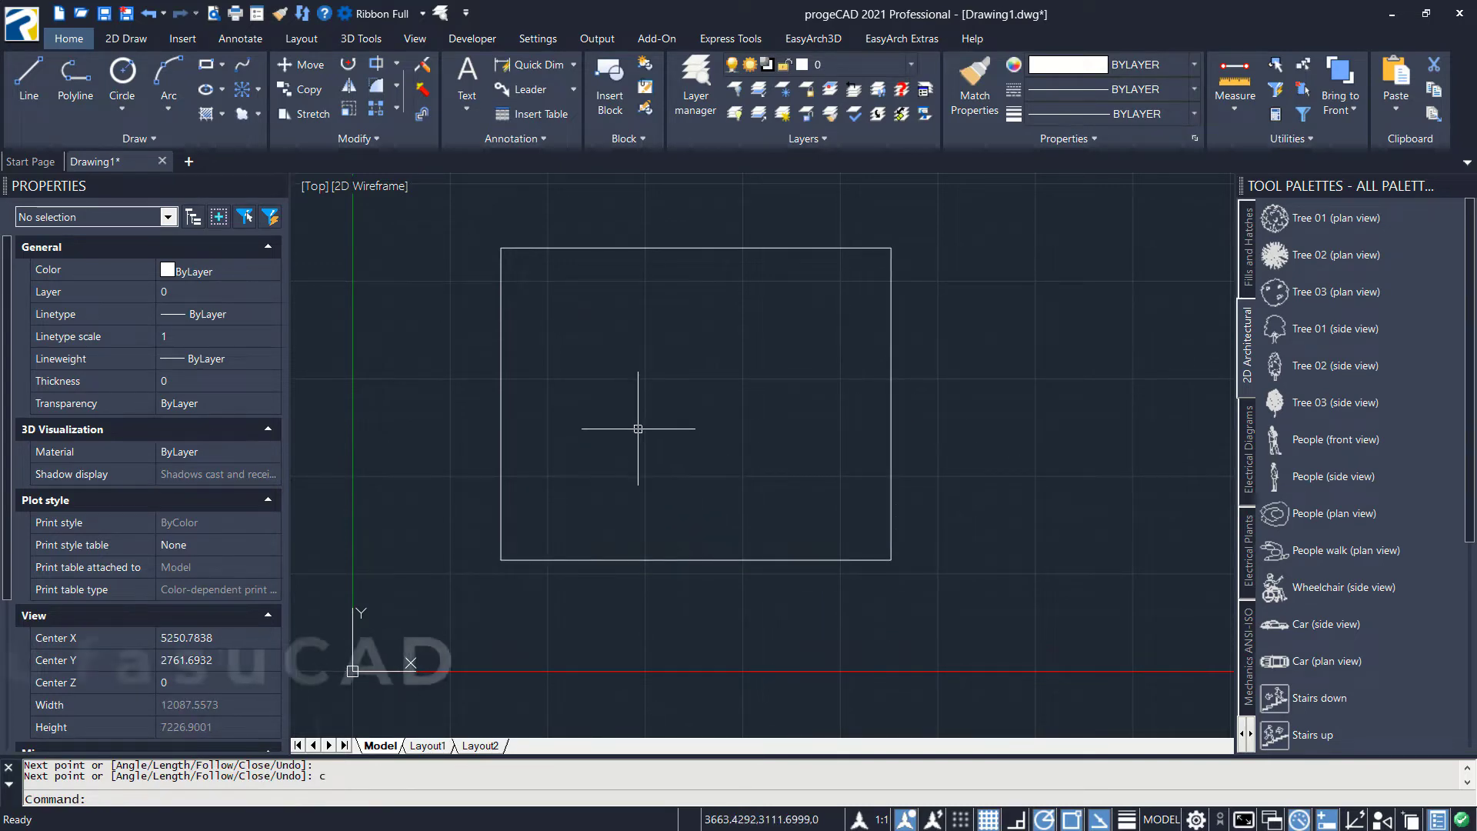
- Copy the rectangle's left vertical line 3000 to the right
{"action": "type", "text": "CO"}
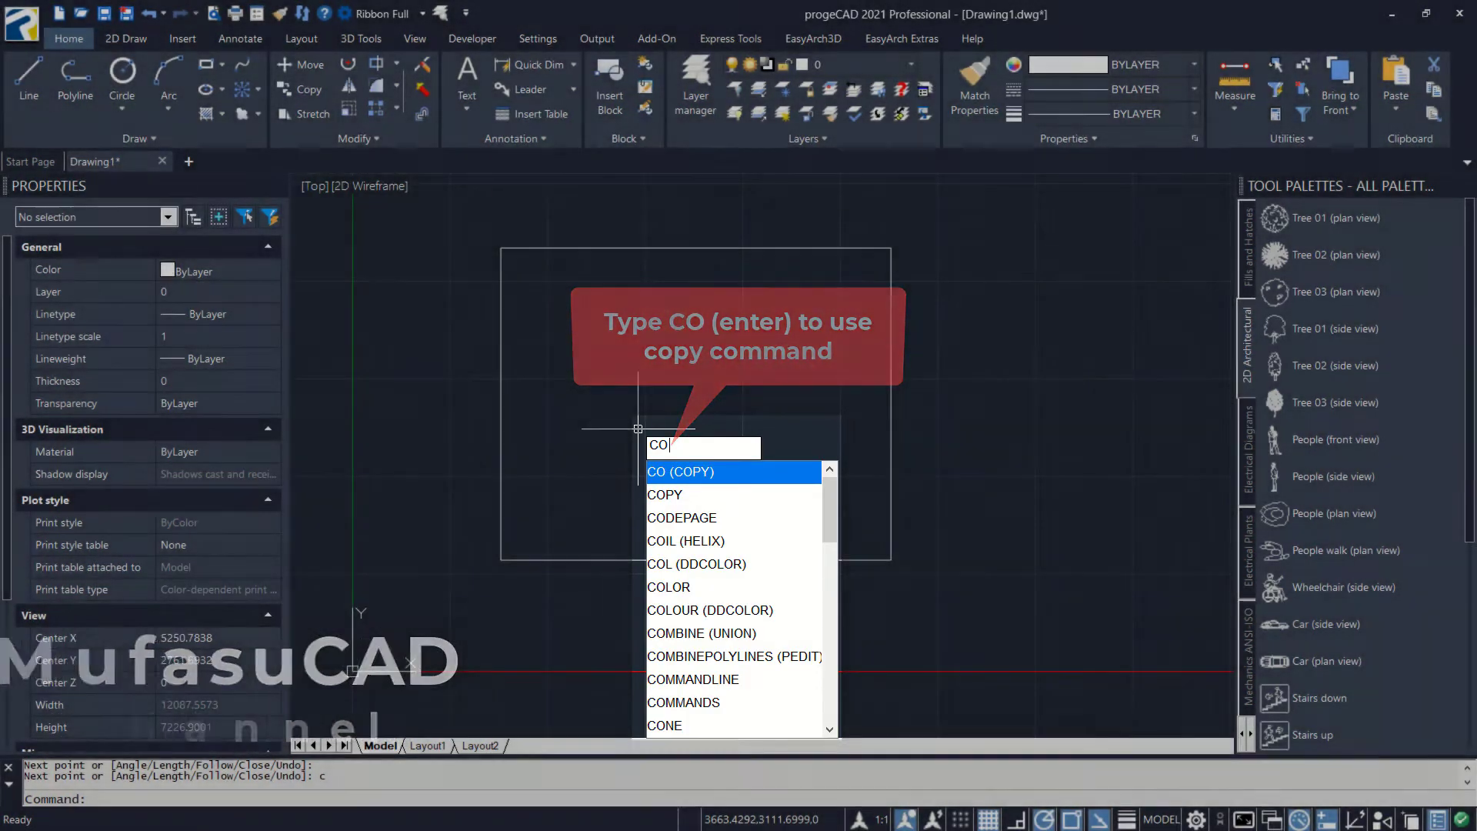
{"action": "key", "text": "Return"}
{"action": "left_click", "coordinate": [584, 321]}
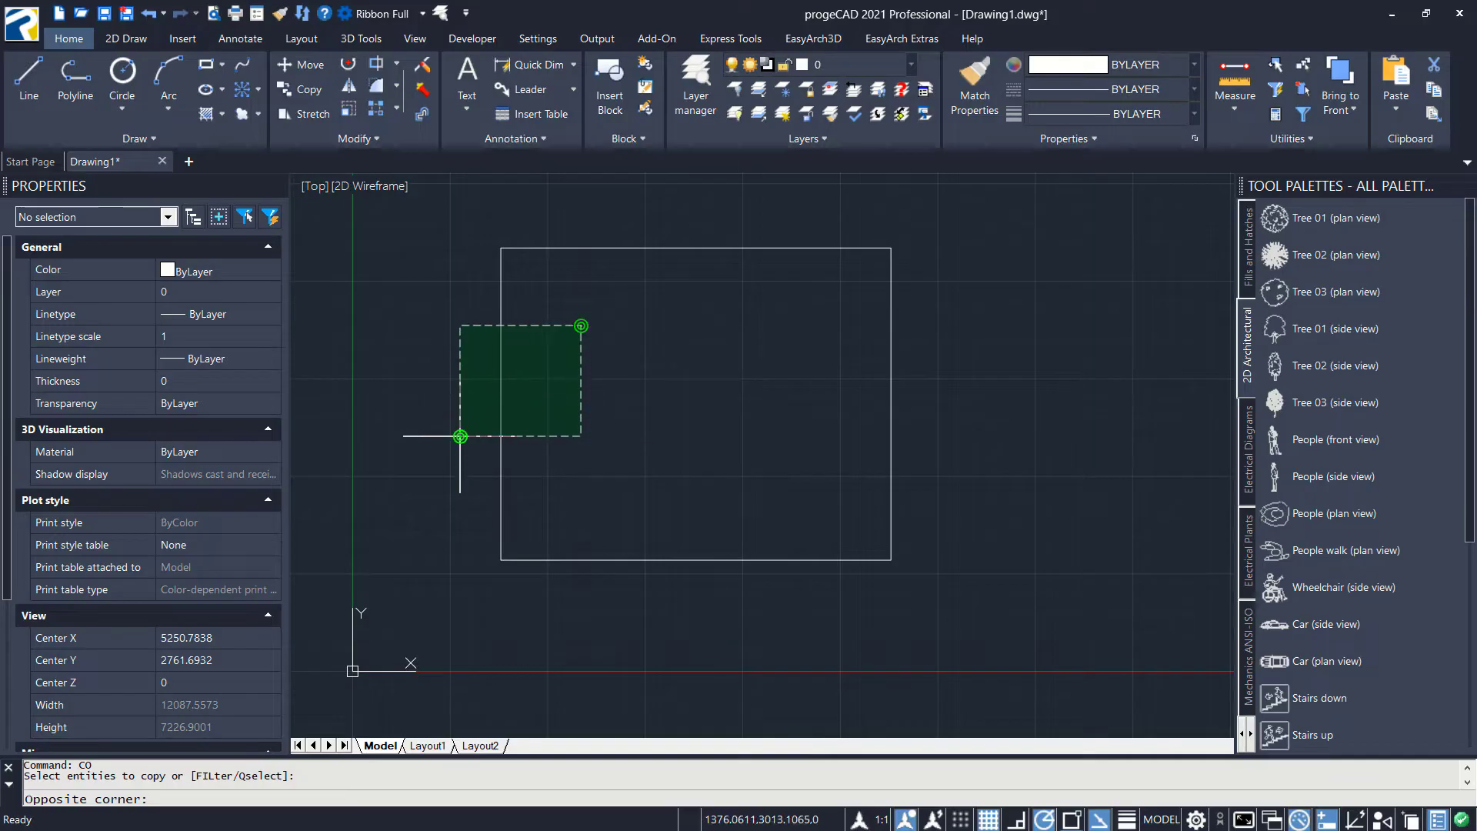
{"action": "left_click", "coordinate": [462, 435]}
{"action": "key", "text": "Return"}
{"action": "left_click", "coordinate": [614, 394]}
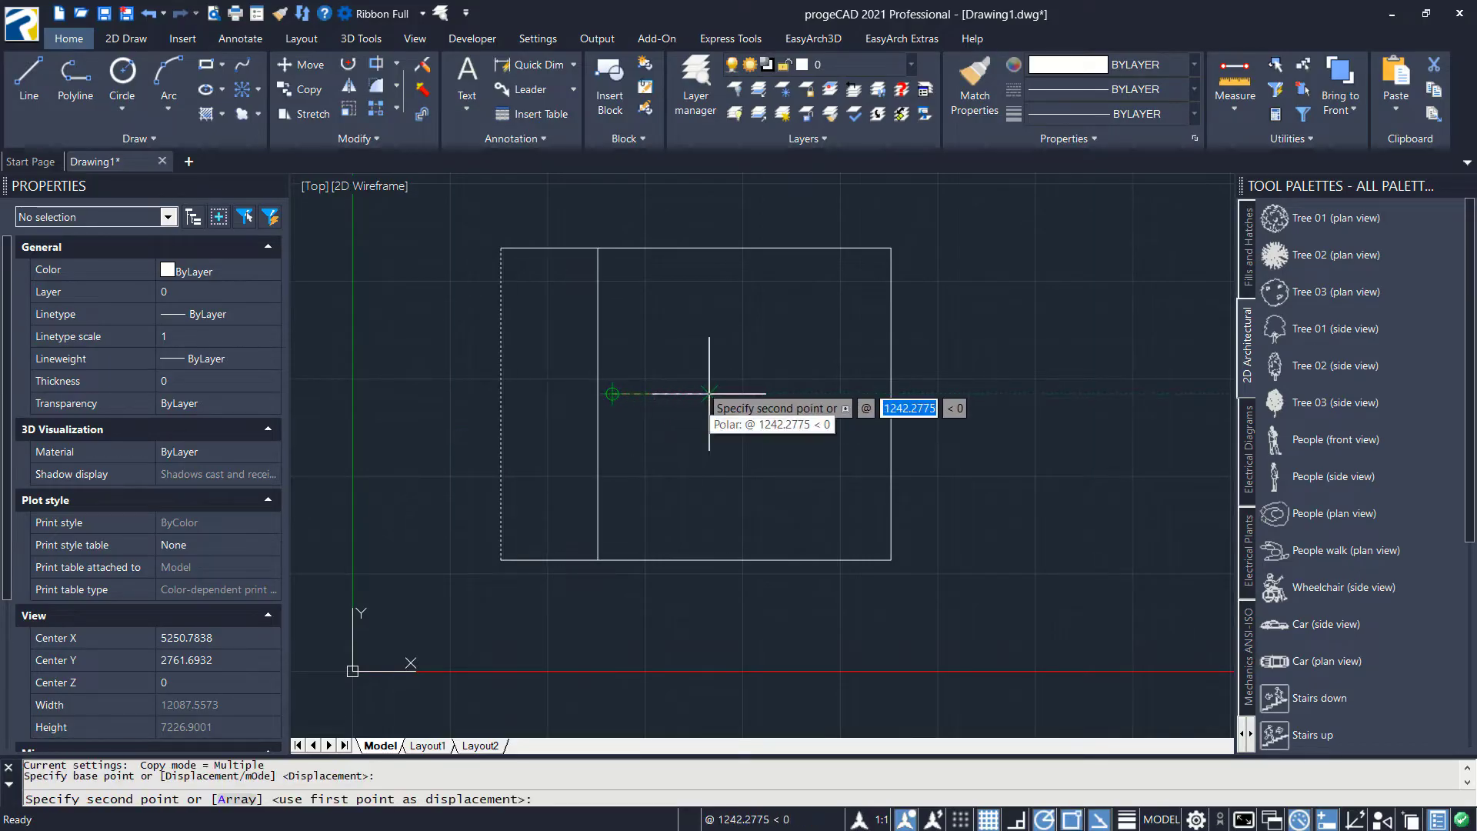
{"action": "type", "text": "3000"}
{"action": "key", "text": "Return"}
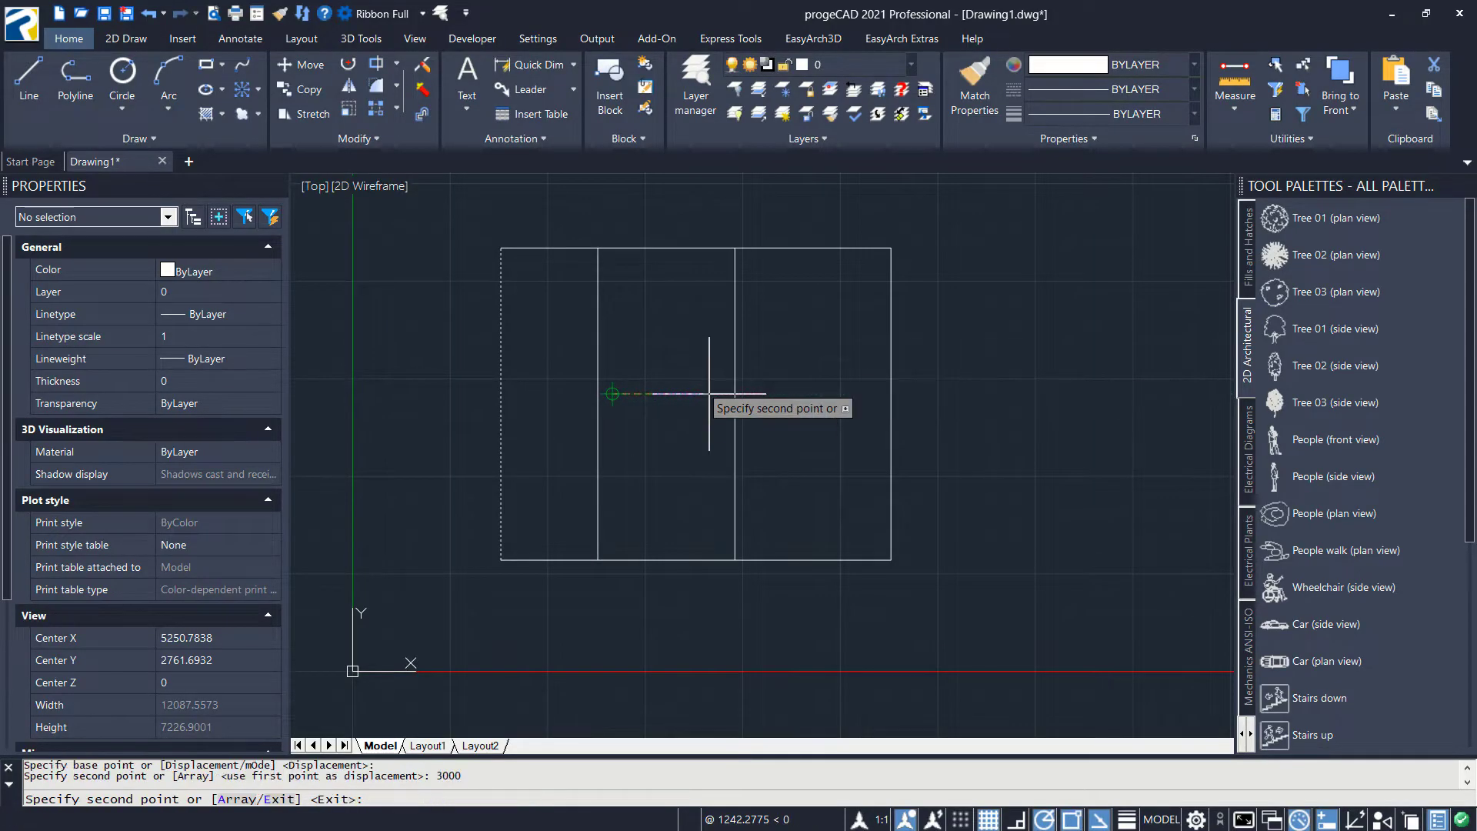
{"action": "key", "text": "Return"}
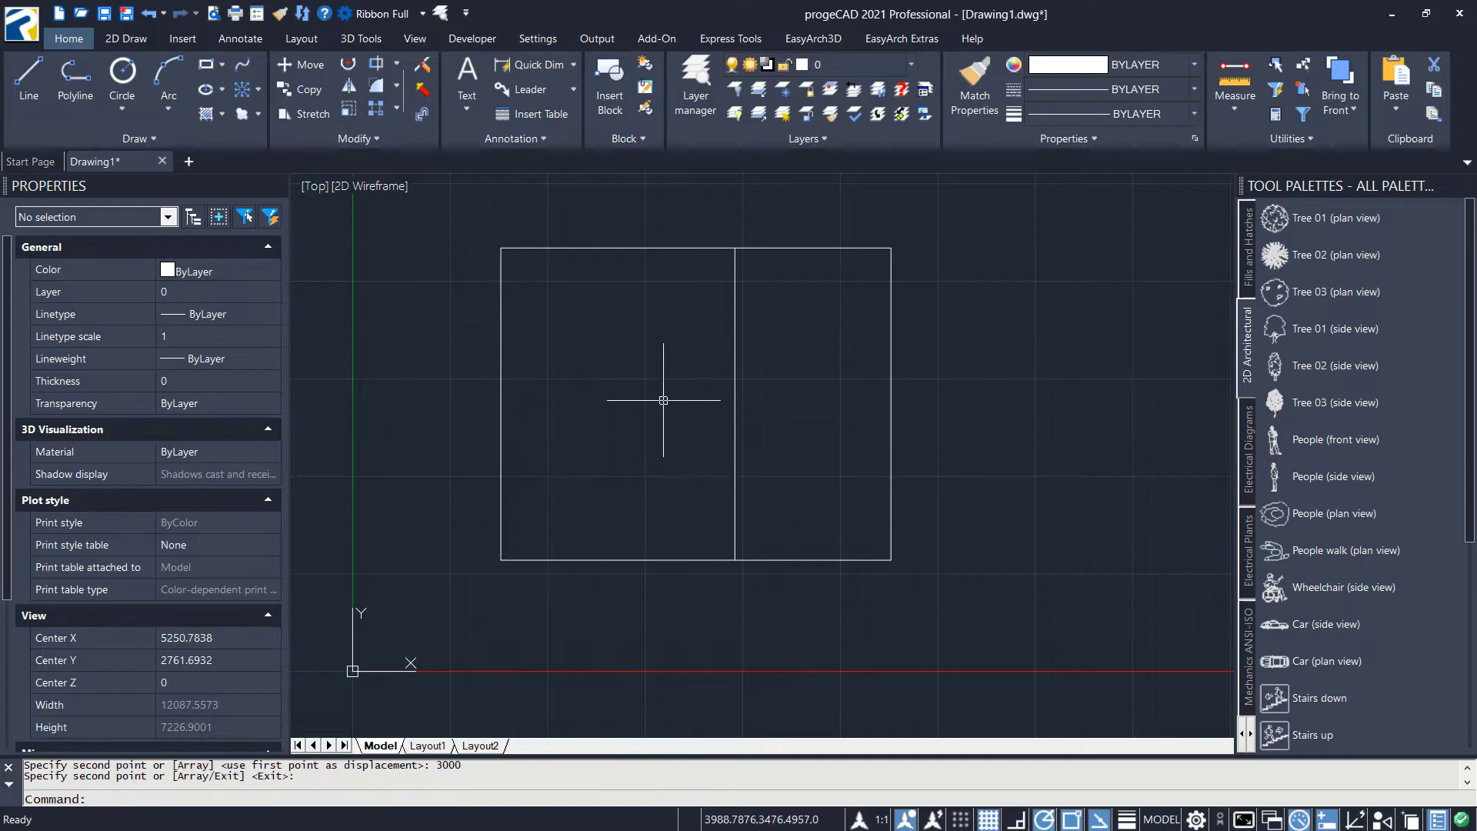
{"action": "scroll", "coordinate": [664, 400], "scroll_direction": "up", "scroll_amount": 4}
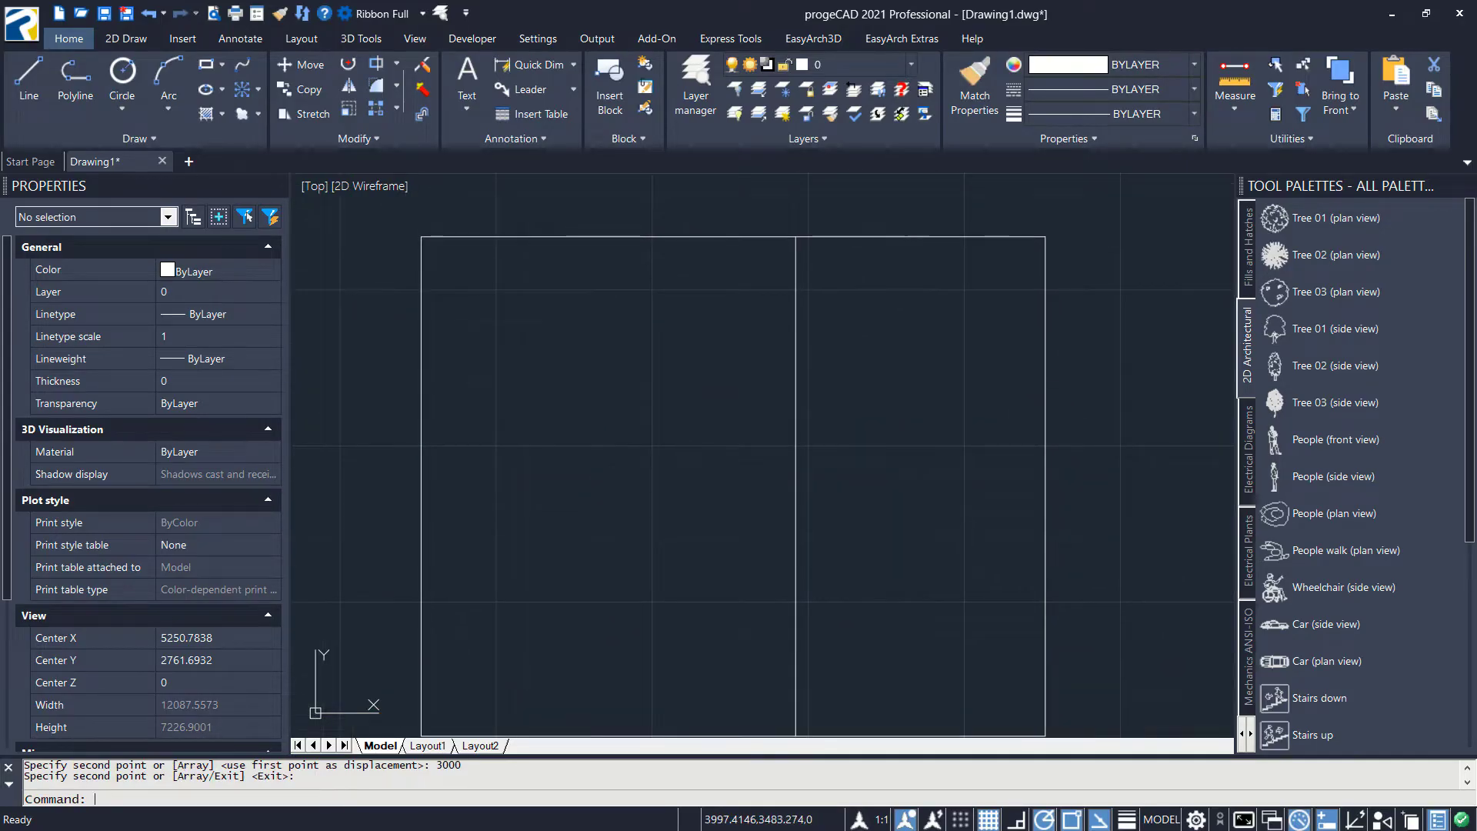
{"action": "middle_click_drag", "start_coordinate": [682, 478], "coordinate": [686, 441]}
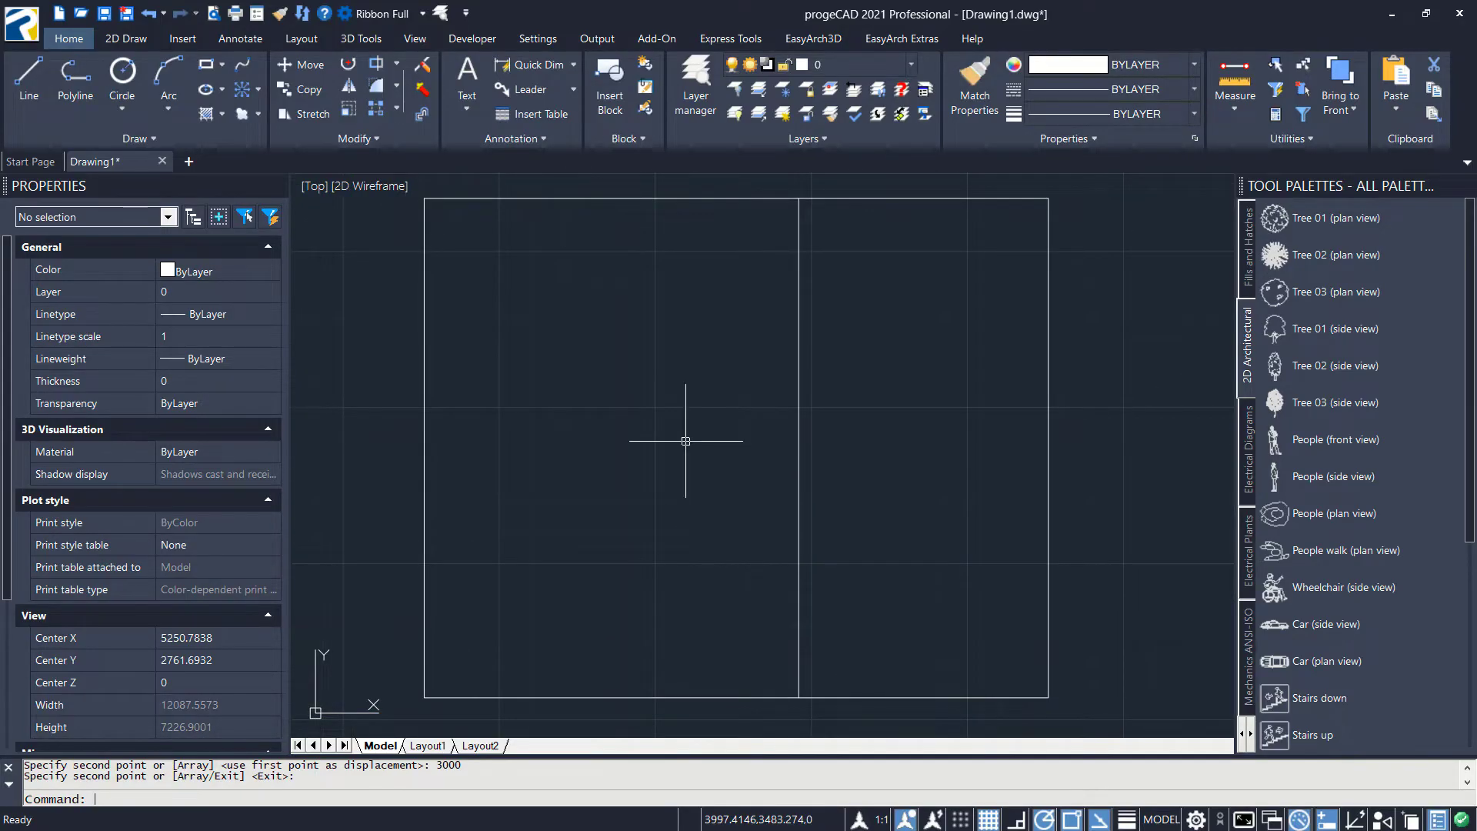
- Copy the rectangle's bottom horizontal line 1300 straight up
{"action": "type", "text": "co"}
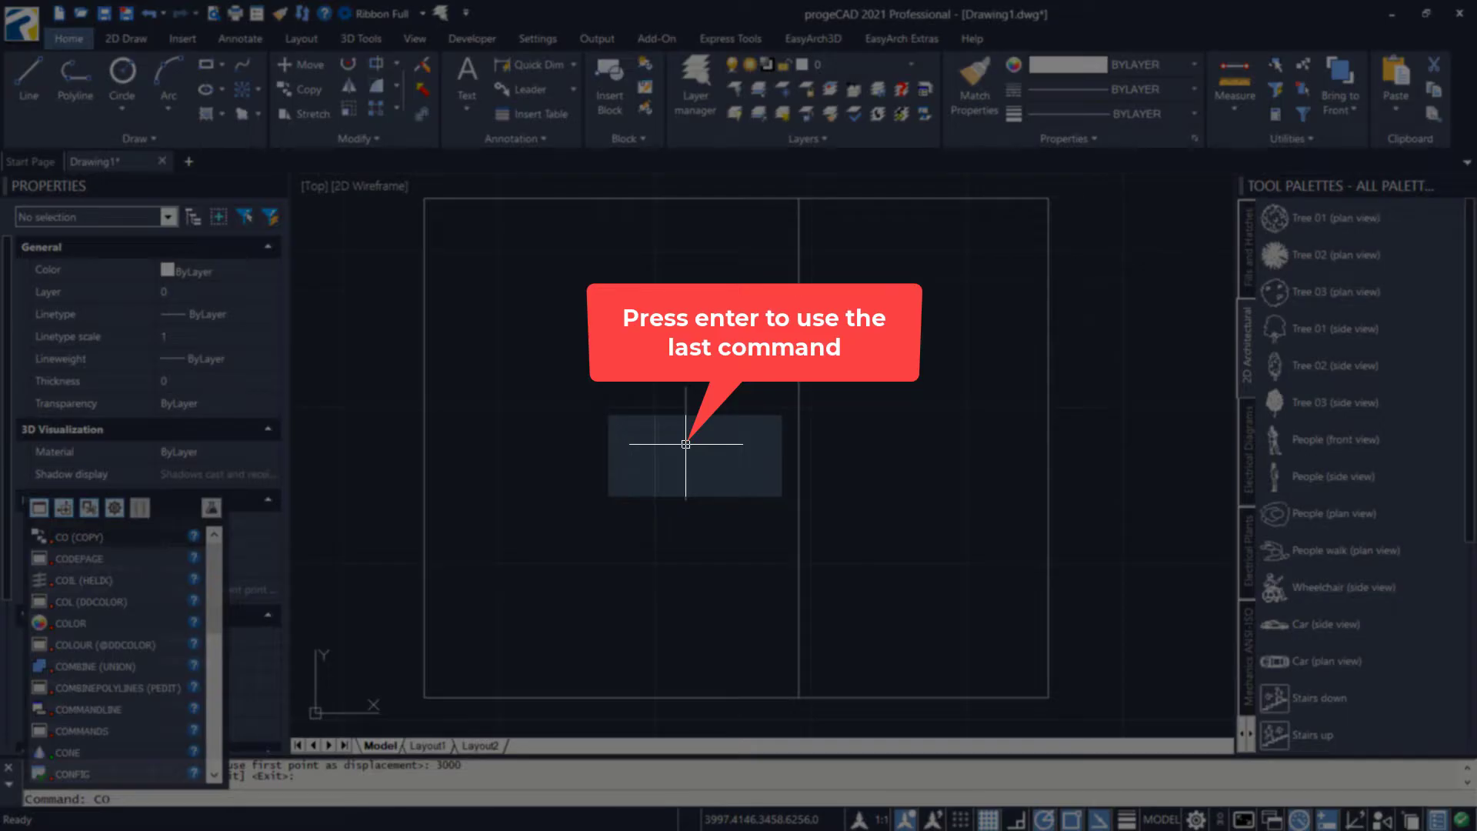
{"action": "key", "text": "Return"}
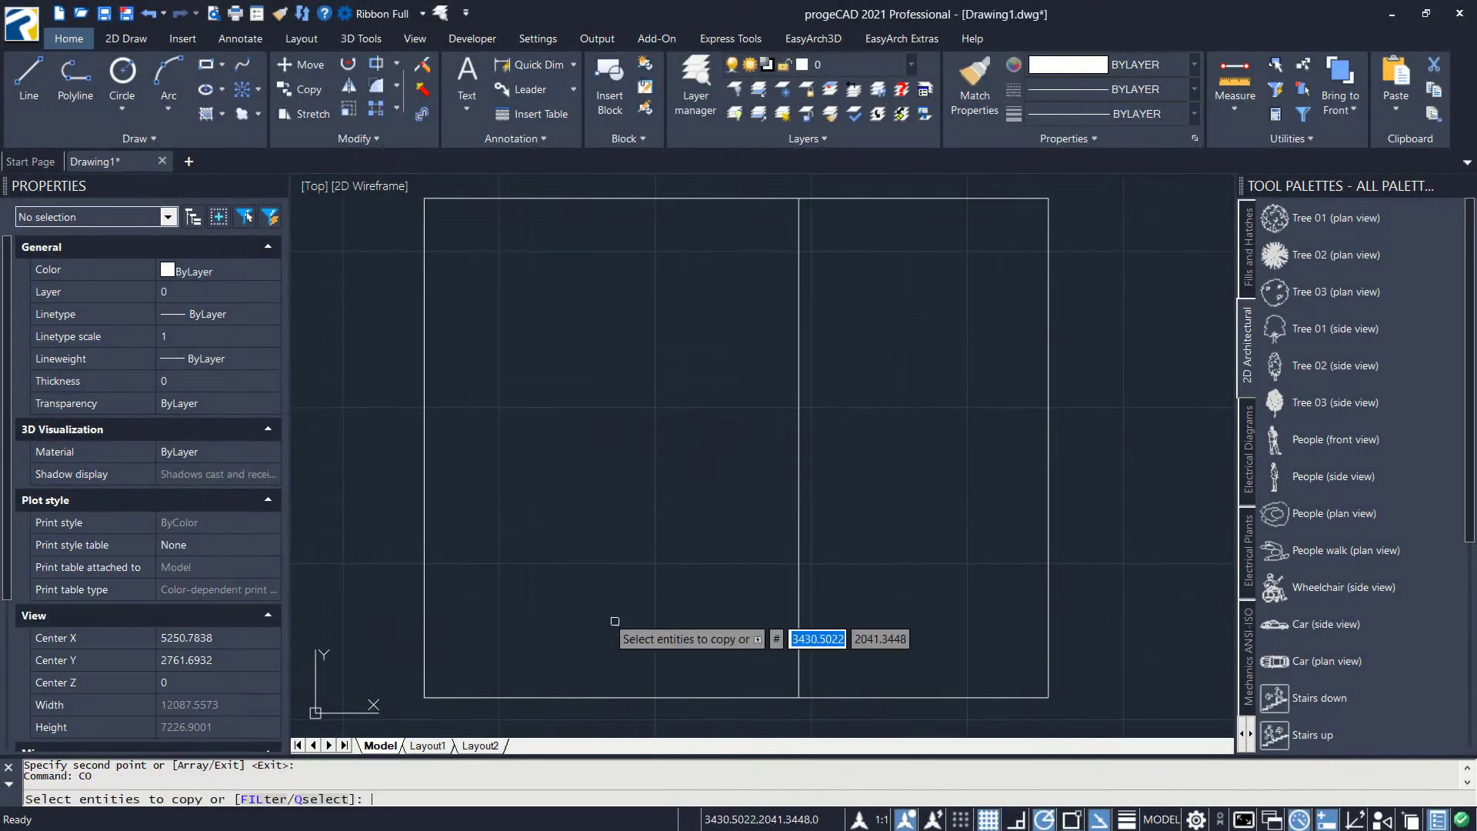
{"action": "left_click", "coordinate": [585, 697]}
{"action": "key", "text": "Return"}
{"action": "left_click", "coordinate": [644, 607]}
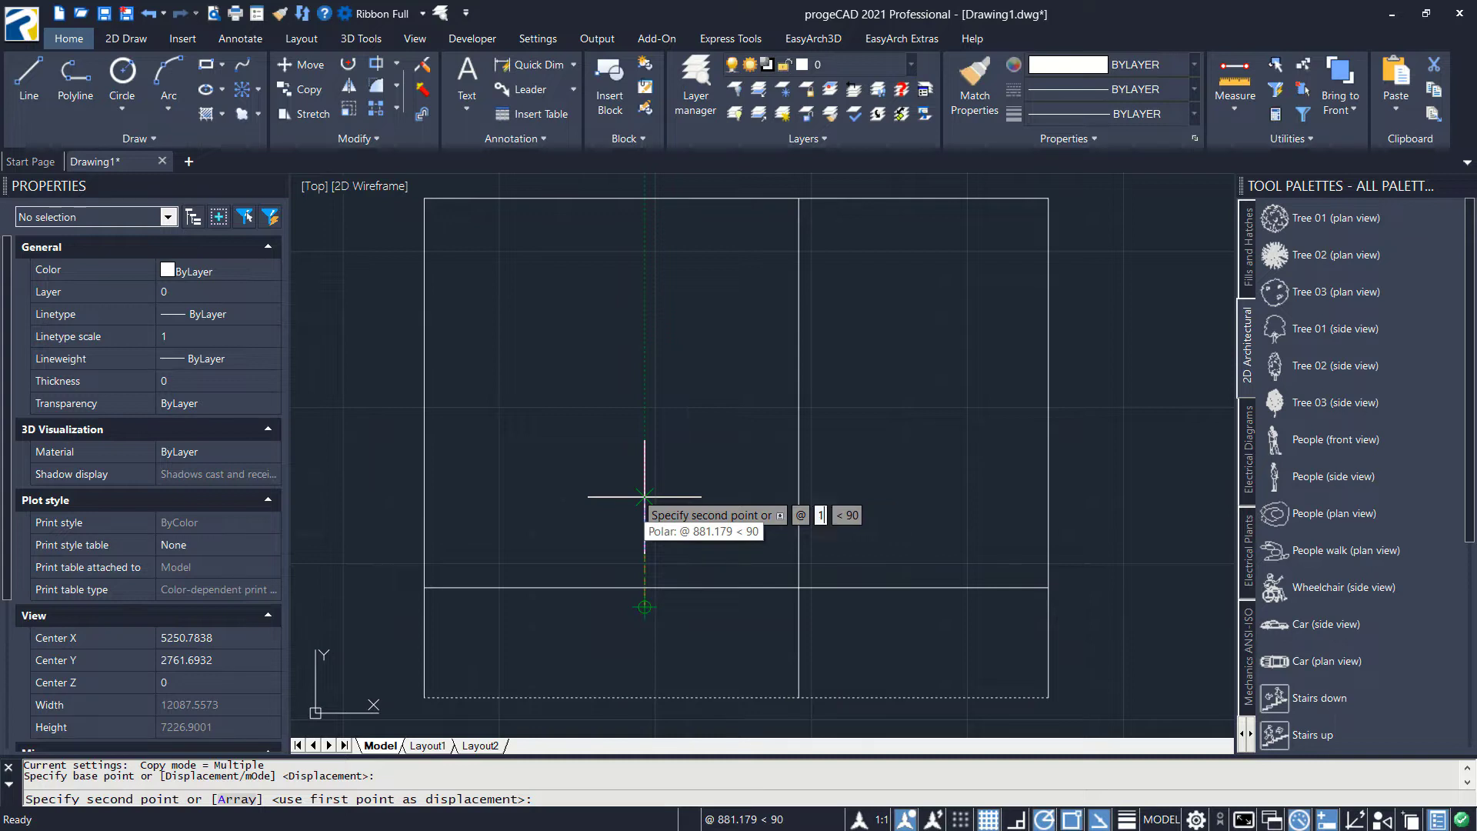
{"action": "key", "text": "Return"}
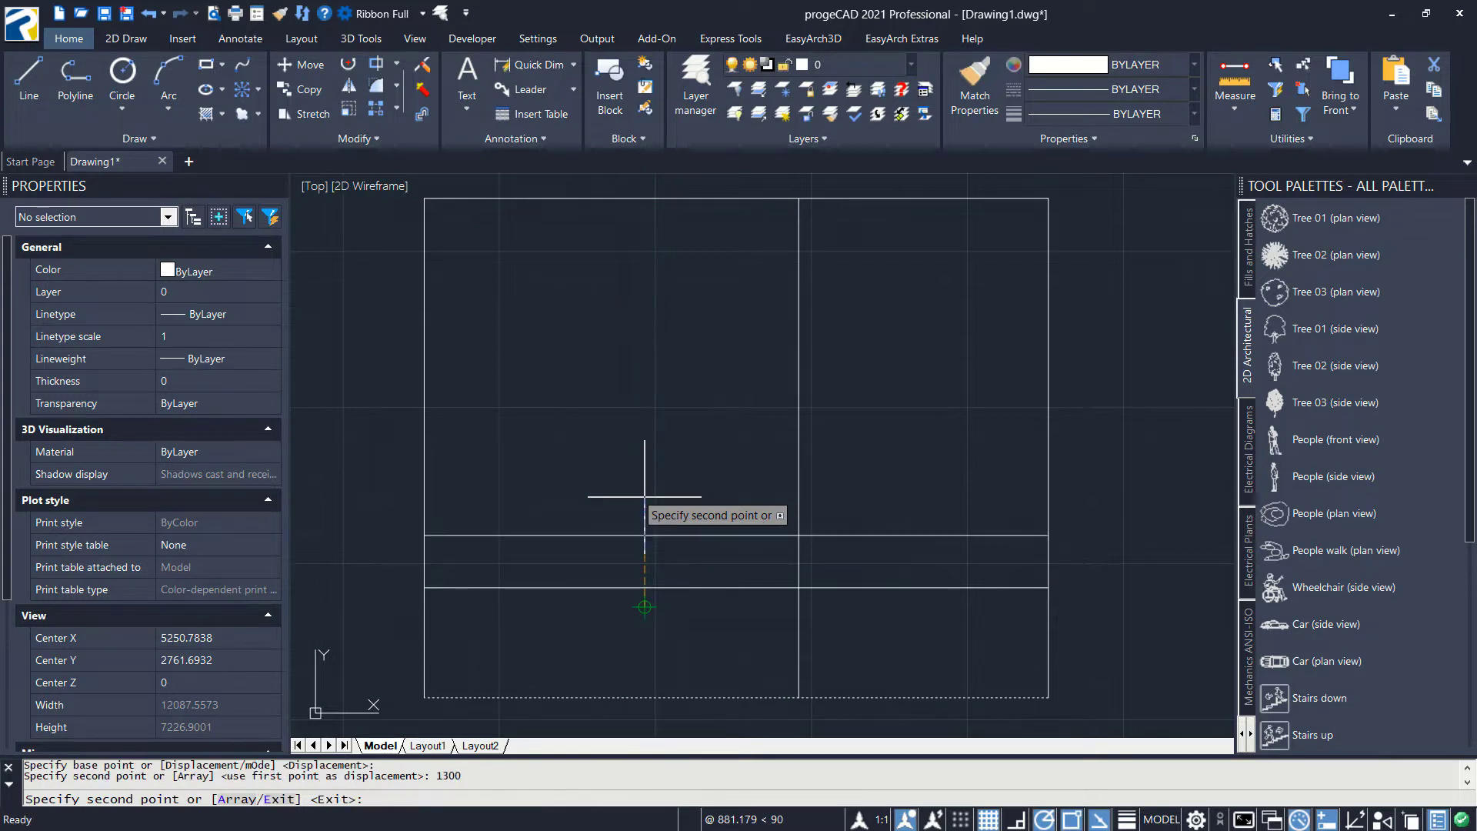
{"action": "key", "text": "Return"}
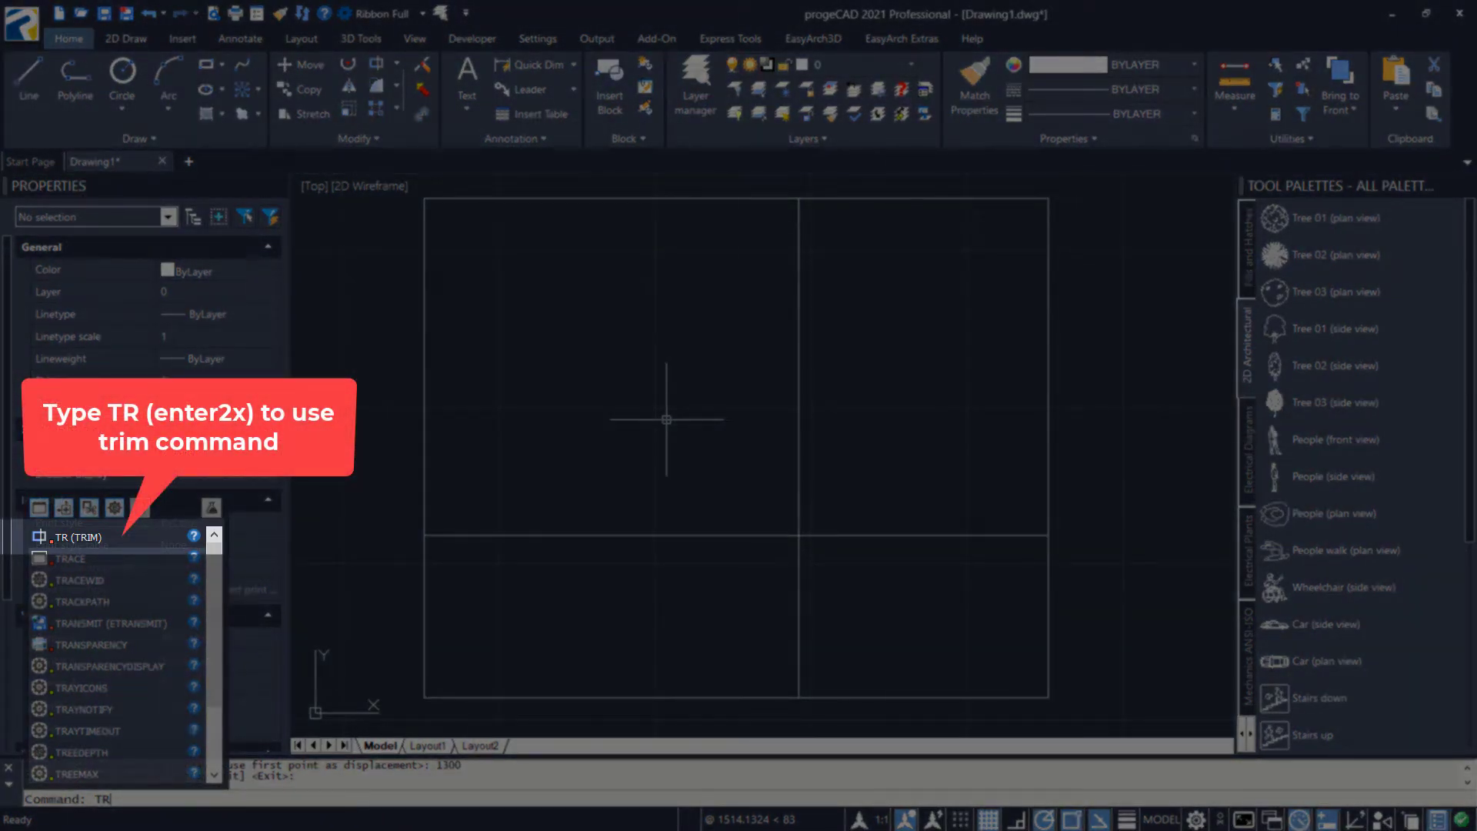
- Trim away the part of the inner vertical line below the copied horizontal line, using all entities as cutting edges
{"action": "key", "text": "Return"}
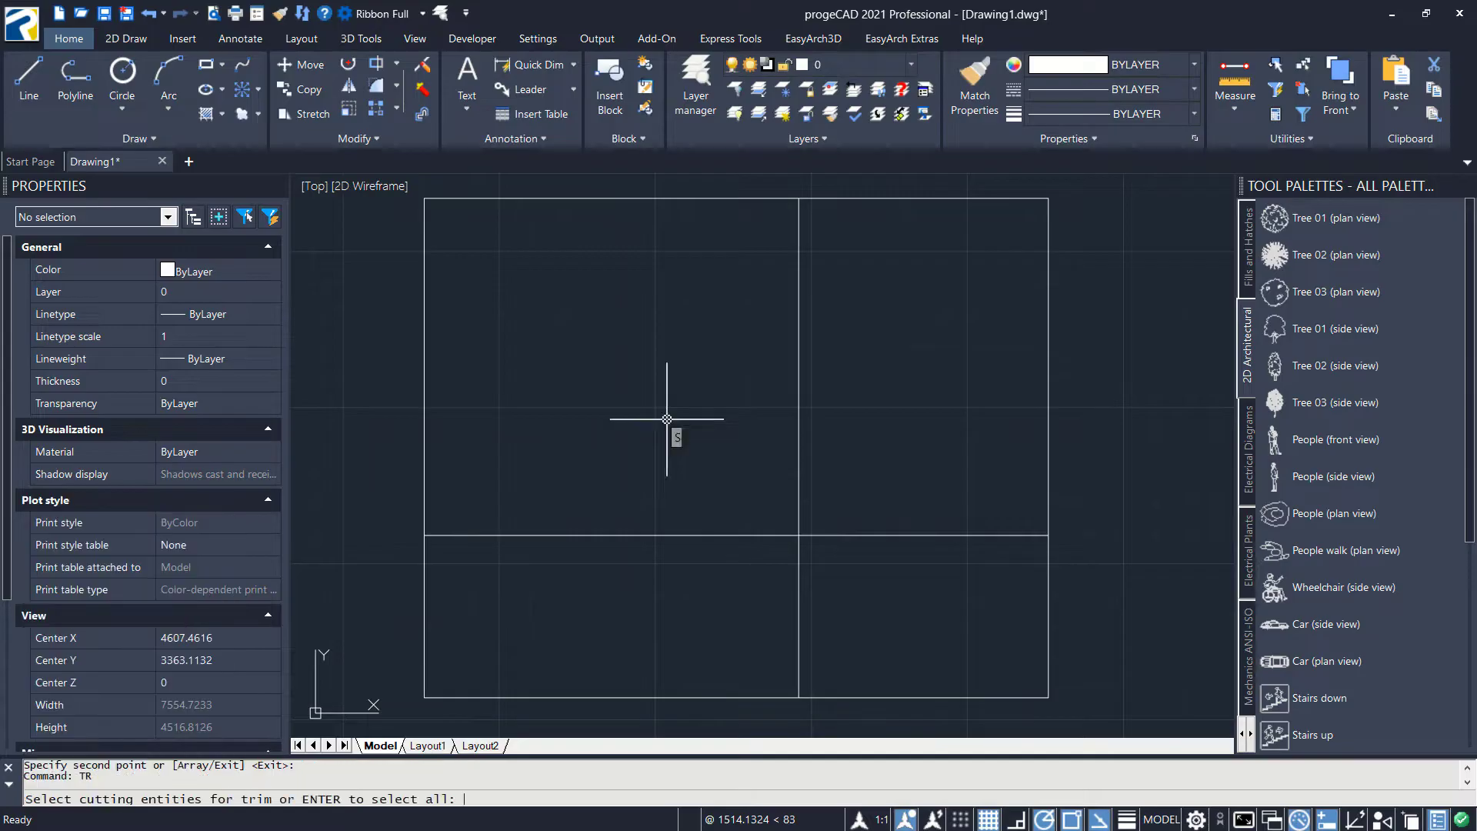
{"action": "key", "text": "Return"}
{"action": "left_click", "coordinate": [846, 587]}
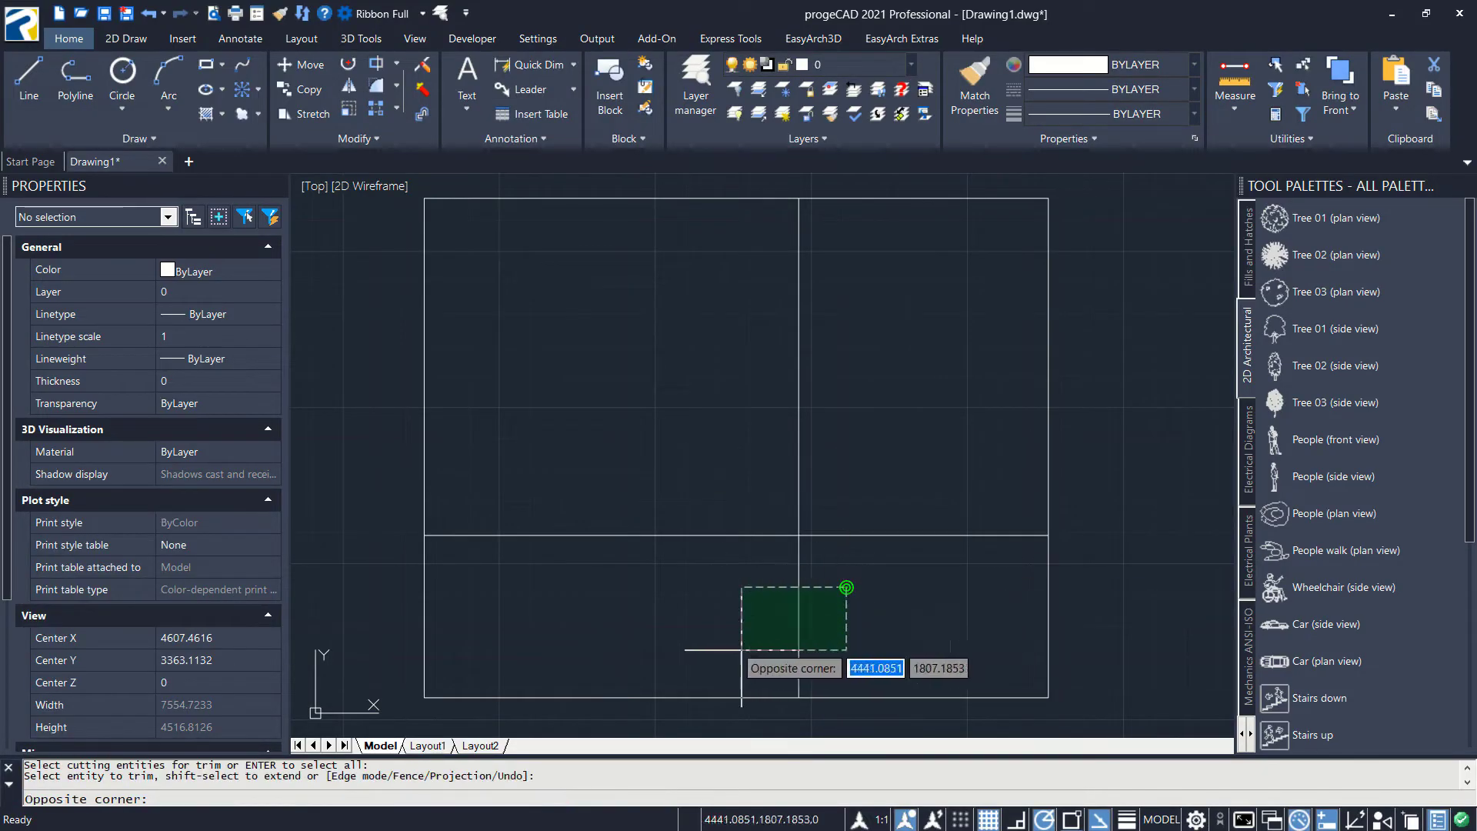
{"action": "left_click", "coordinate": [651, 687]}
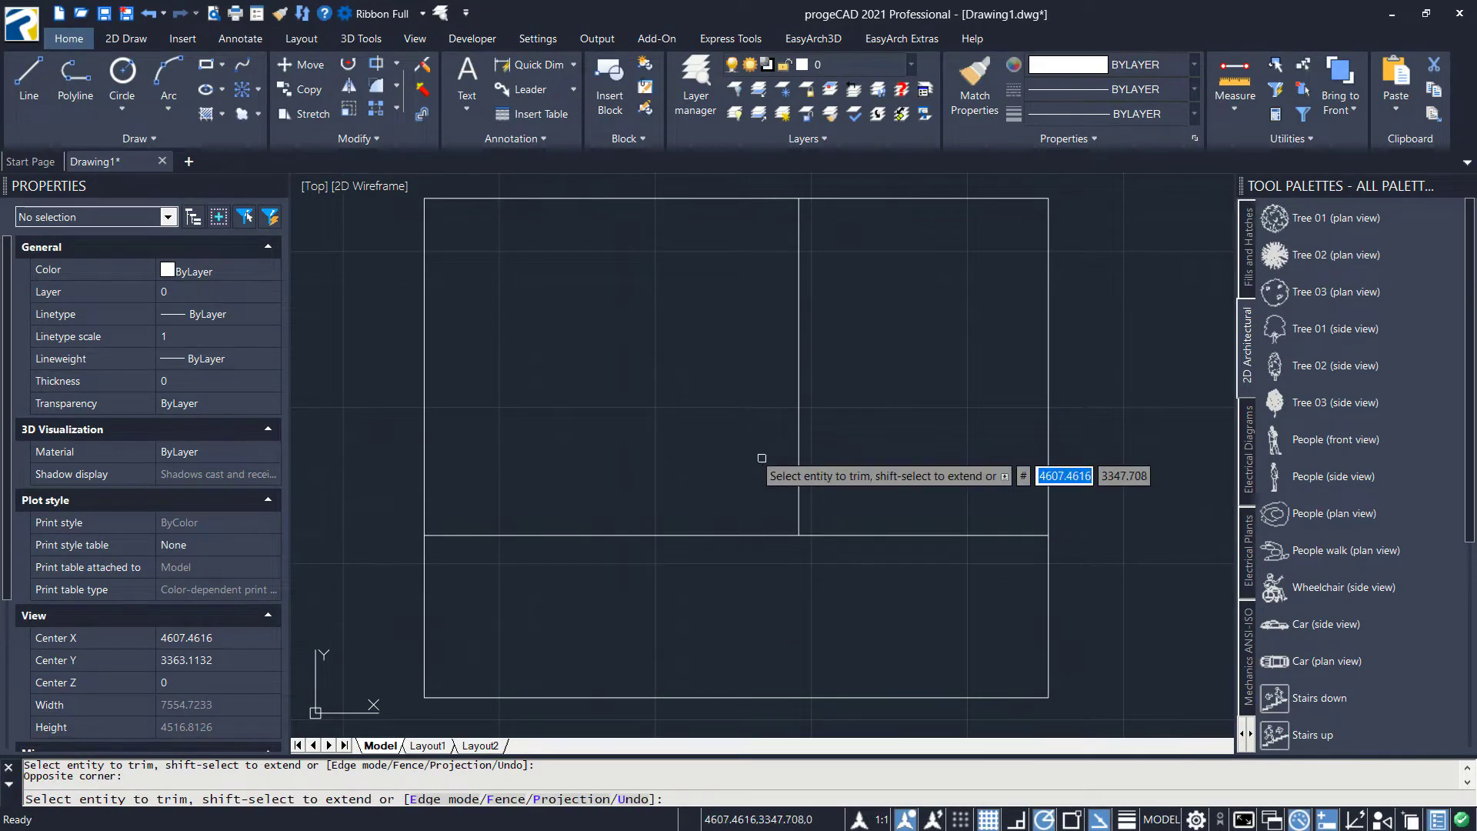
{"action": "key", "text": "Return"}
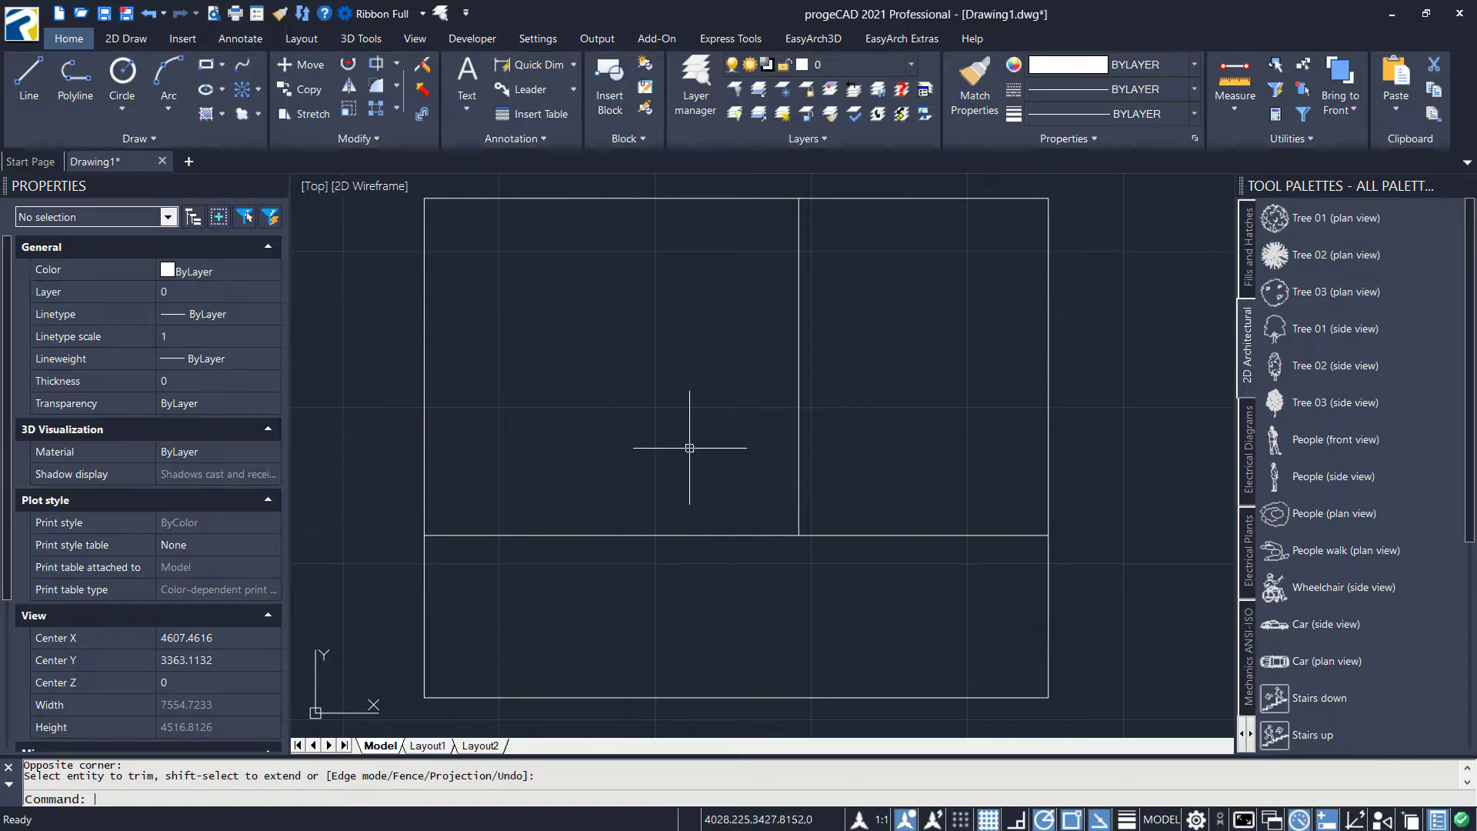
- Join the four outer lines of the rectangle into a single object
{"action": "scroll", "coordinate": [689, 448], "scroll_direction": "down", "scroll_amount": 2}
{"action": "middle_click_drag", "start_coordinate": [687, 418], "coordinate": [686, 444]}
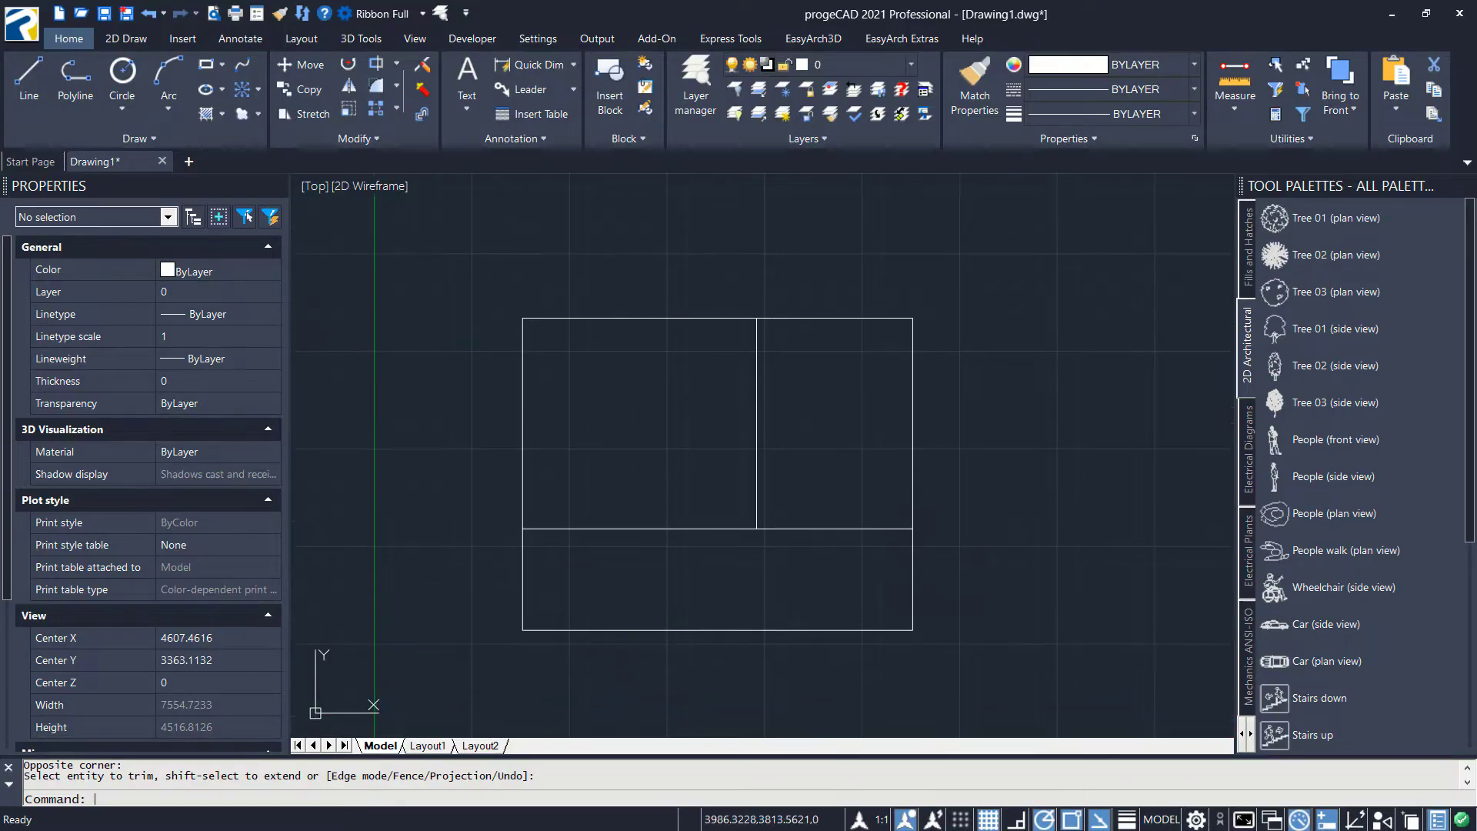
{"action": "type", "text": "join"}
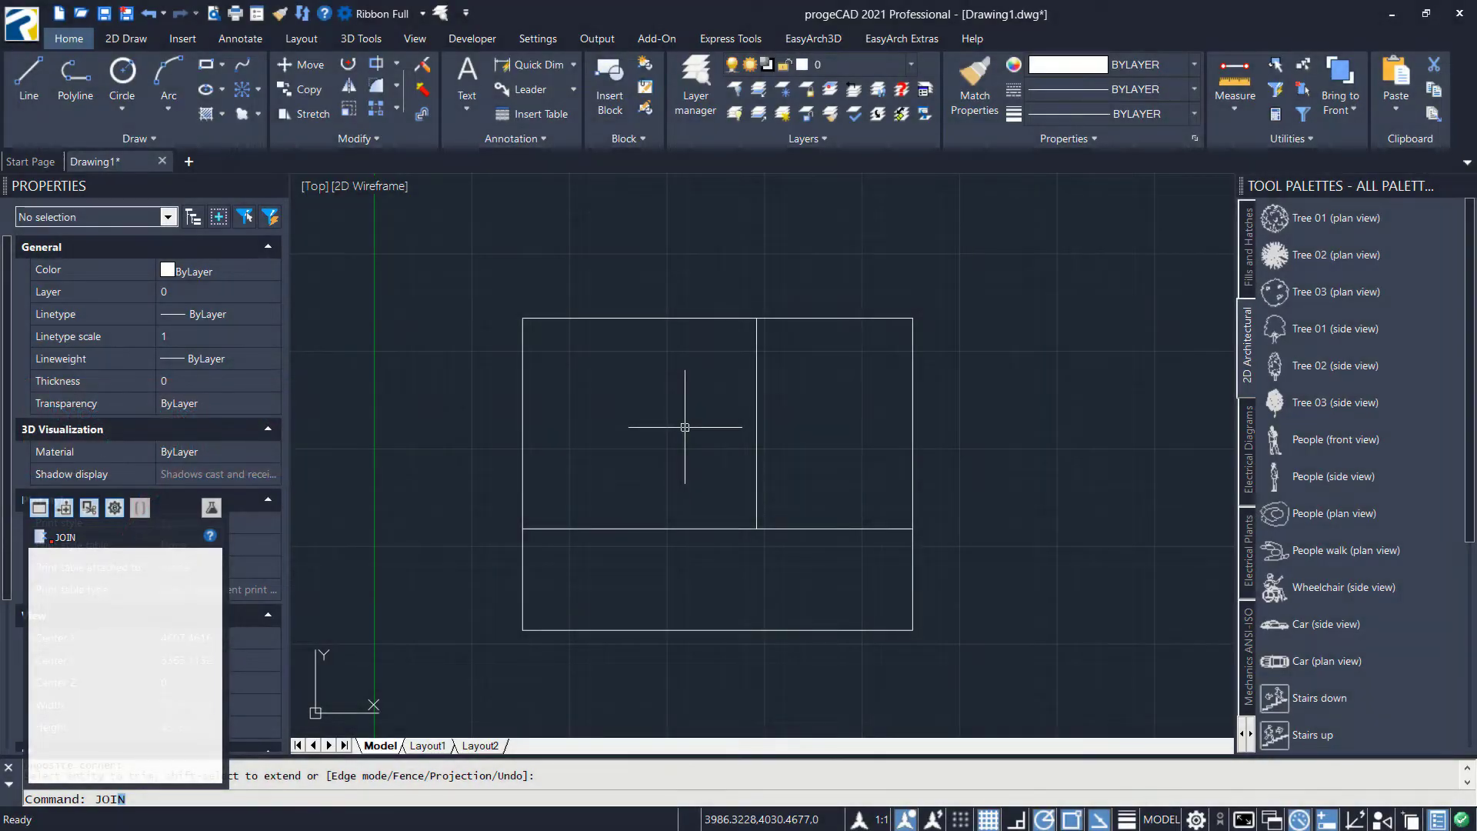
{"action": "key", "text": "Return"}
{"action": "left_click", "coordinate": [687, 283]}
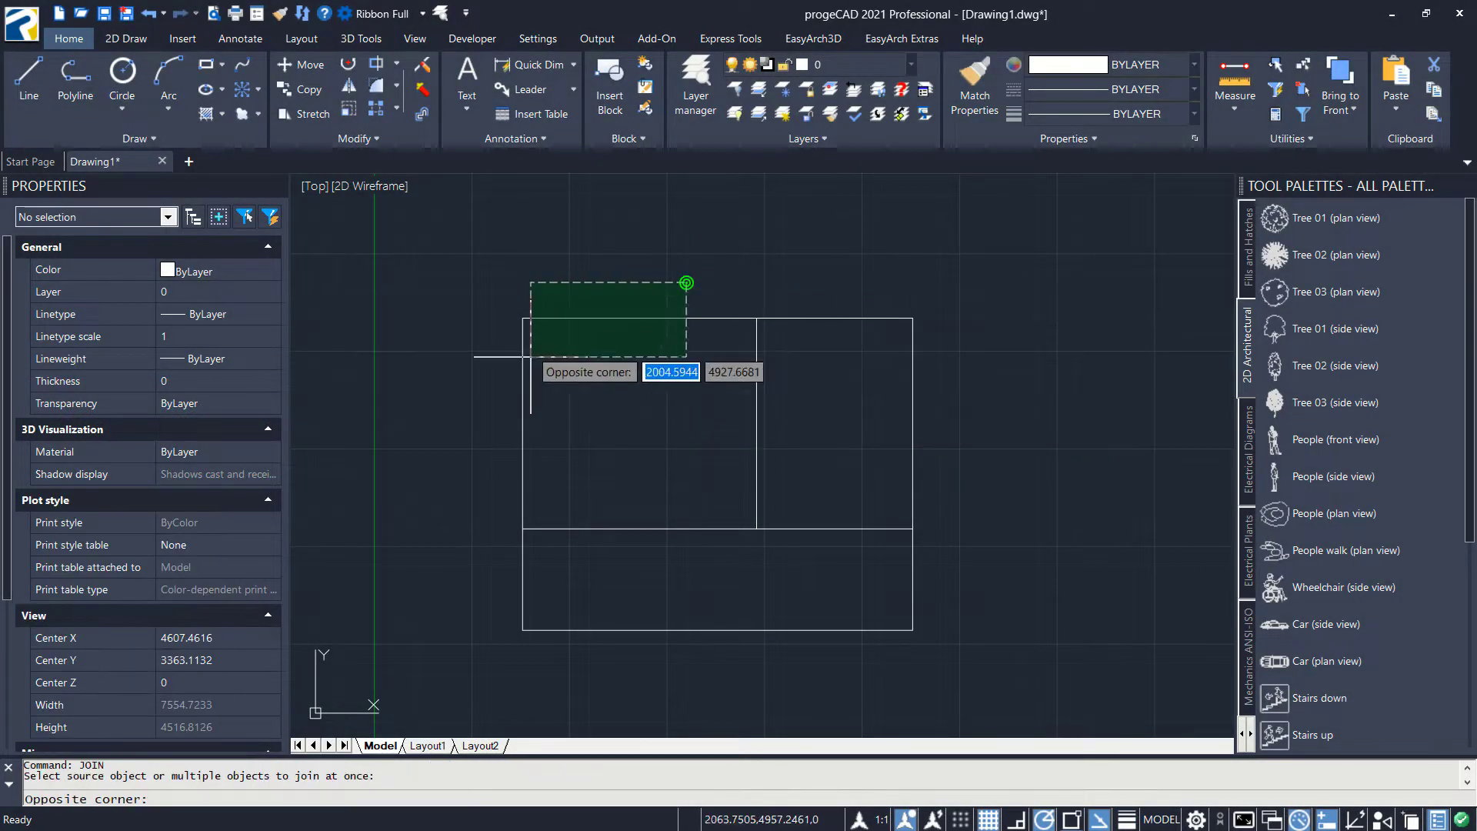
{"action": "left_click", "coordinate": [509, 364]}
{"action": "left_click", "coordinate": [1102, 594]}
{"action": "left_click", "coordinate": [851, 653]}
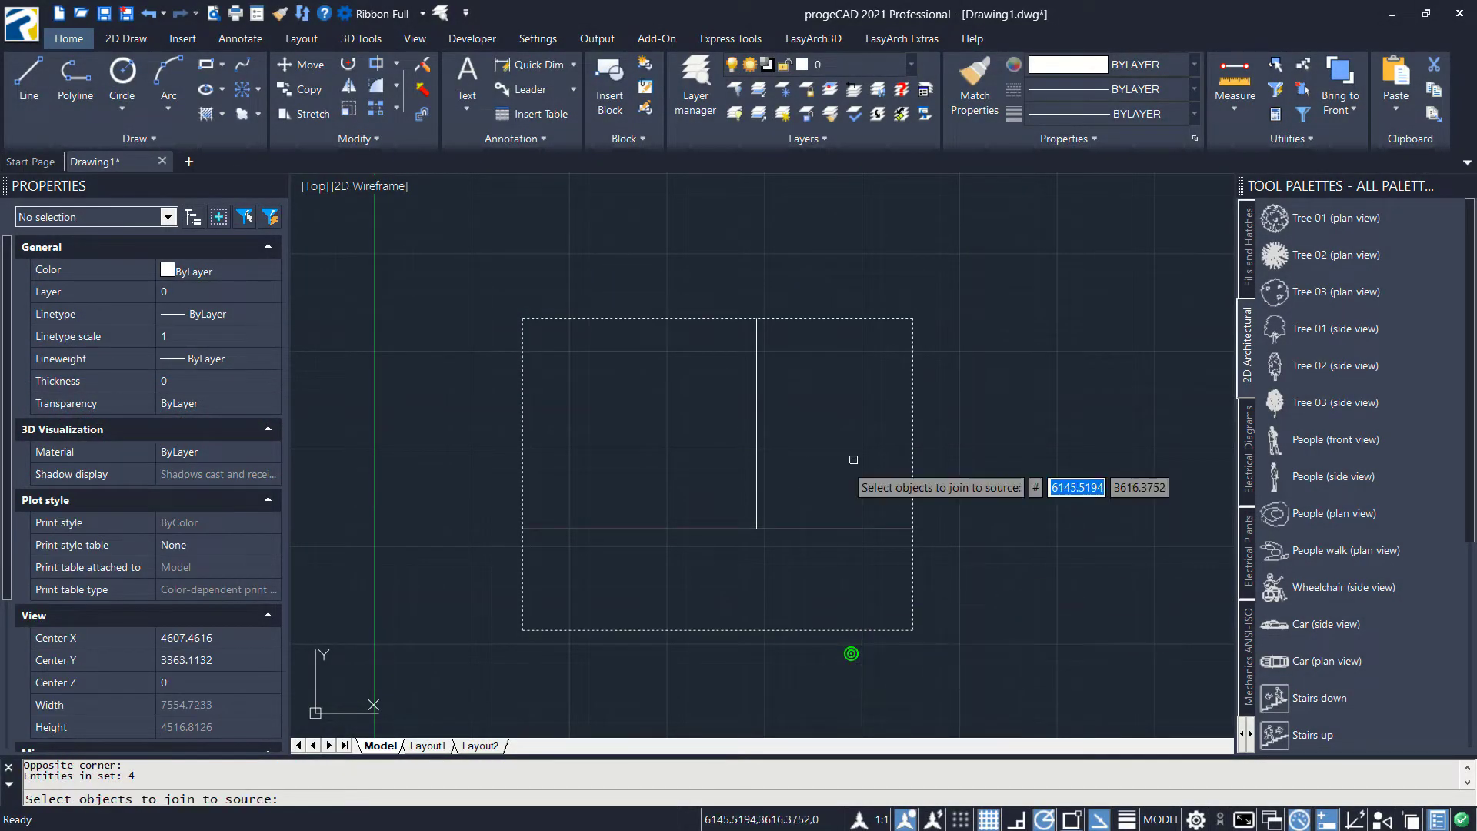
{"action": "key", "text": "Return"}
{"action": "left_click", "coordinate": [837, 457]}
{"action": "left_click", "coordinate": [830, 483]}
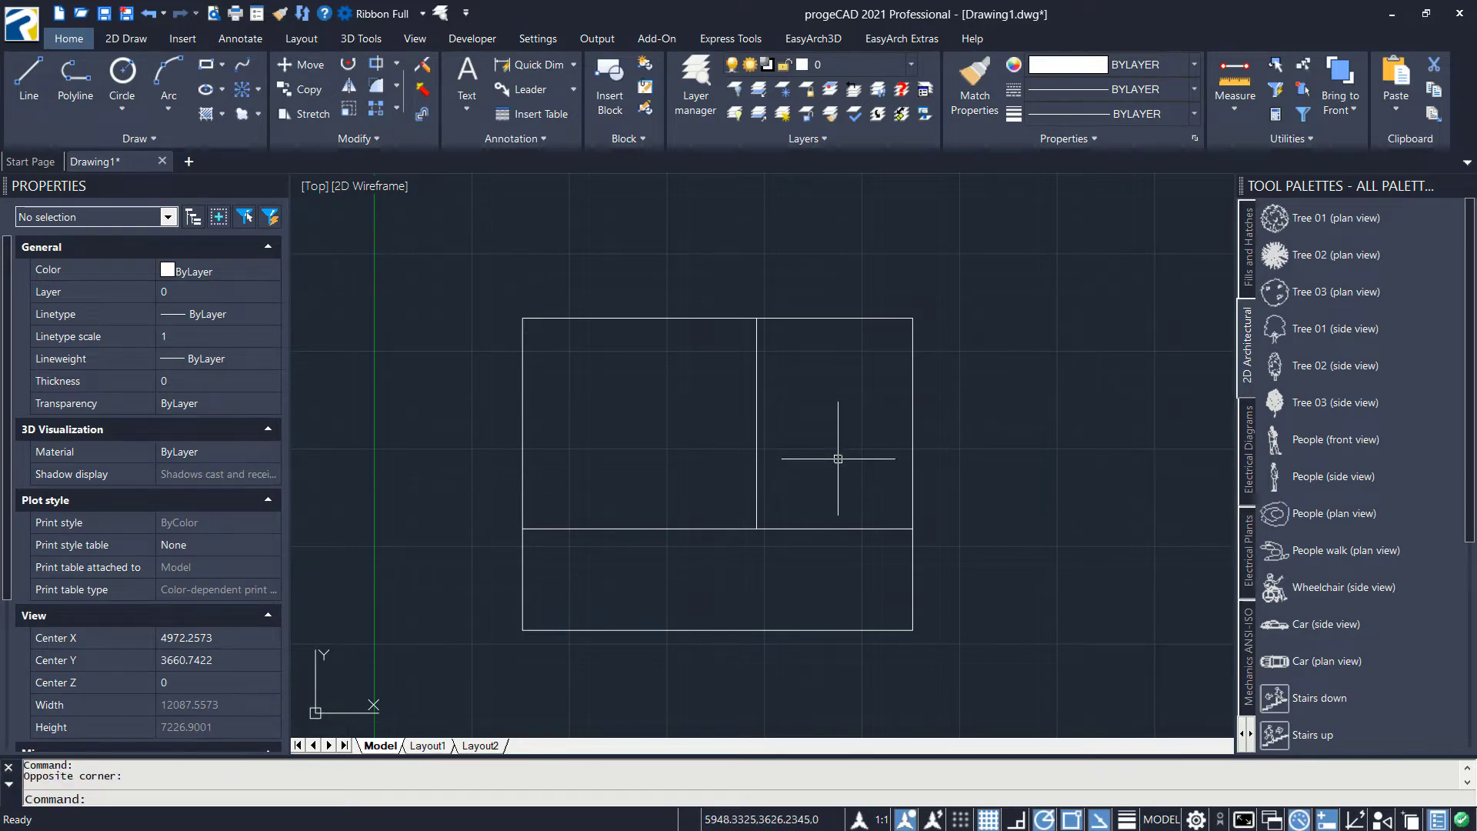
- Offset the joined outer rectangle 120 to the inside
{"action": "type", "text": "OF"}
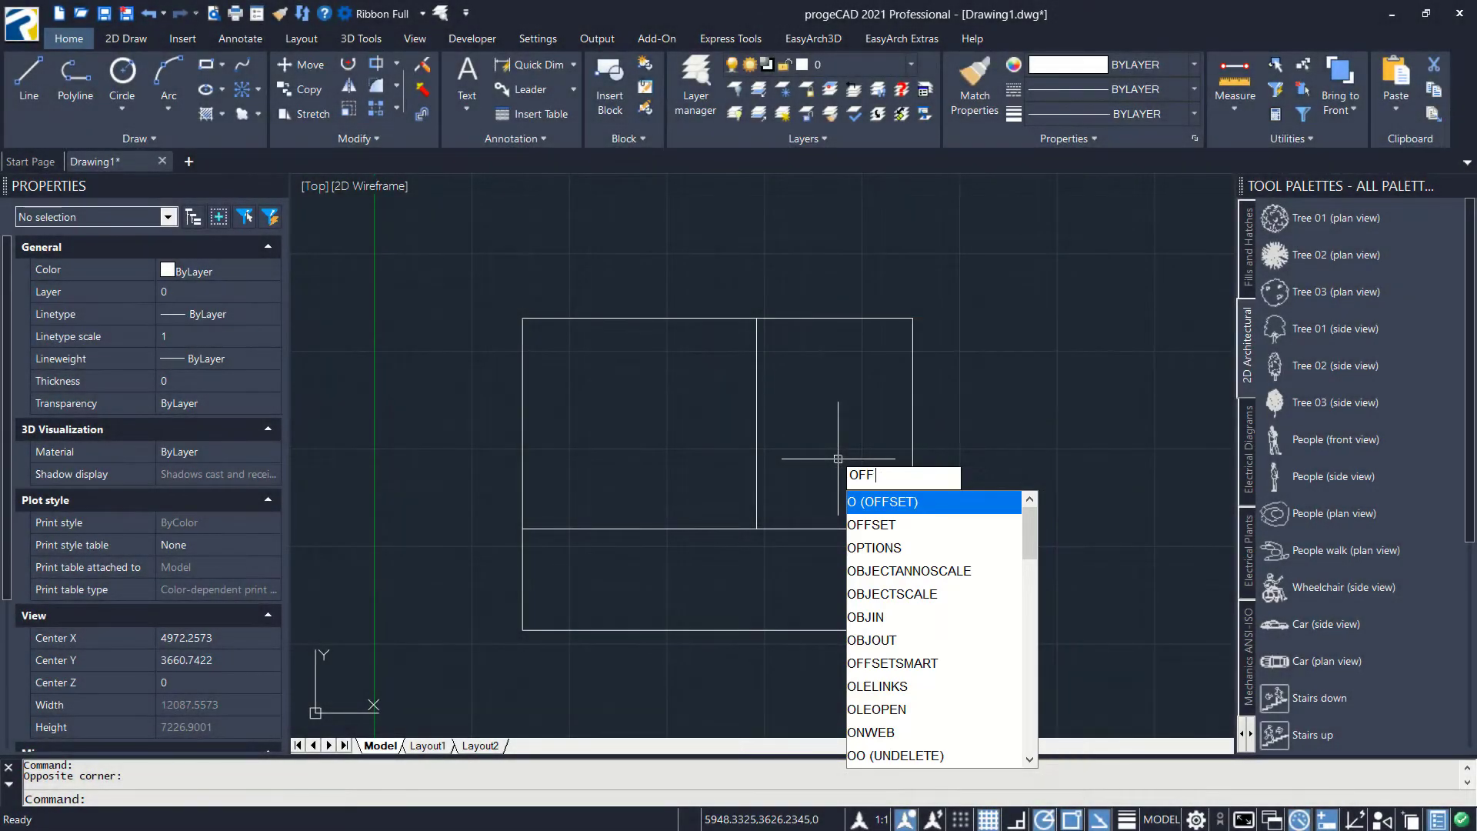
{"action": "type", "text": "F"}
{"action": "key", "text": "Return"}
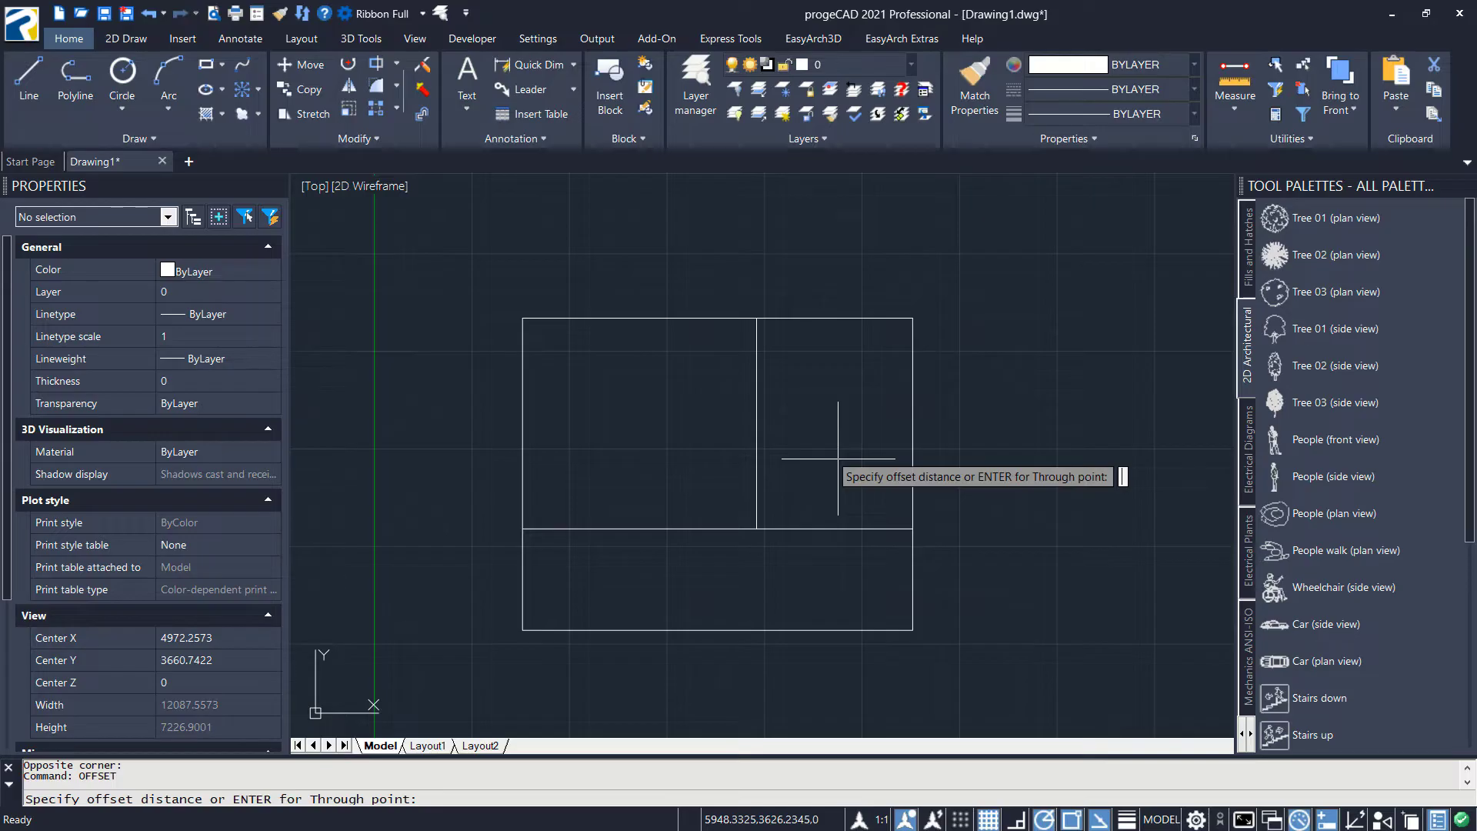
{"action": "key", "text": "Return"}
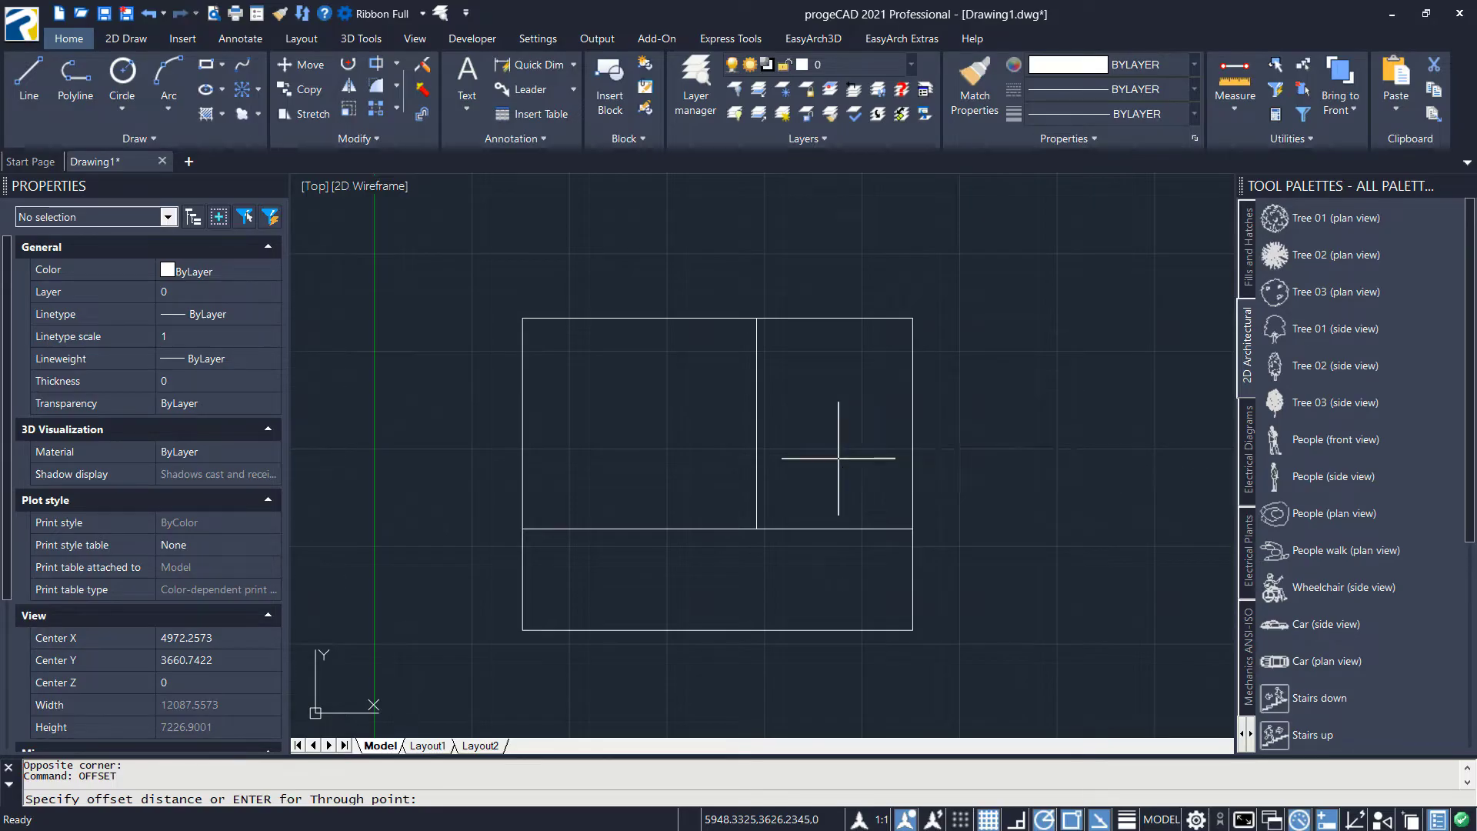
{"action": "left_click", "coordinate": [861, 318]}
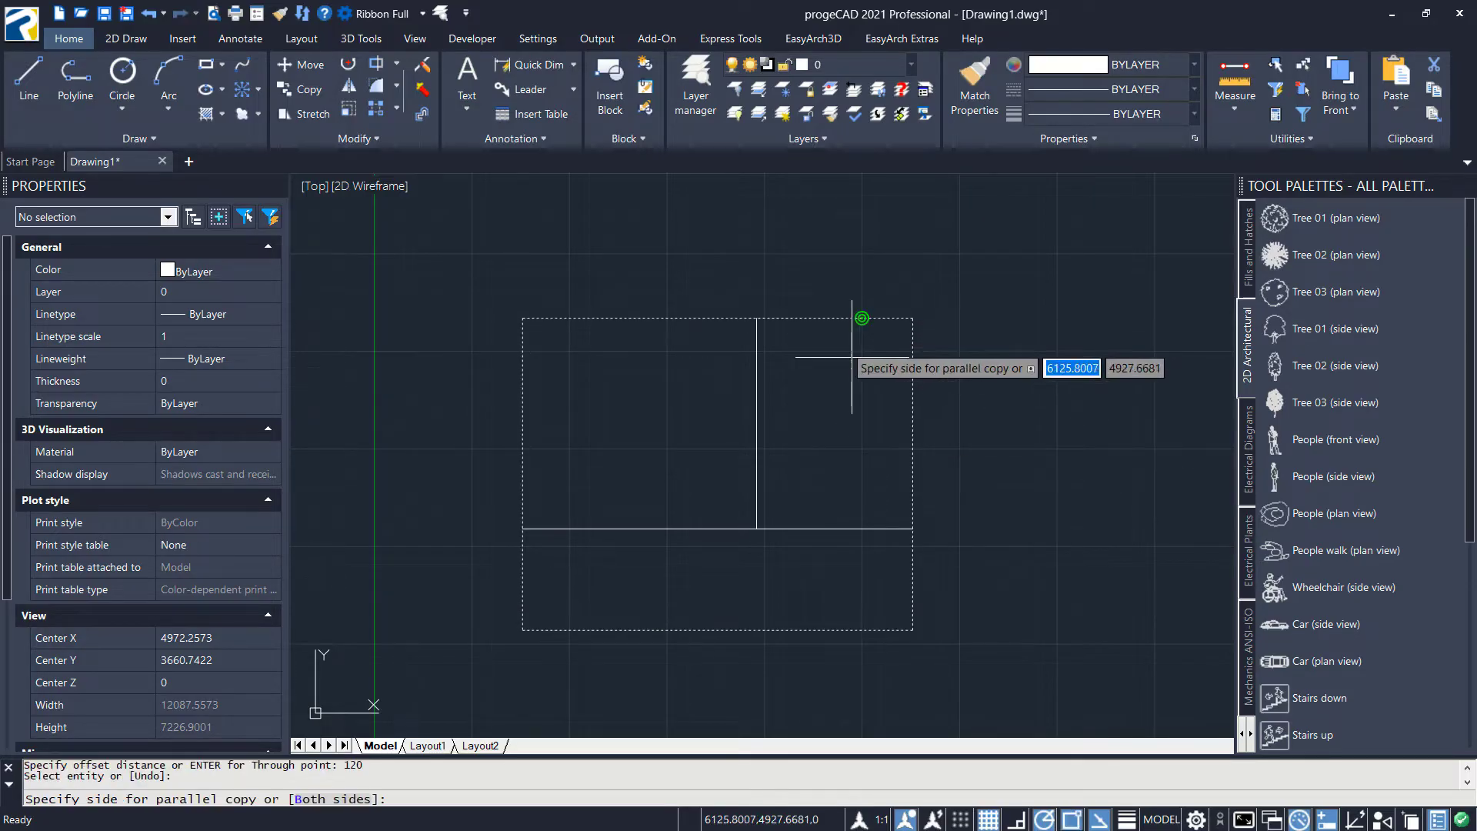
{"action": "left_click", "coordinate": [847, 422]}
{"action": "key", "text": "Return"}
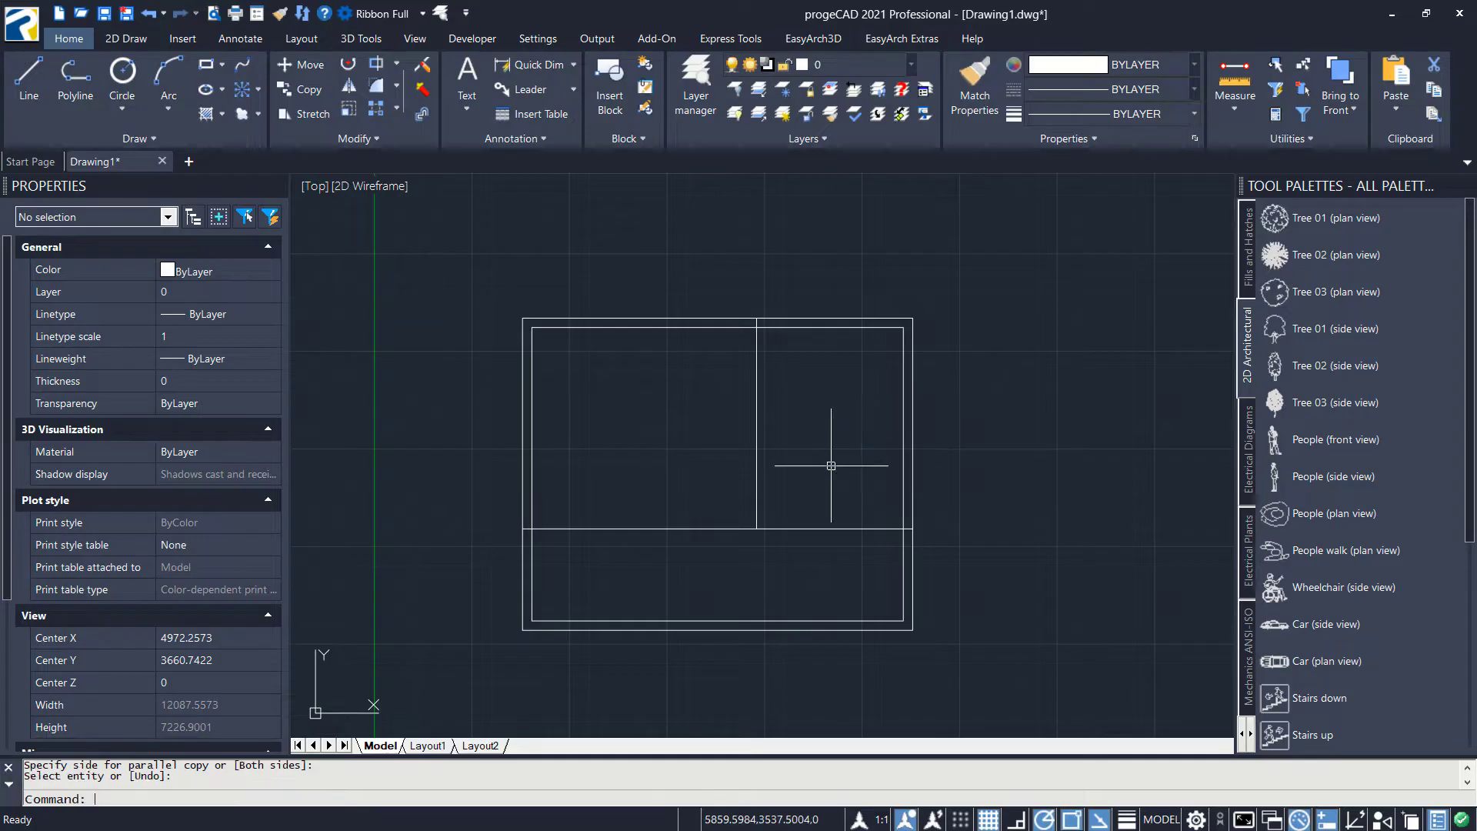
- Offset the inner horizontal line 60 to both sides, below and above it
{"action": "key", "text": "Return"}
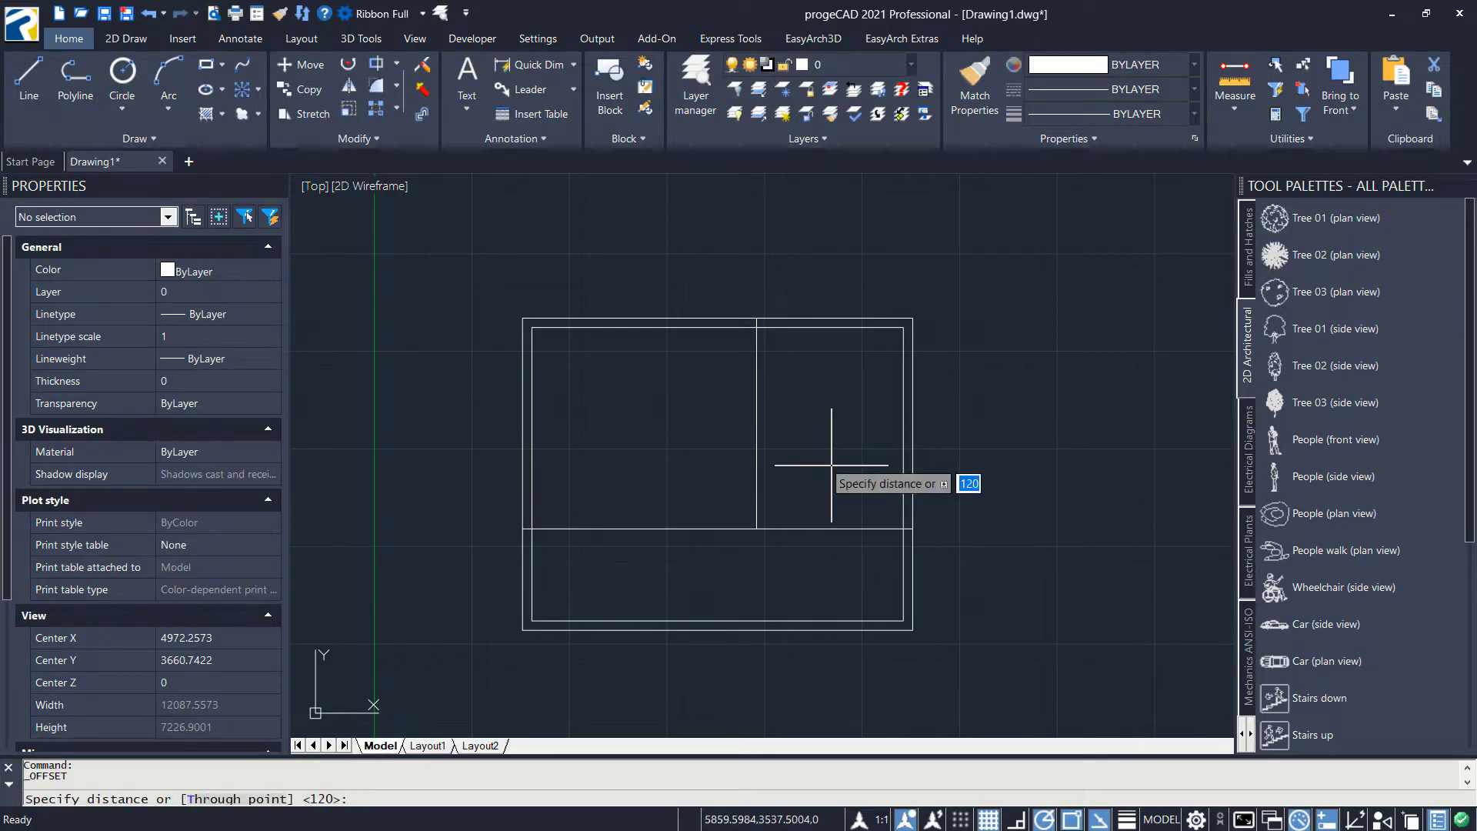
{"action": "type", "text": "60"}
{"action": "key", "text": "Return"}
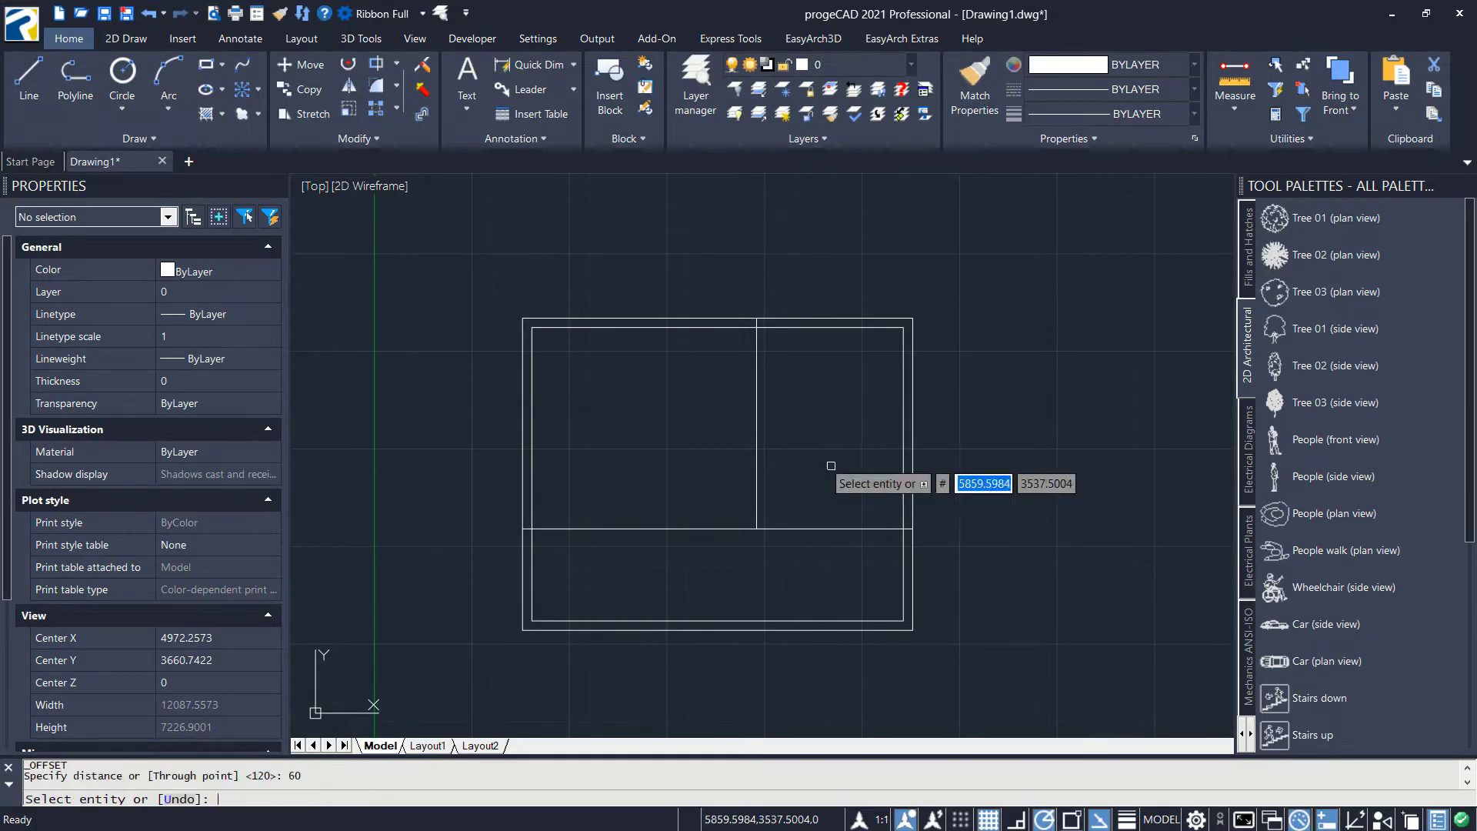
{"action": "left_click", "coordinate": [808, 528]}
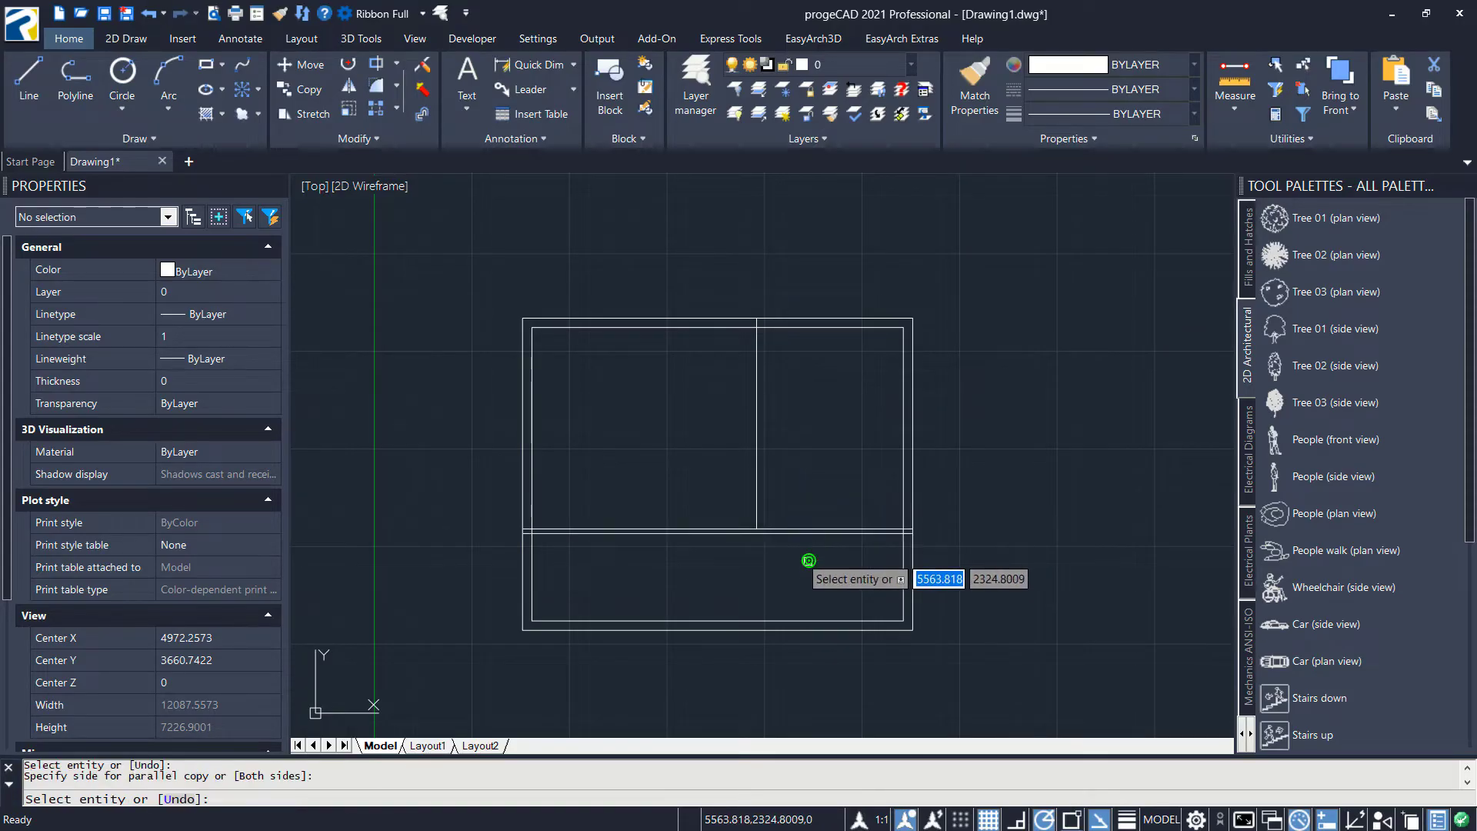
{"action": "left_click", "coordinate": [817, 532]}
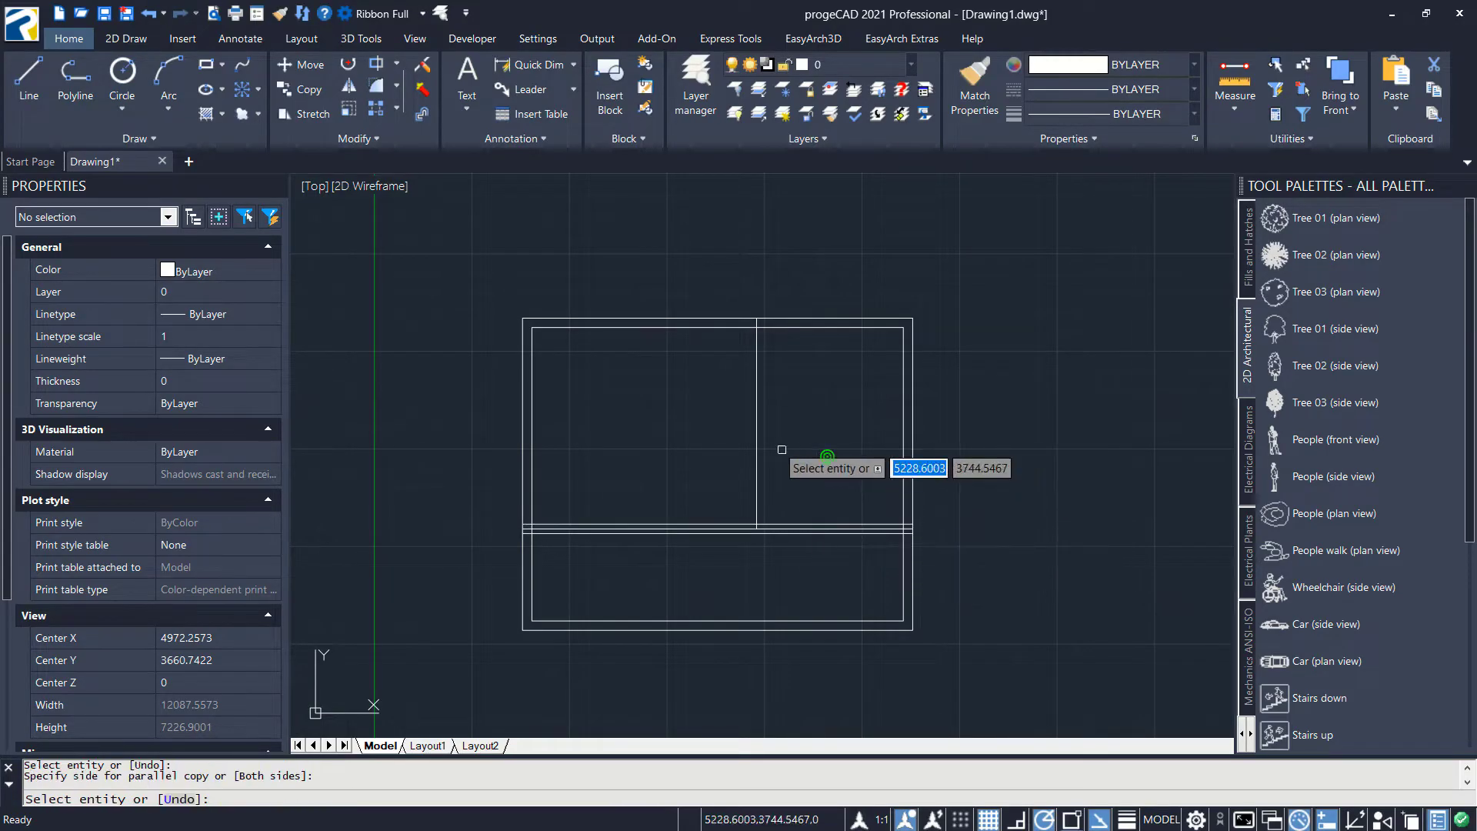
- Offset the inner vertical line 60 to both sides, right and left of it
{"action": "left_click", "coordinate": [757, 442]}
{"action": "left_click", "coordinate": [809, 450]}
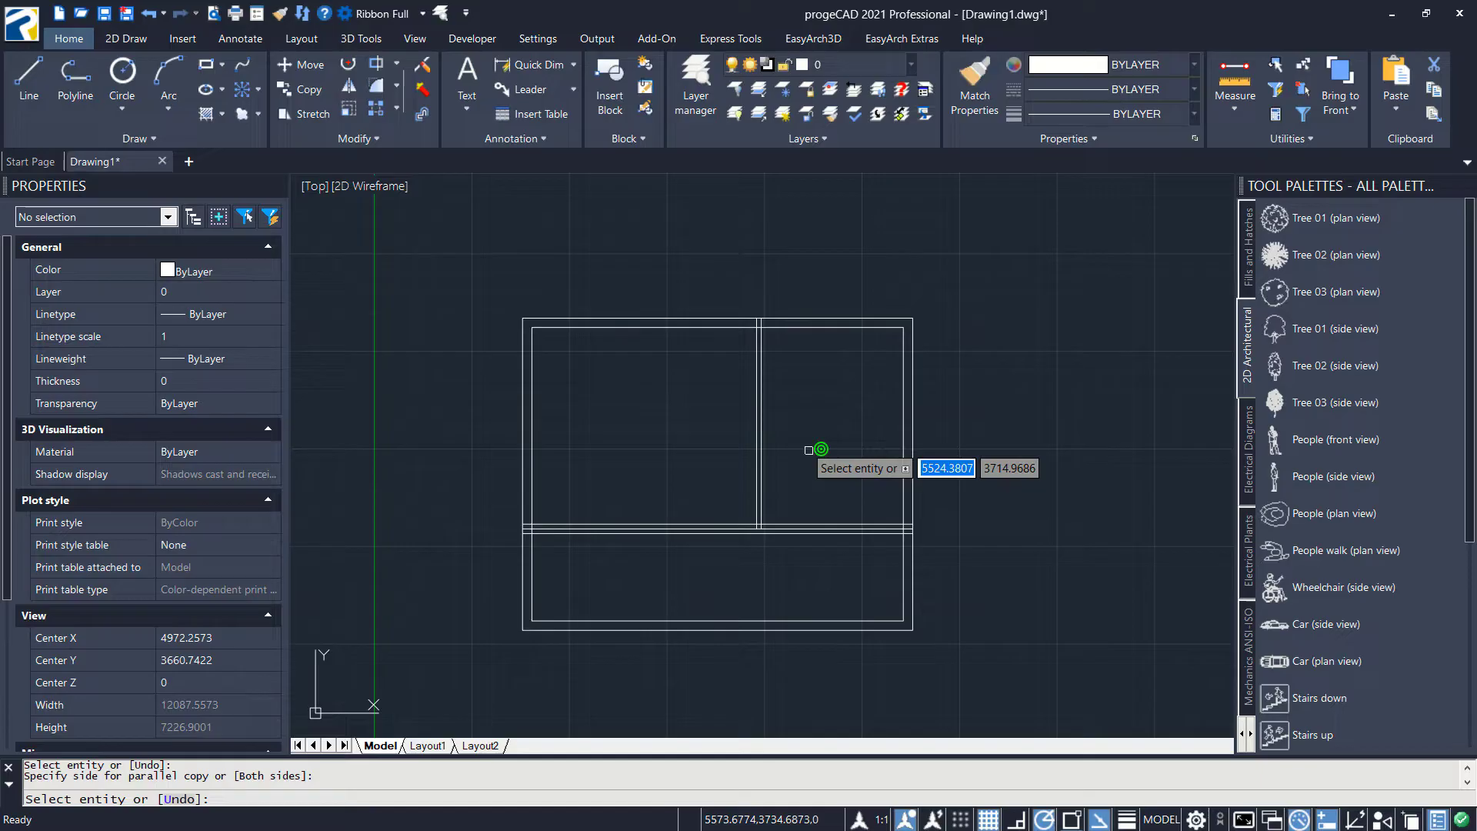
{"action": "left_click", "coordinate": [758, 439]}
{"action": "left_click", "coordinate": [717, 443]}
{"action": "key", "text": "Return"}
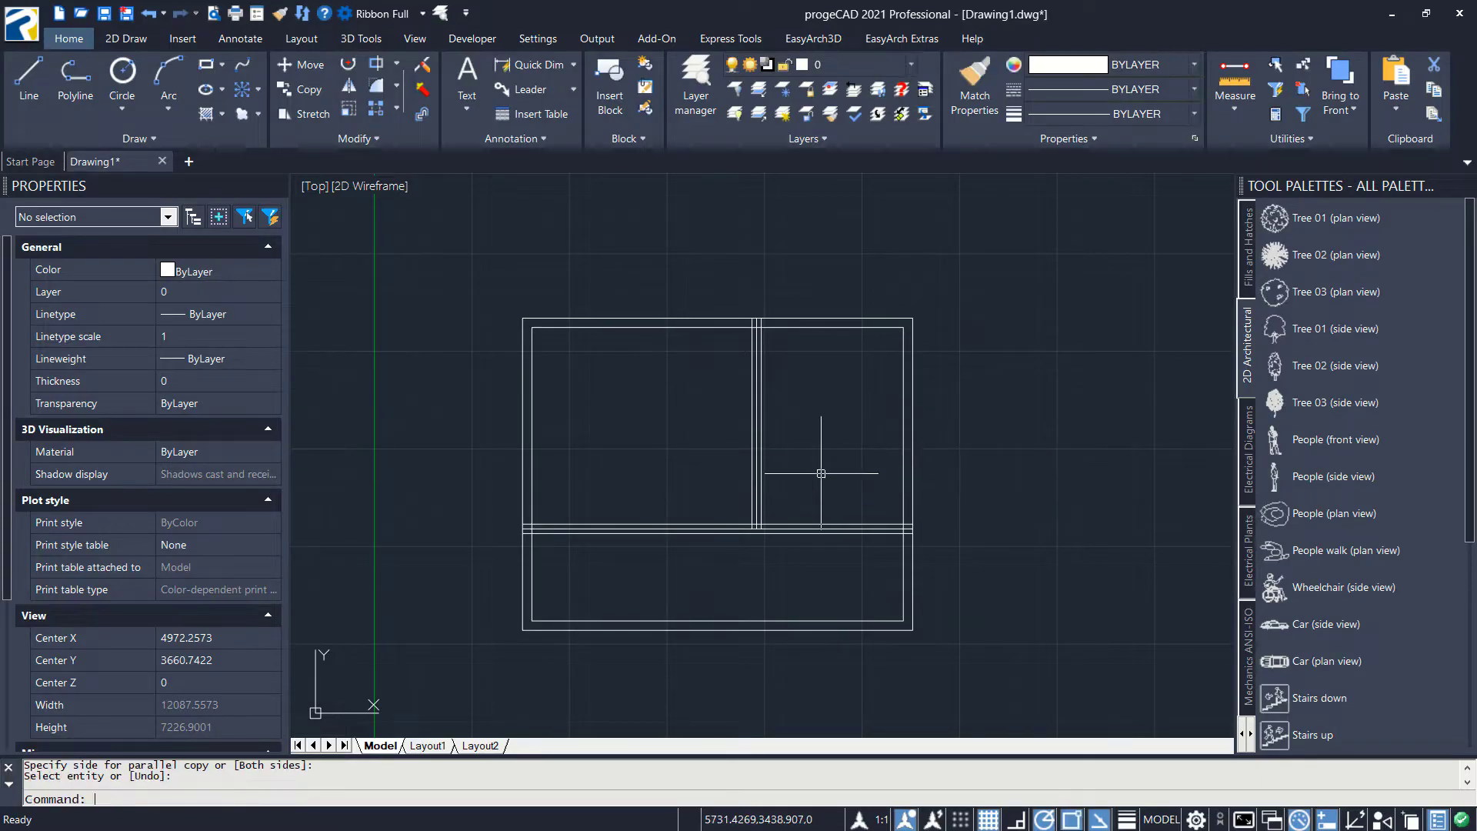
- Erase the original middle lines of the horizontal and vertical partitions, keeping their offset copies
{"action": "scroll", "coordinate": [767, 512], "scroll_direction": "up", "scroll_amount": 8}
{"action": "left_click", "coordinate": [787, 550]}
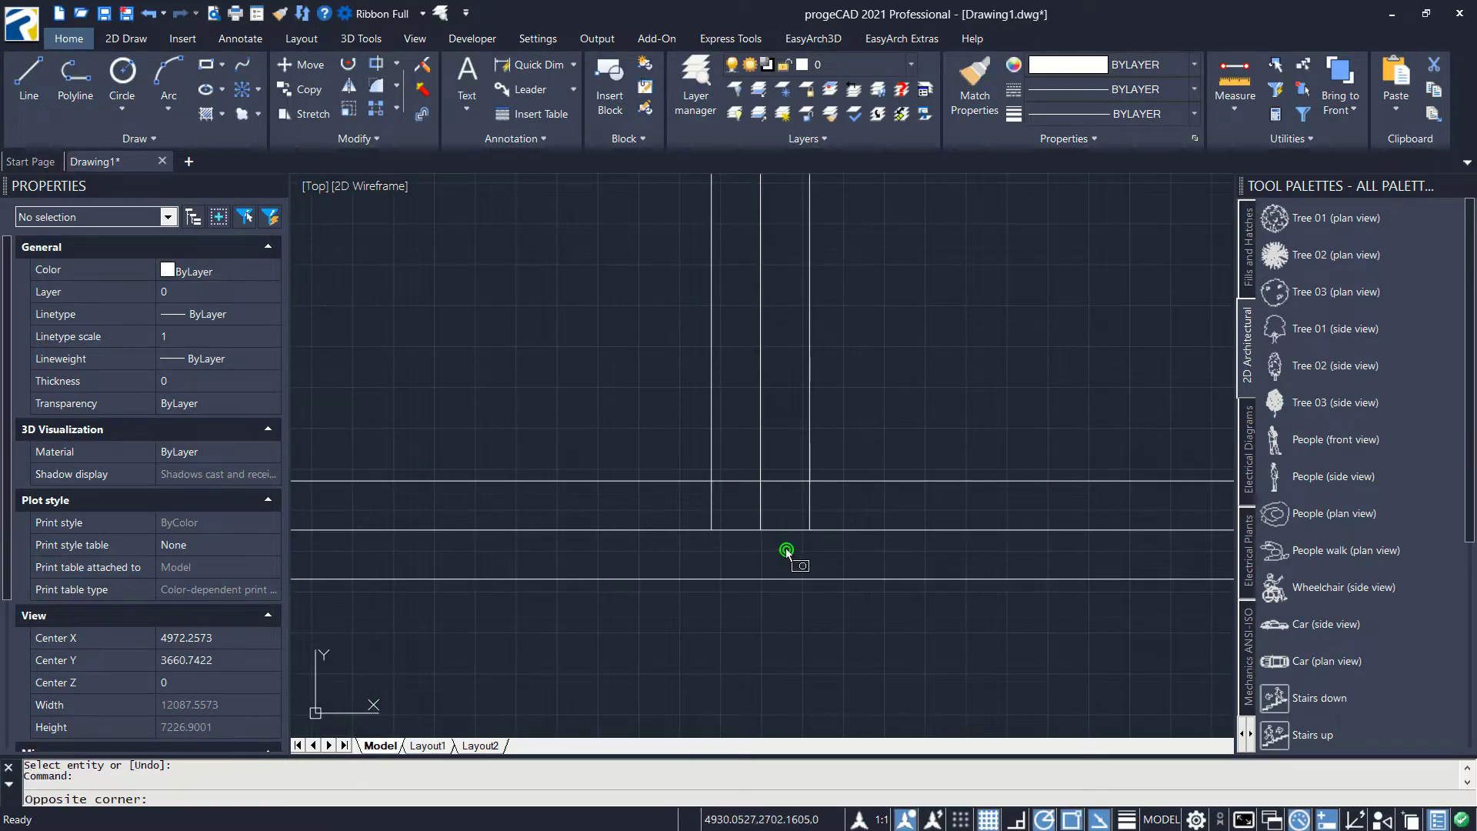
{"action": "left_click", "coordinate": [757, 514]}
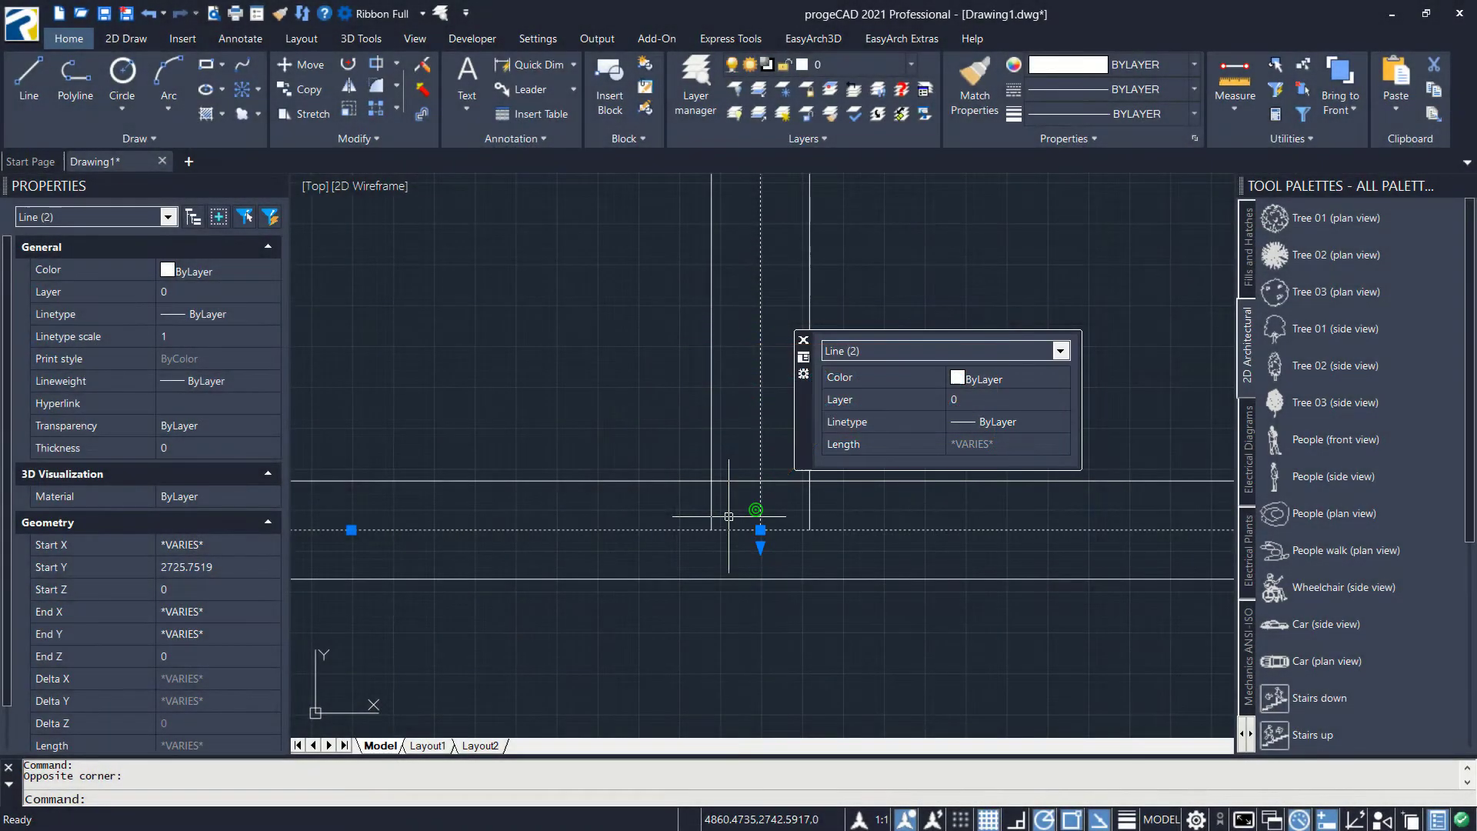
{"action": "key", "text": "Delete"}
- Trim the overlapping lines where the vertical partition meets the horizontal one, leaving an open T-junction
{"action": "type", "text": "T"}
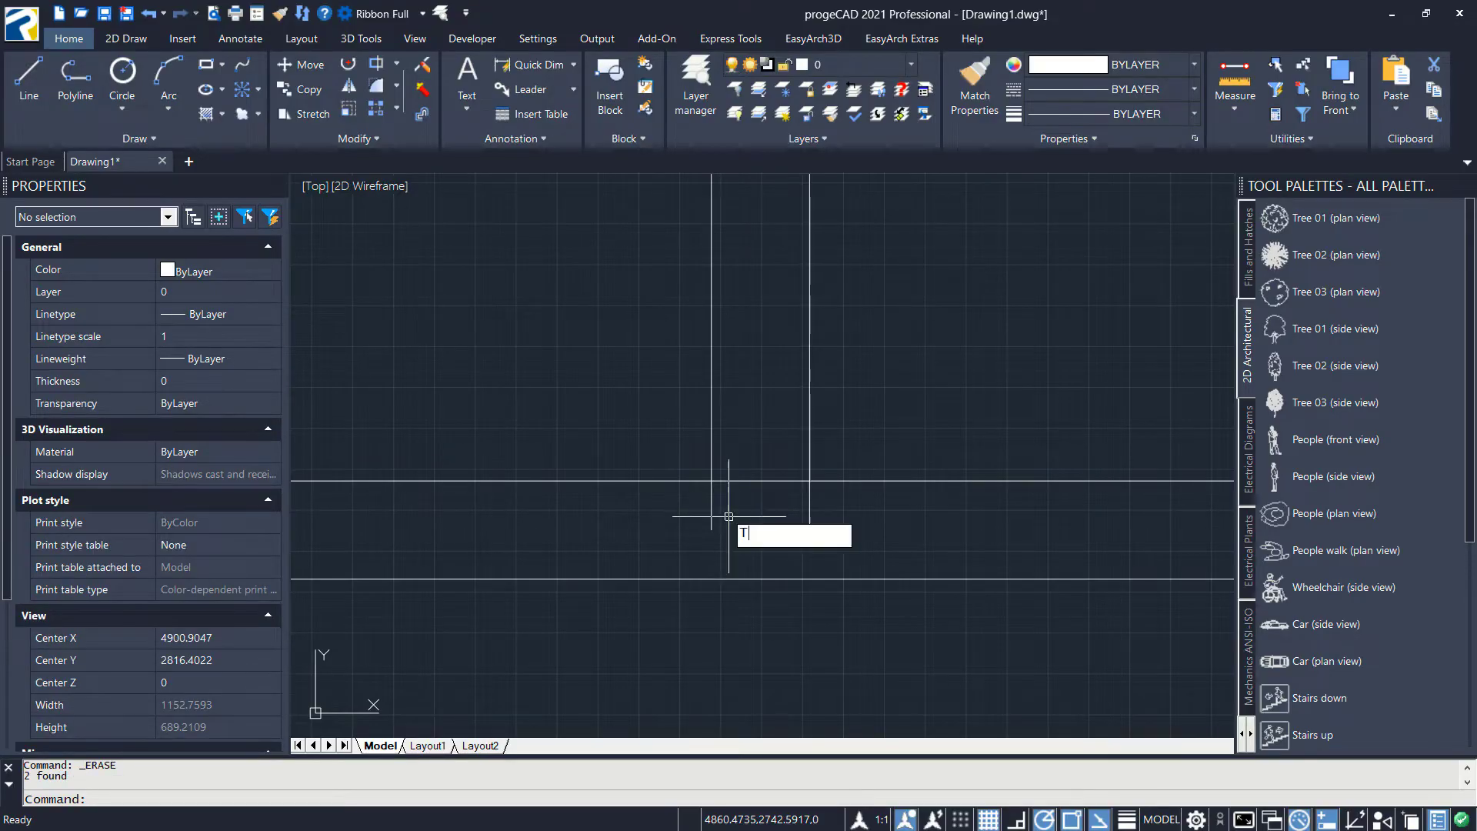
{"action": "type", "text": "R"}
{"action": "key", "text": "Return"}
{"action": "key", "text": "Return"}
{"action": "left_click", "coordinate": [844, 534]}
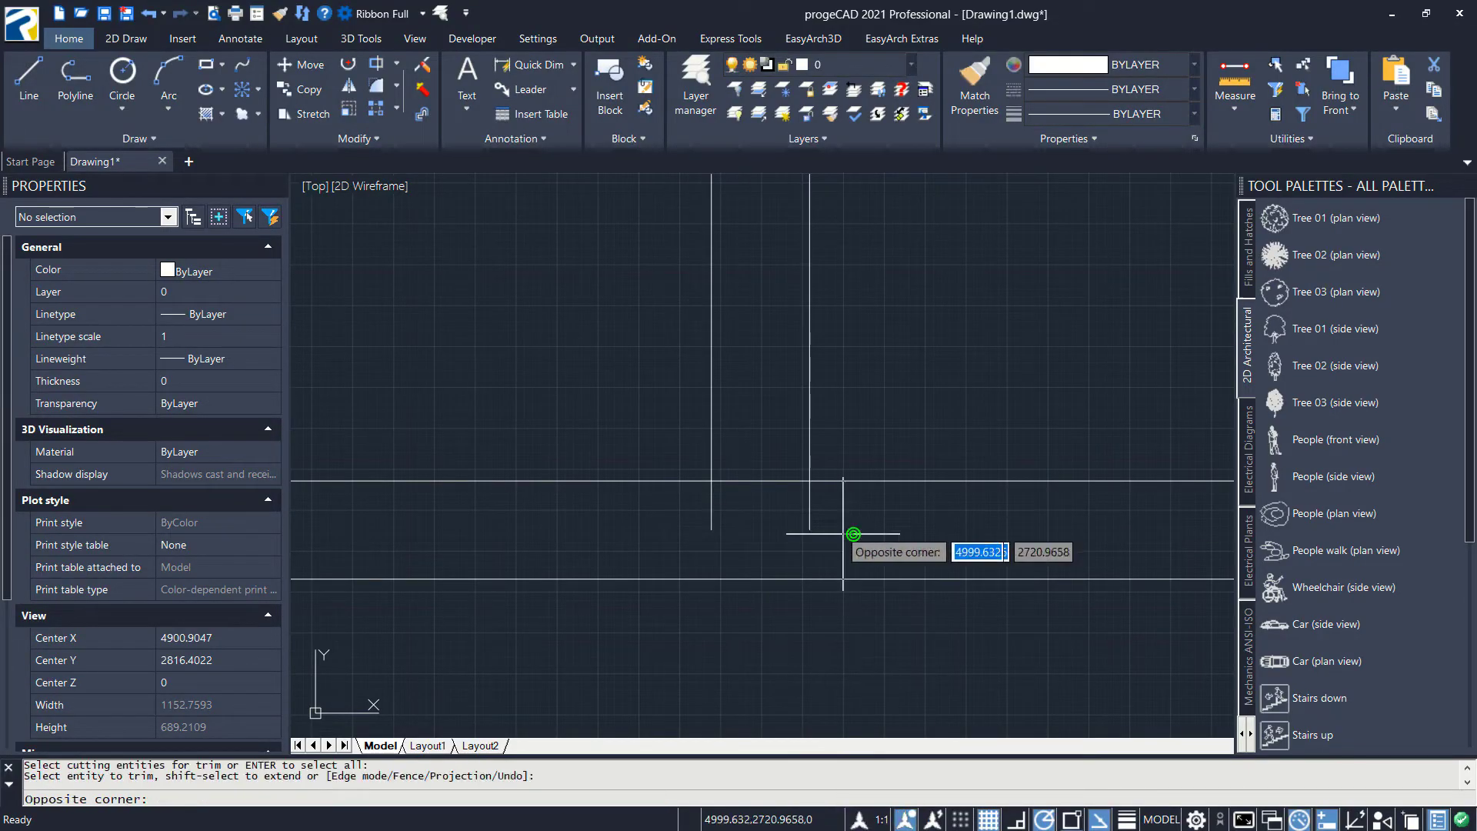
{"action": "left_click", "coordinate": [668, 507]}
{"action": "left_click", "coordinate": [791, 503]}
{"action": "left_click", "coordinate": [757, 449]}
- Trim the overlapping lines where the horizontal partition meets the right outer wall, opening the junction
{"action": "scroll", "coordinate": [785, 449], "scroll_direction": "down", "scroll_amount": 3}
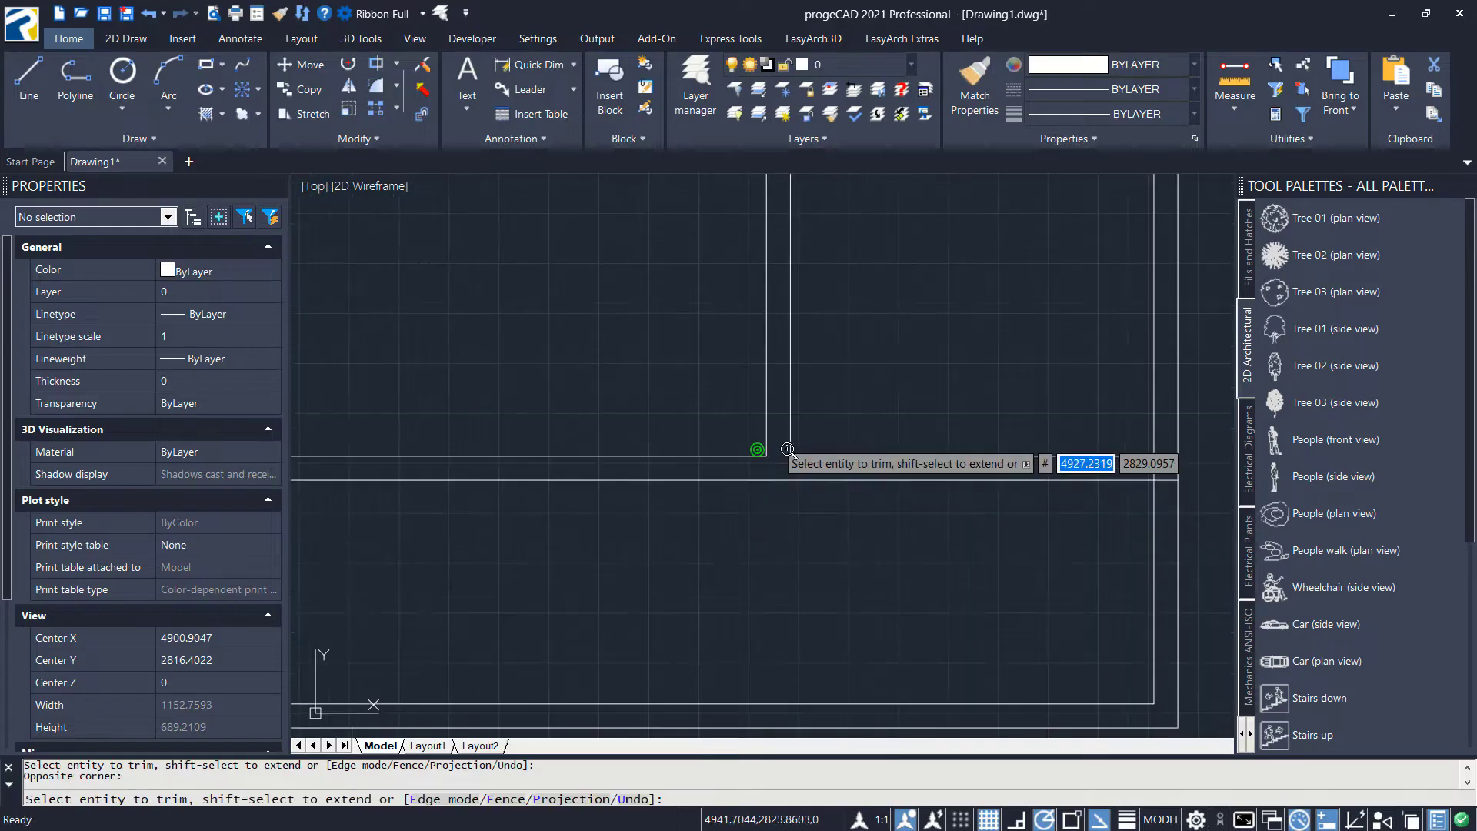
{"action": "scroll", "coordinate": [787, 448], "scroll_direction": "down", "scroll_amount": 1}
{"action": "scroll", "coordinate": [1049, 459], "scroll_direction": "up", "scroll_amount": 3}
{"action": "left_click", "coordinate": [971, 518]}
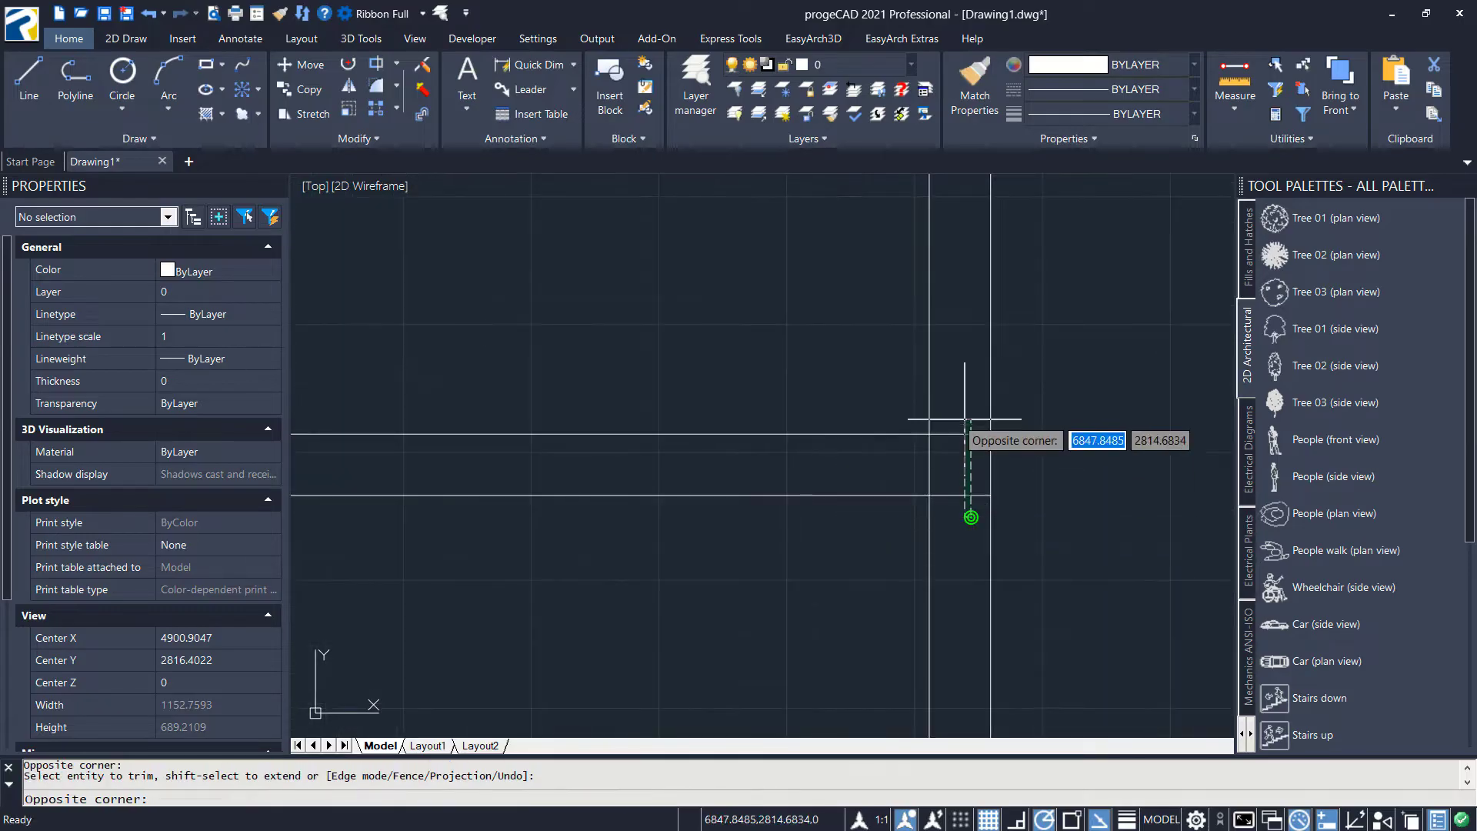
{"action": "left_click", "coordinate": [963, 403]}
{"action": "left_click", "coordinate": [960, 469]}
{"action": "left_click", "coordinate": [867, 460]}
- Trim the overlapping lines where the horizontal partition meets the left outer wall, opening the junction
{"action": "scroll", "coordinate": [869, 460], "scroll_direction": "down", "scroll_amount": 4}
{"action": "middle_click_drag", "start_coordinate": [631, 499], "coordinate": [773, 516]}
{"action": "scroll", "coordinate": [757, 514], "scroll_direction": "up", "scroll_amount": 4}
{"action": "left_click", "coordinate": [756, 491]}
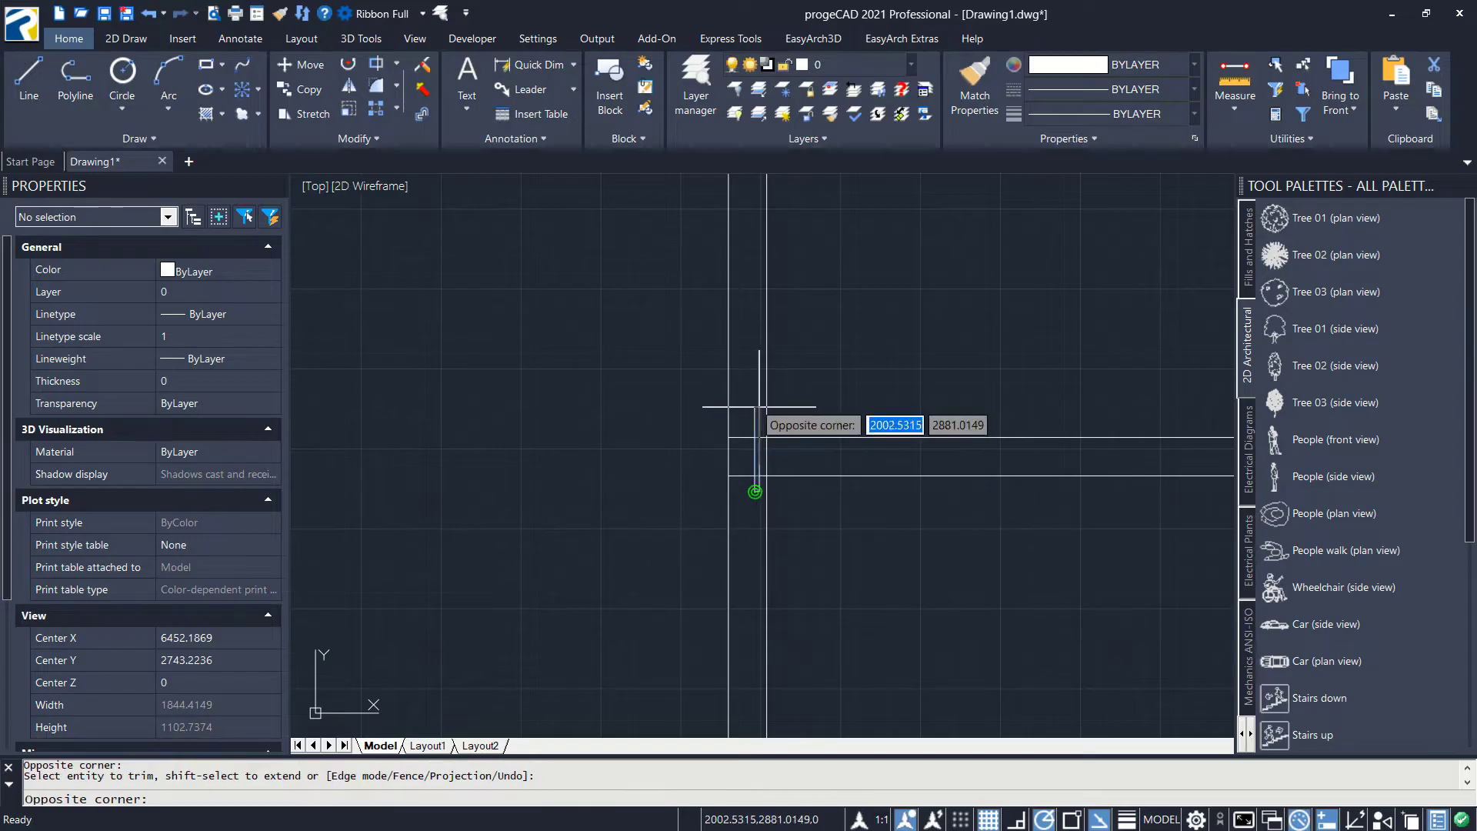
{"action": "left_click", "coordinate": [736, 415]}
{"action": "left_click", "coordinate": [785, 451]}
{"action": "left_click", "coordinate": [754, 457]}
- Trim the overlapping lines where the vertical partition meets the top outer wall, opening the junction
{"action": "scroll", "coordinate": [874, 443], "scroll_direction": "down", "scroll_amount": 1}
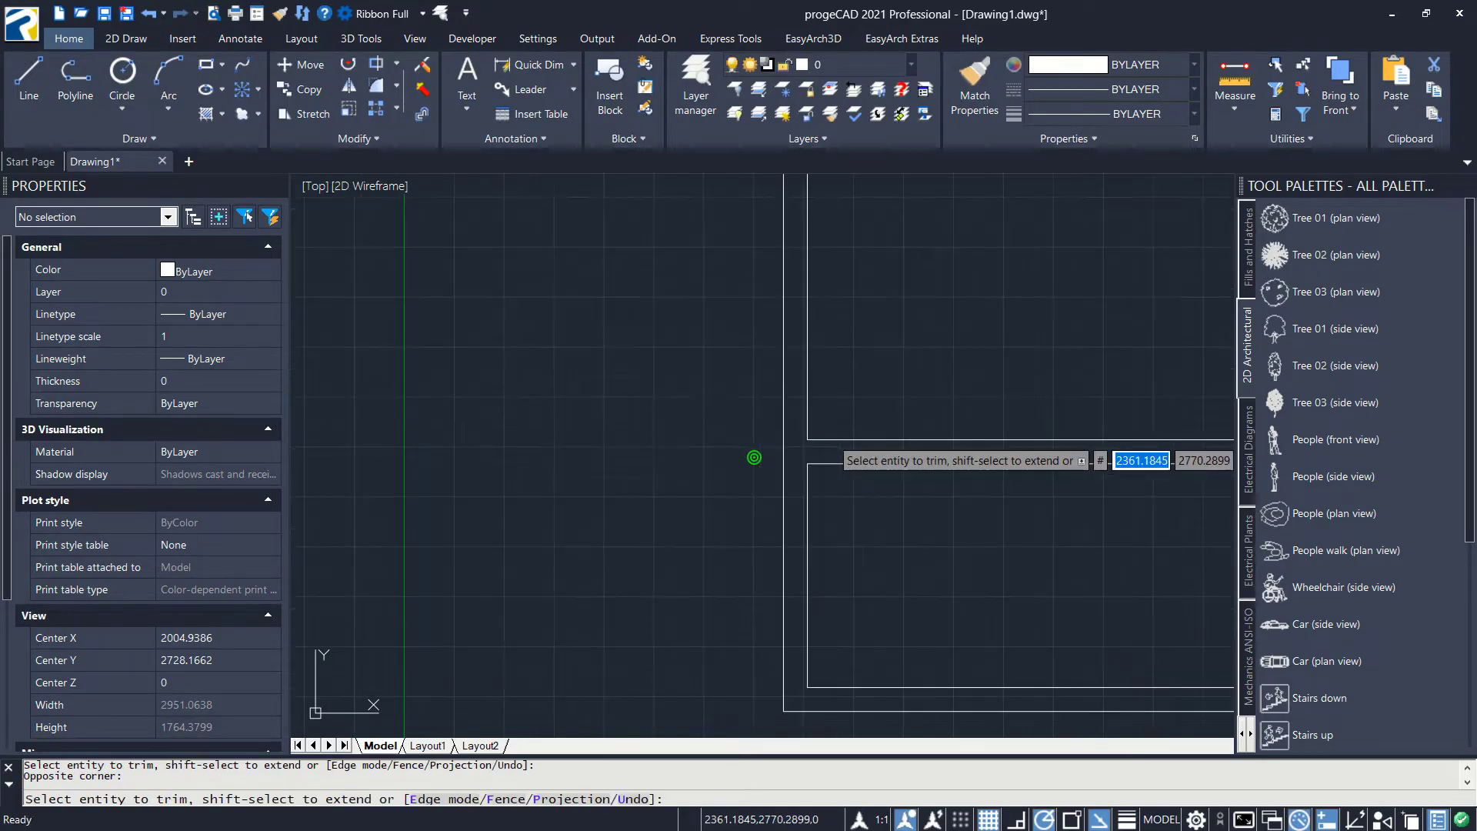
{"action": "scroll", "coordinate": [835, 440], "scroll_direction": "down", "scroll_amount": 2}
{"action": "middle_click_drag", "start_coordinate": [834, 440], "coordinate": [838, 523]}
{"action": "scroll", "coordinate": [831, 377], "scroll_direction": "up", "scroll_amount": 5}
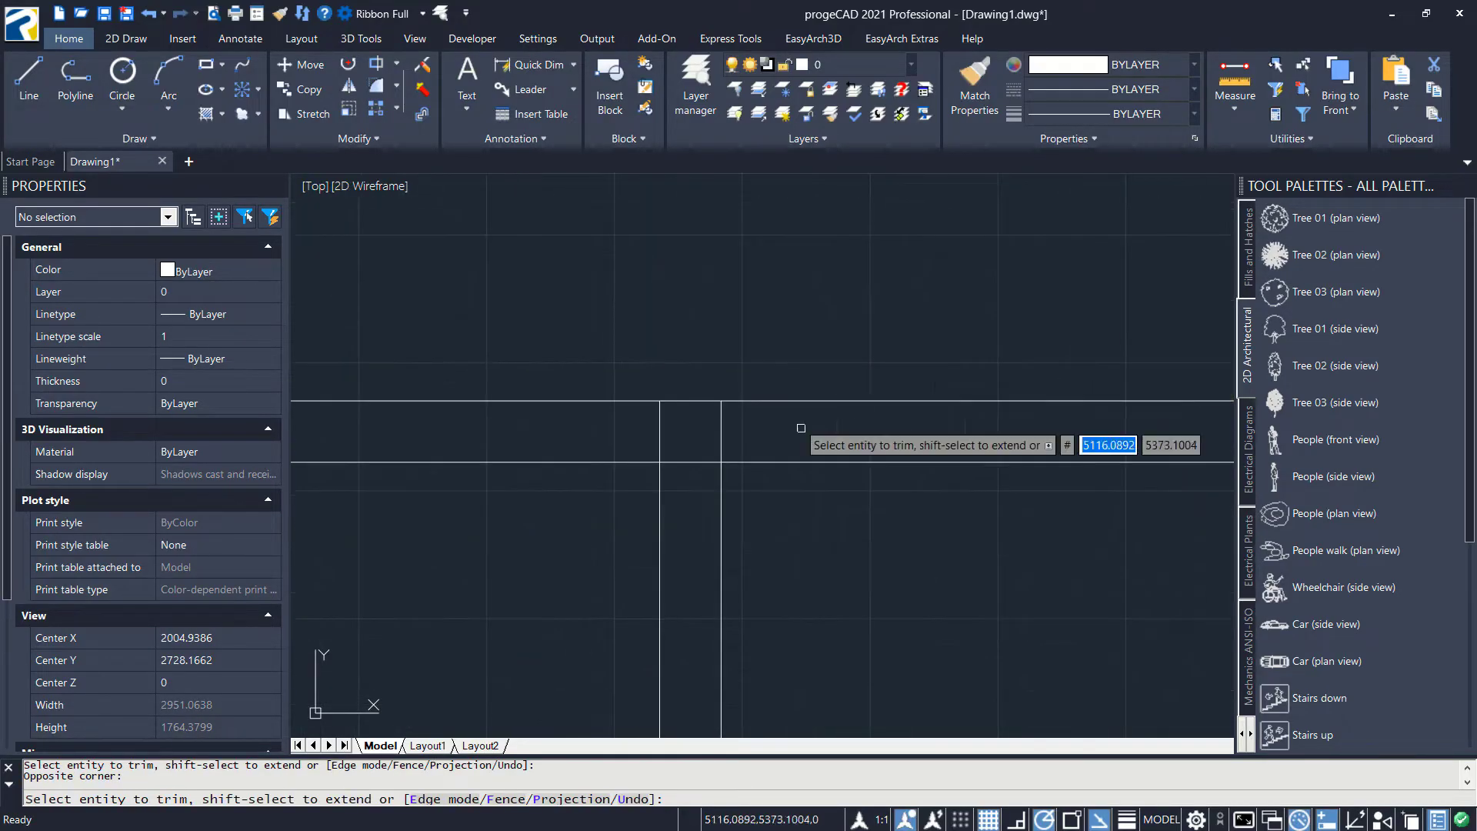
{"action": "left_click", "coordinate": [765, 441]}
{"action": "left_click", "coordinate": [640, 423]}
{"action": "left_click", "coordinate": [692, 441]}
{"action": "left_click", "coordinate": [688, 491]}
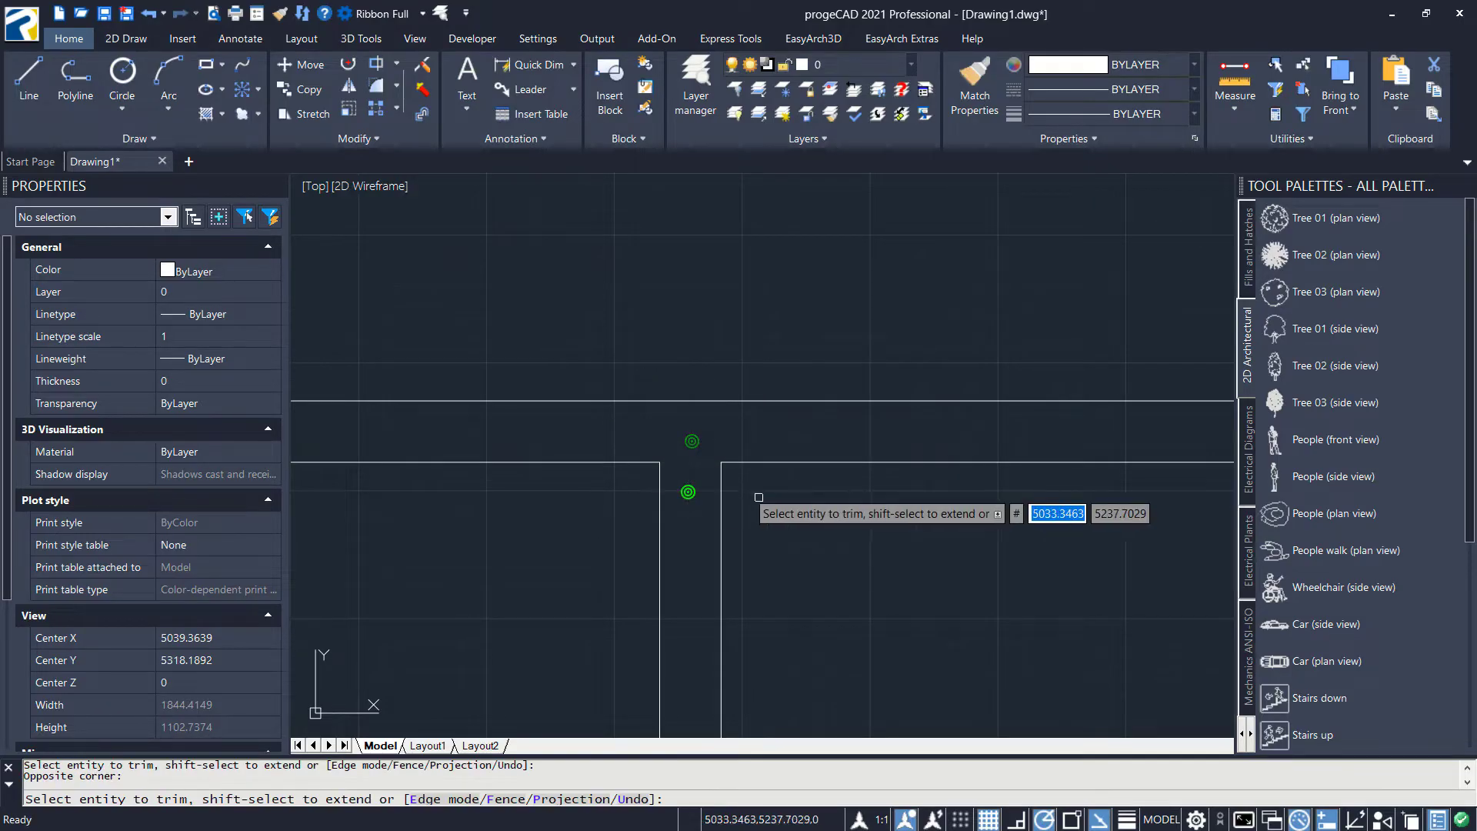
- Finish trimming and place multiline text reading "ROOM 1" in the upper-left room
{"action": "scroll", "coordinate": [759, 498], "scroll_direction": "down", "scroll_amount": 4}
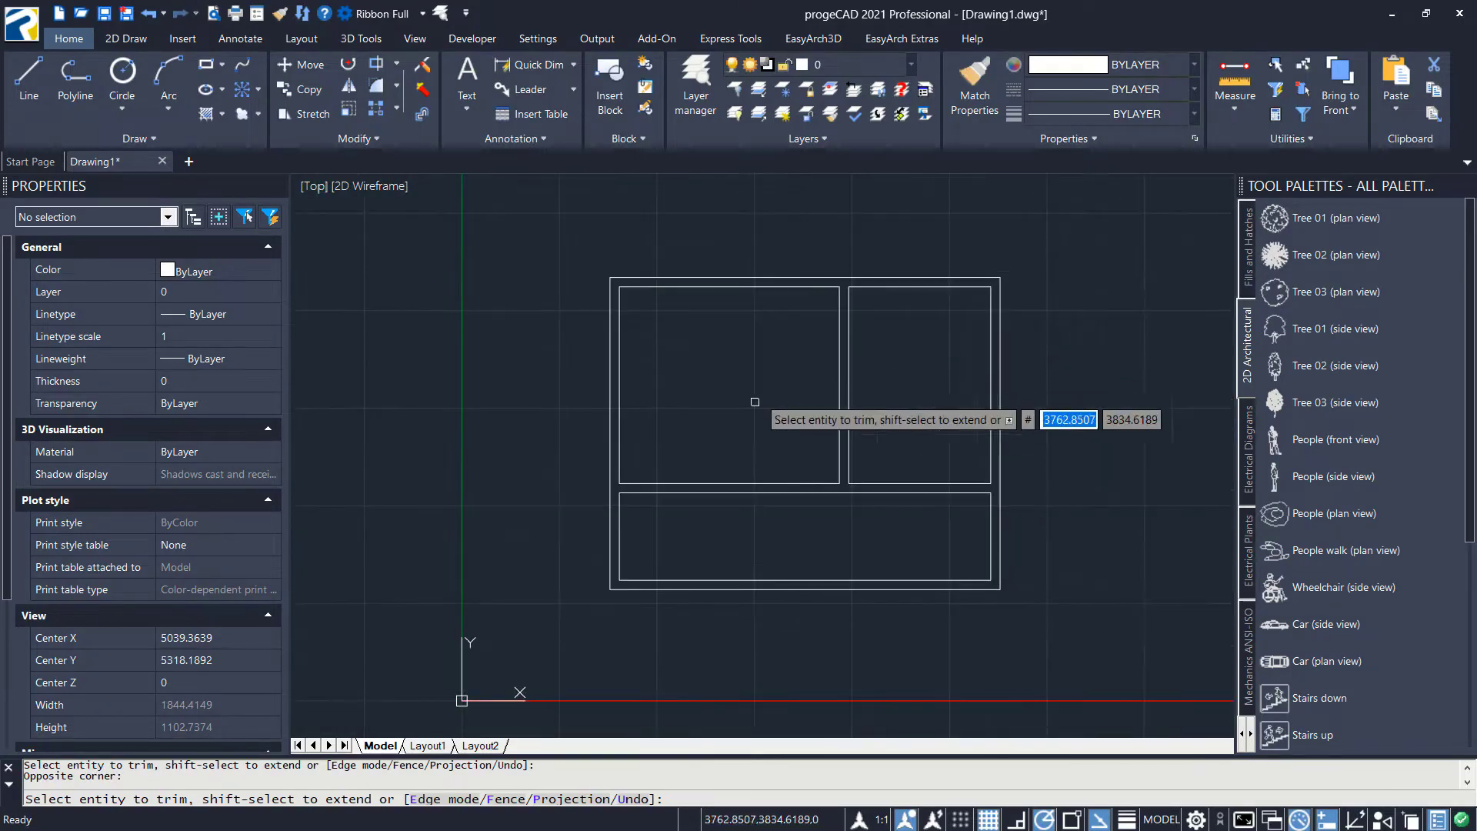
{"action": "key", "text": "Return"}
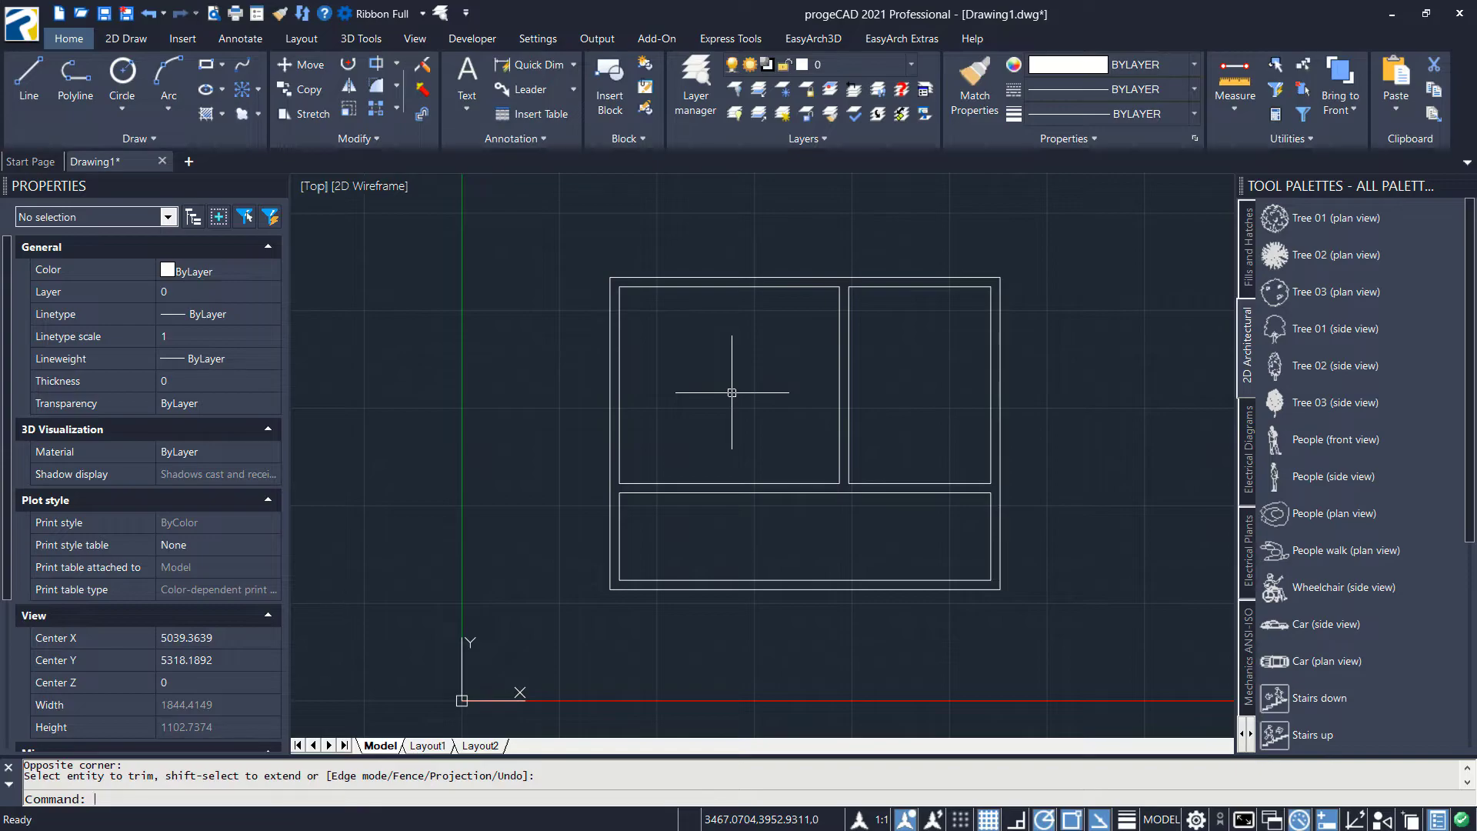
{"action": "type", "text": "mtext"}
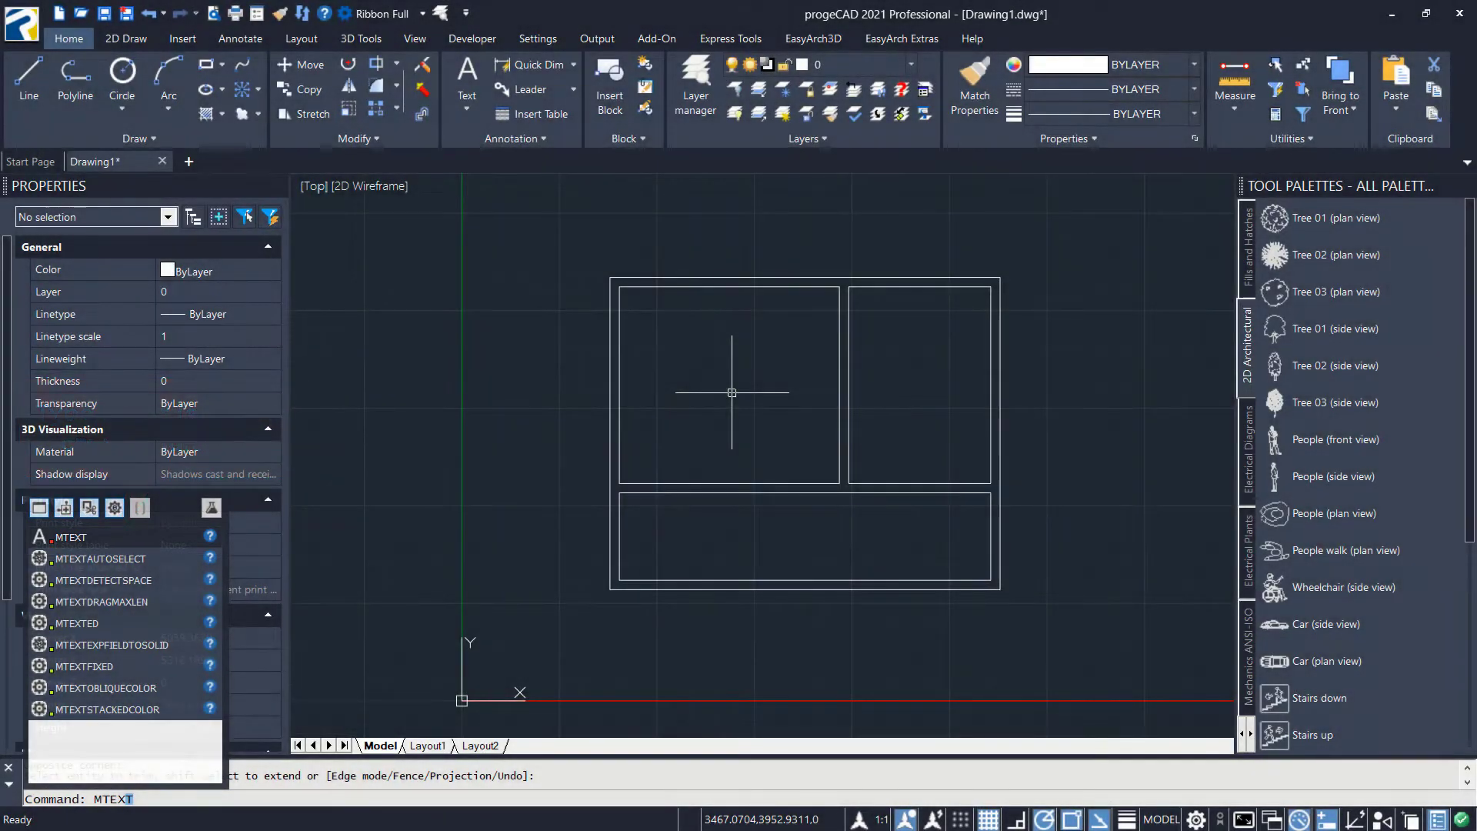
{"action": "key", "text": "Return"}
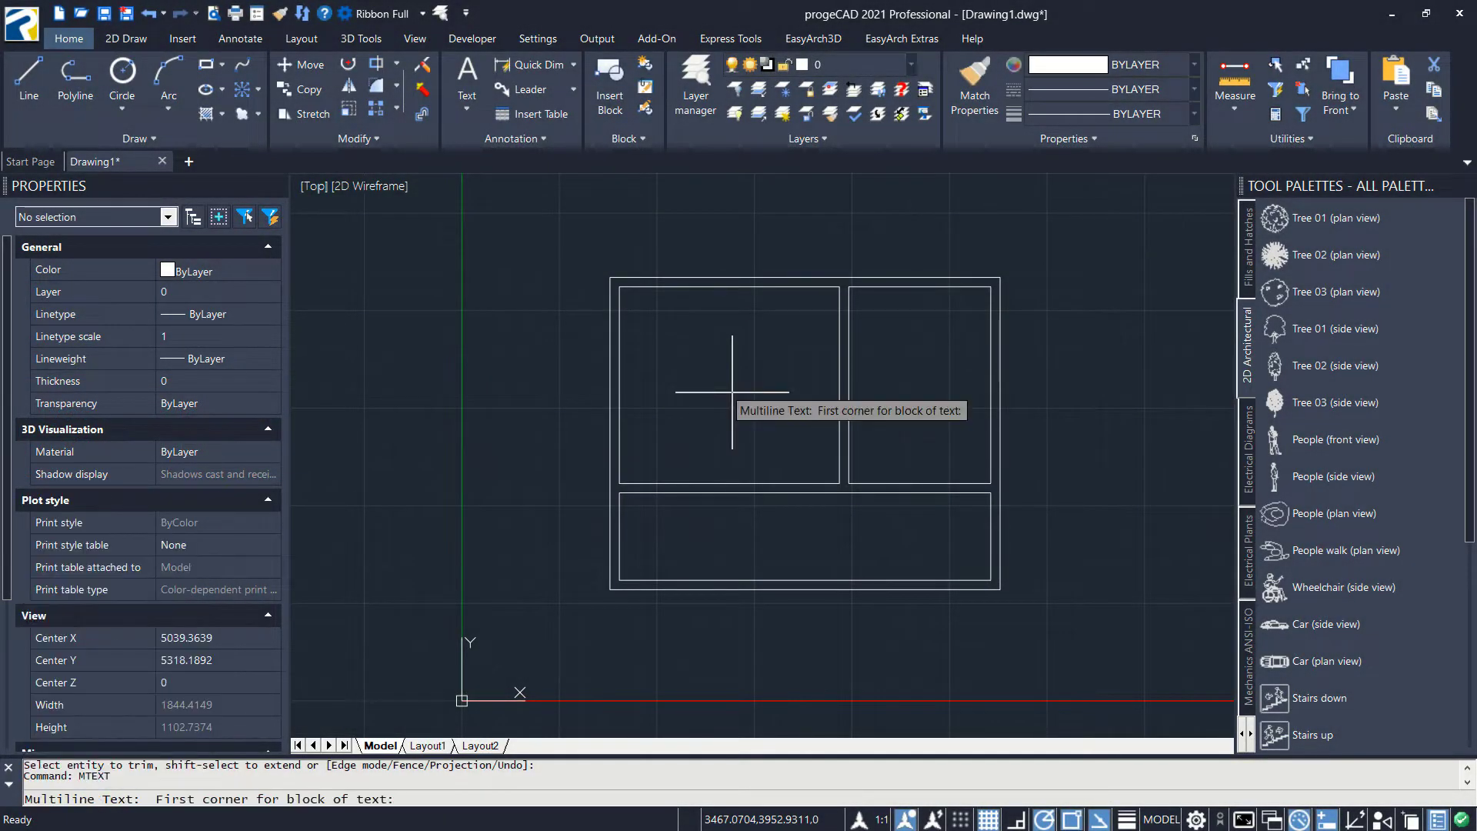
{"action": "left_click", "coordinate": [679, 354]}
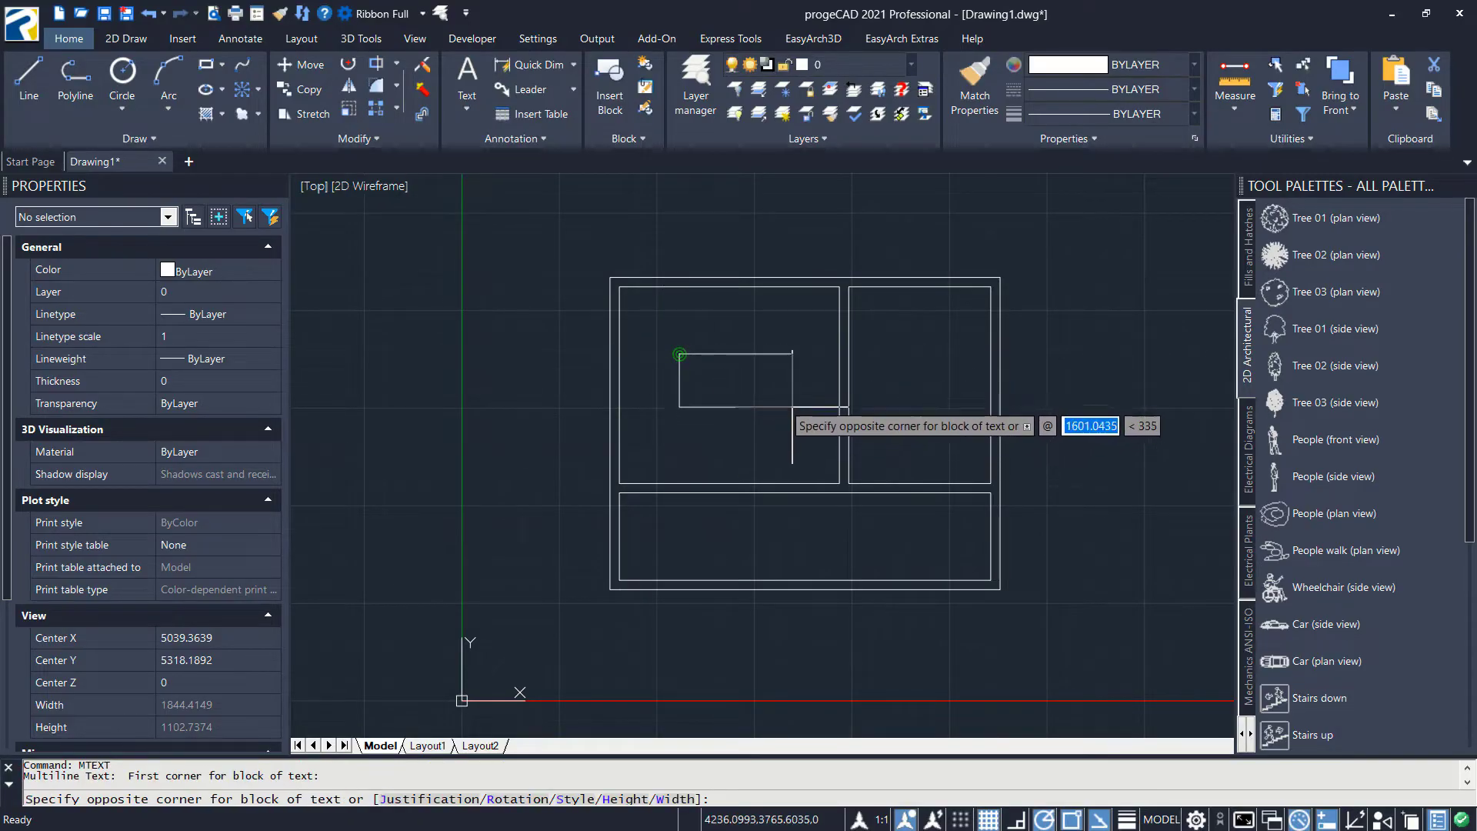
{"action": "left_click", "coordinate": [792, 407]}
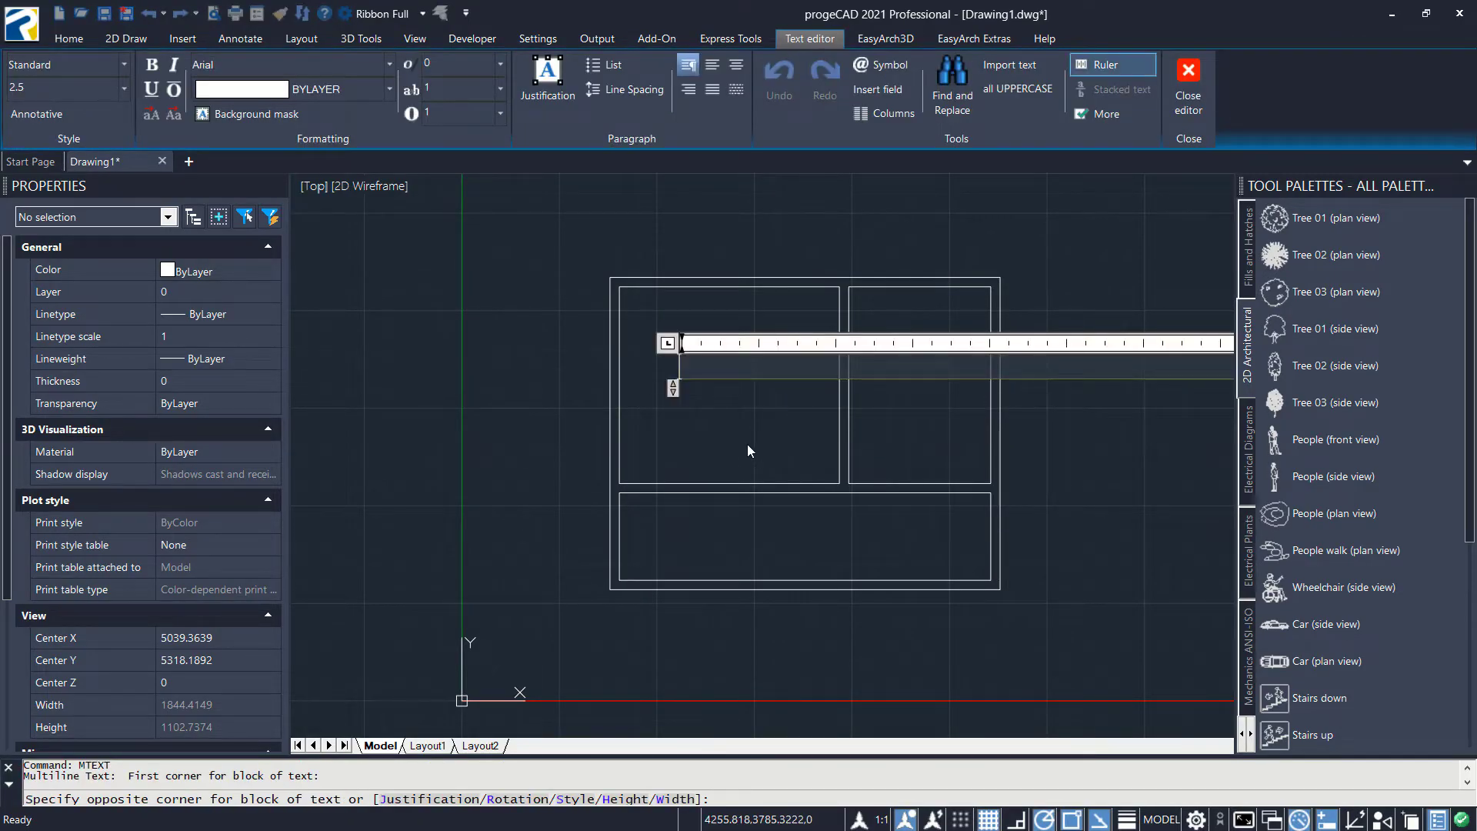
{"action": "type", "text": "ROOM"}
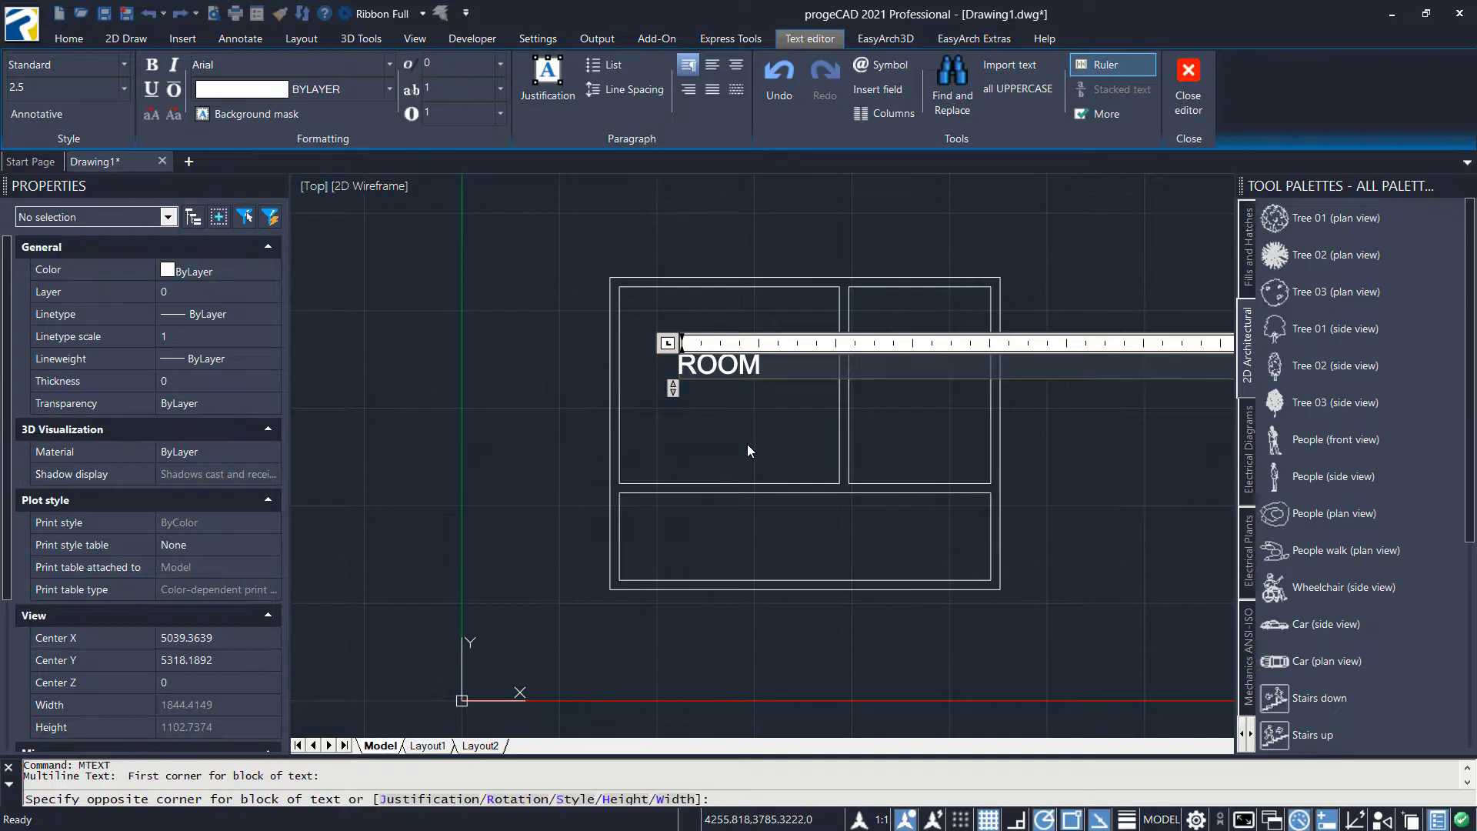
{"action": "type", "text": " 1"}
{"action": "left_click", "coordinate": [767, 435]}
- Set the ROOM 1 label's text height to 120, keeping the Quick Properties palette enabled for further selections
{"action": "left_click", "coordinate": [723, 329]}
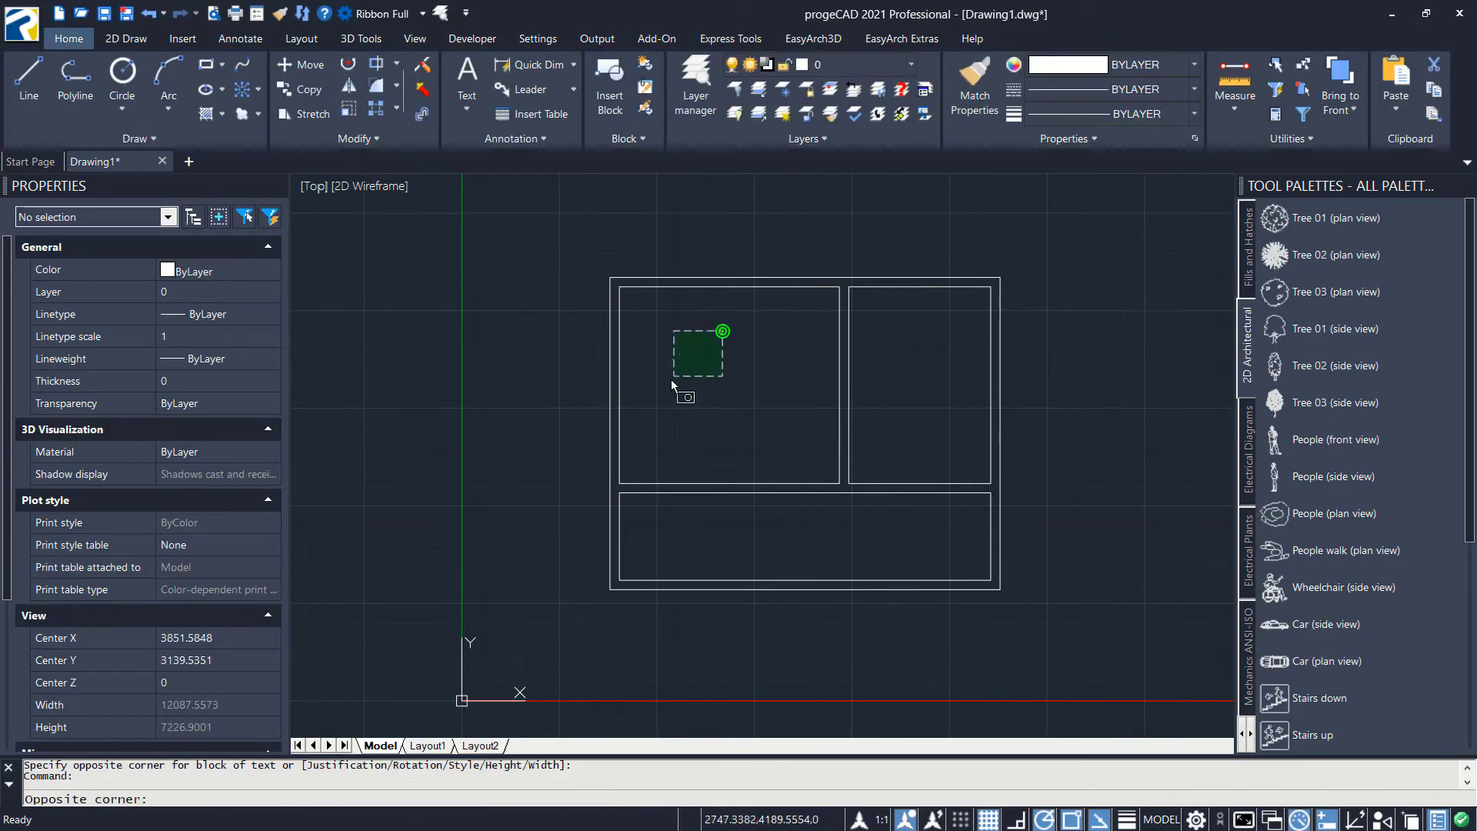
{"action": "left_click", "coordinate": [663, 376]}
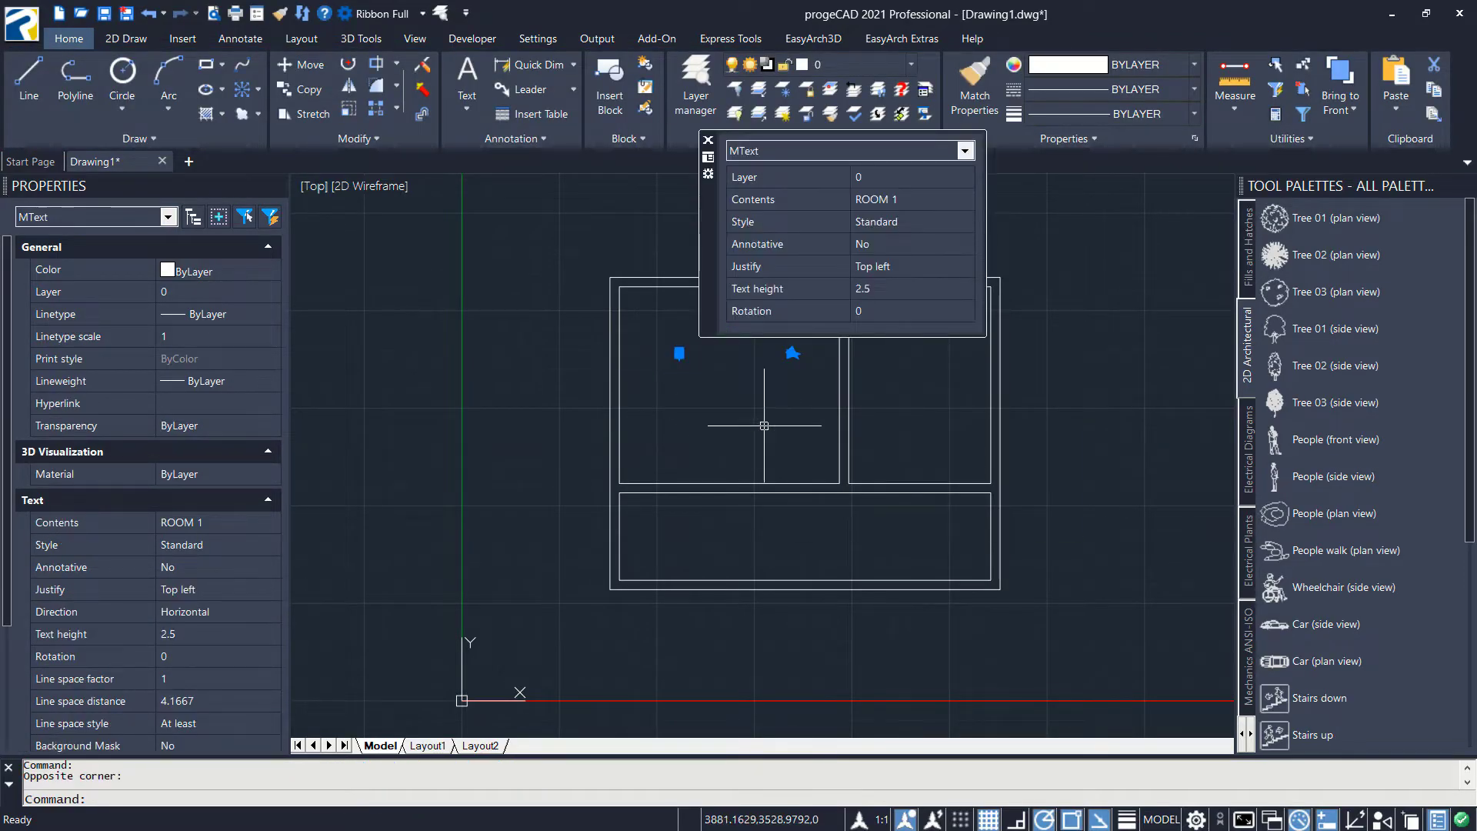
{"action": "left_click", "coordinate": [894, 295]}
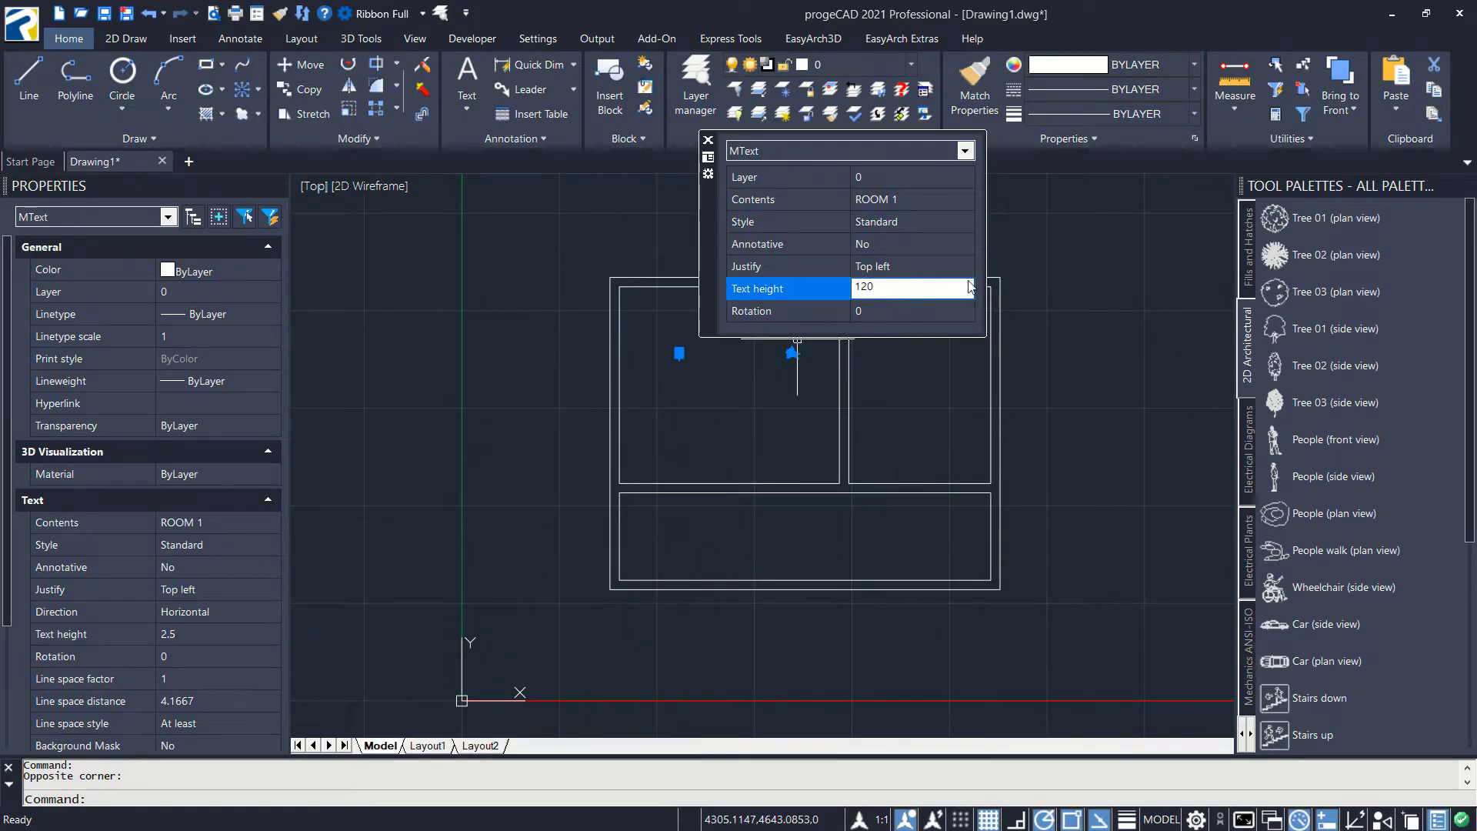
{"action": "left_click", "coordinate": [922, 314]}
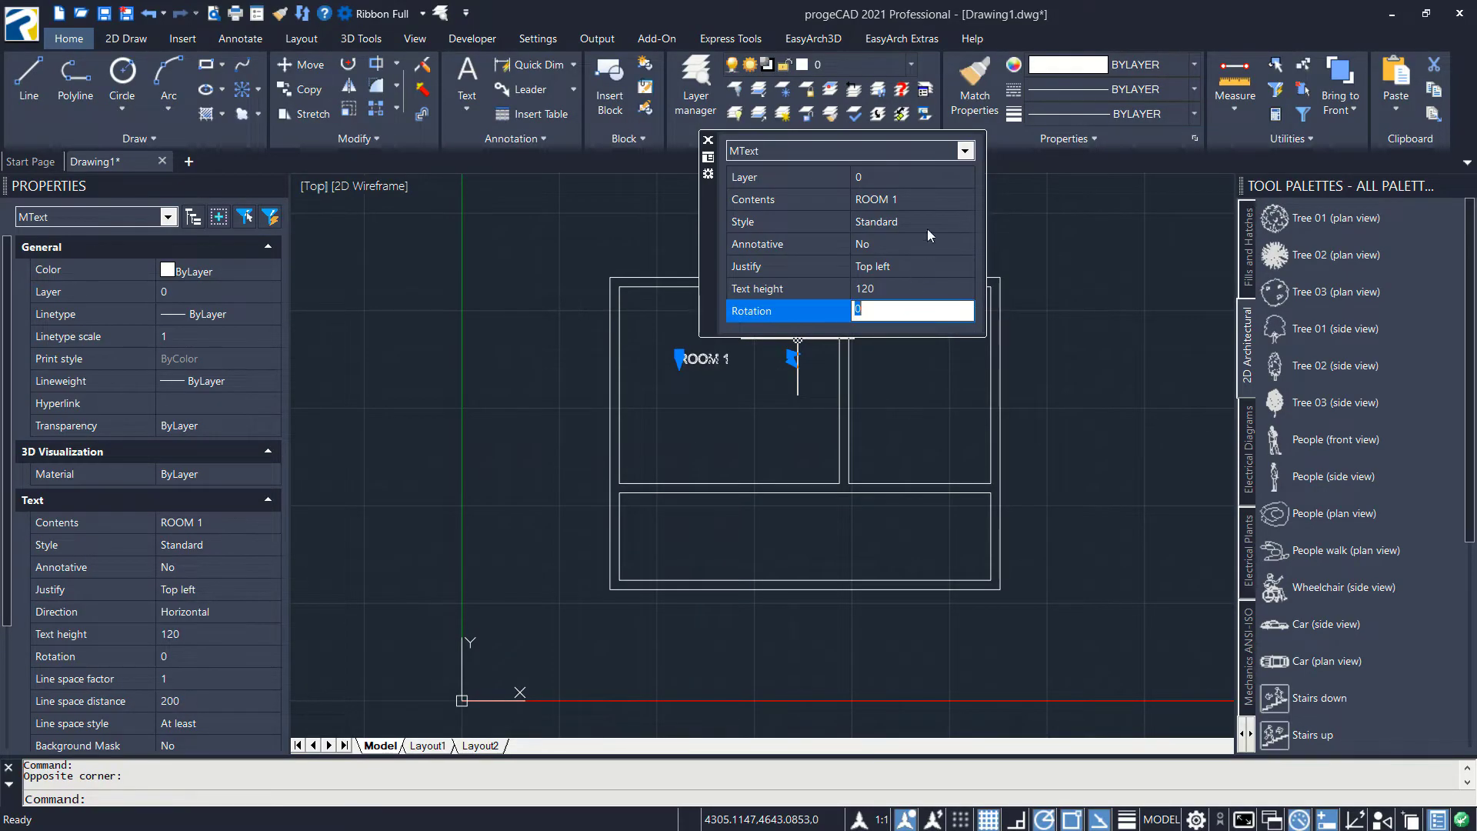
{"action": "left_click", "coordinate": [709, 140]}
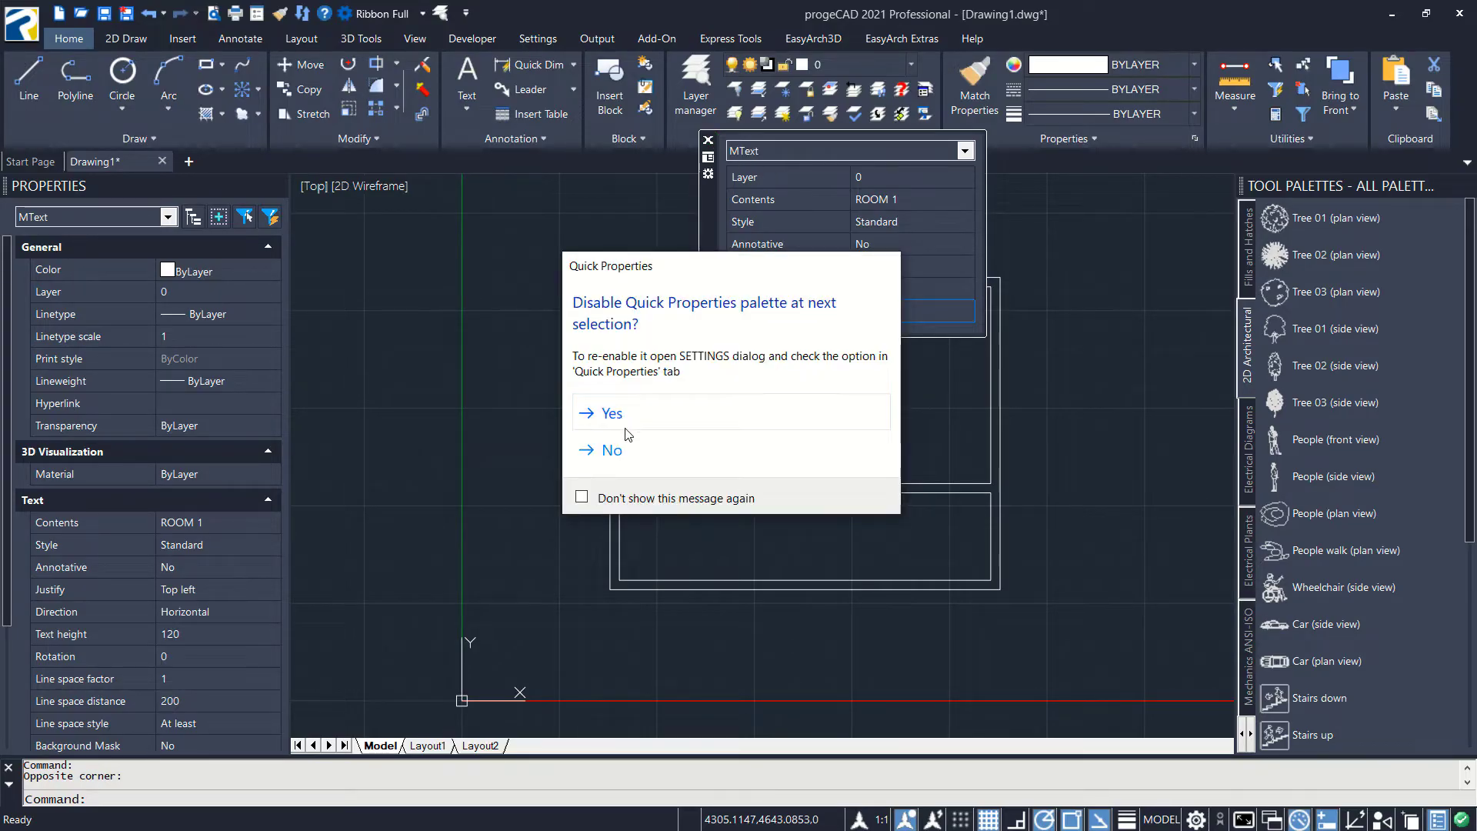
{"action": "left_click", "coordinate": [613, 449]}
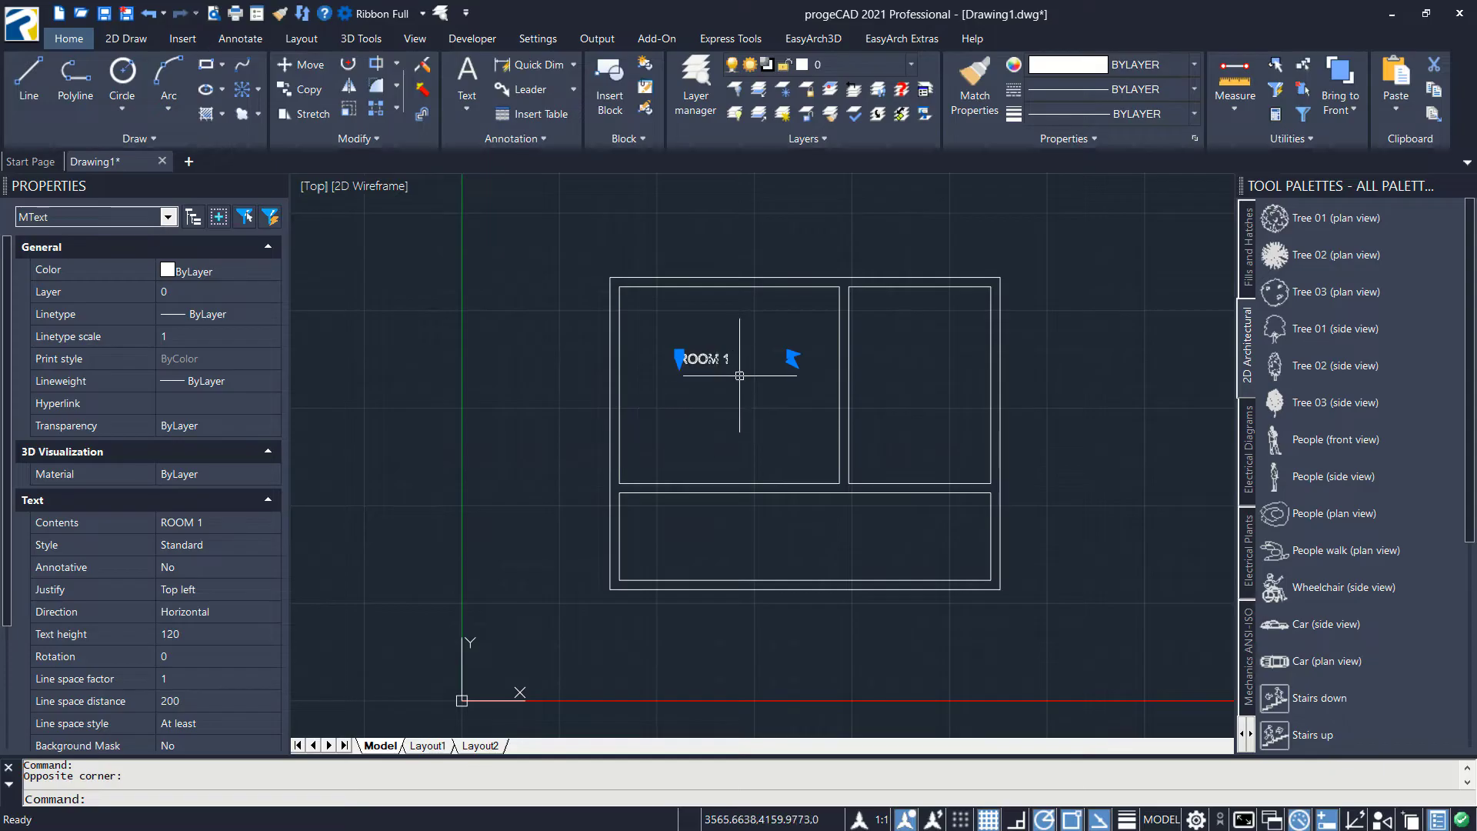
{"action": "key", "text": "Escape"}
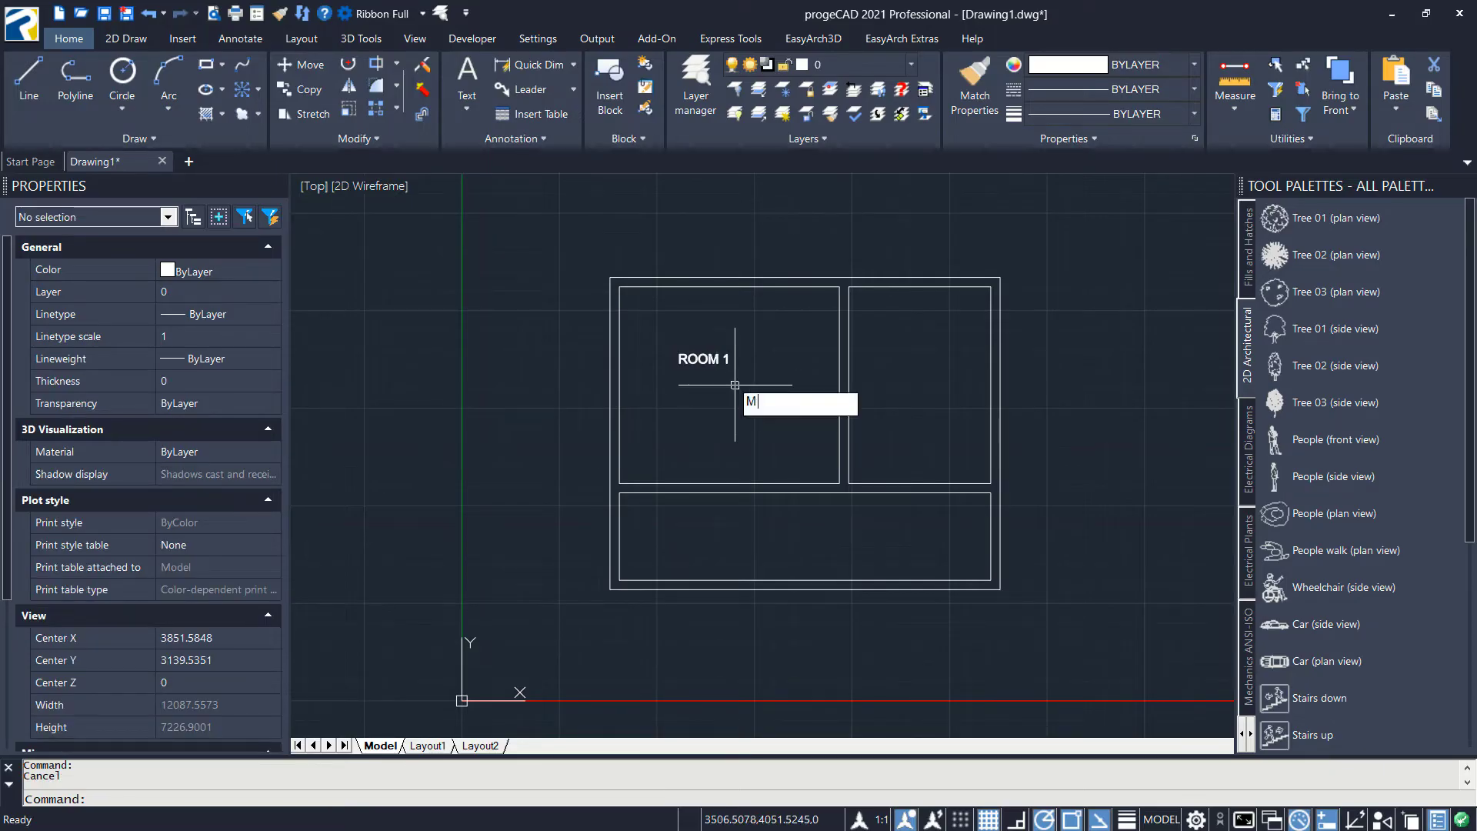
- Move the ROOM 1 label horizontally to the right within the upper-left room
{"action": "key", "text": "Return"}
{"action": "left_click", "coordinate": [716, 358]}
{"action": "key", "text": "Return"}
{"action": "left_click", "coordinate": [694, 416]}
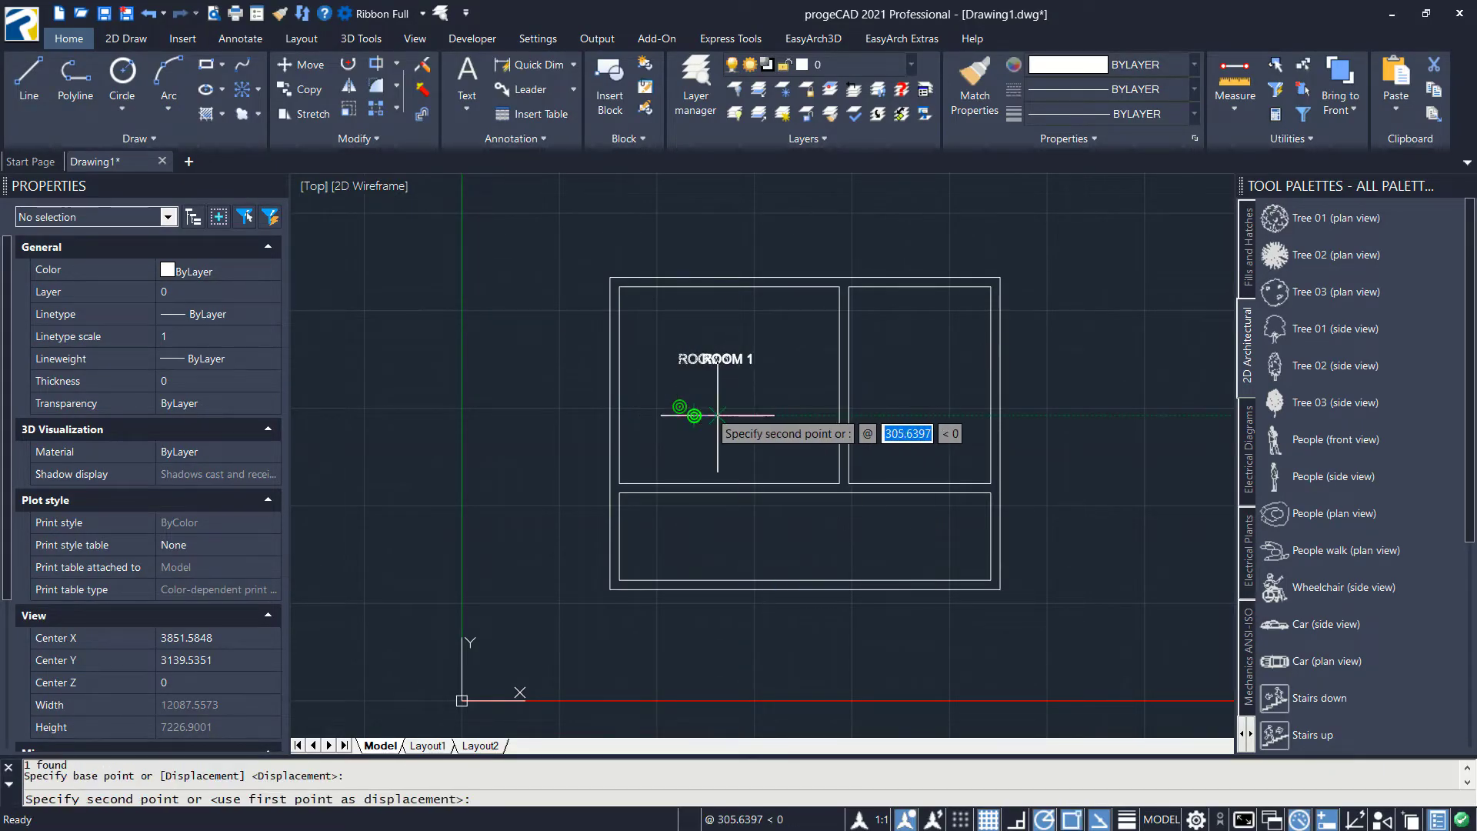
{"action": "left_click", "coordinate": [731, 415]}
- Move the ROOM 1 label straight down towards the middle height of the upper-left room
{"action": "key", "text": "Return"}
{"action": "left_click", "coordinate": [784, 334]}
{"action": "left_click", "coordinate": [716, 395]}
{"action": "key", "text": "Return"}
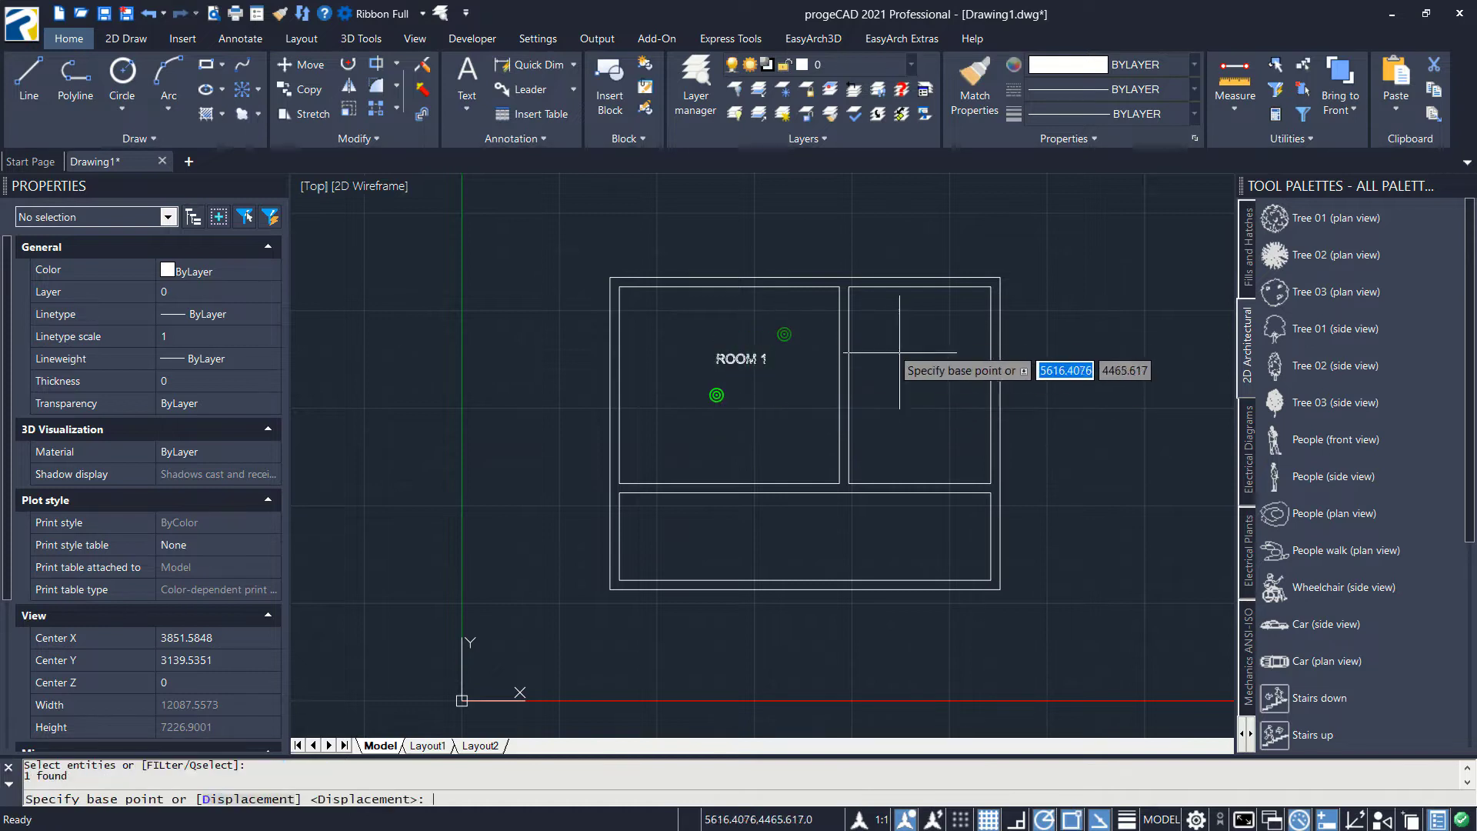
{"action": "left_click", "coordinate": [900, 336]}
{"action": "left_click", "coordinate": [902, 367]}
- Shift the ROOM 1 label slightly left to centre it in the upper-left room
{"action": "key", "text": "Return"}
{"action": "left_click", "coordinate": [757, 364]}
{"action": "left_click", "coordinate": [703, 418]}
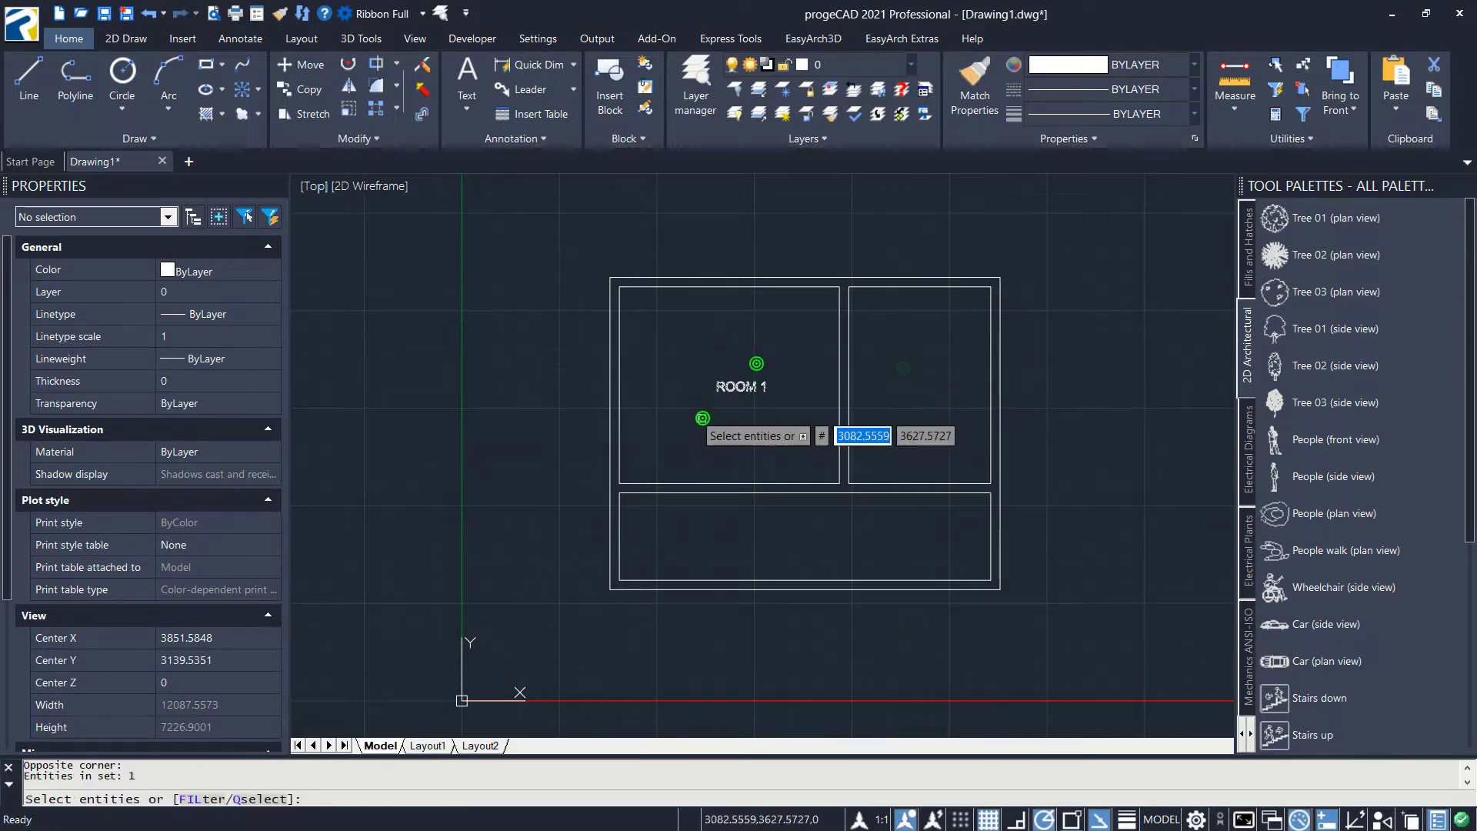
{"action": "key", "text": "Return"}
{"action": "left_click", "coordinate": [754, 421]}
{"action": "left_click", "coordinate": [741, 440]}
- Copy the ROOM 1 label horizontally into the middle of the upper-right room
{"action": "type", "text": "C"}
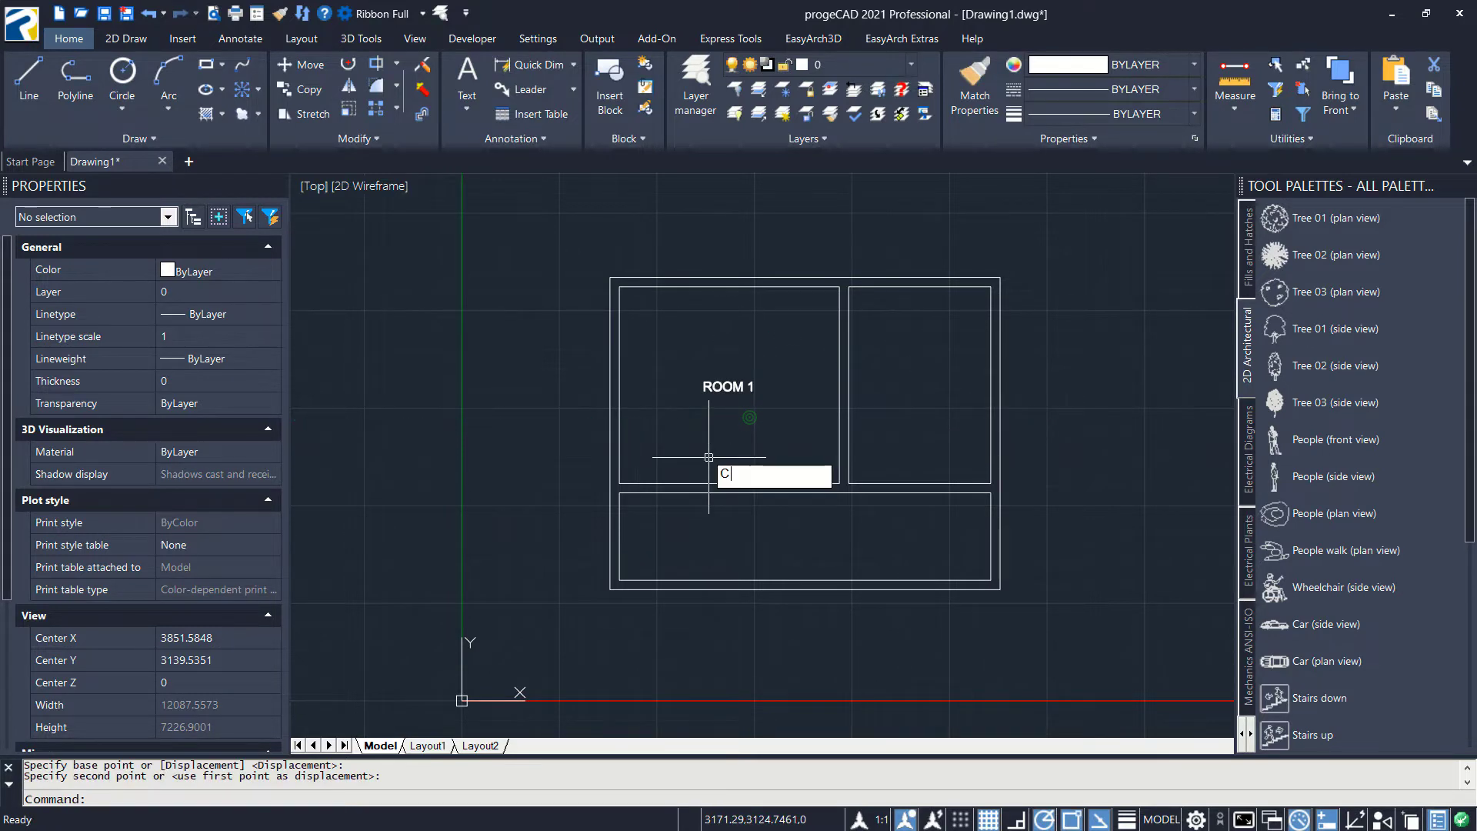
{"action": "type", "text": "O"}
{"action": "key", "text": "Return"}
{"action": "left_click", "coordinate": [755, 351]}
{"action": "left_click", "coordinate": [692, 431]}
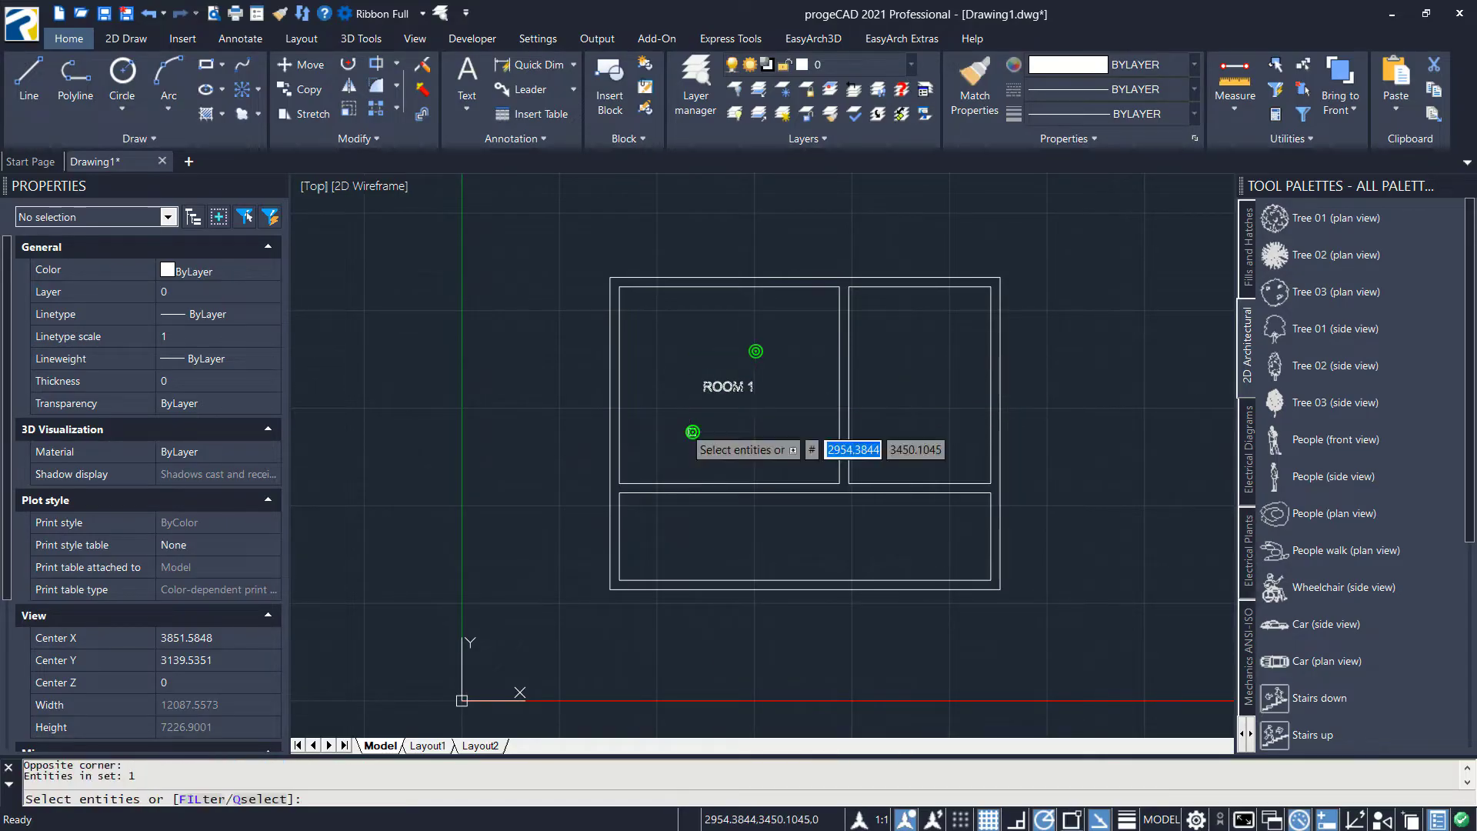
{"action": "key", "text": "Return"}
{"action": "left_click", "coordinate": [750, 250]}
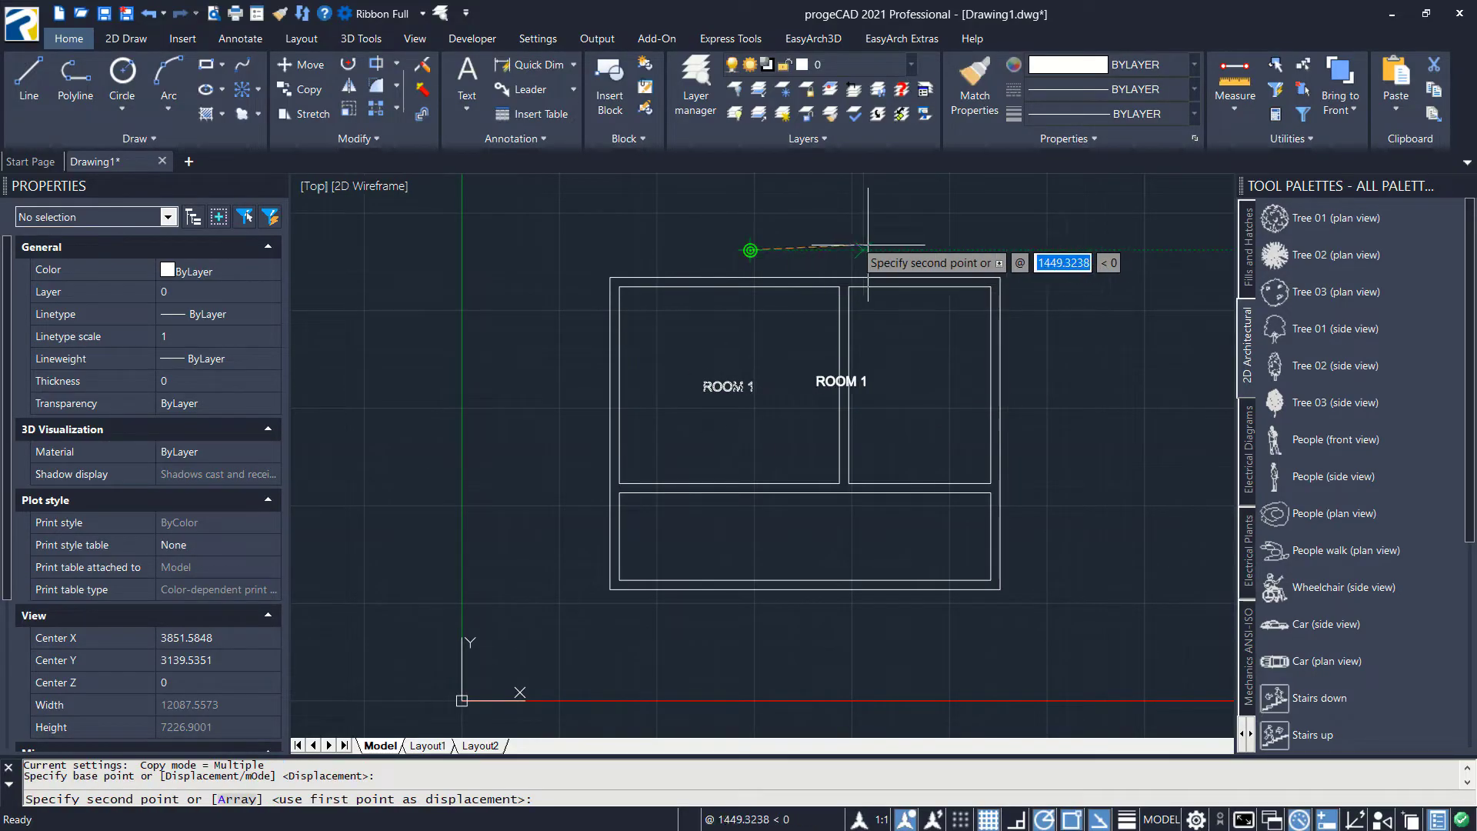
{"action": "left_click", "coordinate": [950, 249]}
{"action": "key", "text": "Return"}
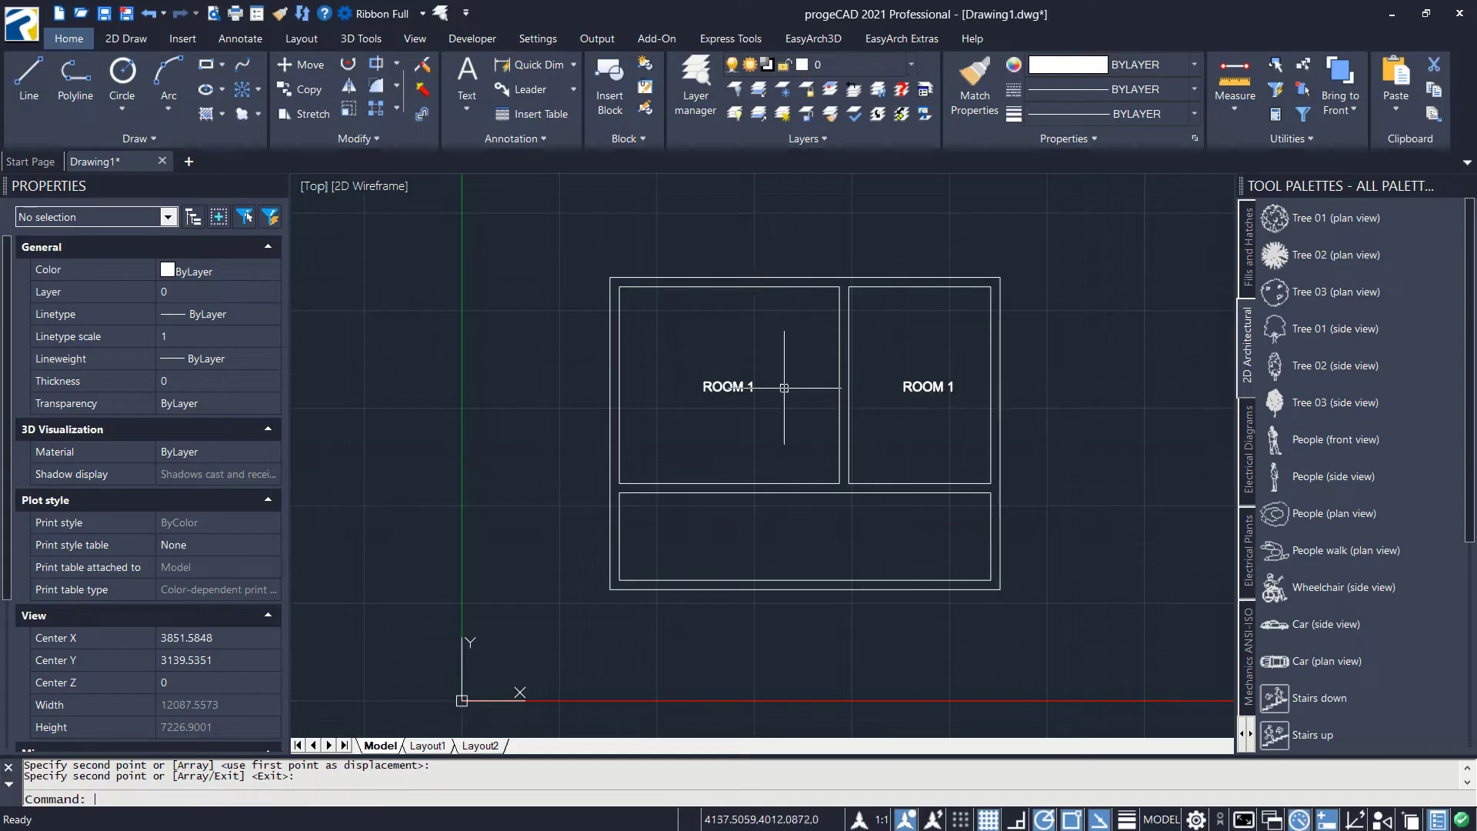
- Copy the upper-right room's label into the middle of the lower room
{"action": "key", "text": "Return"}
{"action": "left_click", "coordinate": [954, 356]}
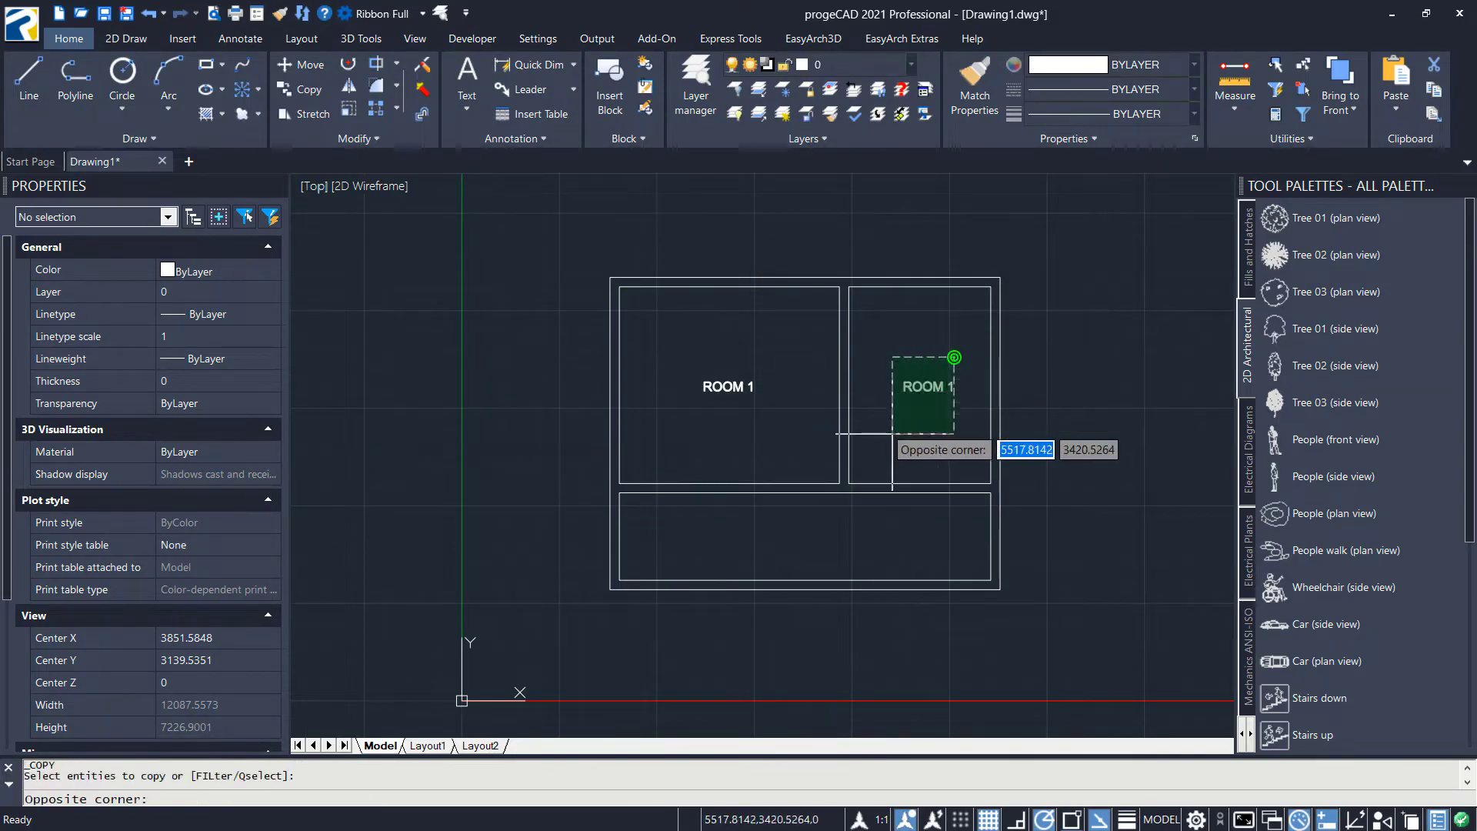
{"action": "left_click", "coordinate": [892, 434]}
{"action": "key", "text": "Return"}
{"action": "left_click", "coordinate": [930, 404]}
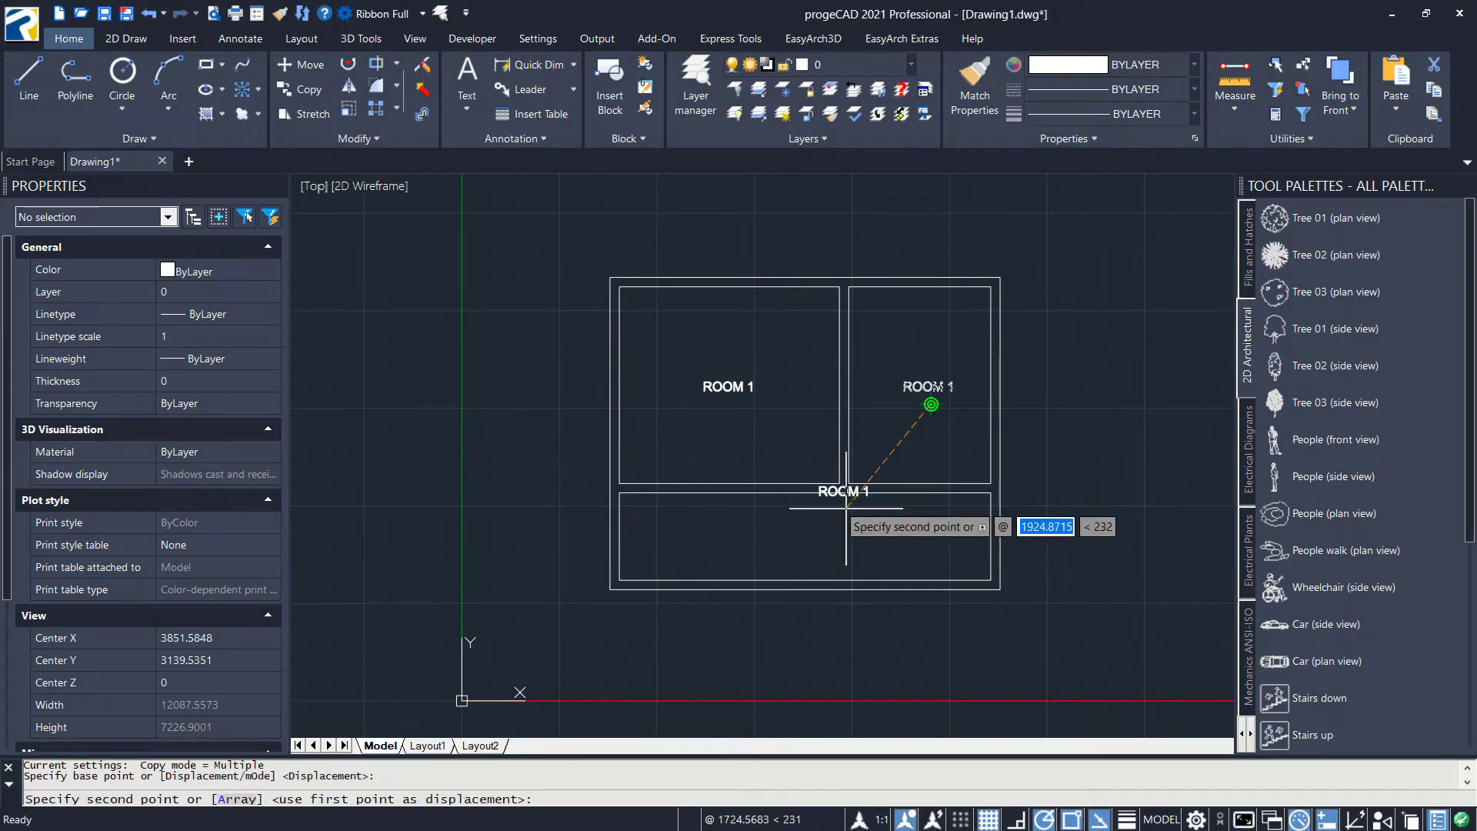
{"action": "left_click", "coordinate": [802, 557]}
{"action": "key", "text": "Return"}
- Change the upper-left room's label to "ROOM 2" and the lower room's label to "ROOM 3"
{"action": "double_click", "coordinate": [726, 386]}
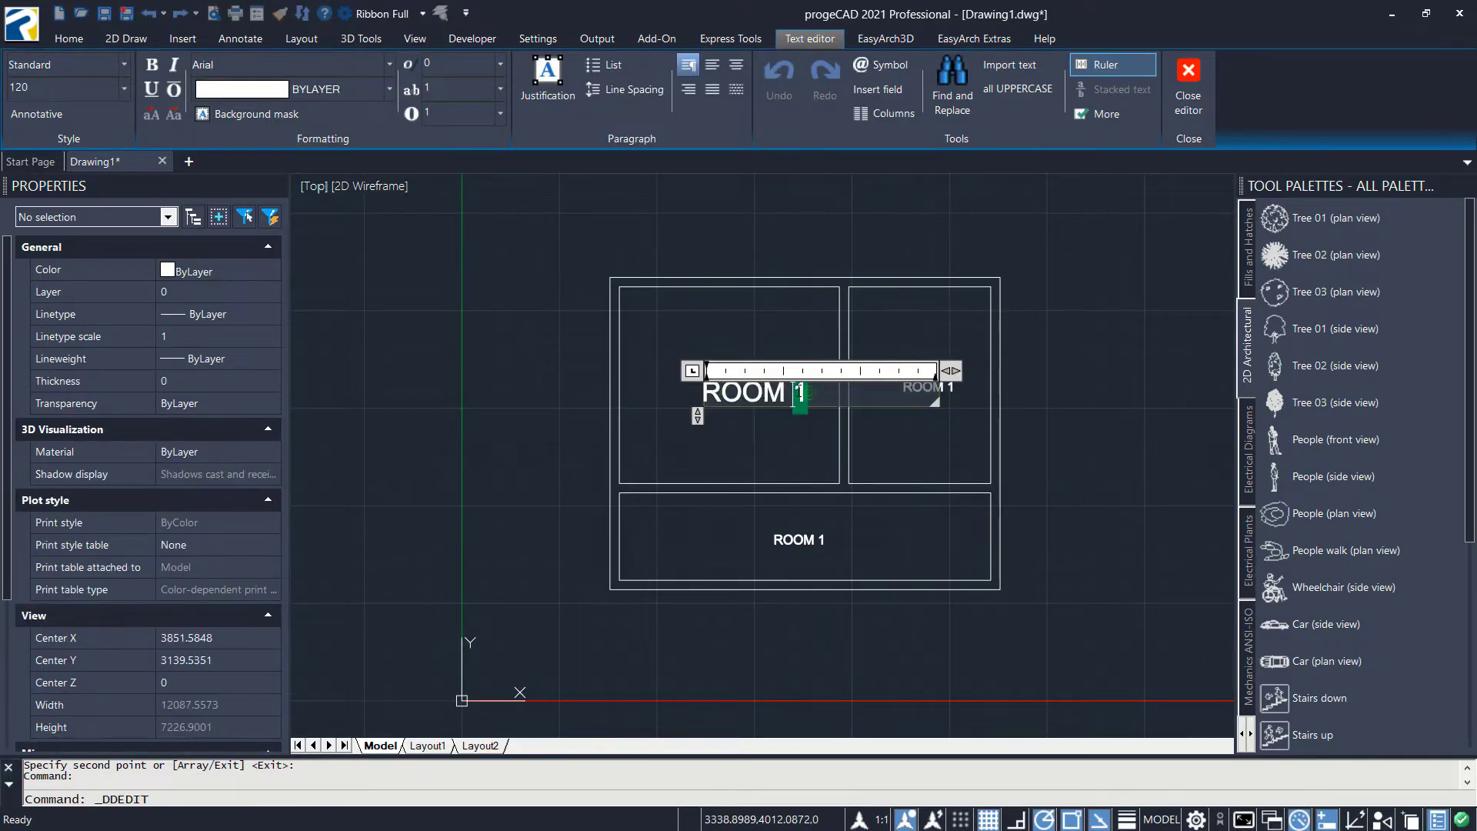
{"action": "left_click", "coordinate": [845, 526]}
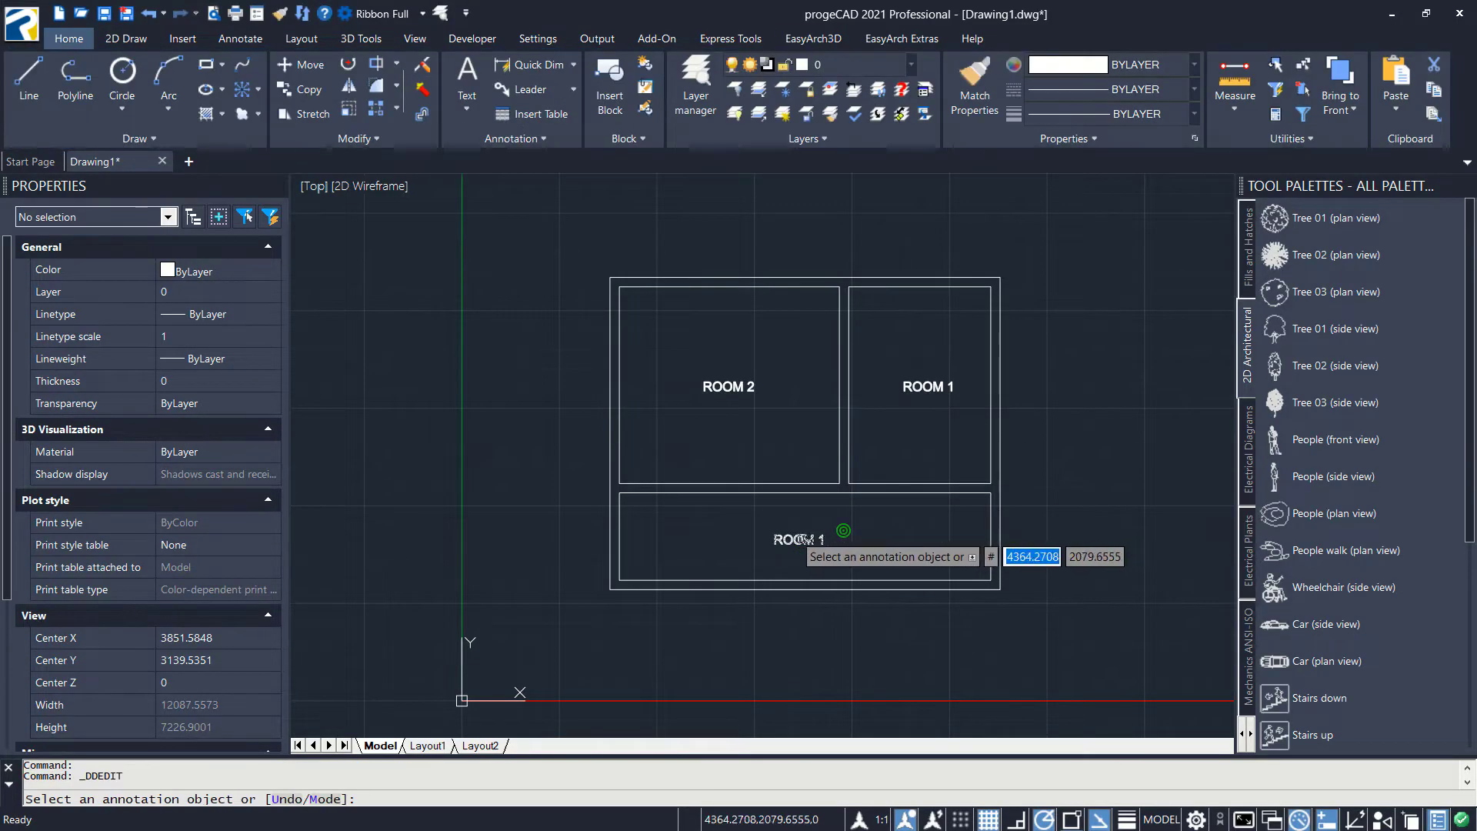
{"action": "left_click", "coordinate": [797, 539]}
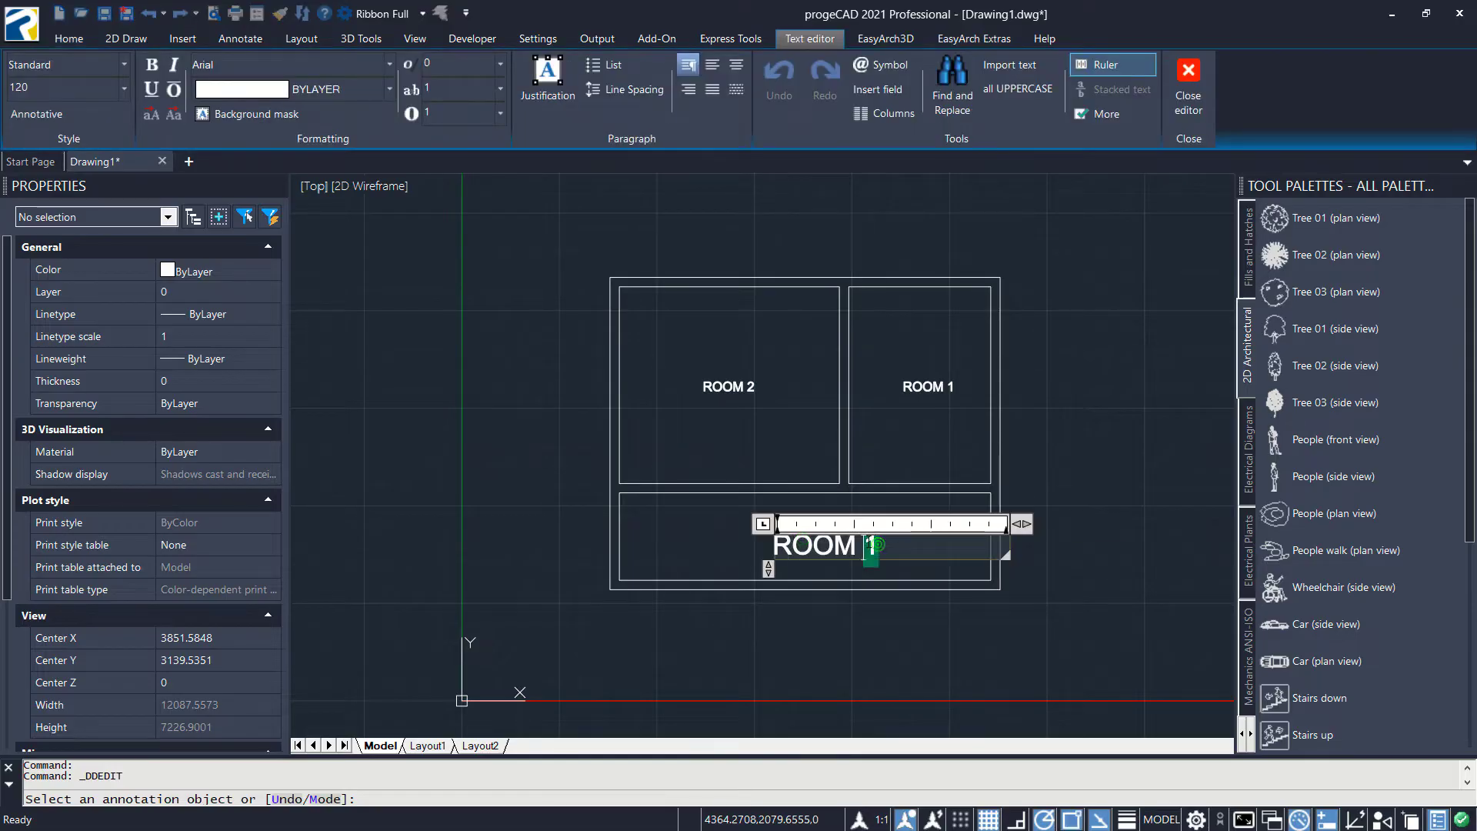
{"action": "left_click", "coordinate": [735, 543]}
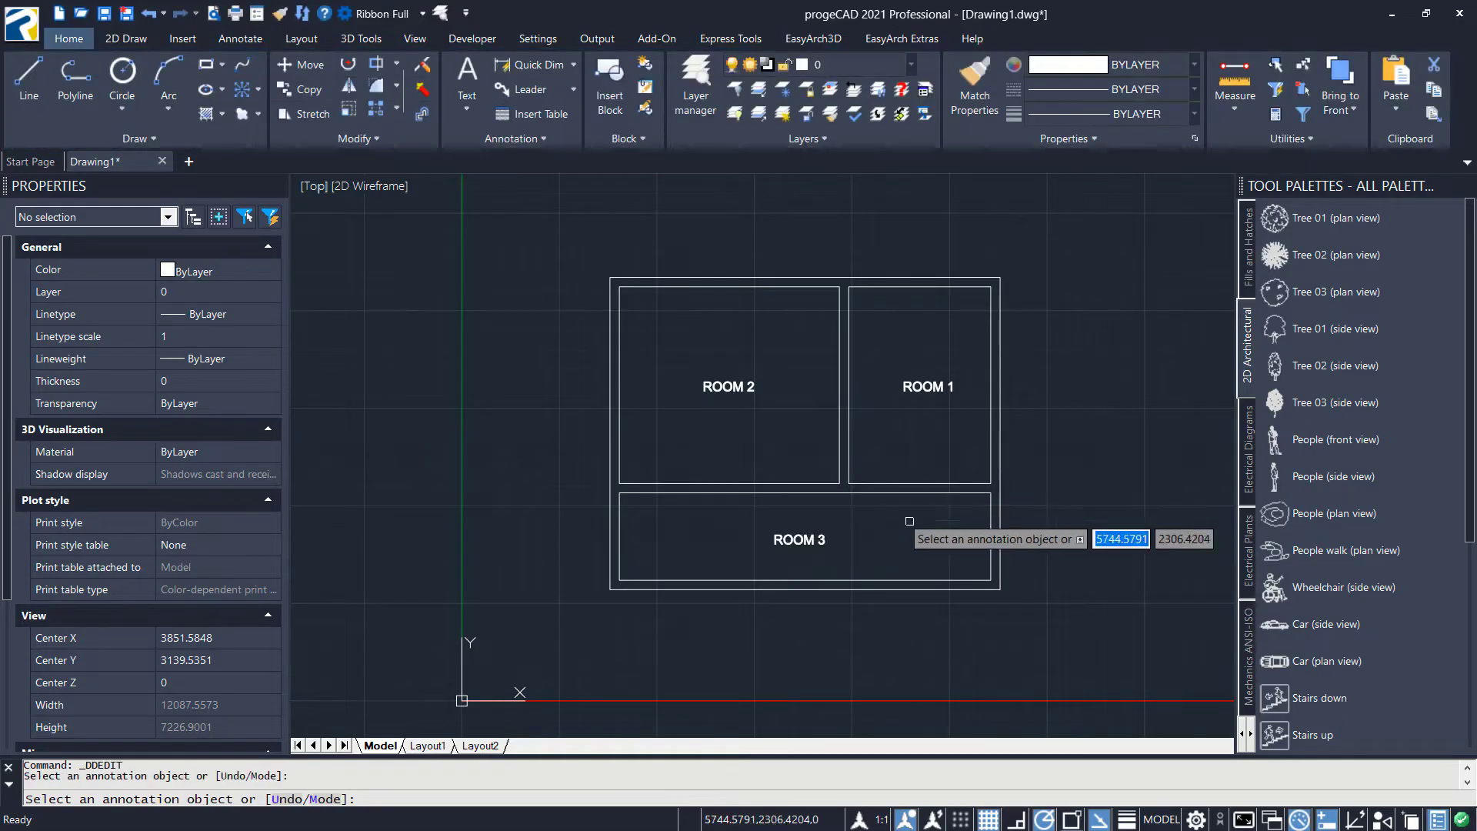
{"action": "key", "text": "Return"}
- Hatch the wall area between the floor plan's outer and inner lines with the predefined ANSI31 pattern
{"action": "type", "text": "H"}
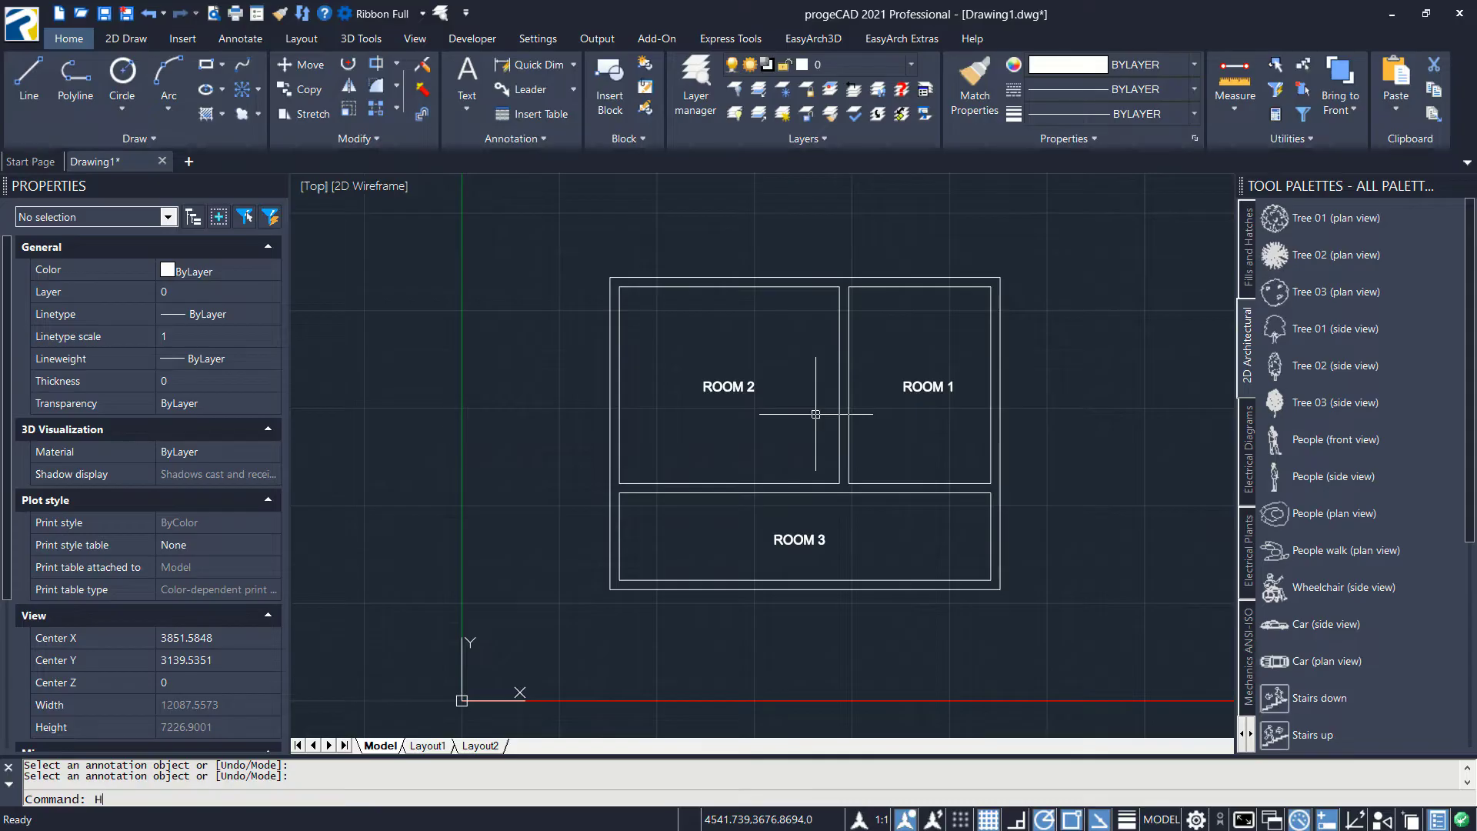
{"action": "type", "text": "ATCH"}
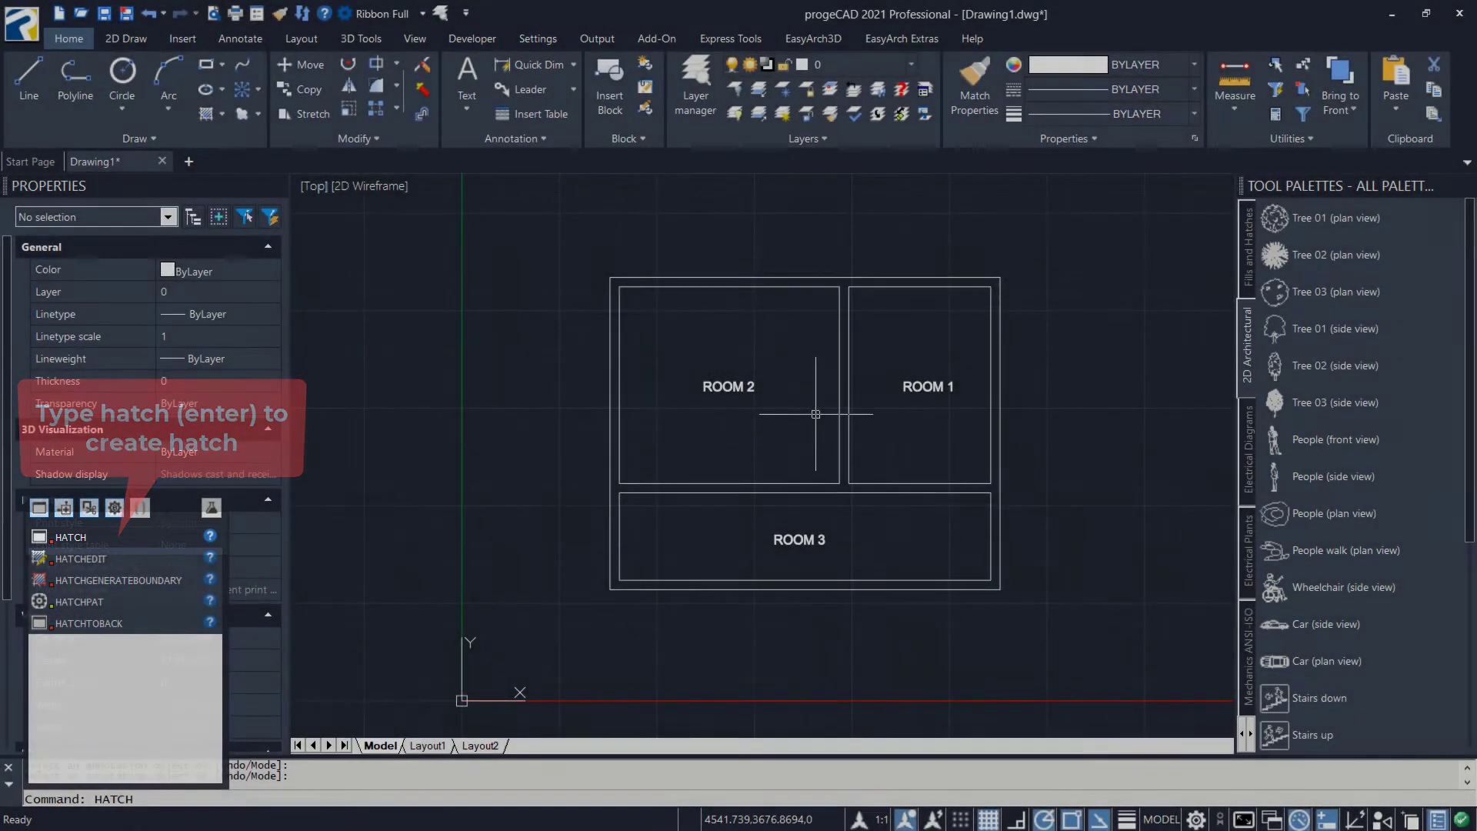
{"action": "key", "text": "Return"}
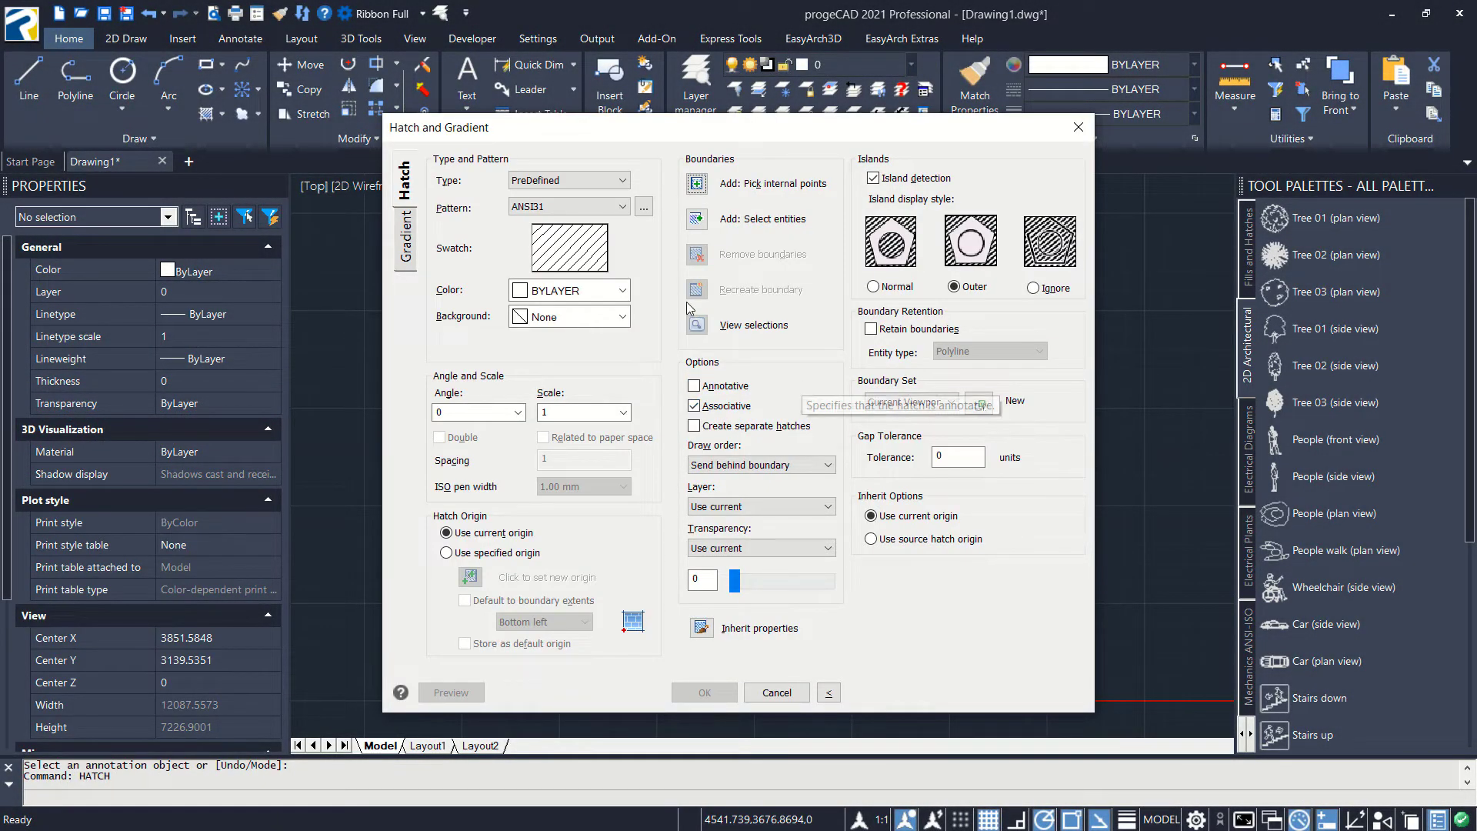
{"action": "left_click", "coordinate": [643, 208]}
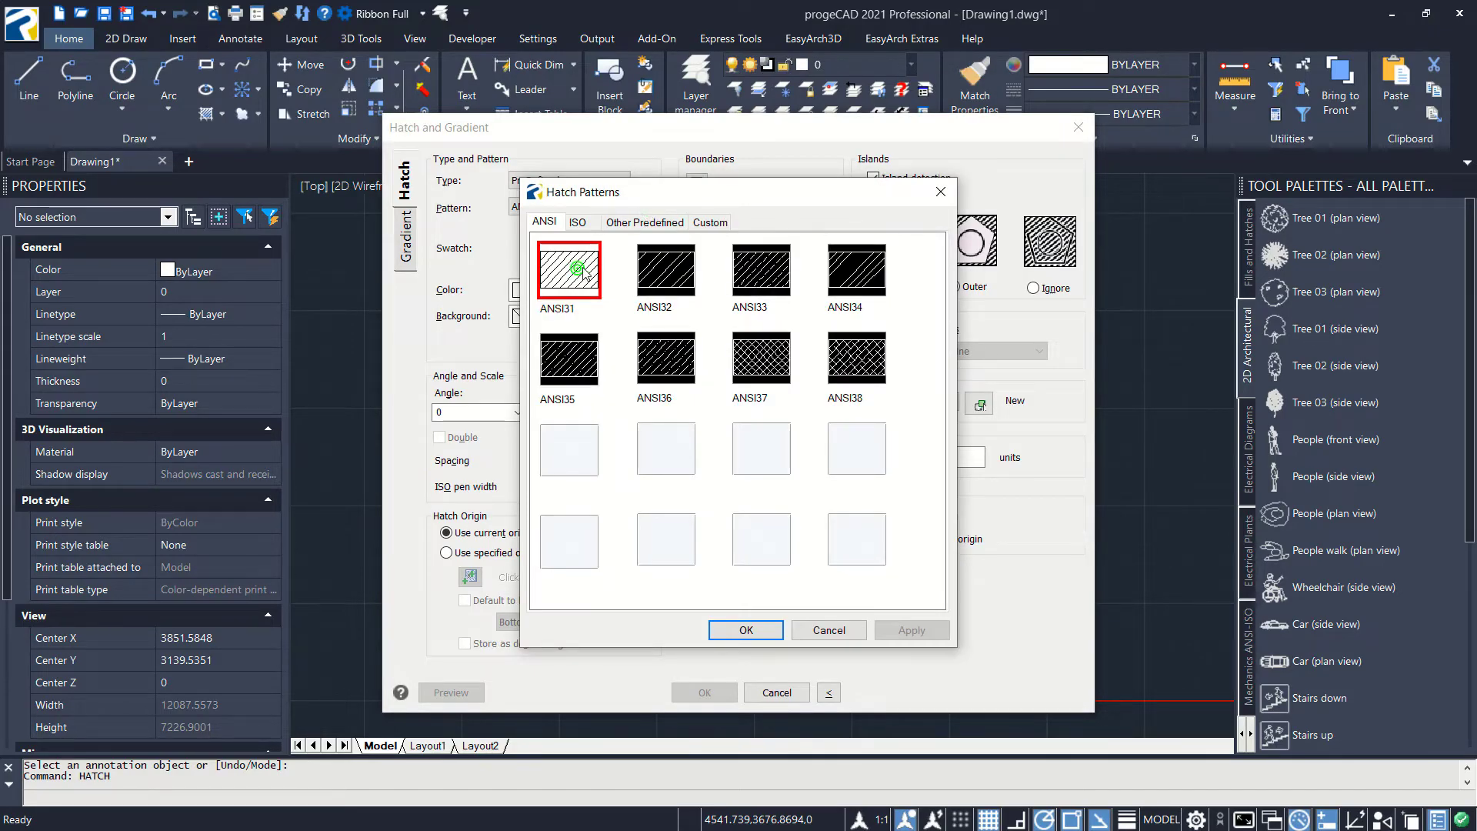
{"action": "left_click", "coordinate": [750, 630]}
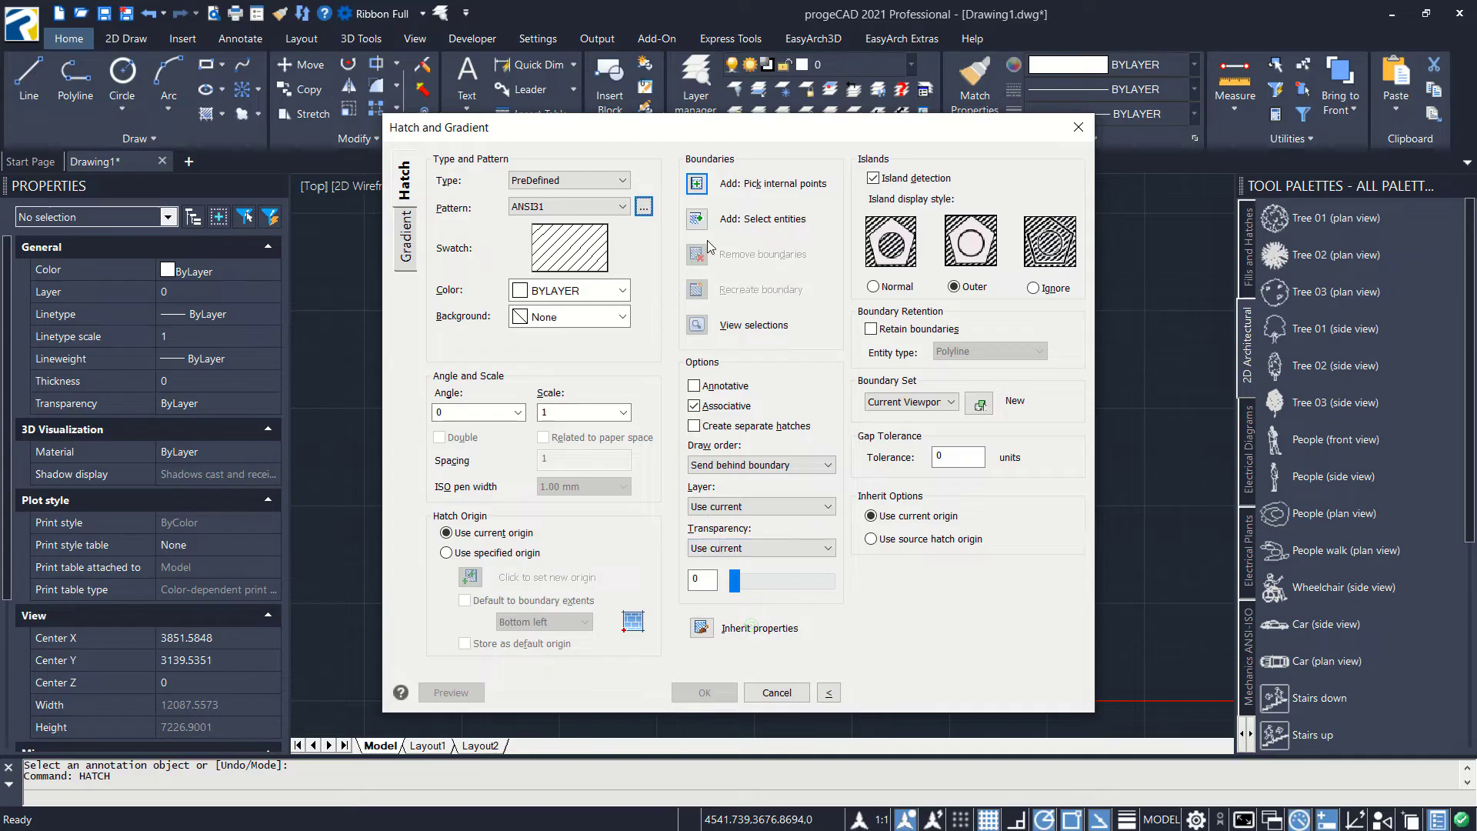
{"action": "left_click", "coordinate": [696, 221]}
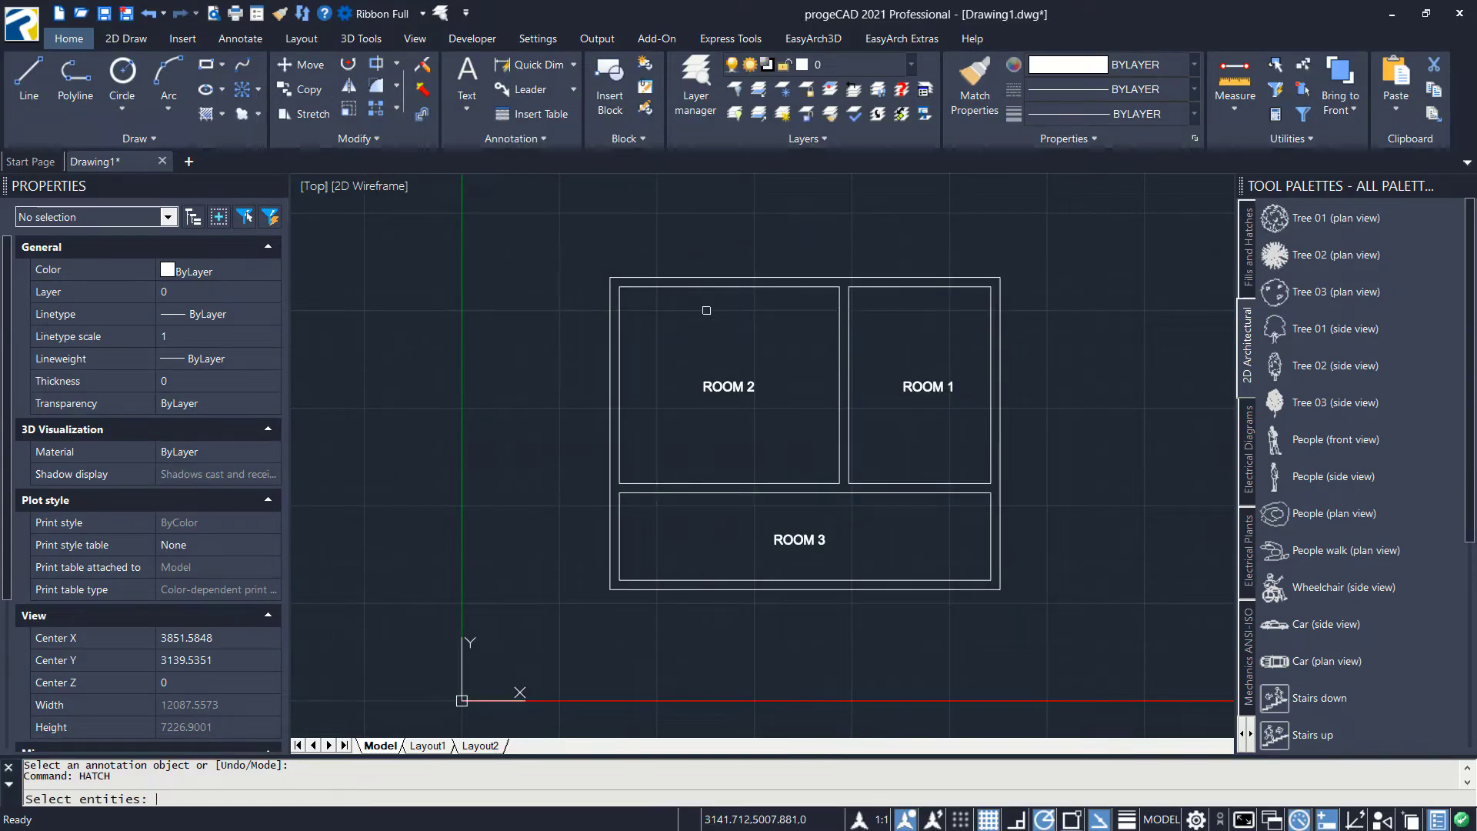
{"action": "key", "text": "Return"}
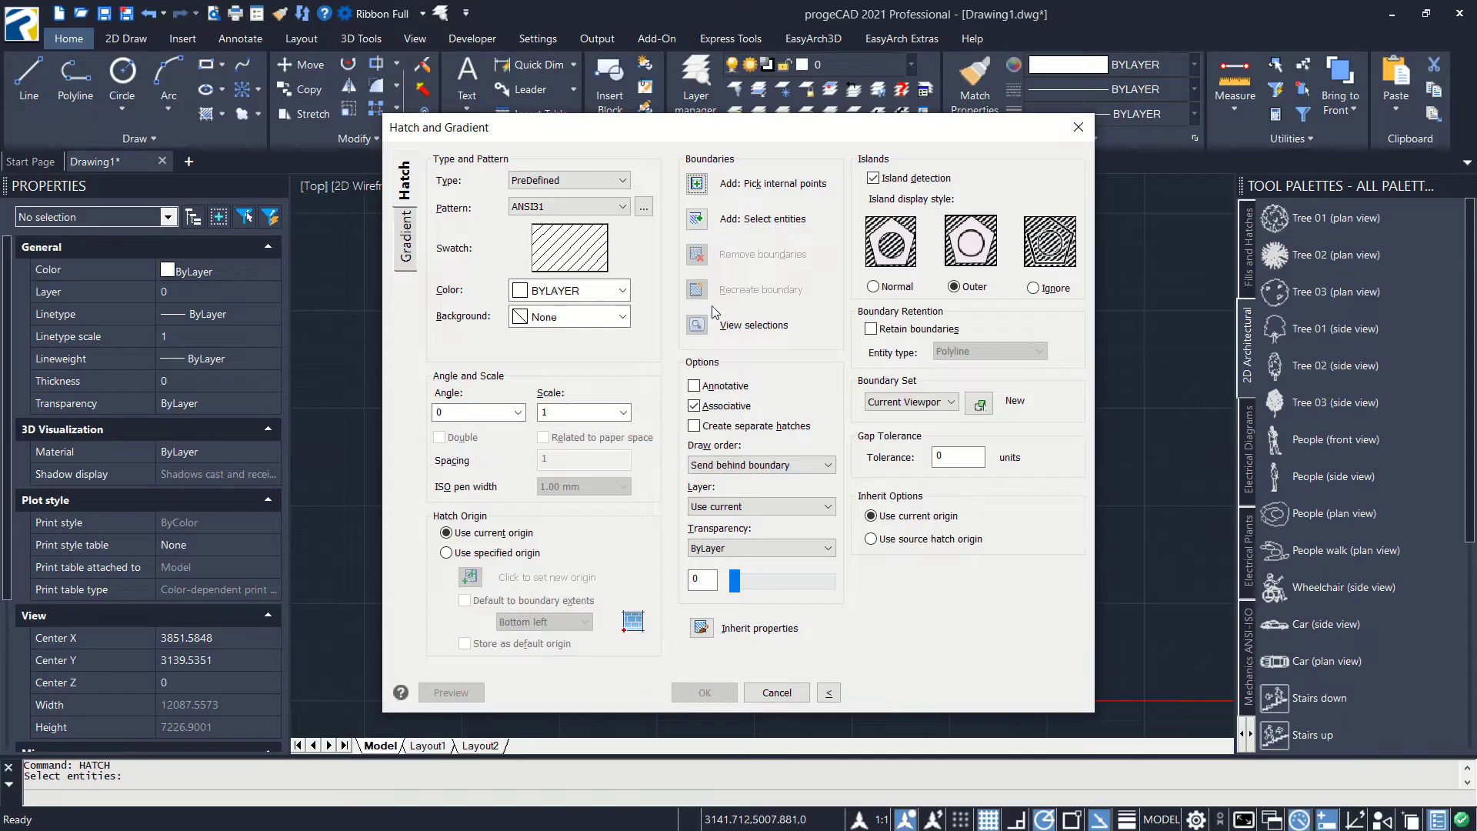
{"action": "left_click", "coordinate": [706, 188]}
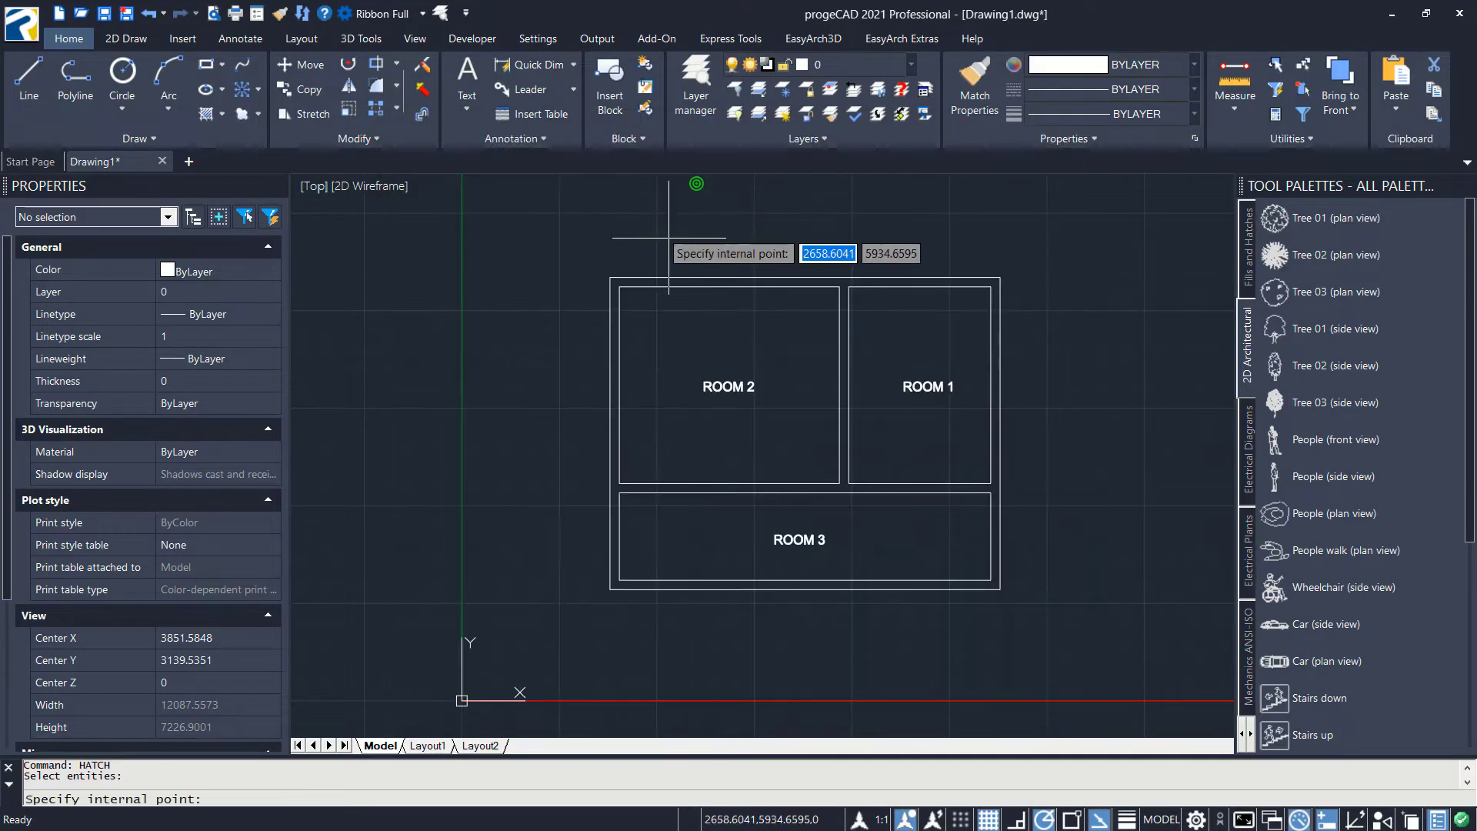
{"action": "left_click", "coordinate": [665, 281]}
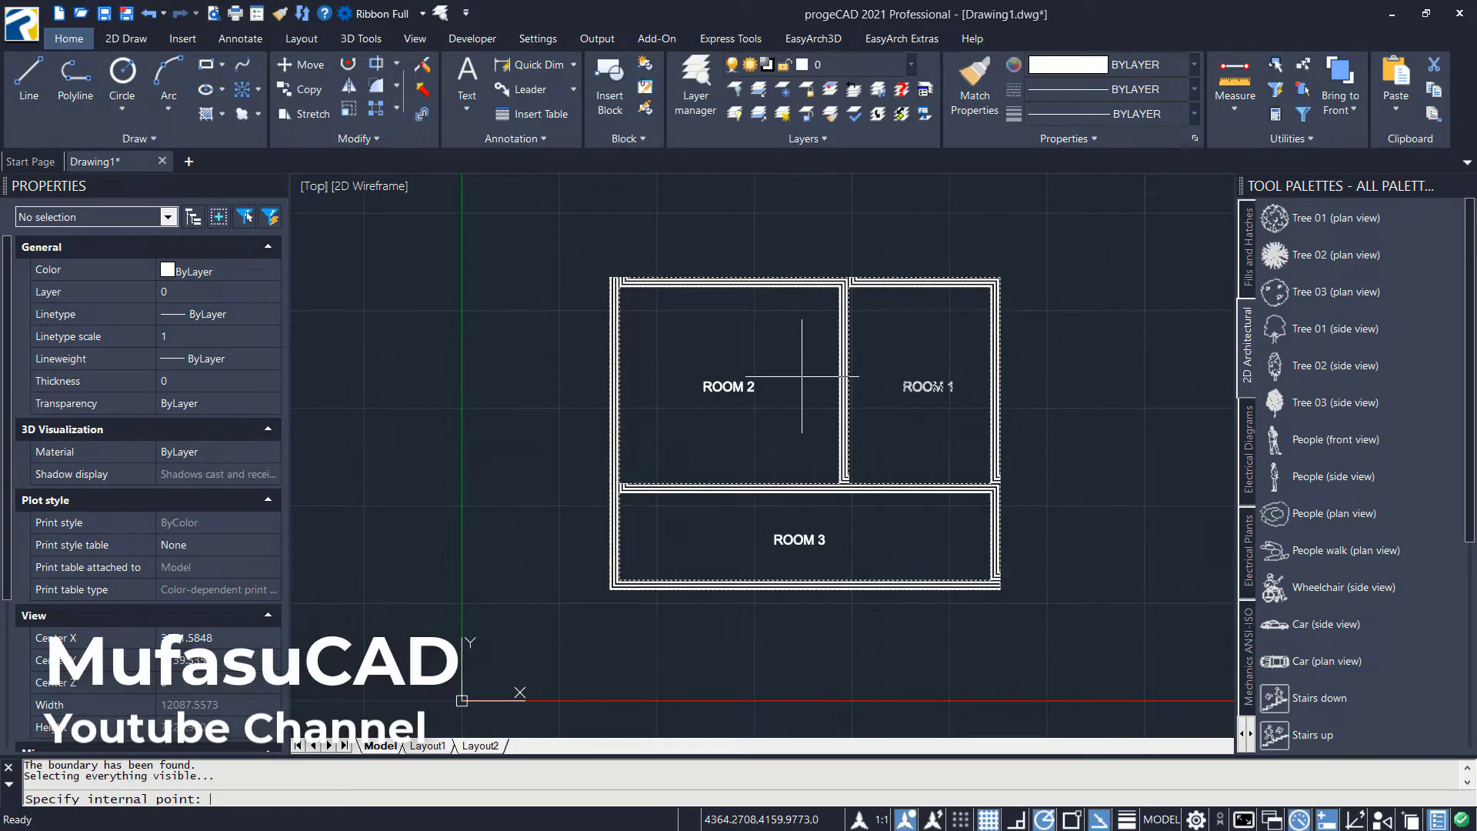
{"action": "key", "text": "Return"}
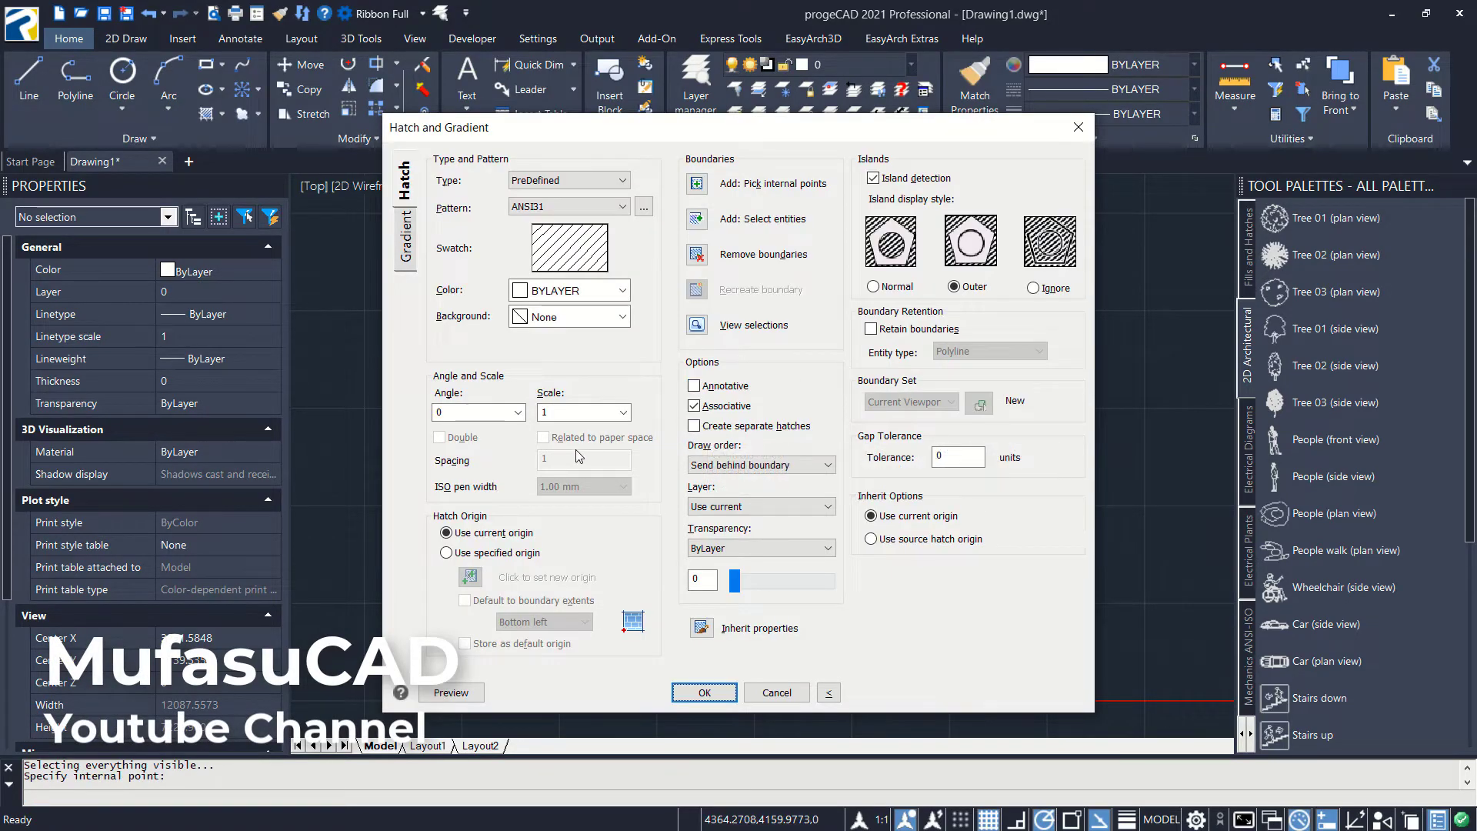
{"action": "key", "text": "Return"}
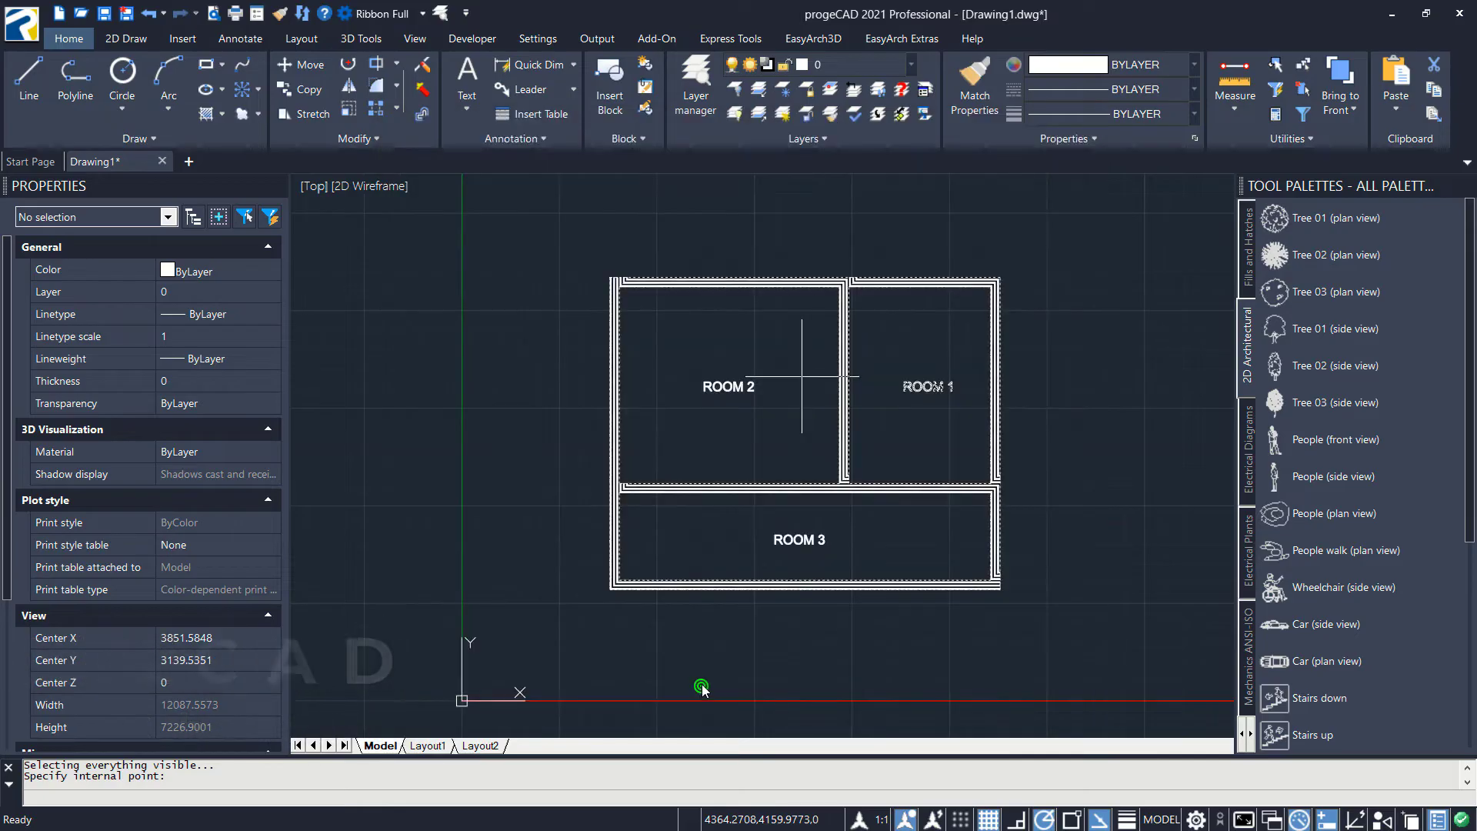
- Set the pattern scale of the wall hatch to 14
{"action": "scroll", "coordinate": [627, 404], "scroll_direction": "up", "scroll_amount": 4}
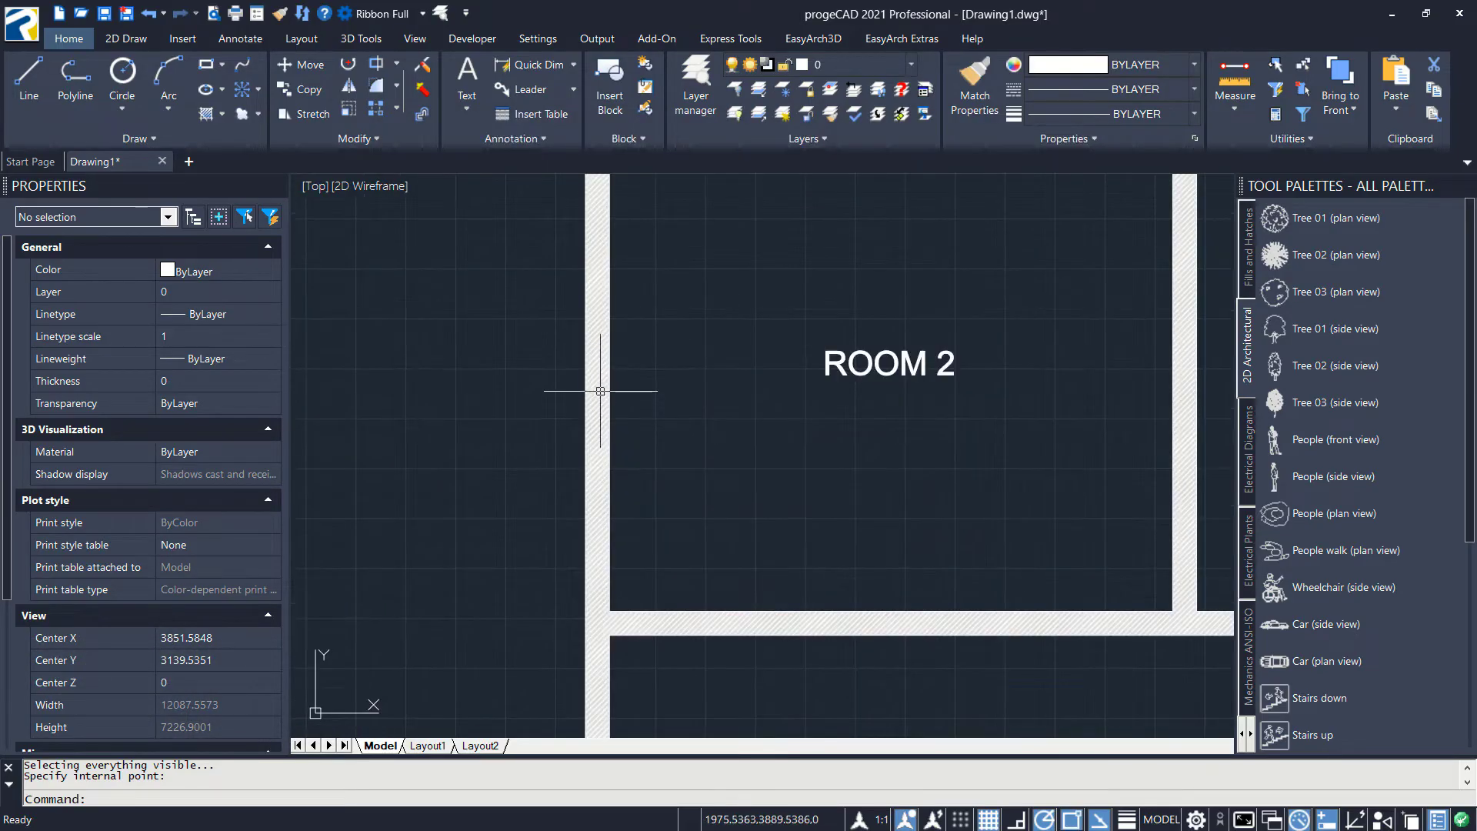
{"action": "left_click", "coordinate": [600, 391]}
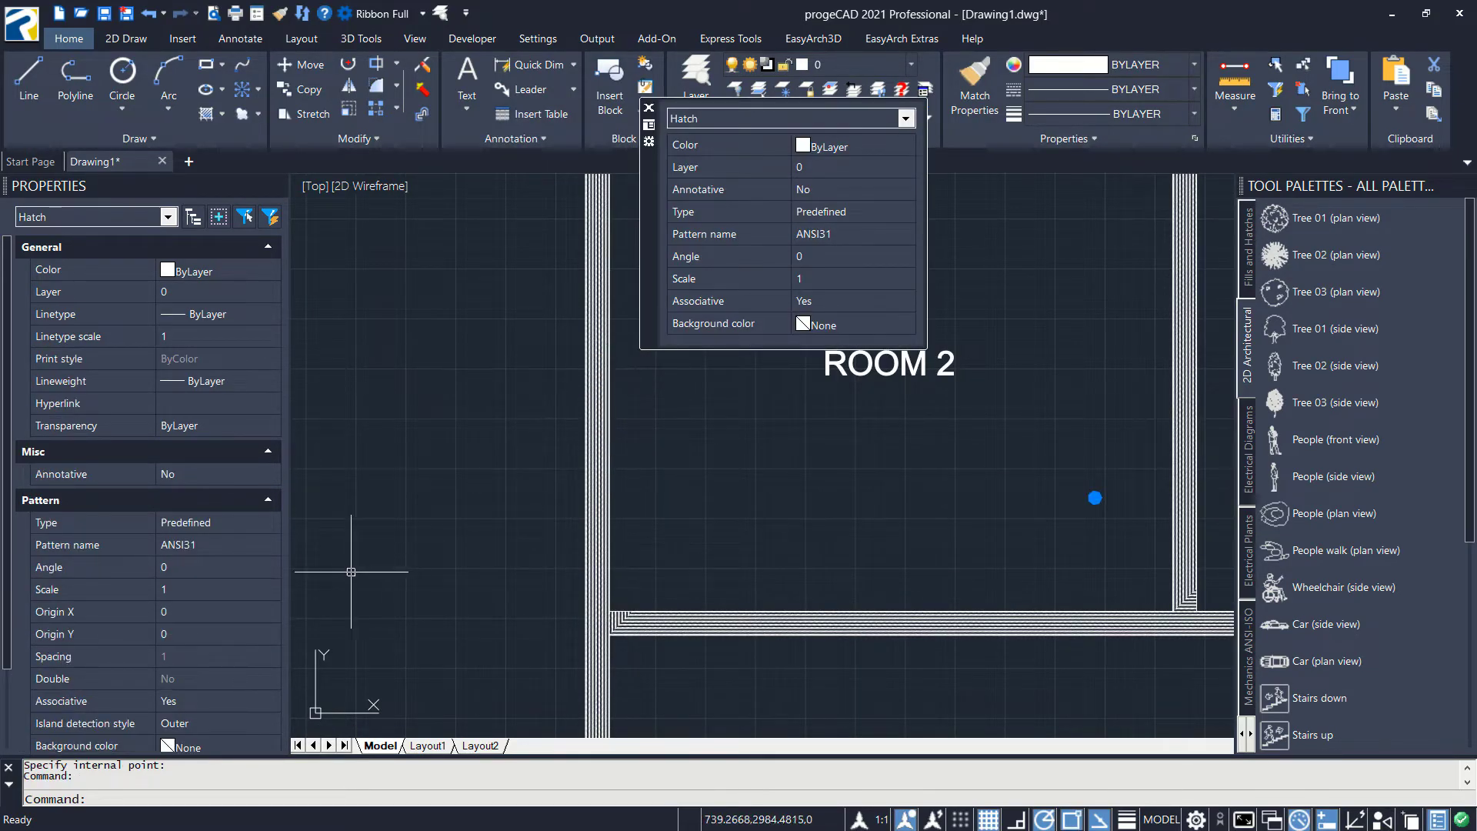
{"action": "left_click", "coordinate": [173, 586]}
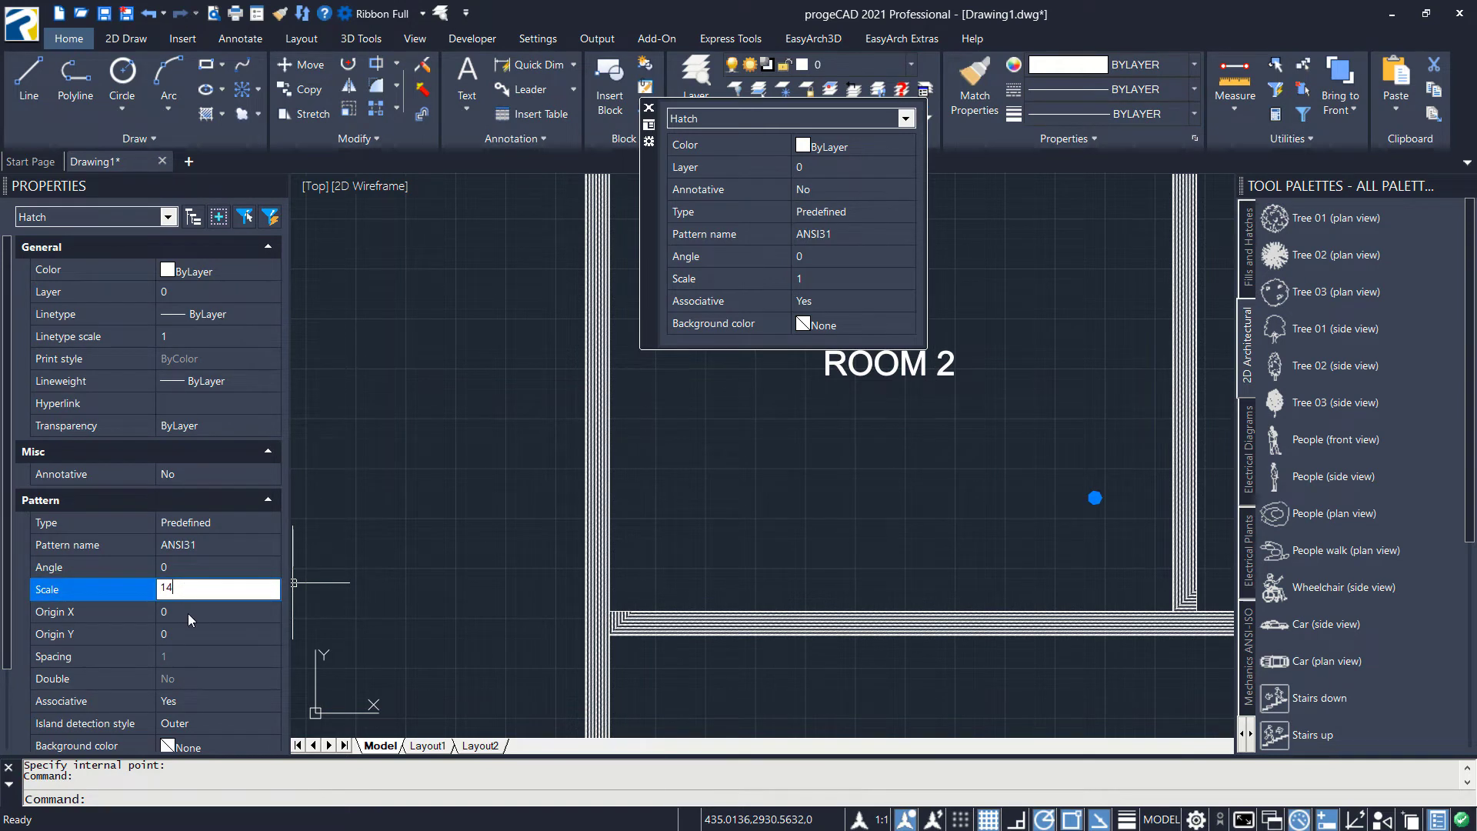
{"action": "left_click", "coordinate": [187, 612]}
{"action": "key", "text": "Escape"}
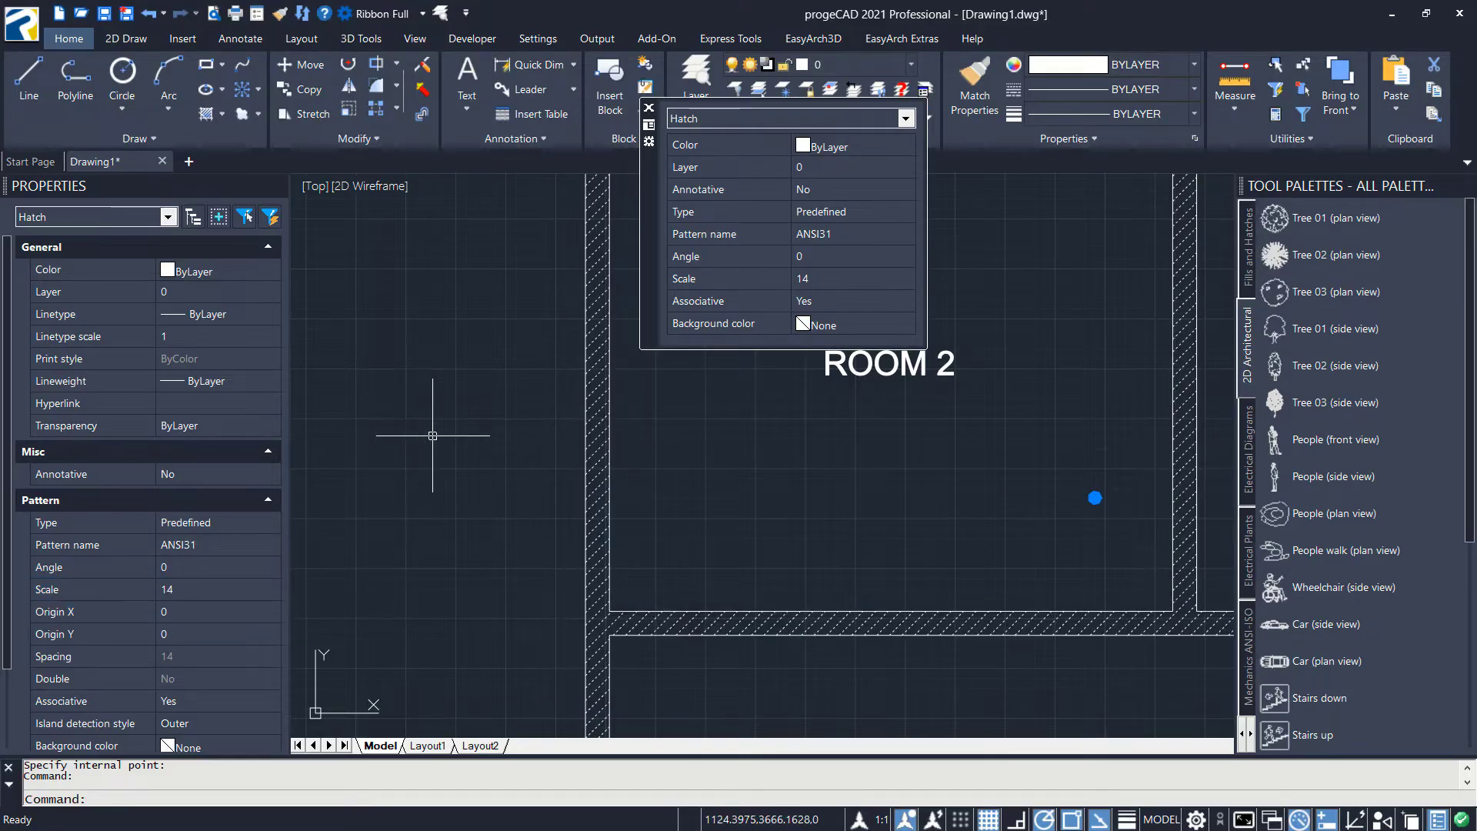
- Close the floating Quick Properties palette and disable it for the next selection
{"action": "scroll", "coordinate": [508, 442], "scroll_direction": "down", "scroll_amount": 4}
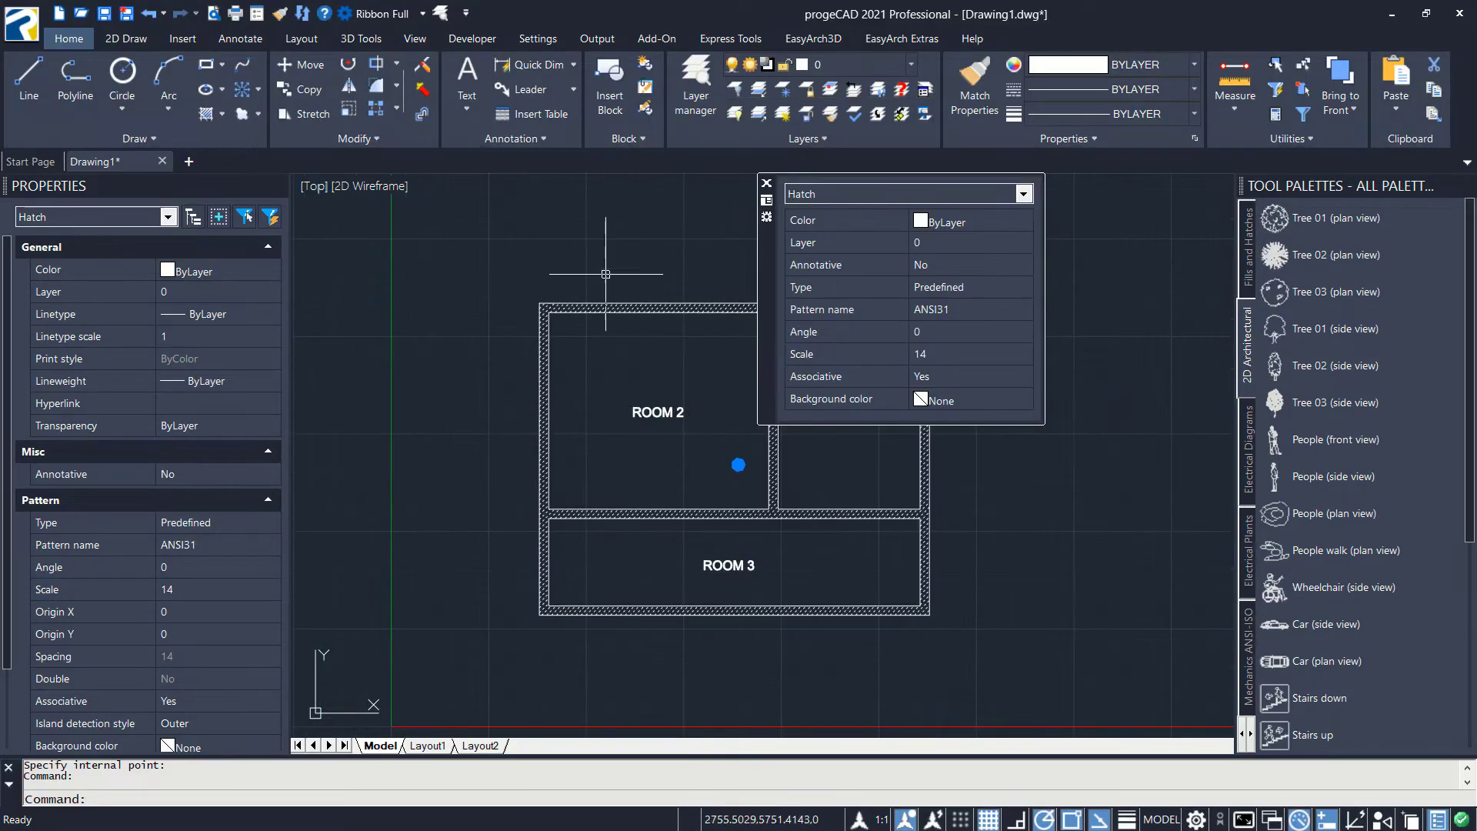
{"action": "left_click", "coordinate": [601, 228]}
{"action": "key", "text": "Escape"}
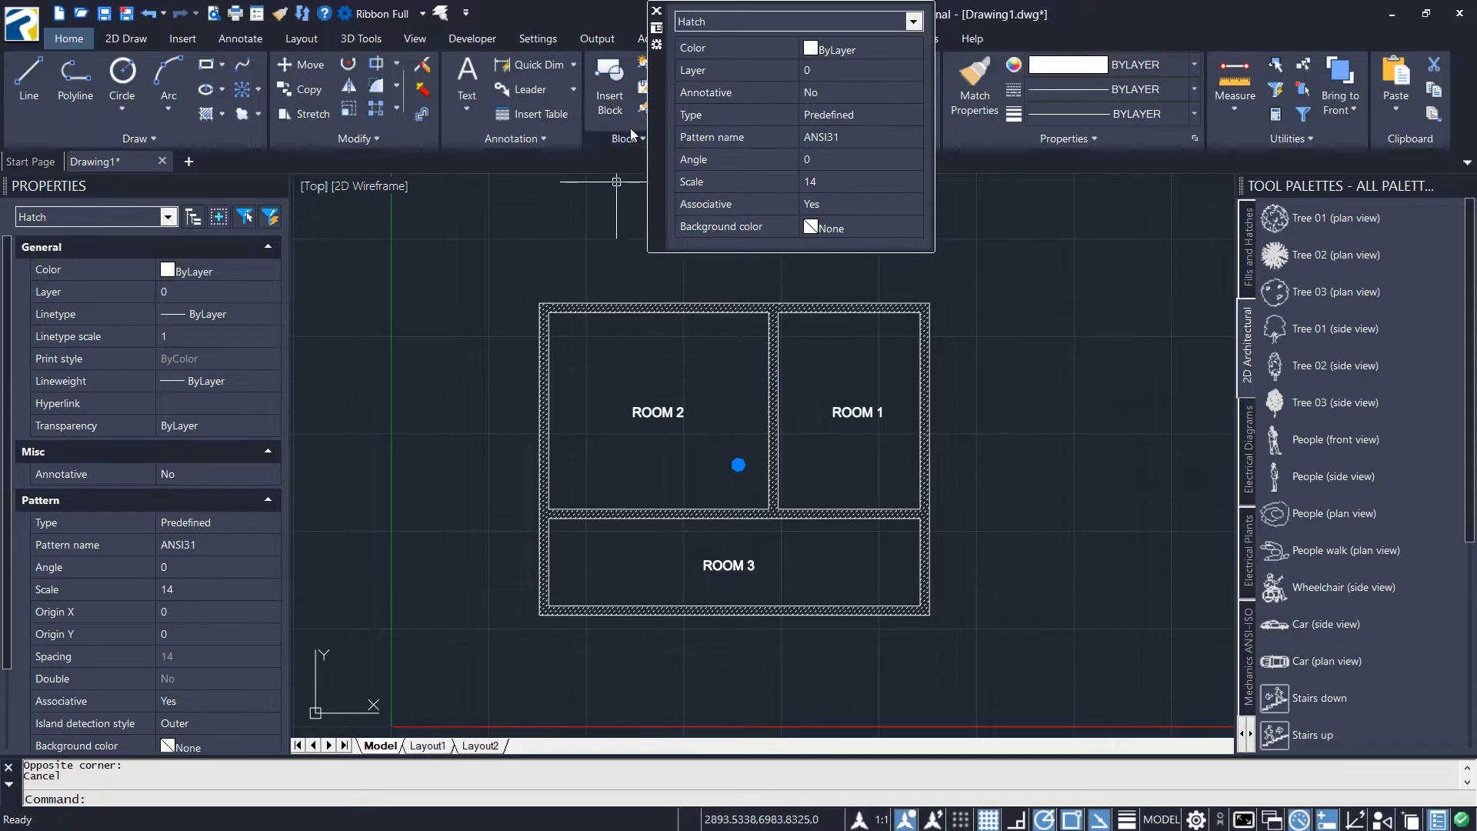
{"action": "left_click", "coordinate": [656, 12]}
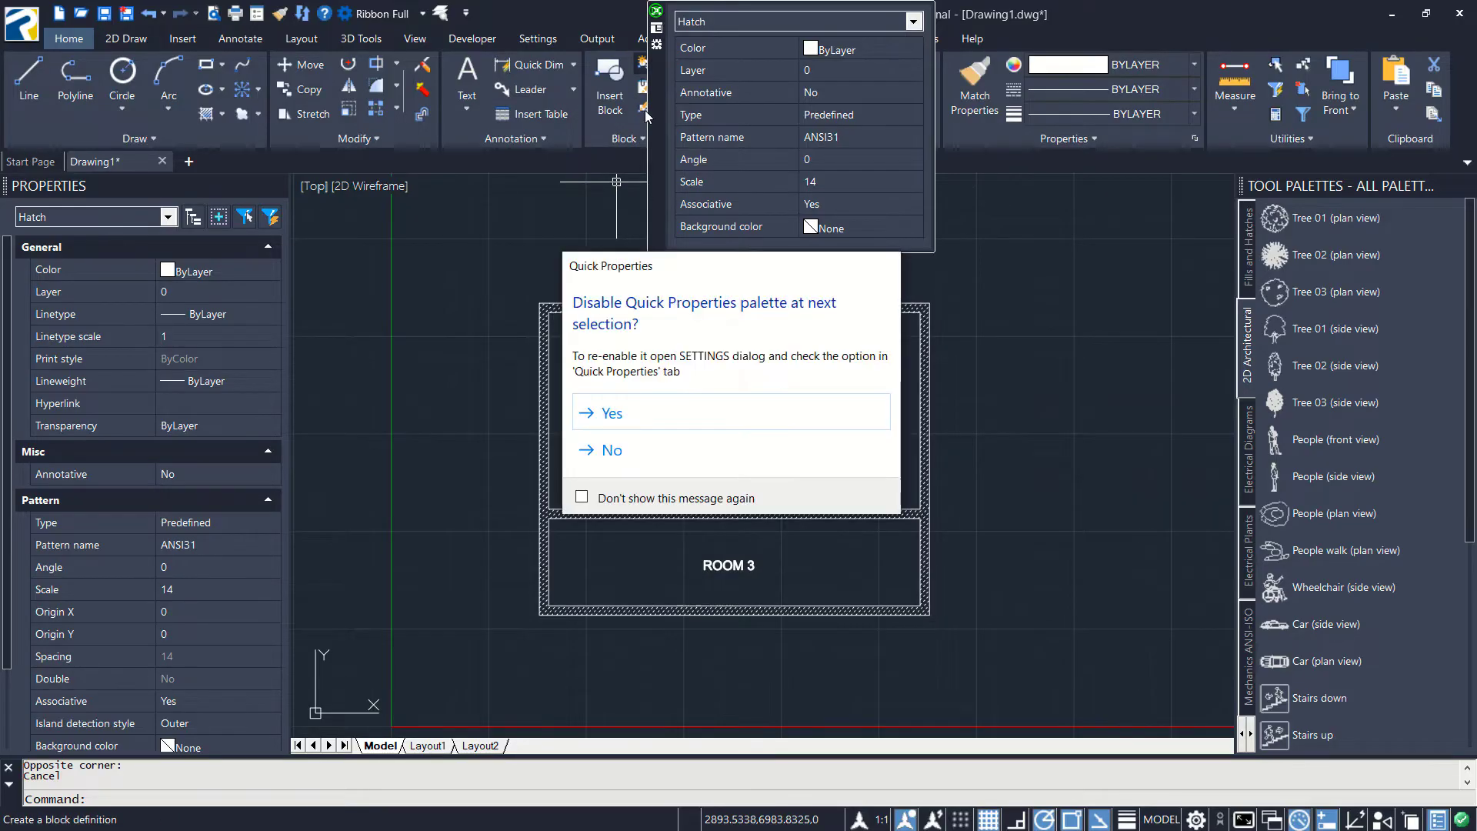
{"action": "left_click", "coordinate": [612, 412]}
- Change the wall hatch colour to the standard green, index 3, and clear the selection
{"action": "scroll", "coordinate": [801, 495], "scroll_direction": "up", "scroll_amount": 1}
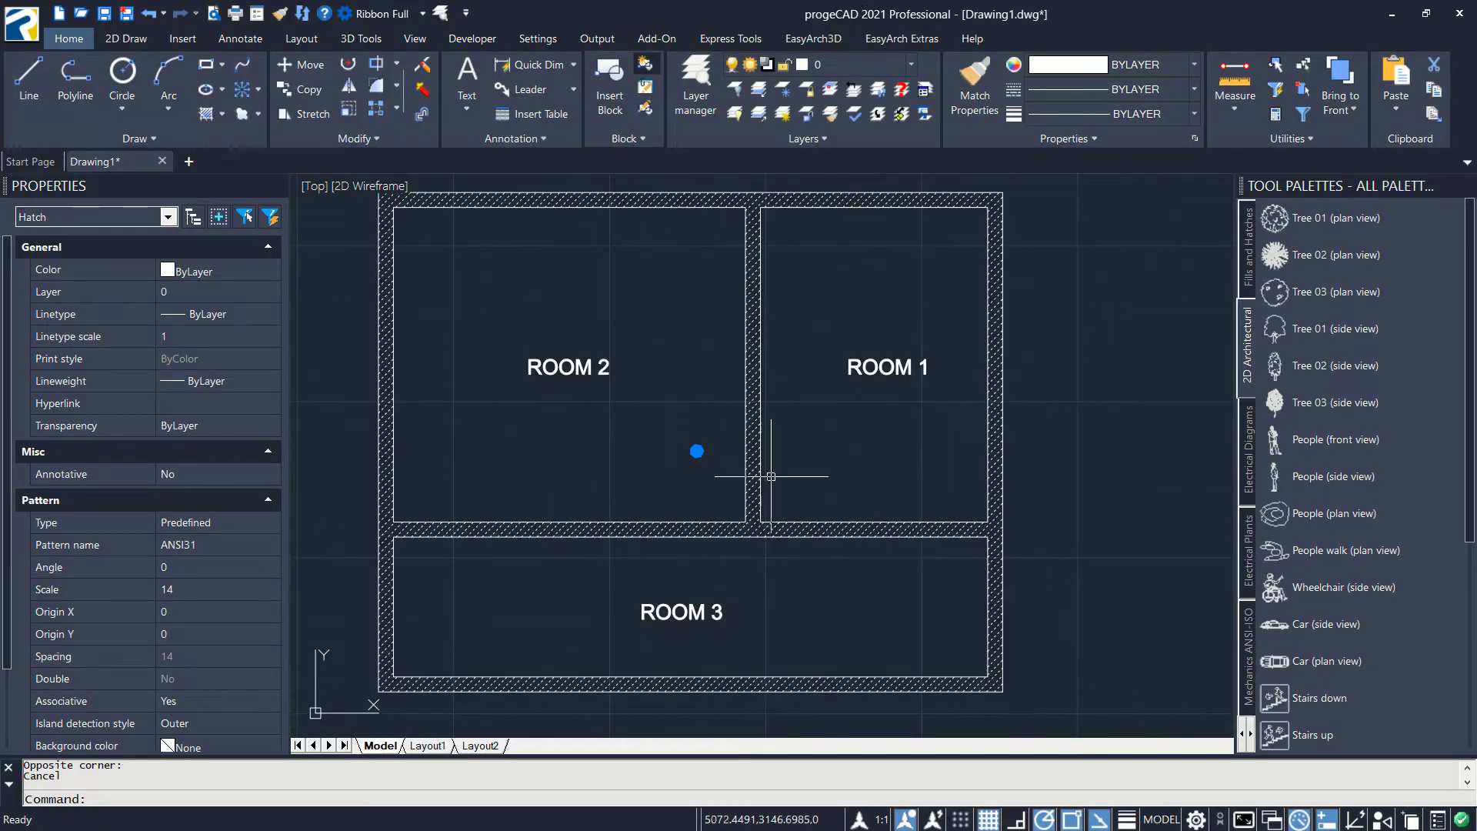
{"action": "middle_click_drag", "start_coordinate": [683, 420], "coordinate": [729, 429]}
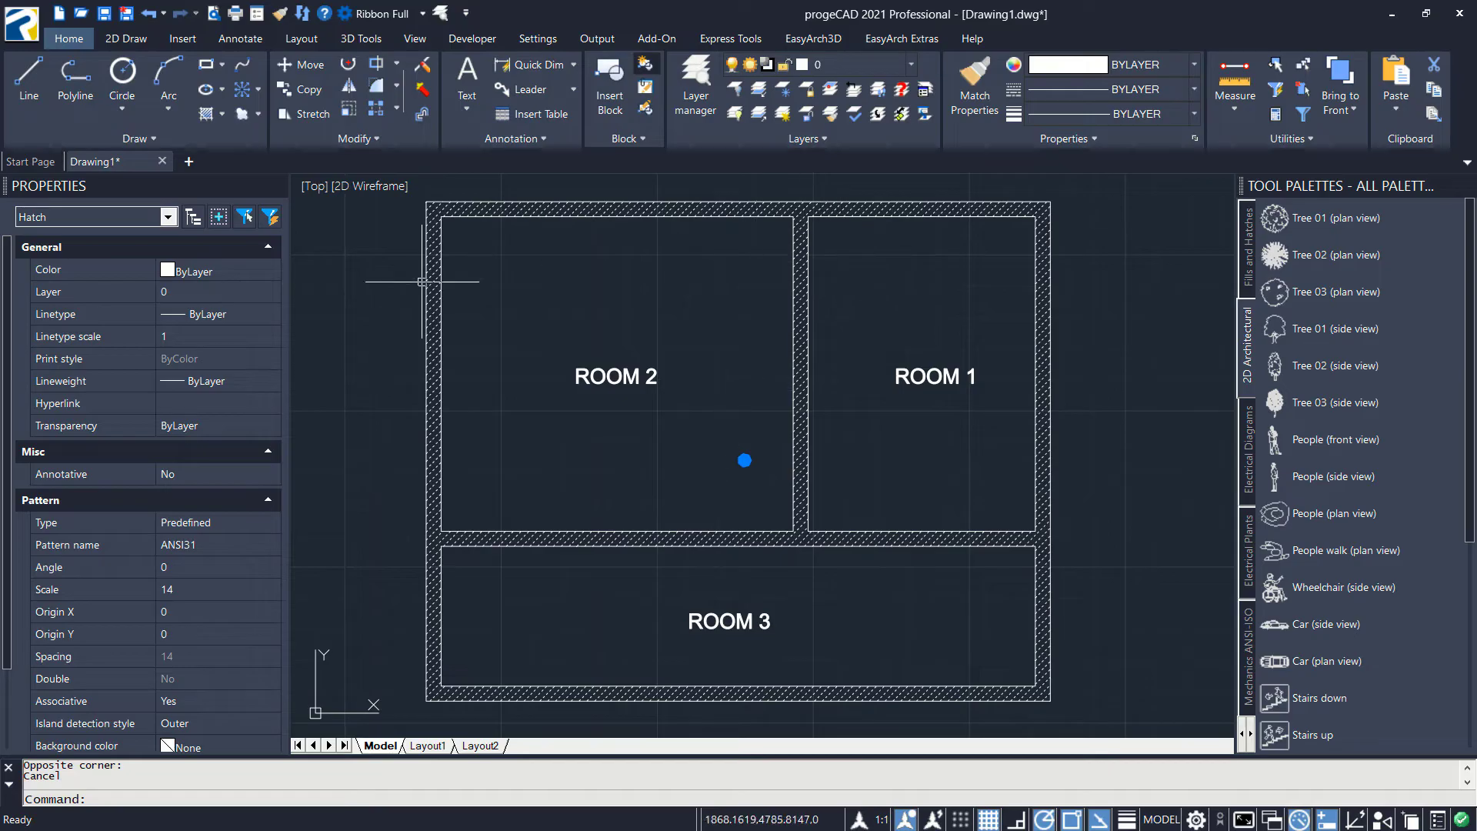
{"action": "left_click", "coordinate": [231, 270]}
{"action": "left_click", "coordinate": [226, 271]}
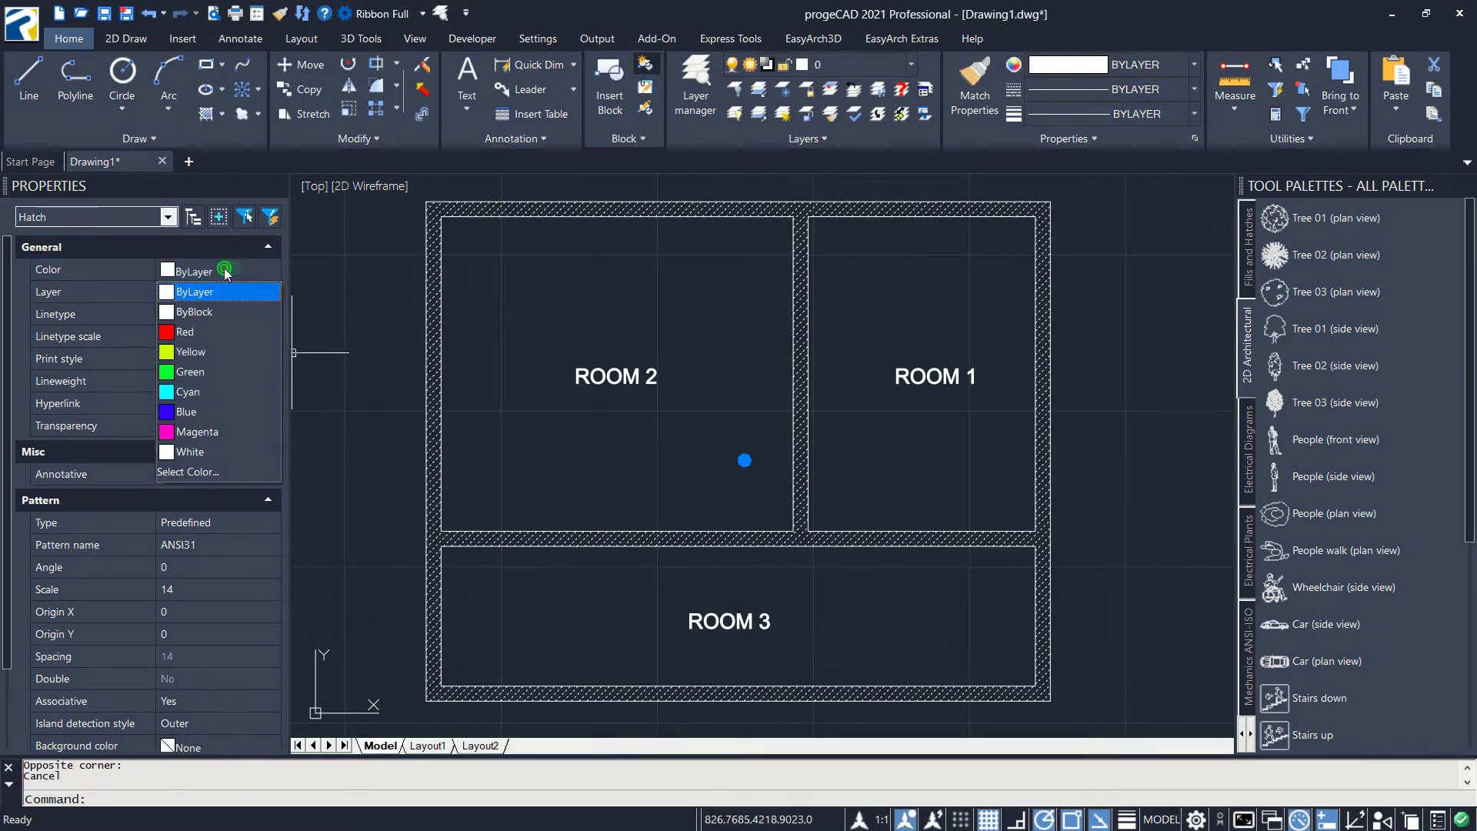
{"action": "left_click", "coordinate": [205, 471]}
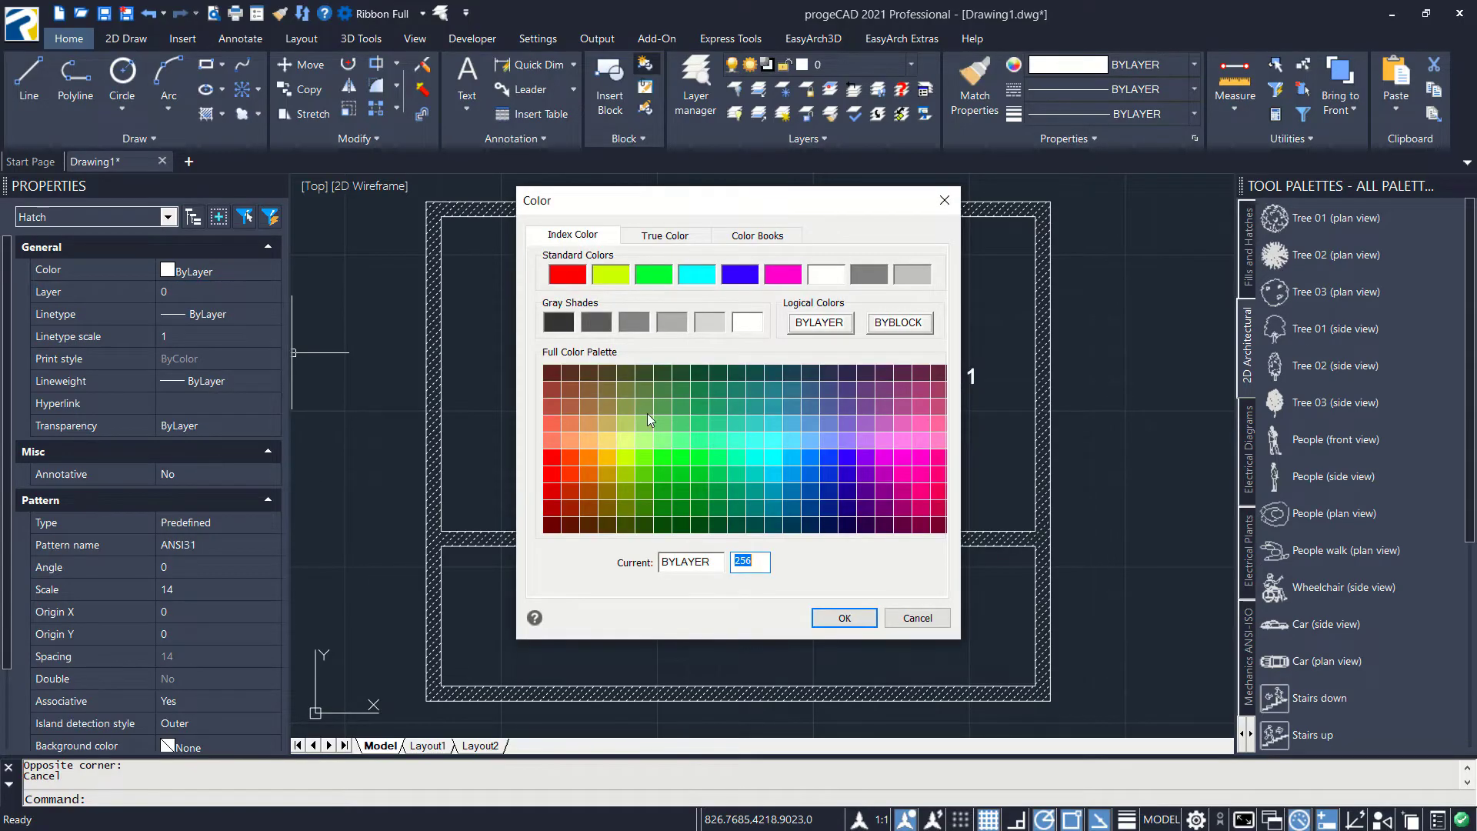
{"action": "left_click", "coordinate": [677, 441]}
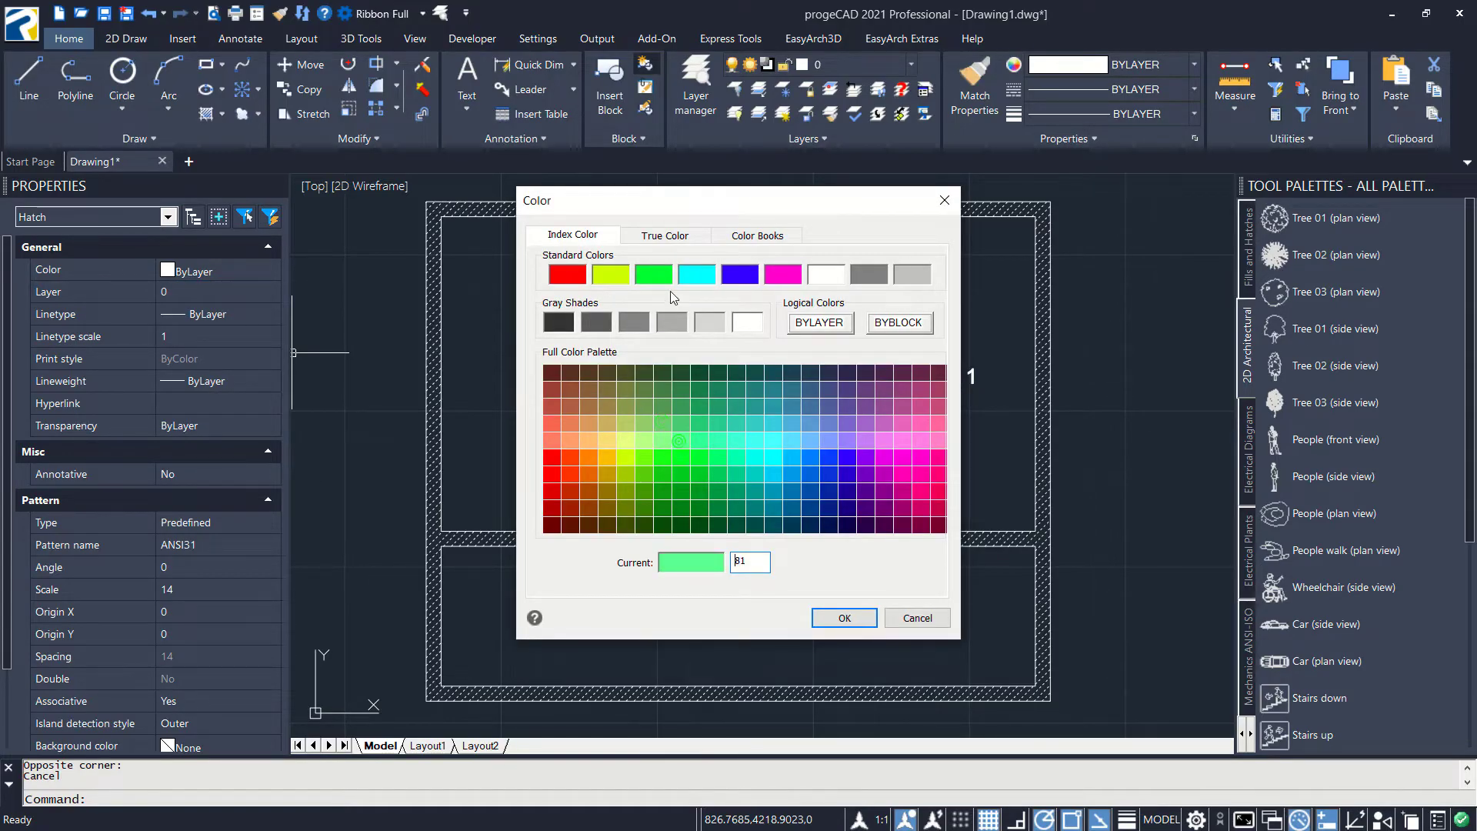
{"action": "left_click", "coordinate": [652, 267]}
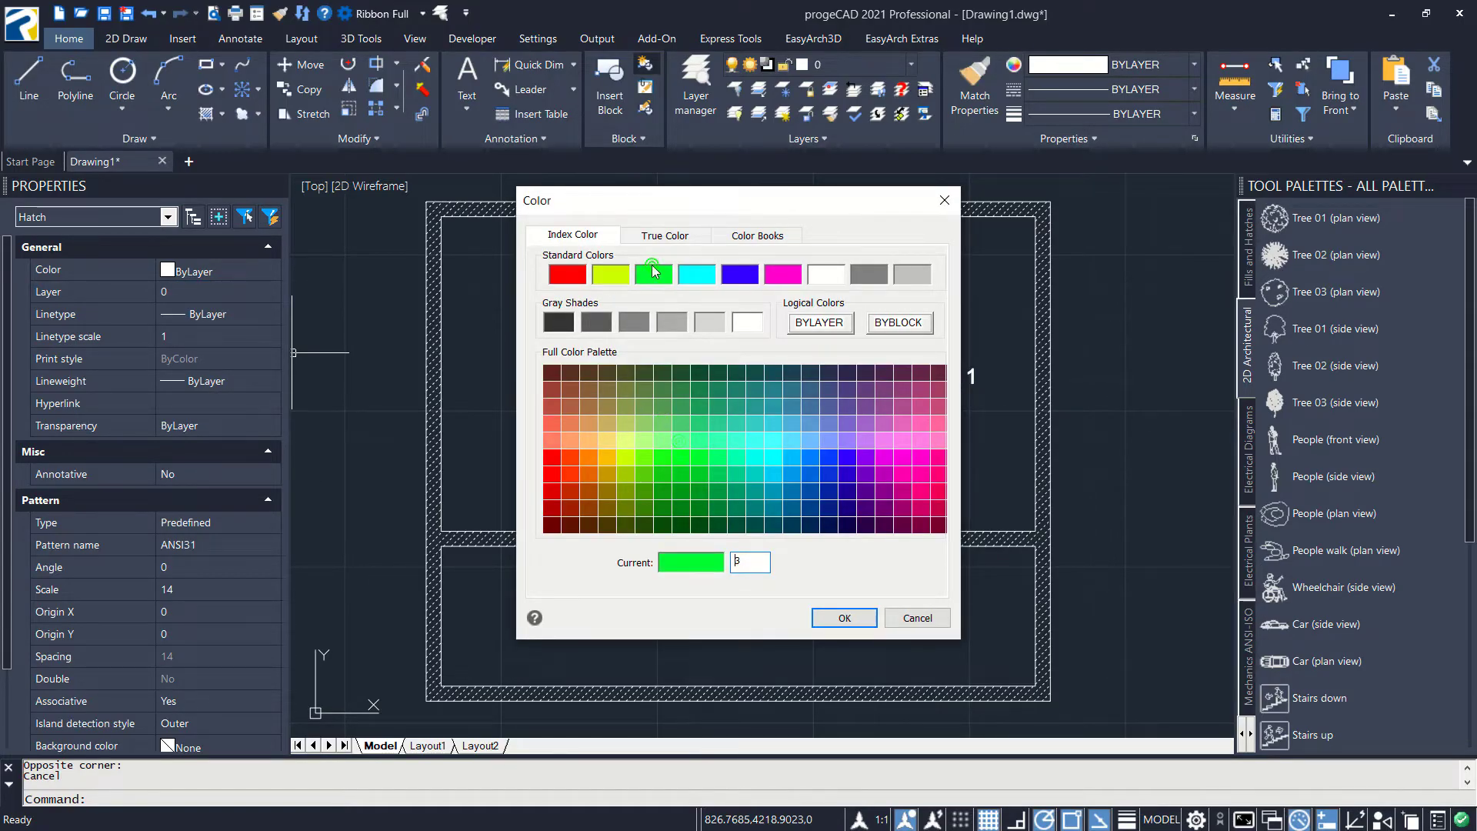
{"action": "left_click", "coordinate": [847, 617]}
{"action": "key", "text": "Escape"}
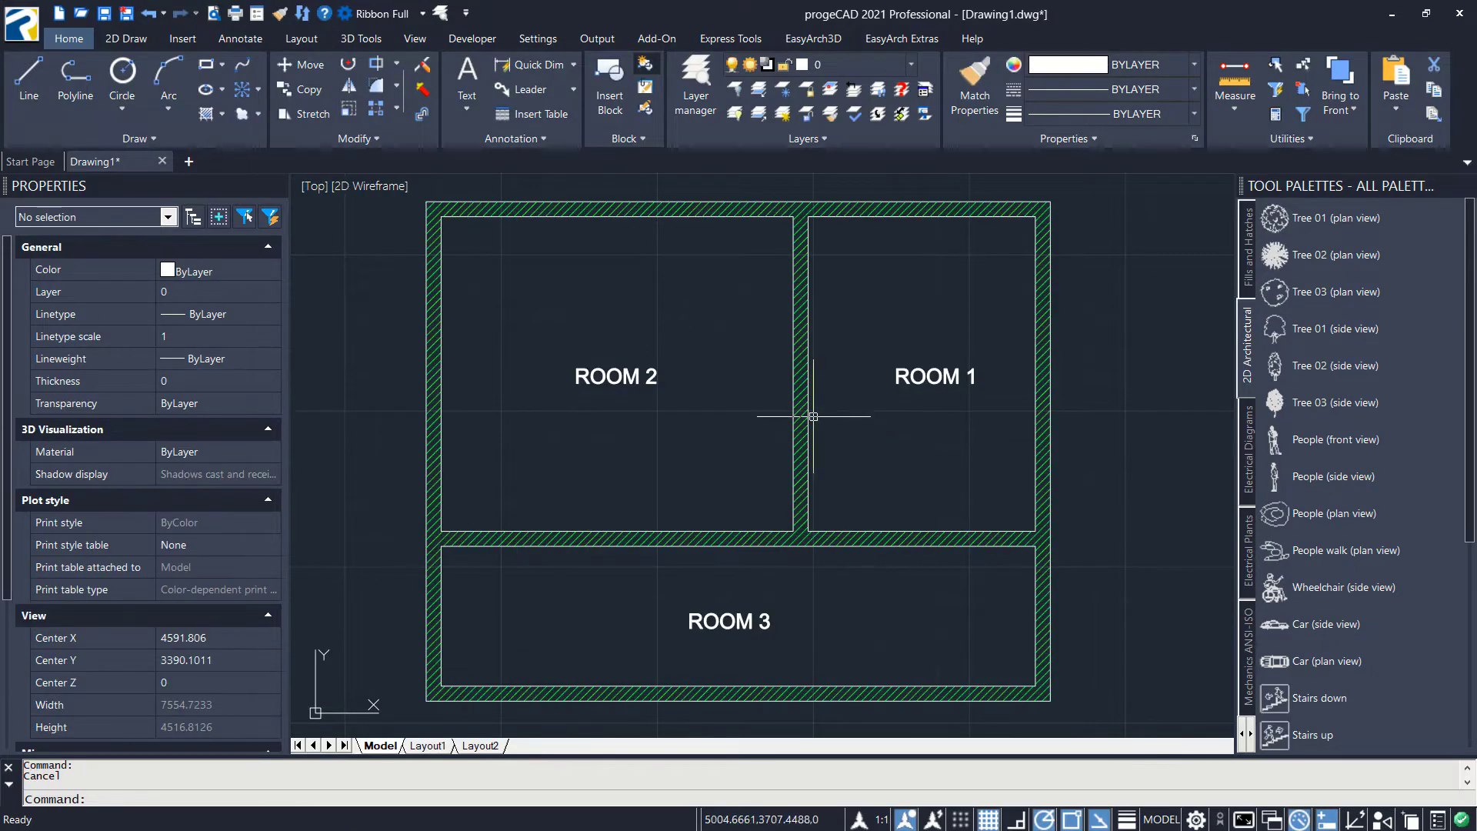
- Create an annotative dimension style named "EXAMPLE DIMENSION" based on ISO-25 for all dimensions
{"action": "scroll", "coordinate": [807, 416], "scroll_direction": "down", "scroll_amount": 2}
{"action": "type", "text": "D"}
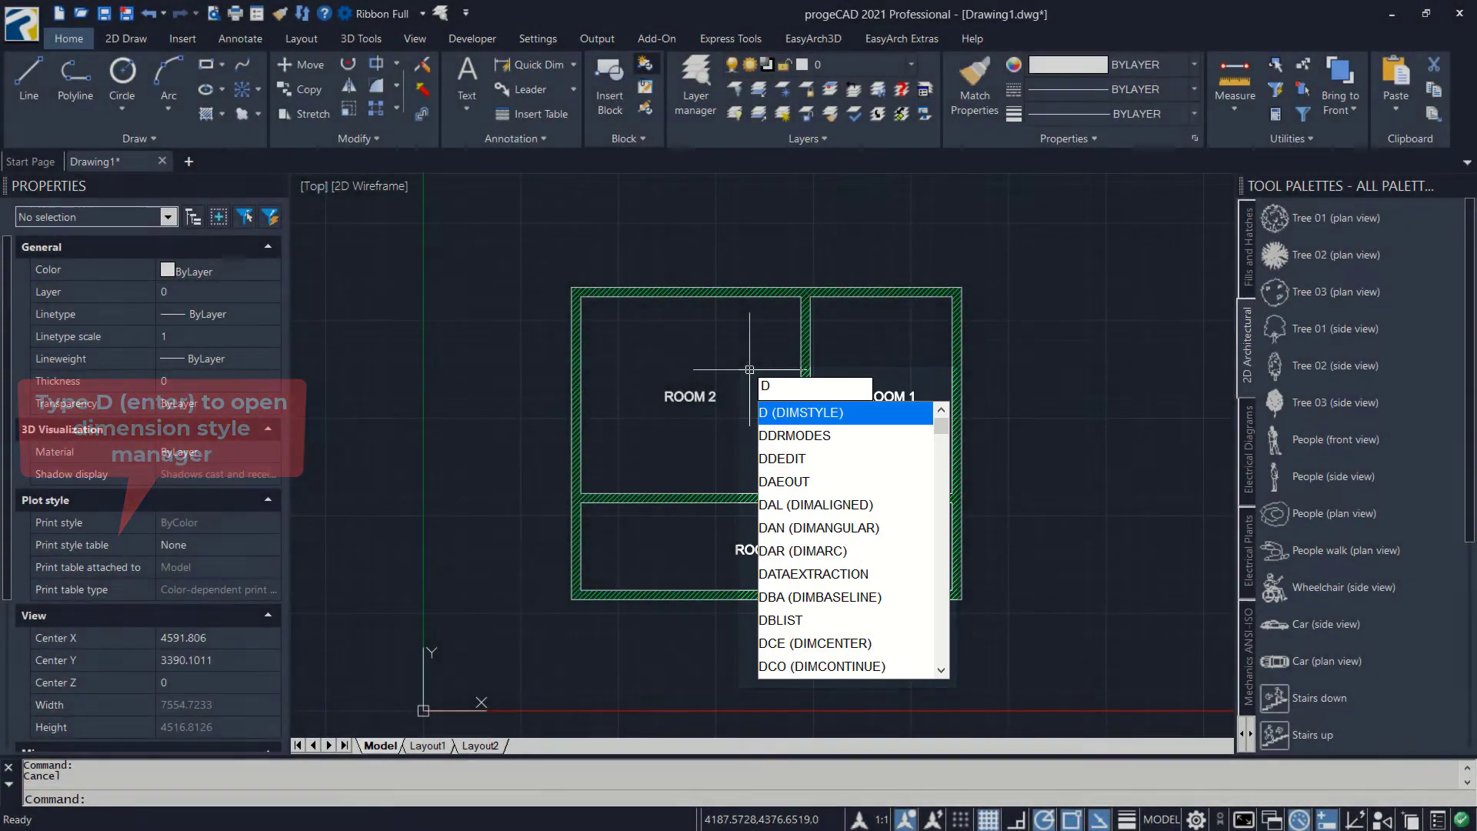
{"action": "key", "text": "Return"}
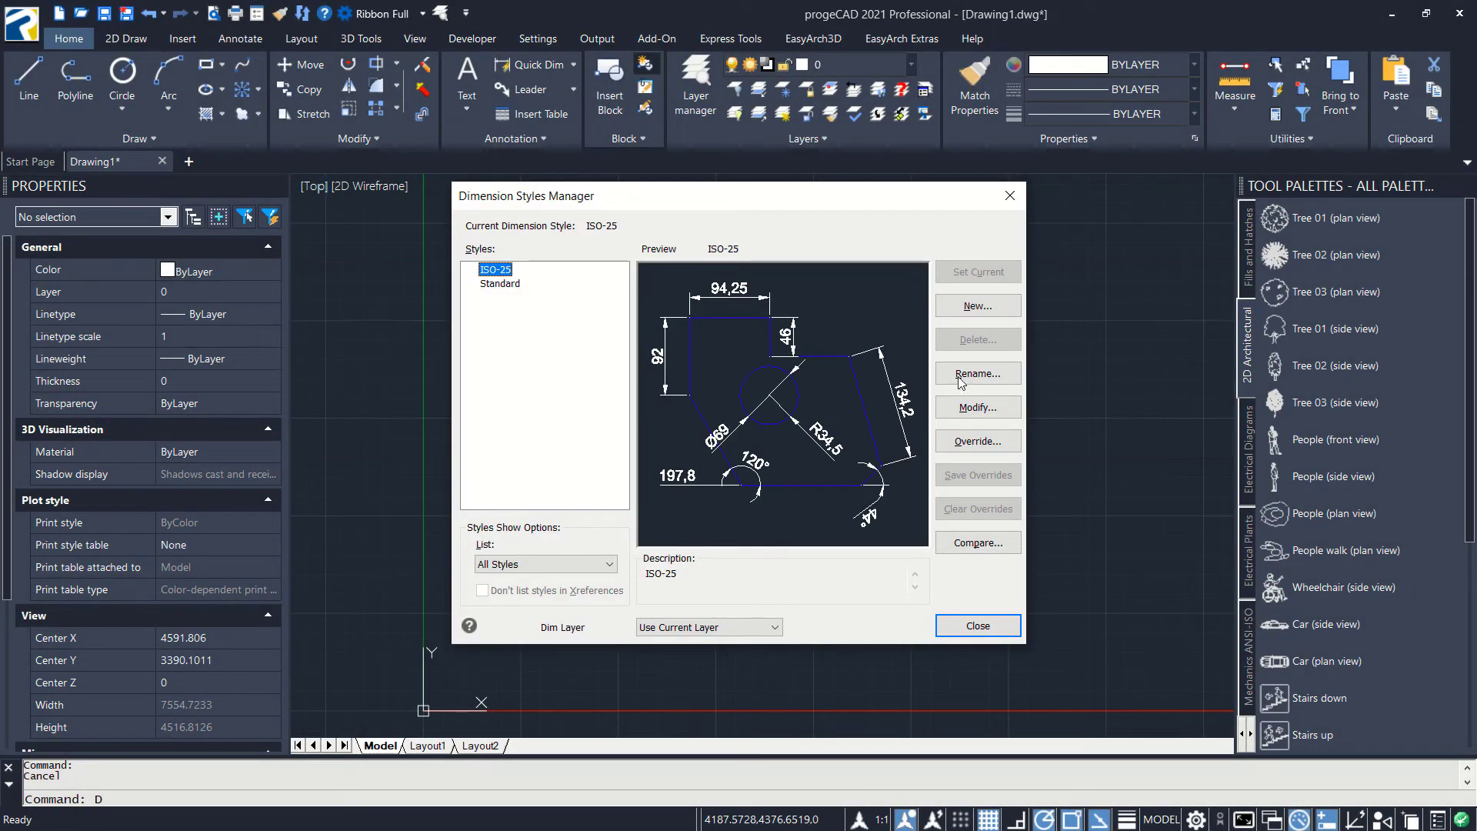
{"action": "left_click", "coordinate": [979, 306]}
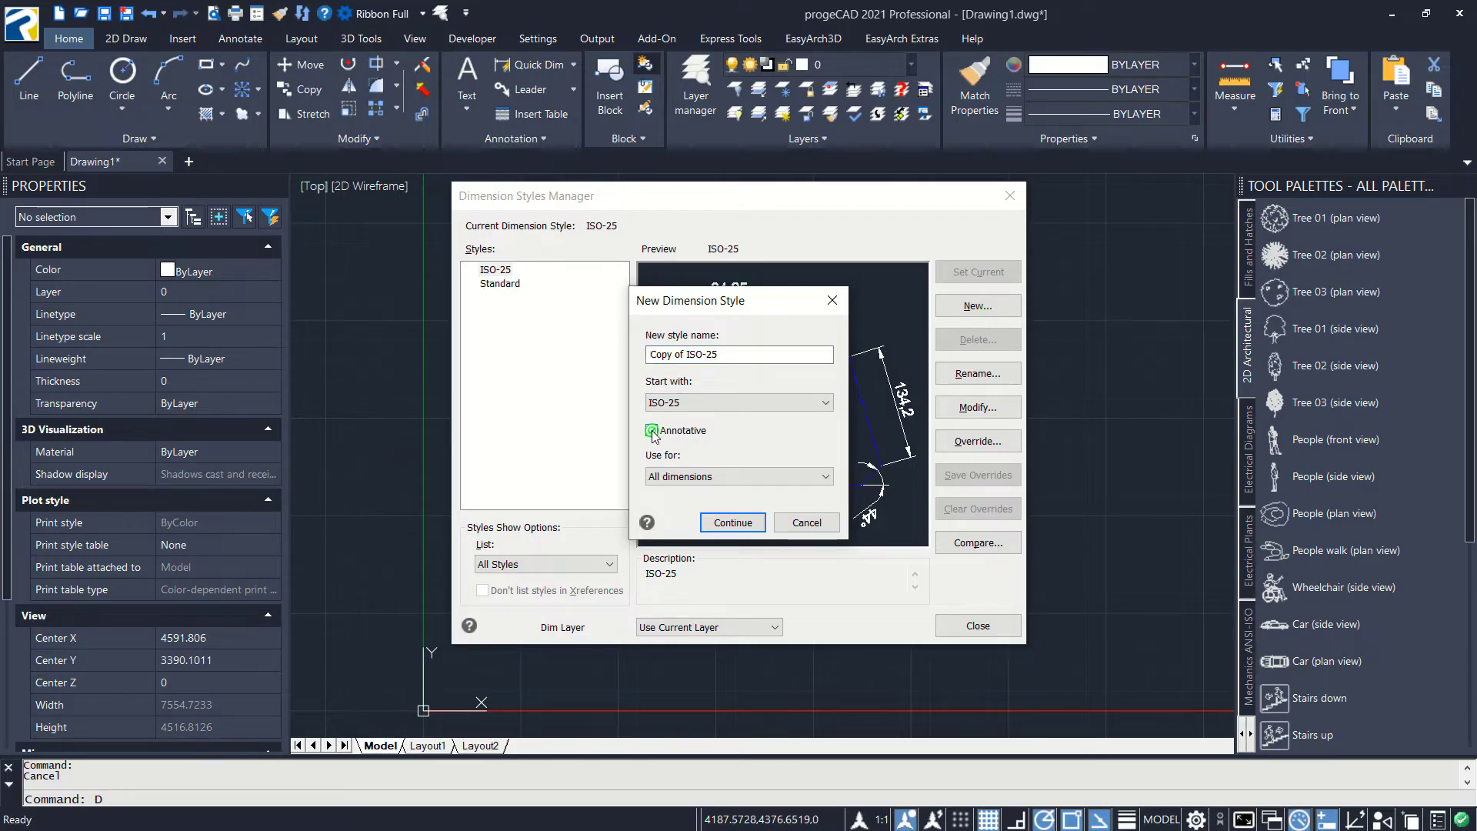
{"action": "type", "text": "EXAMPLE DIMENSION"}
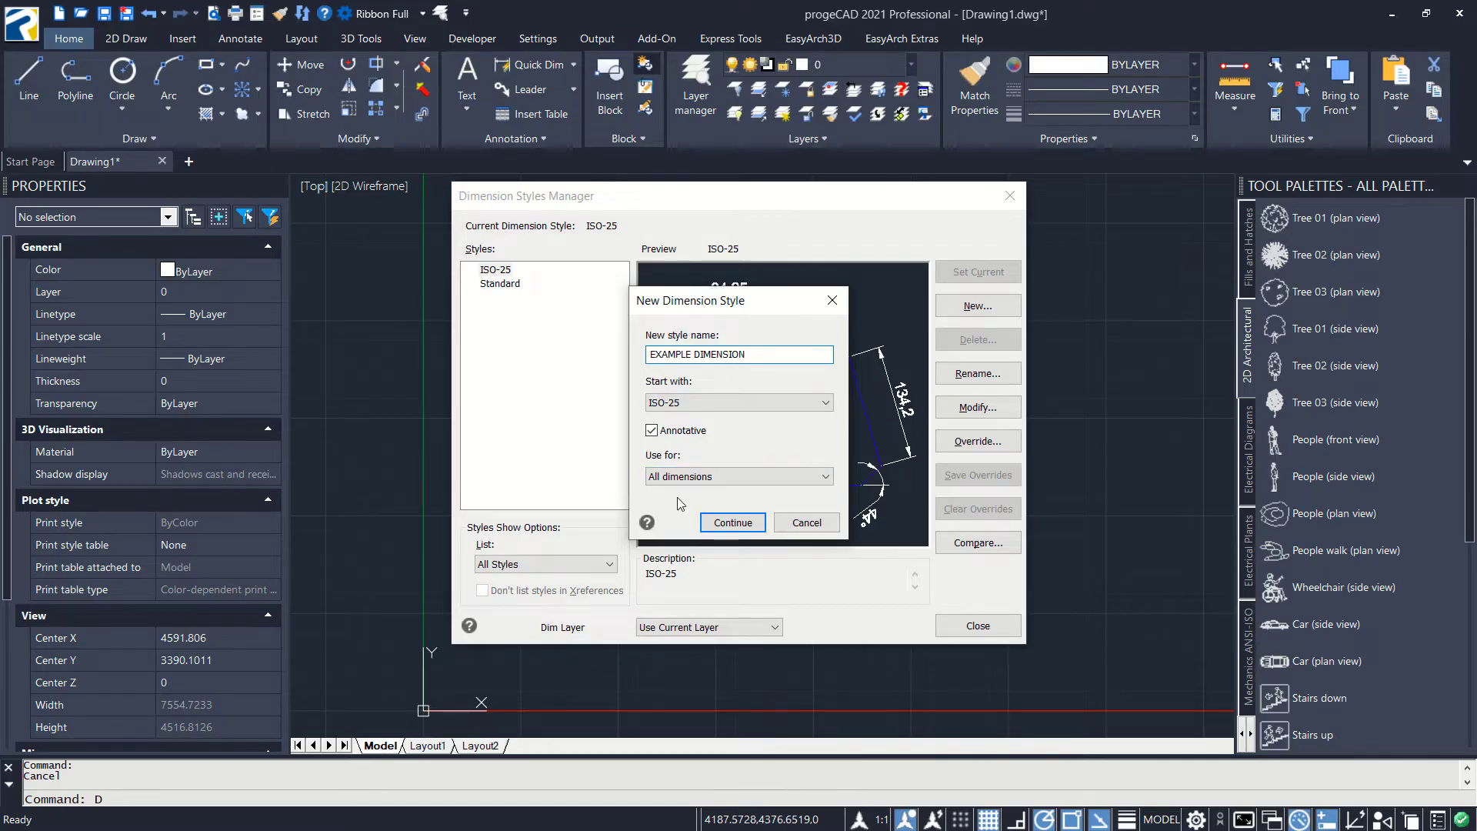
{"action": "left_click", "coordinate": [746, 523]}
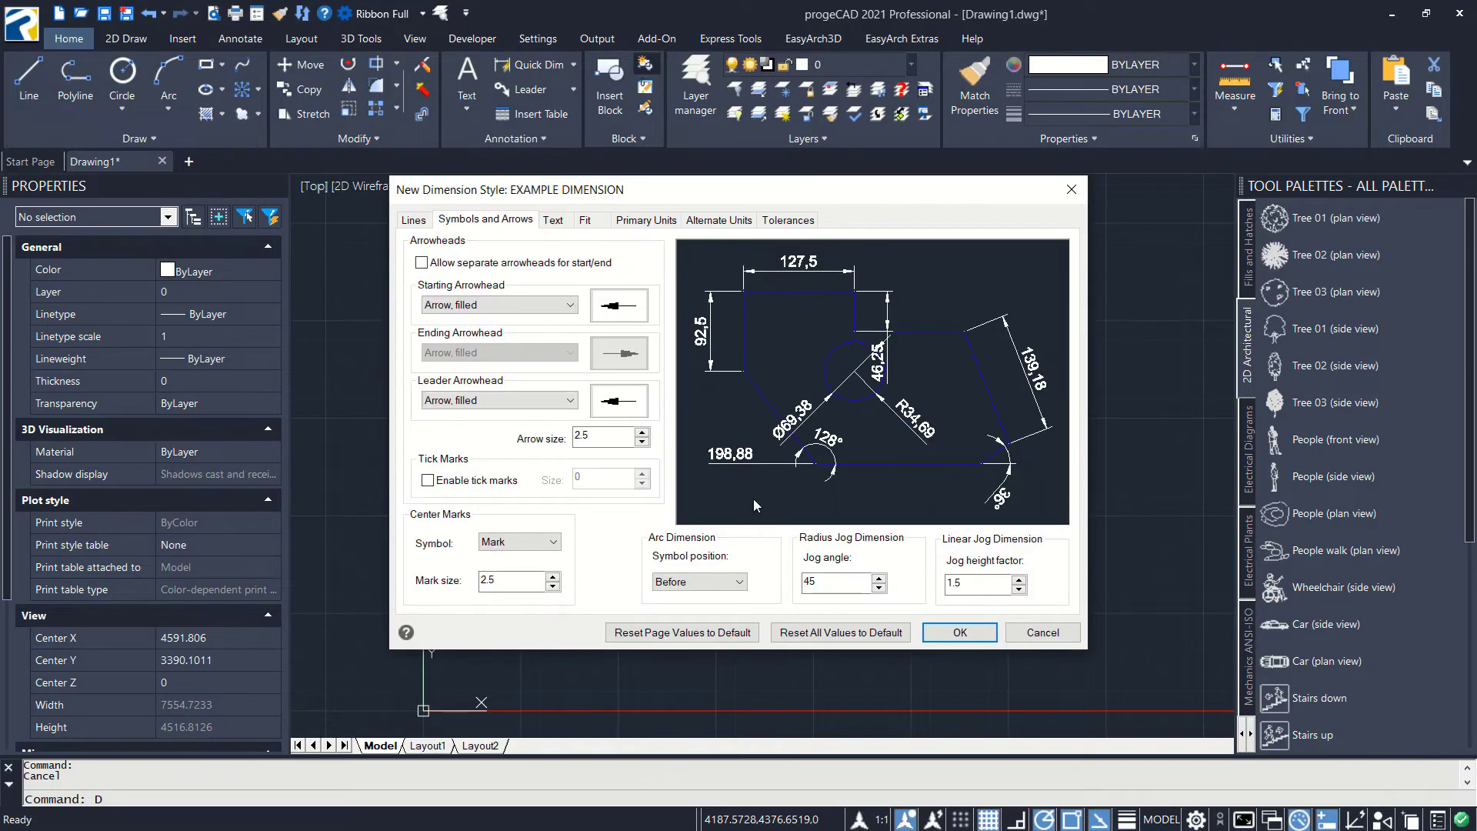
- Set the colour of both the dimension lines and the extension lines to Red in the new style
{"action": "left_click", "coordinate": [414, 221]}
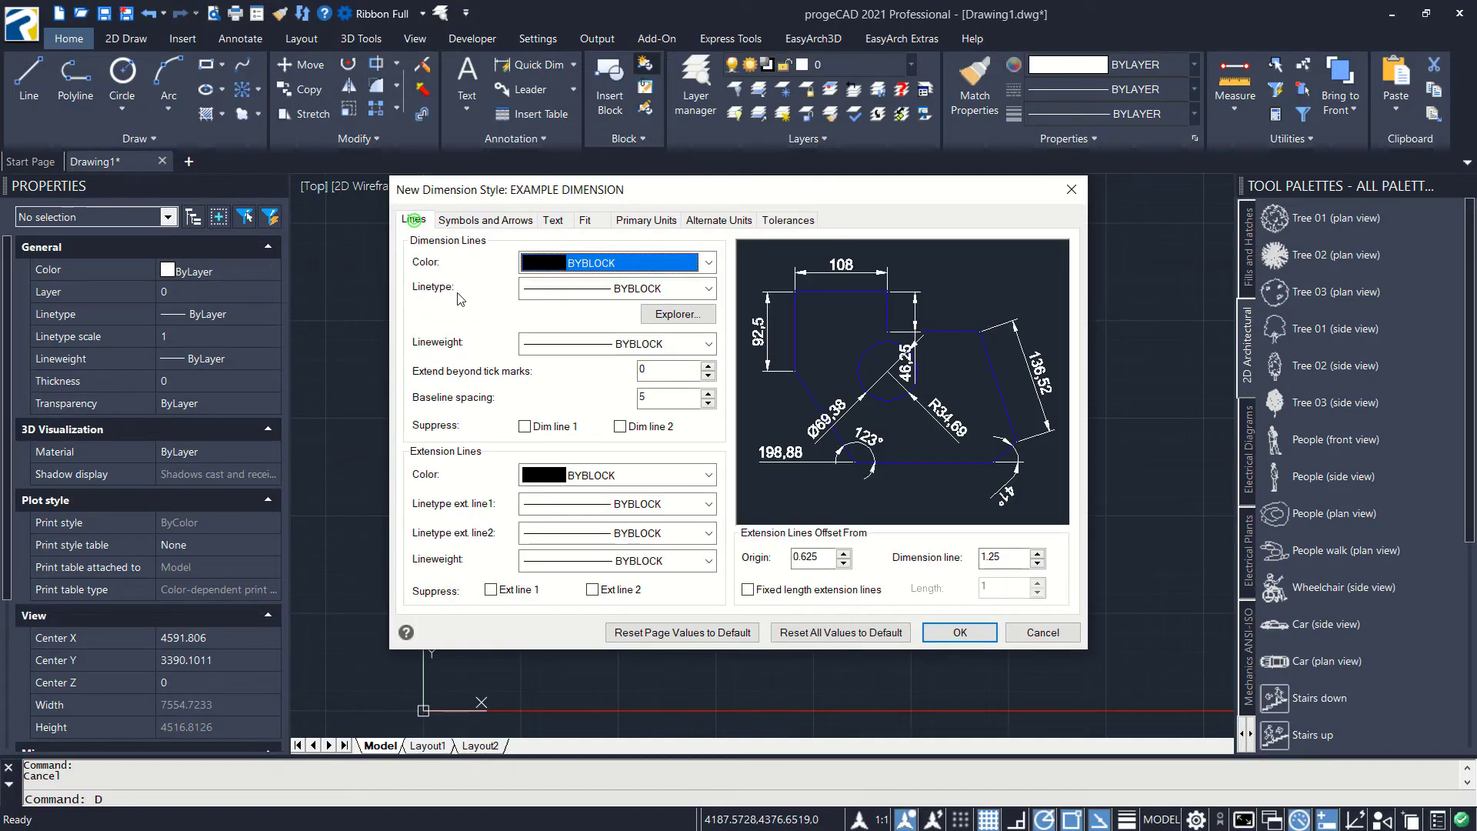
{"action": "left_click", "coordinate": [677, 263]}
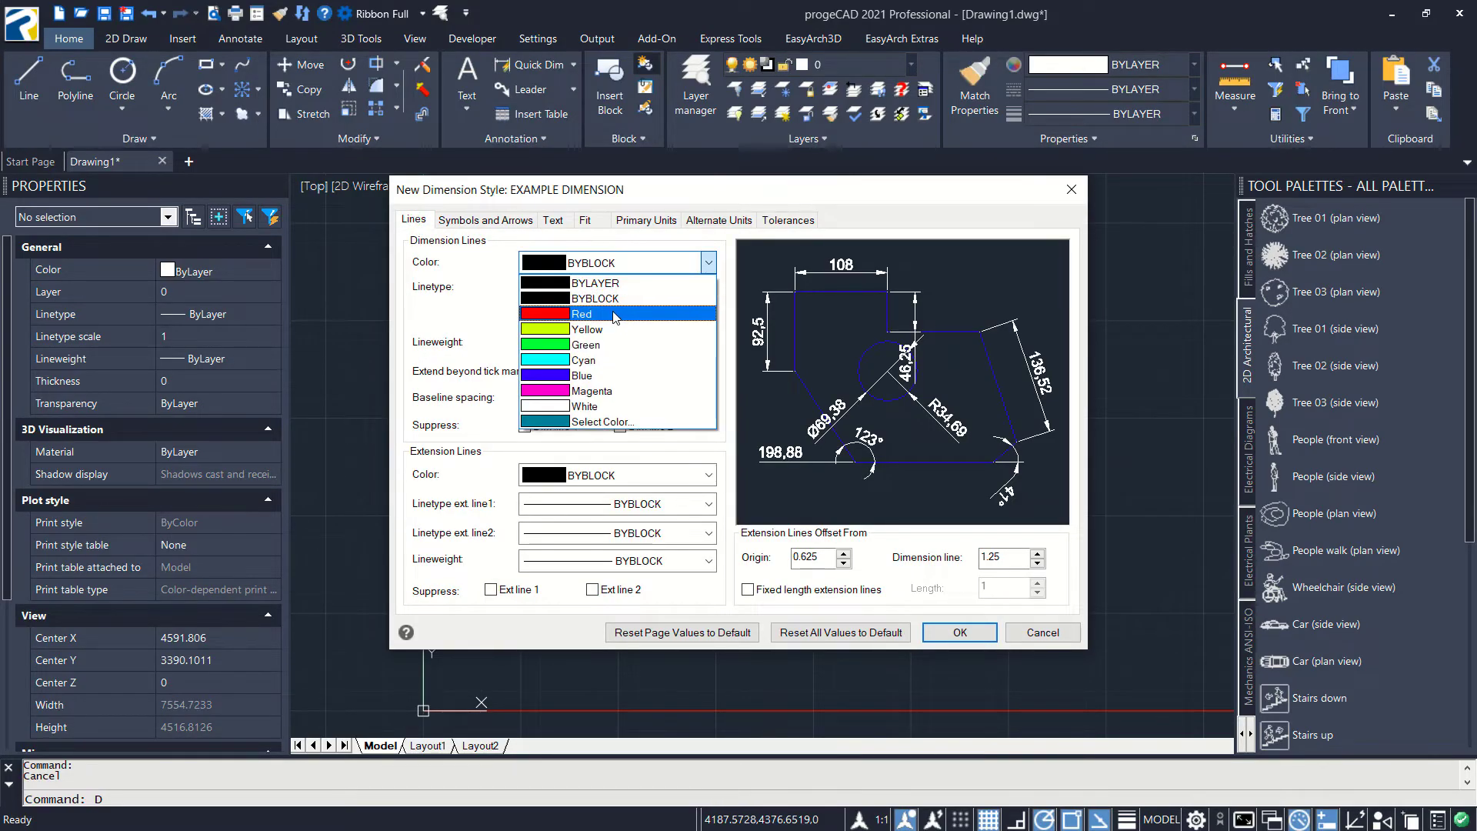
{"action": "left_click", "coordinate": [615, 317]}
{"action": "left_click", "coordinate": [612, 474]}
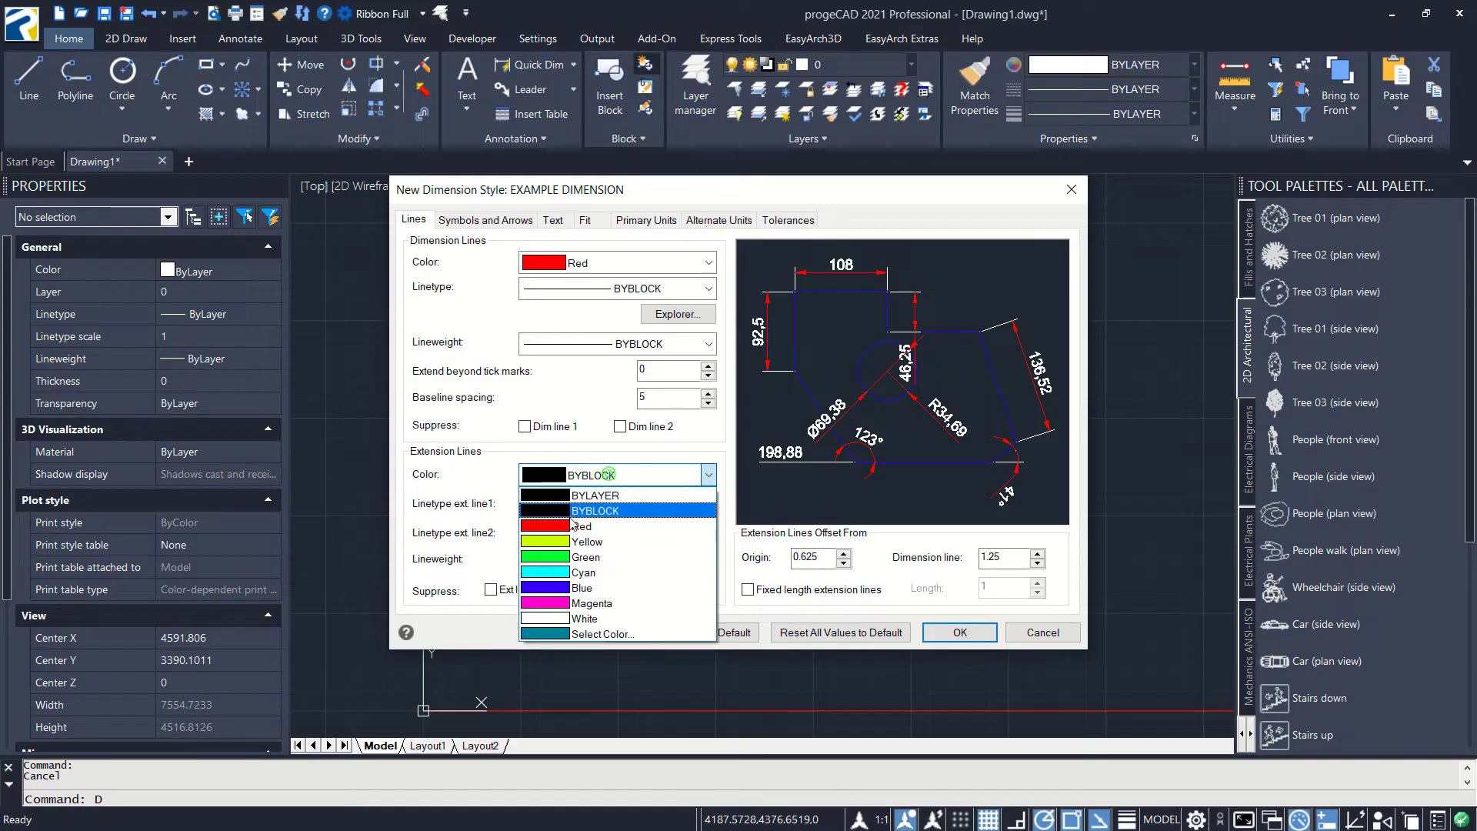
{"action": "left_click", "coordinate": [570, 525]}
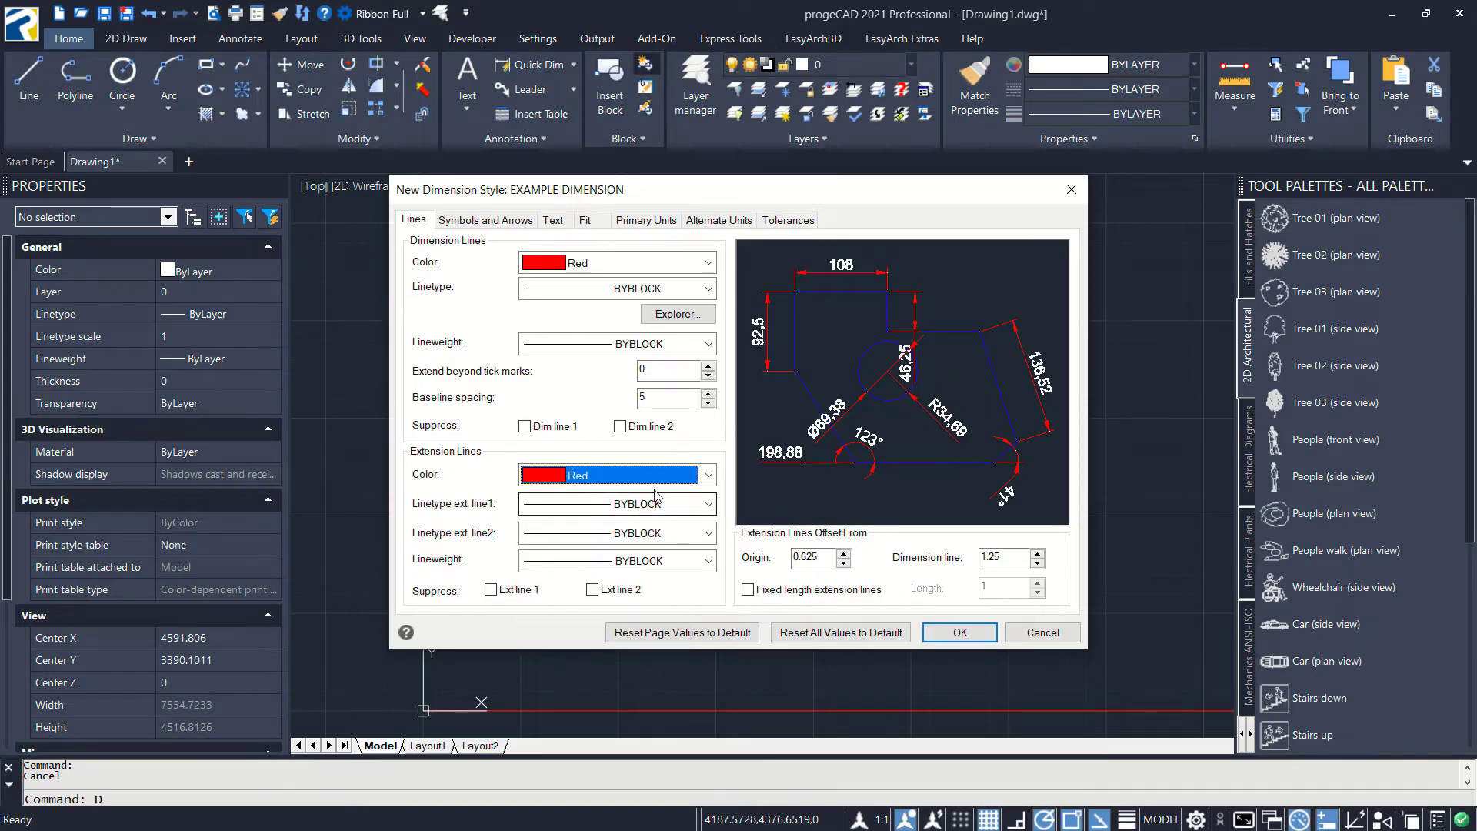
- Set the starting arrowhead of the new dimension style to Architectural tick
{"action": "left_click", "coordinate": [485, 220]}
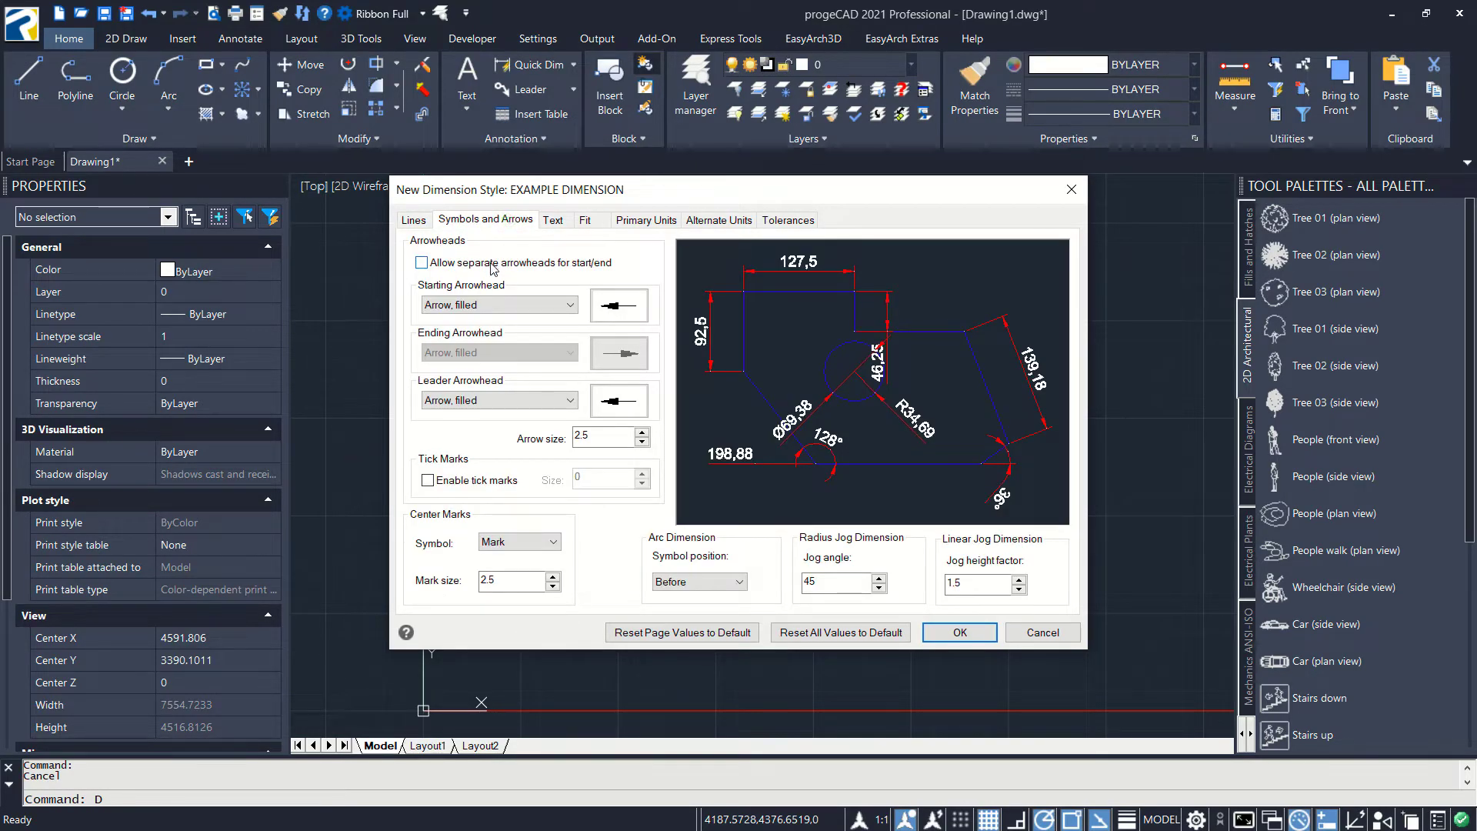
{"action": "left_click", "coordinate": [477, 306]}
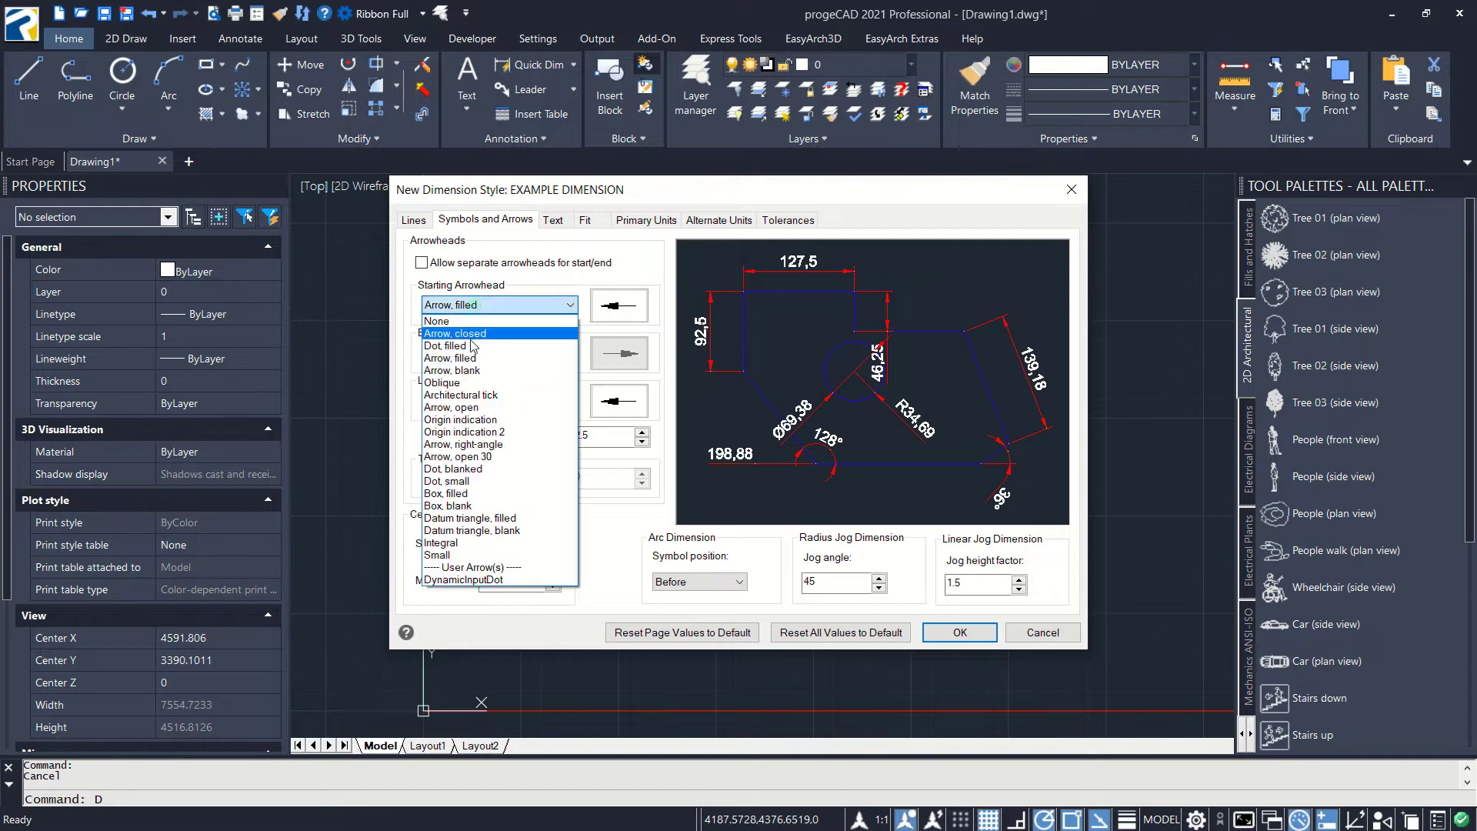
{"action": "left_click", "coordinate": [469, 395]}
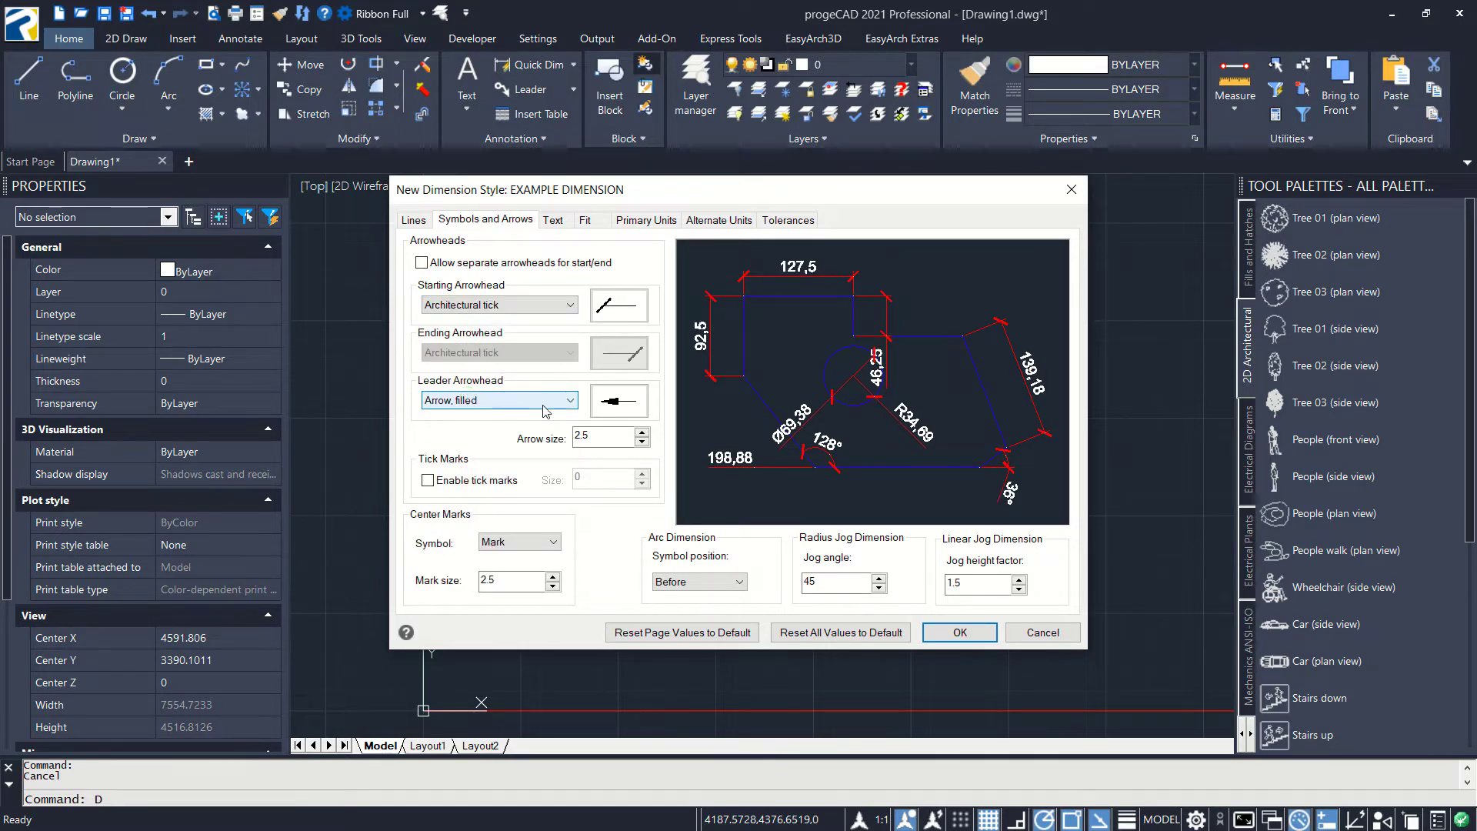
- Set the dimension text colour to Yellow, then save the new style and close the Dimension Styles Manager
{"action": "left_click", "coordinate": [552, 220]}
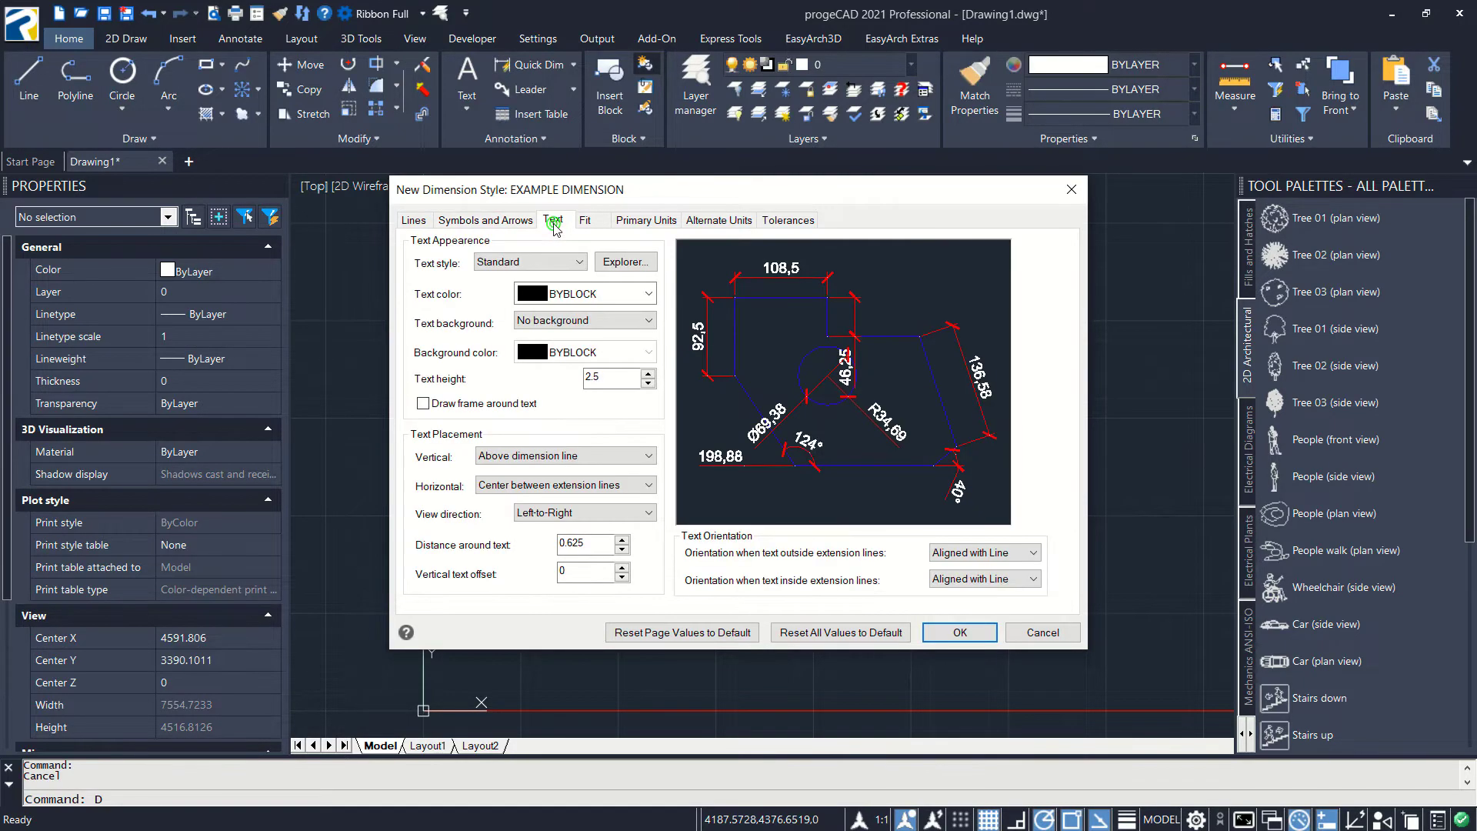
{"action": "left_click", "coordinate": [589, 295]}
{"action": "left_click", "coordinate": [563, 360]}
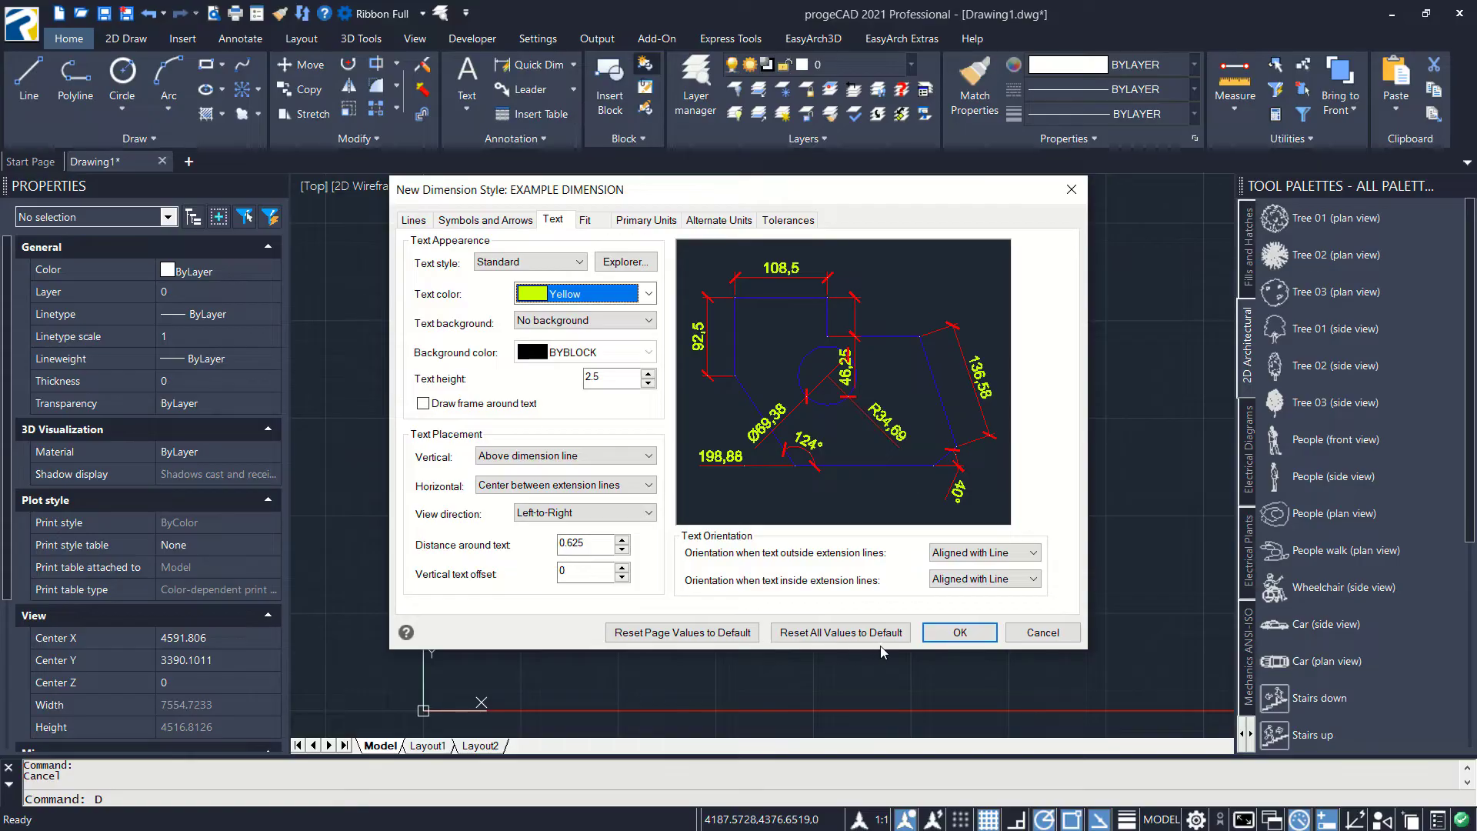
{"action": "left_click", "coordinate": [958, 633]}
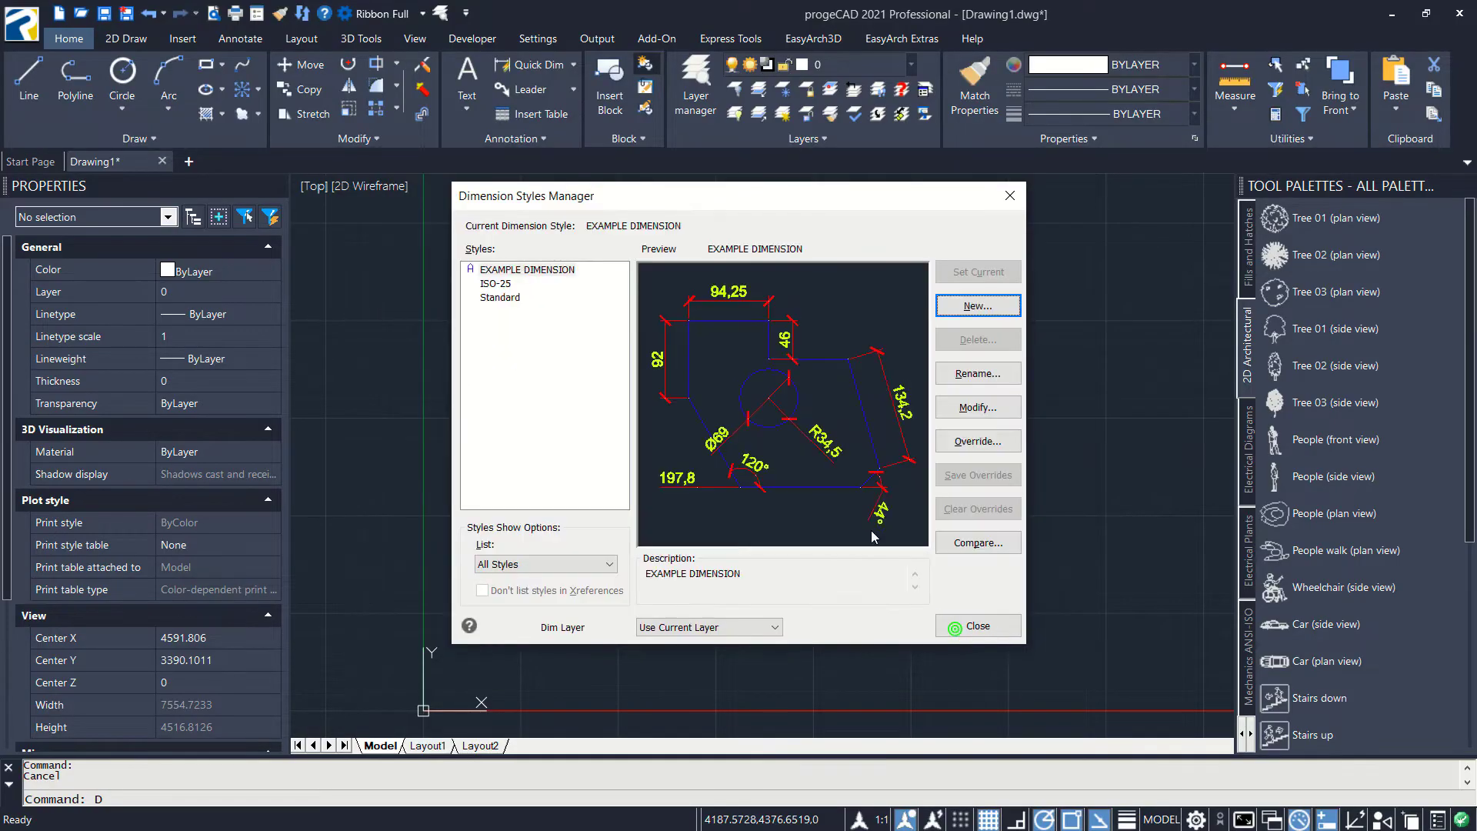
{"action": "left_click", "coordinate": [545, 275]}
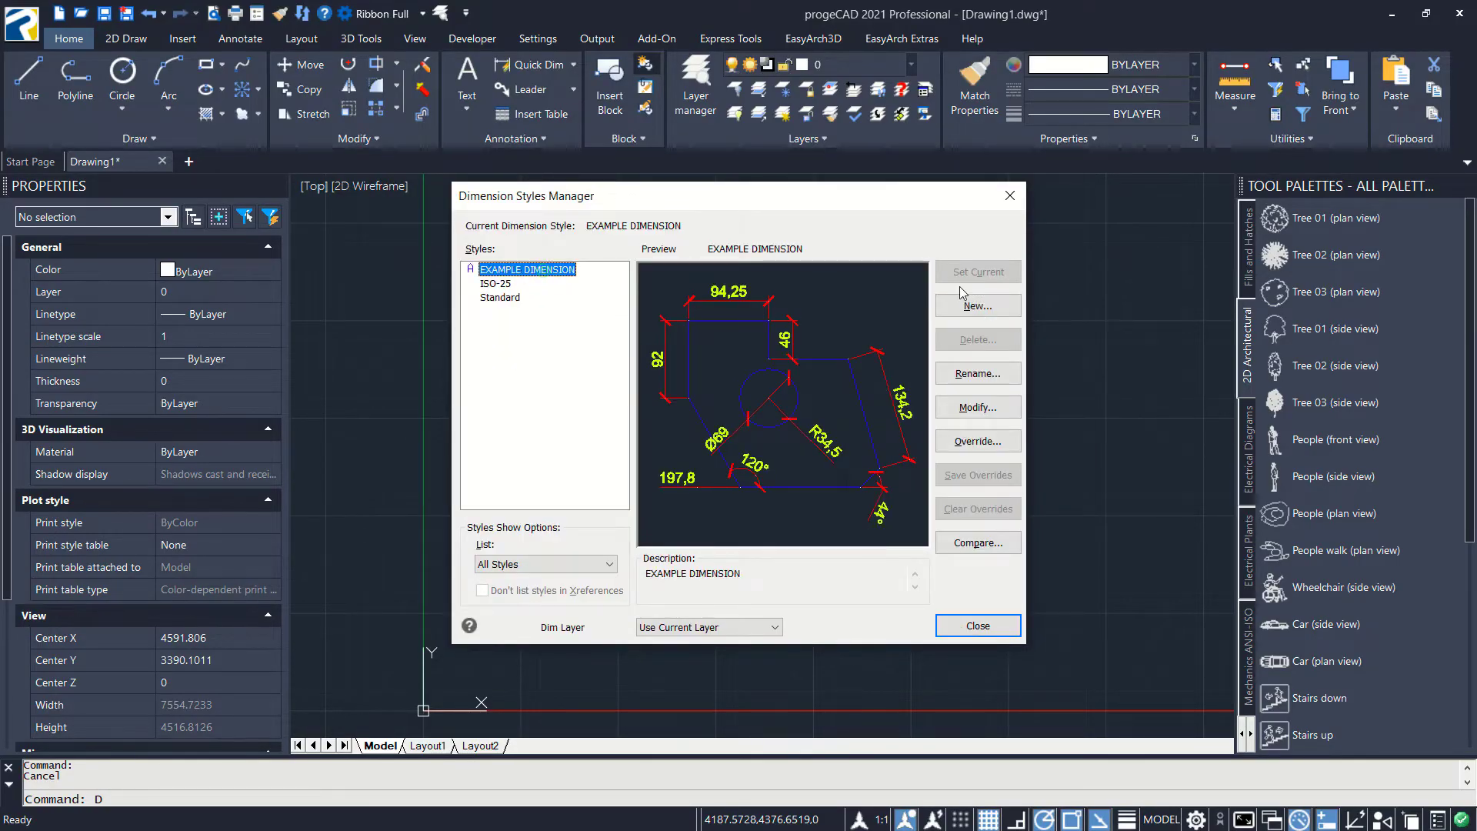
{"action": "left_click", "coordinate": [973, 628]}
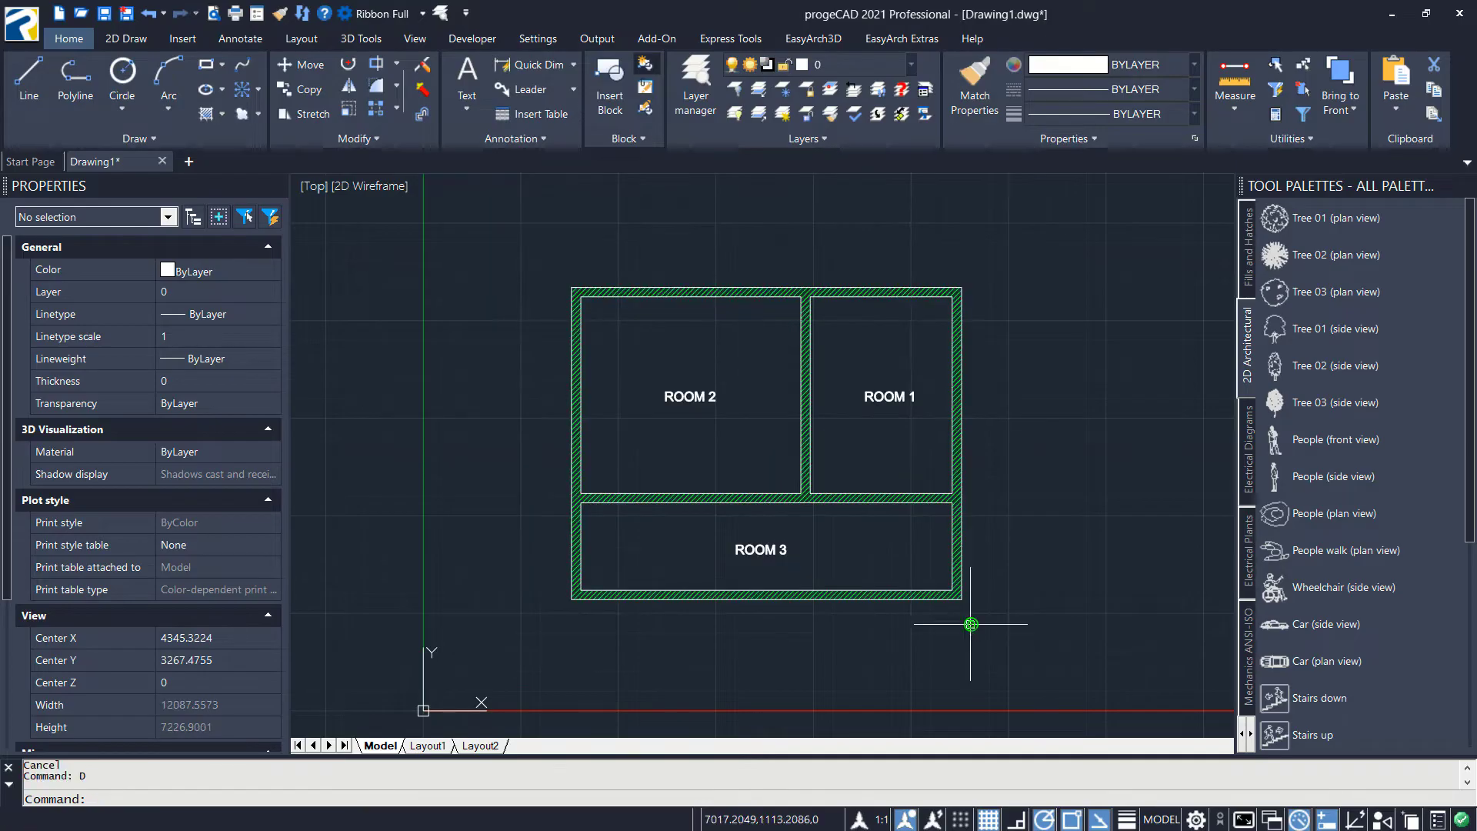
- Set the drawing's annotation scale to 1:50
{"action": "middle_click_drag", "start_coordinate": [998, 589], "coordinate": [994, 573]}
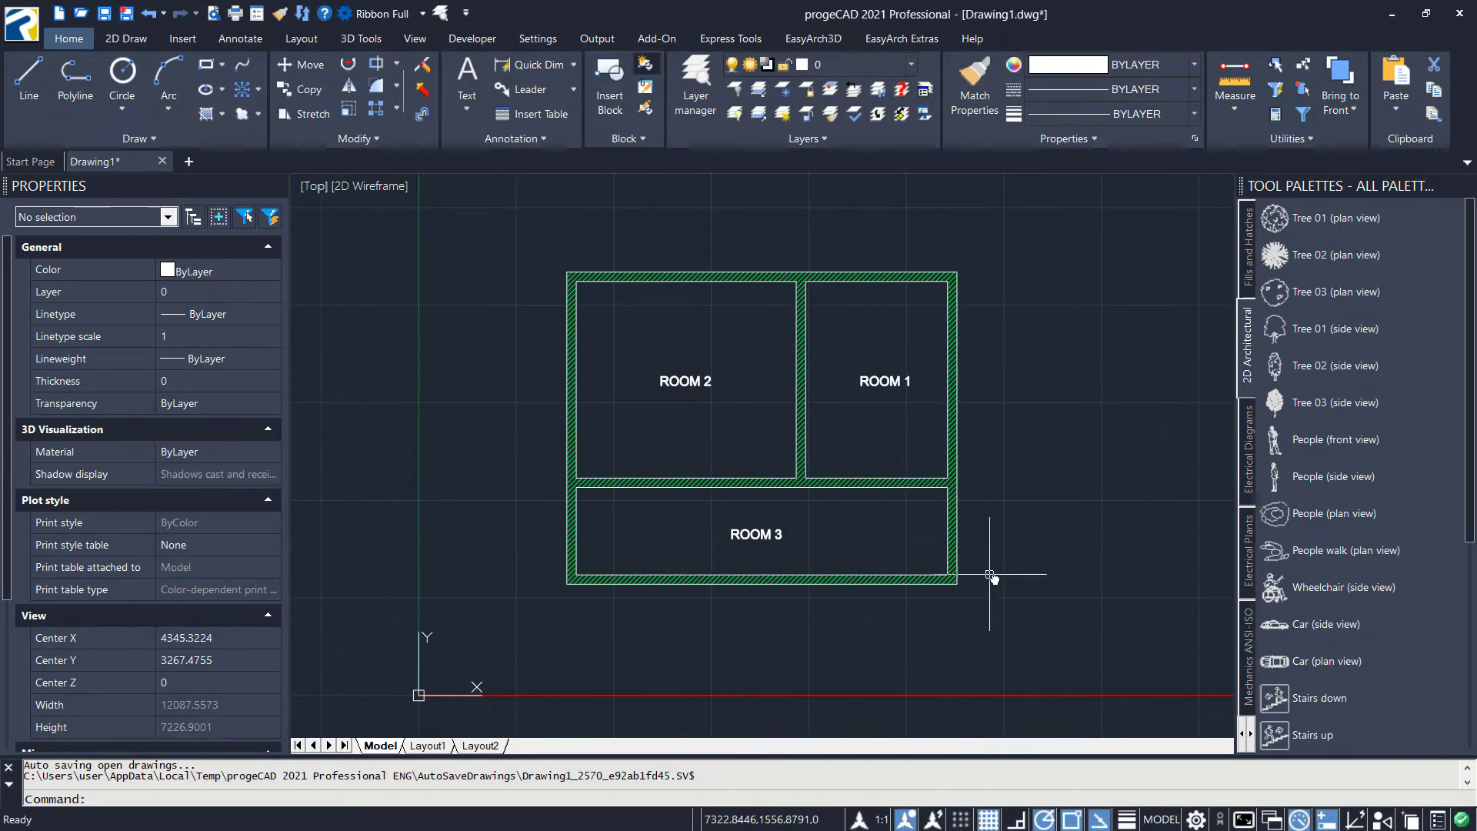
{"action": "left_click", "coordinate": [882, 821]}
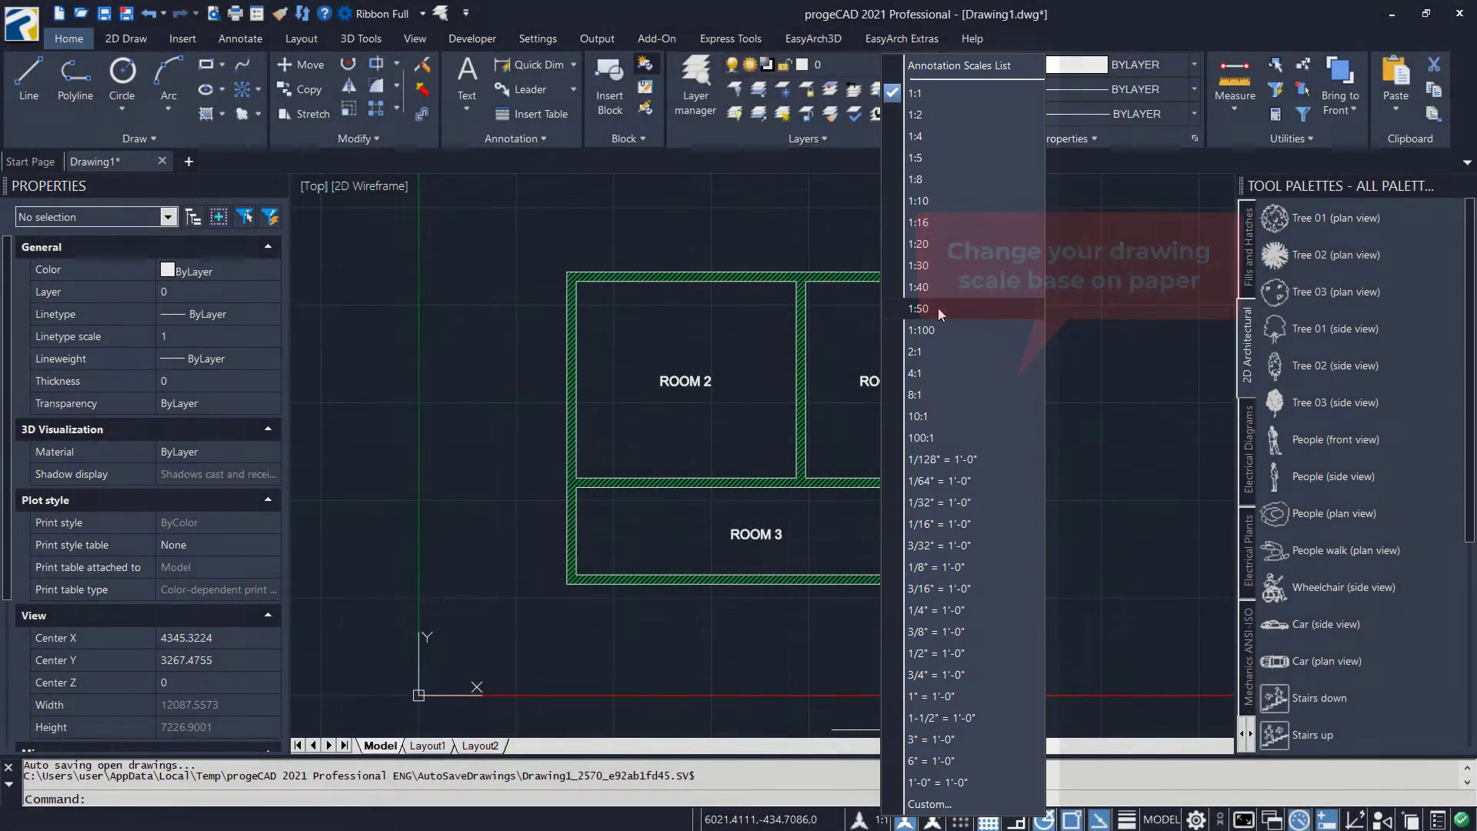
{"action": "left_click", "coordinate": [938, 309]}
- Add a linear dimension for the plan's overall width between its lower outer corners, placed below the bottom wall
{"action": "type", "text": "DIMLIN"}
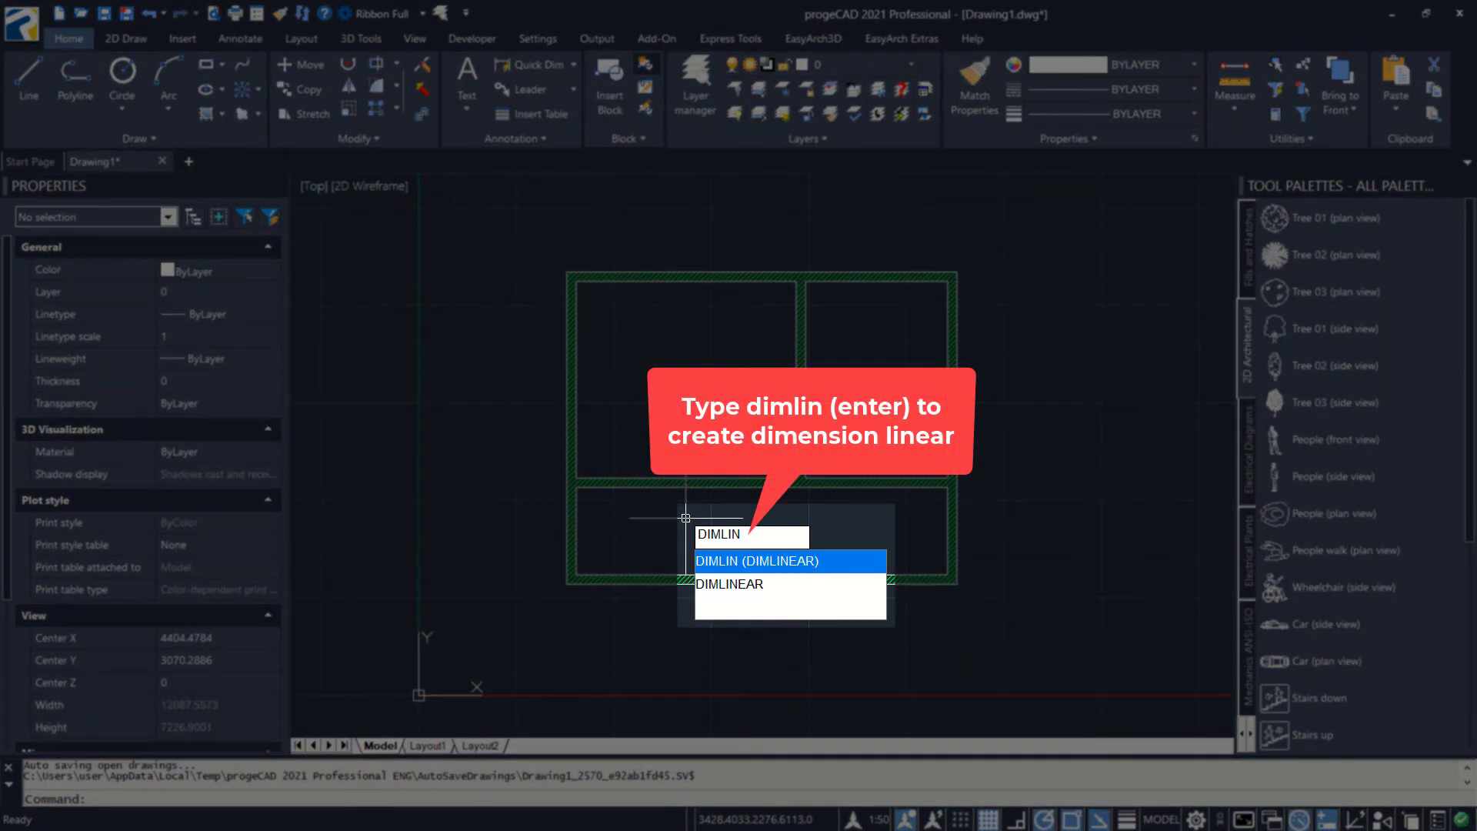
{"action": "key", "text": "Return"}
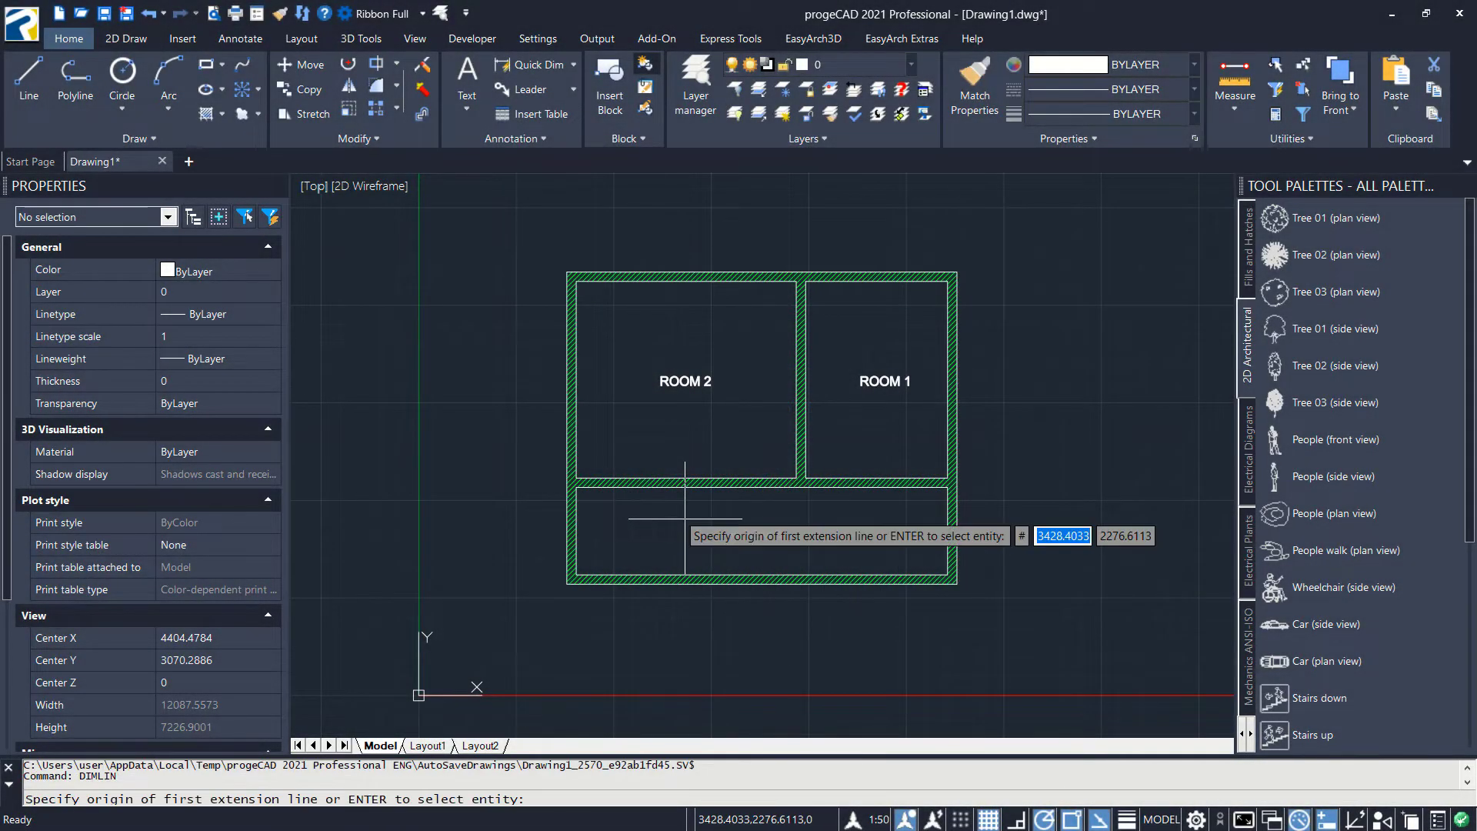
{"action": "left_click", "coordinate": [565, 582]}
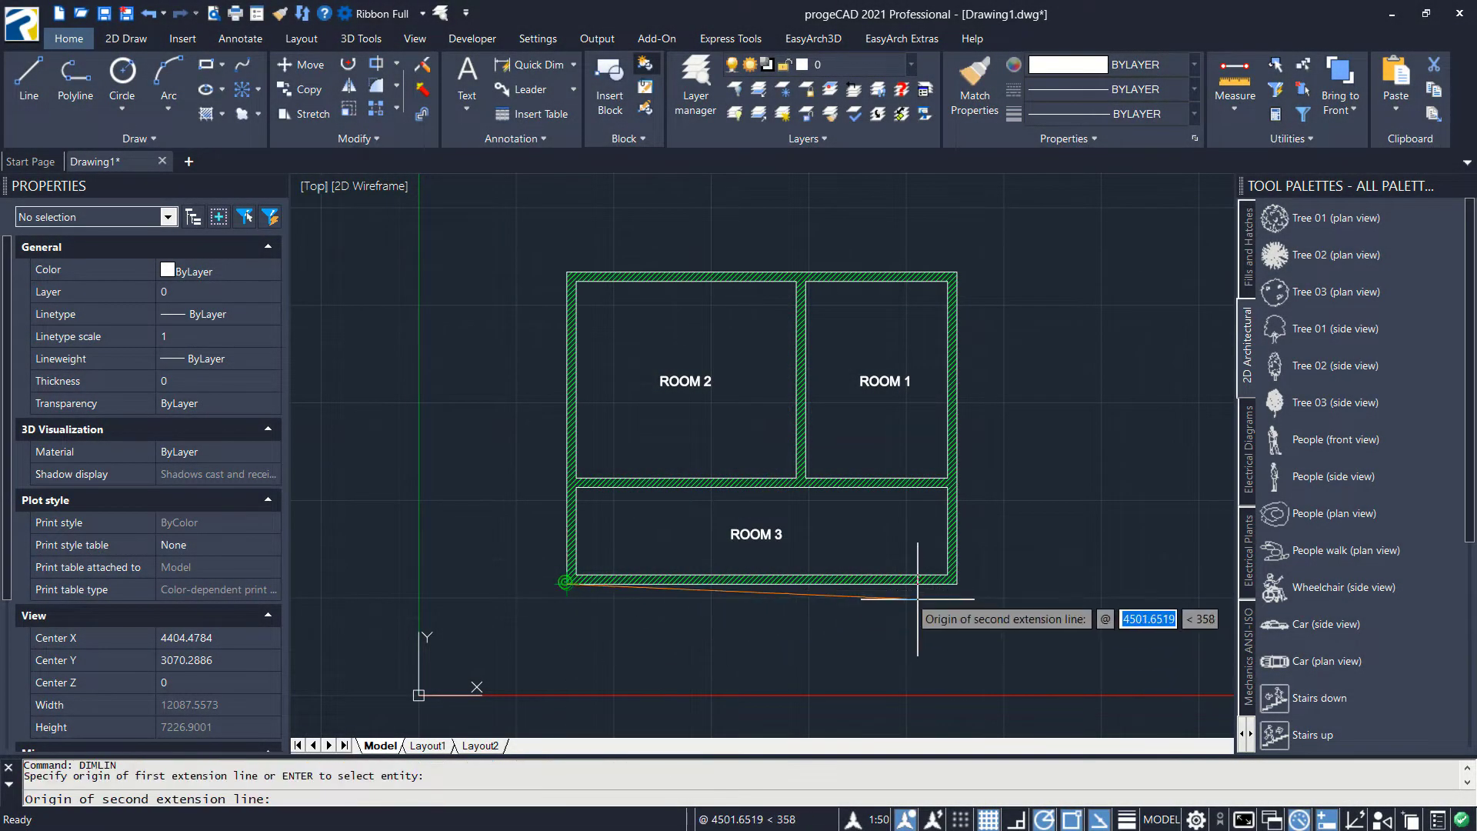
{"action": "left_click", "coordinate": [962, 585]}
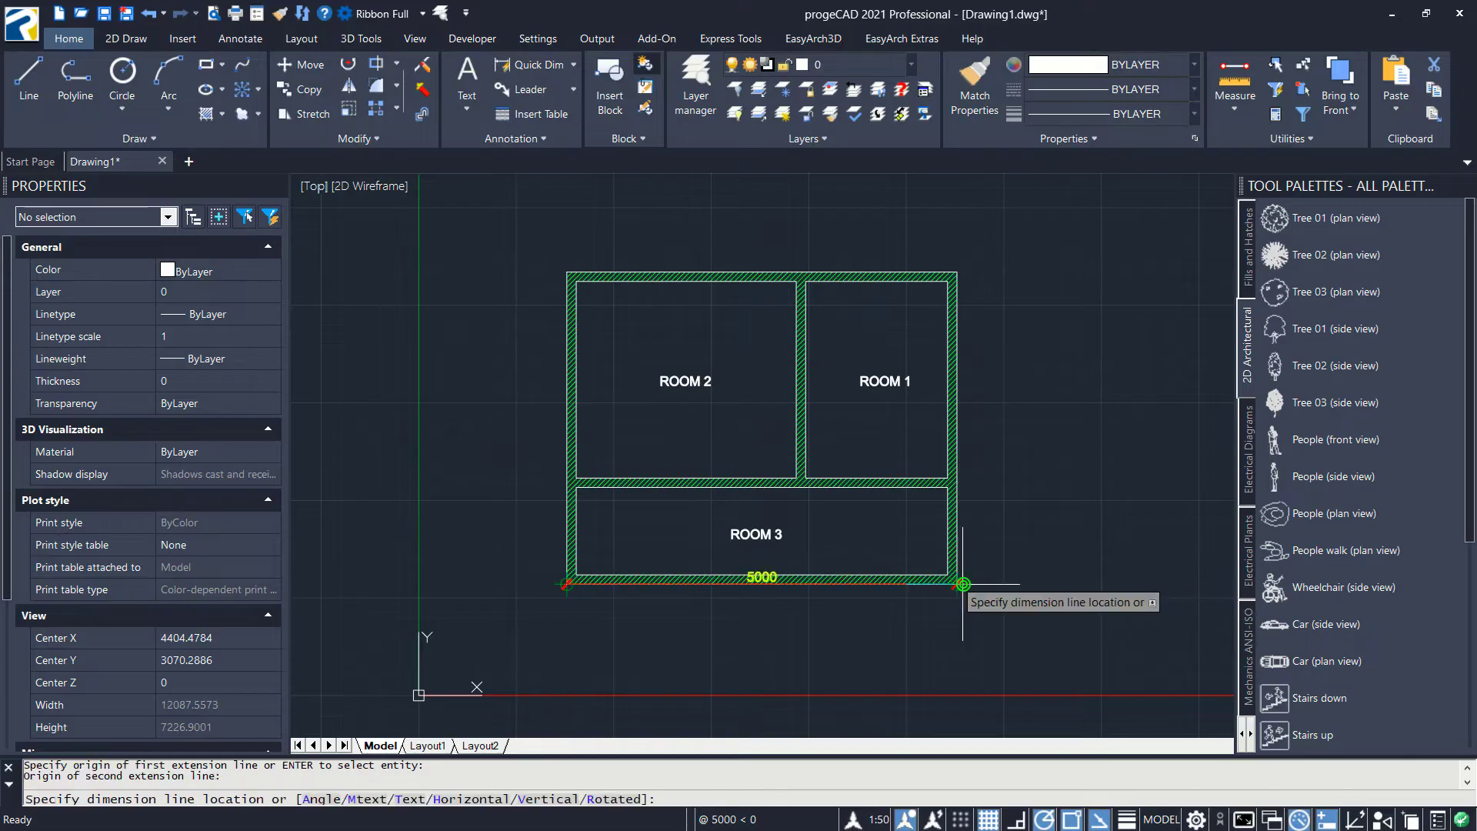
{"action": "left_click", "coordinate": [951, 615]}
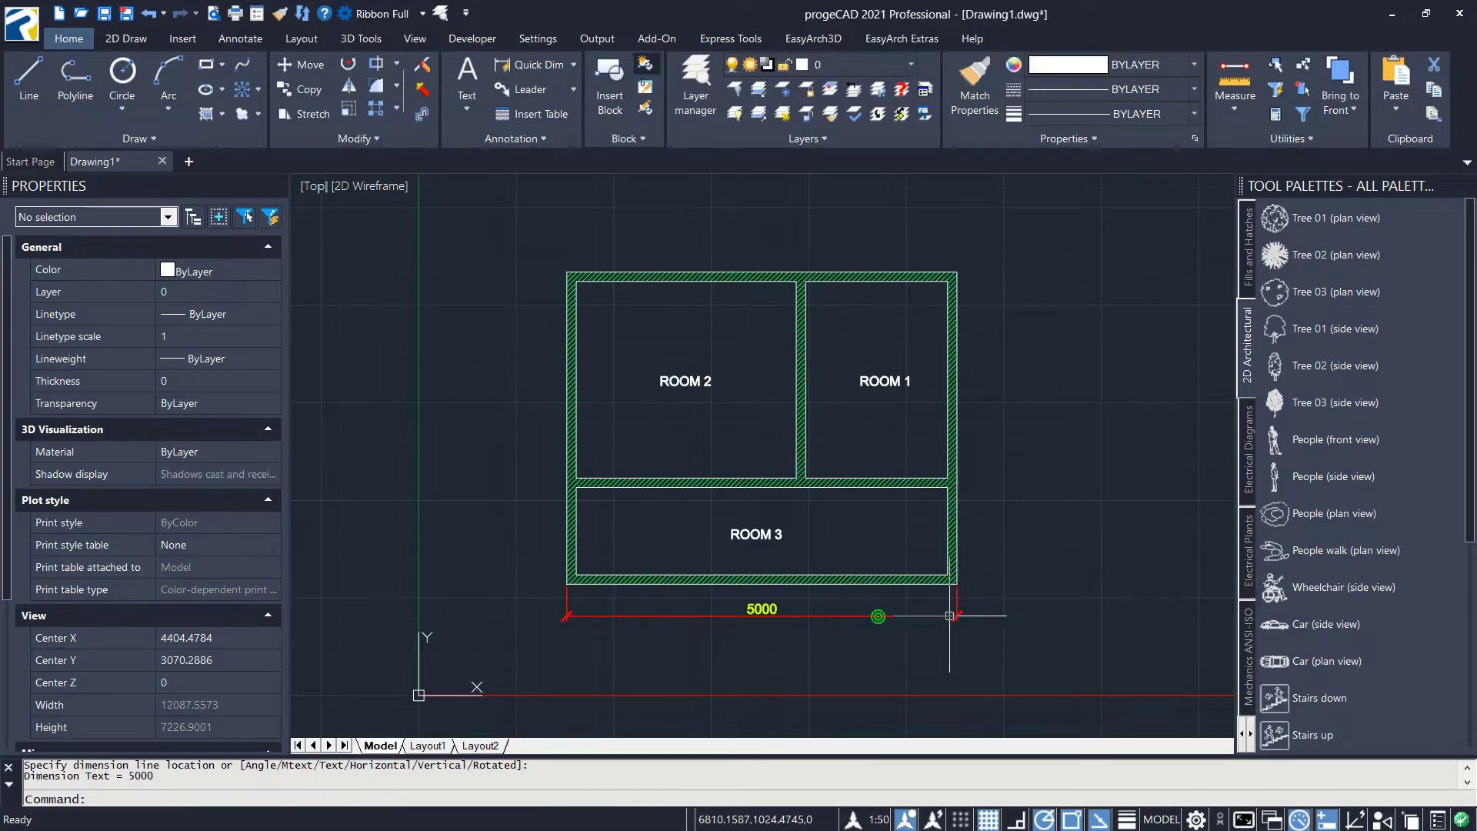
- Add a vertical linear dimension beside Room 3 from the lower-right outer corner to the partition wall's centreline, using Mid between 2 points
{"action": "scroll", "coordinate": [1008, 545], "scroll_direction": "up", "scroll_amount": 4}
{"action": "key", "text": "Return"}
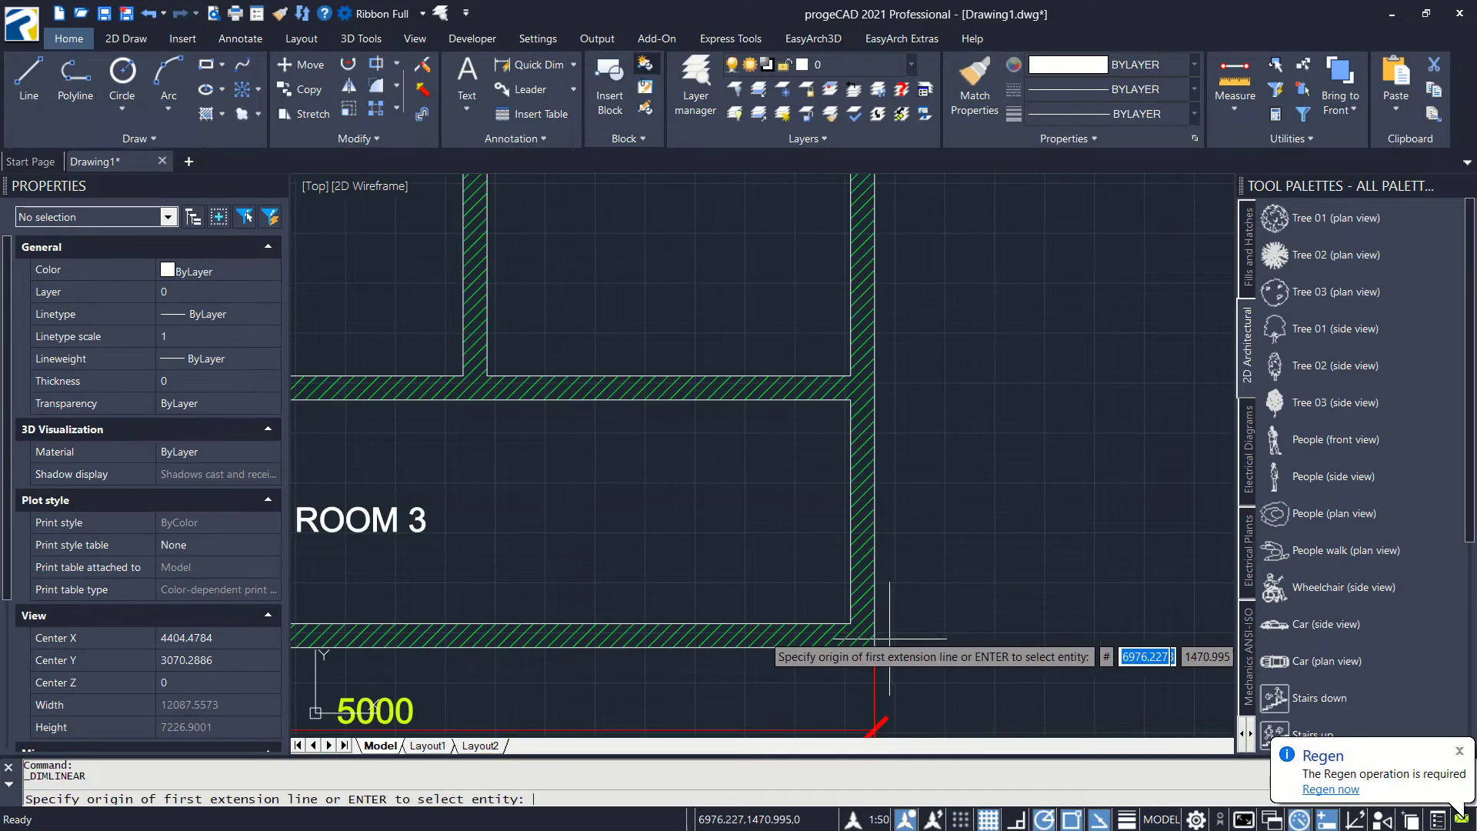
{"action": "left_click", "coordinate": [875, 646]}
{"action": "scroll", "coordinate": [891, 407], "scroll_direction": "up", "scroll_amount": 3}
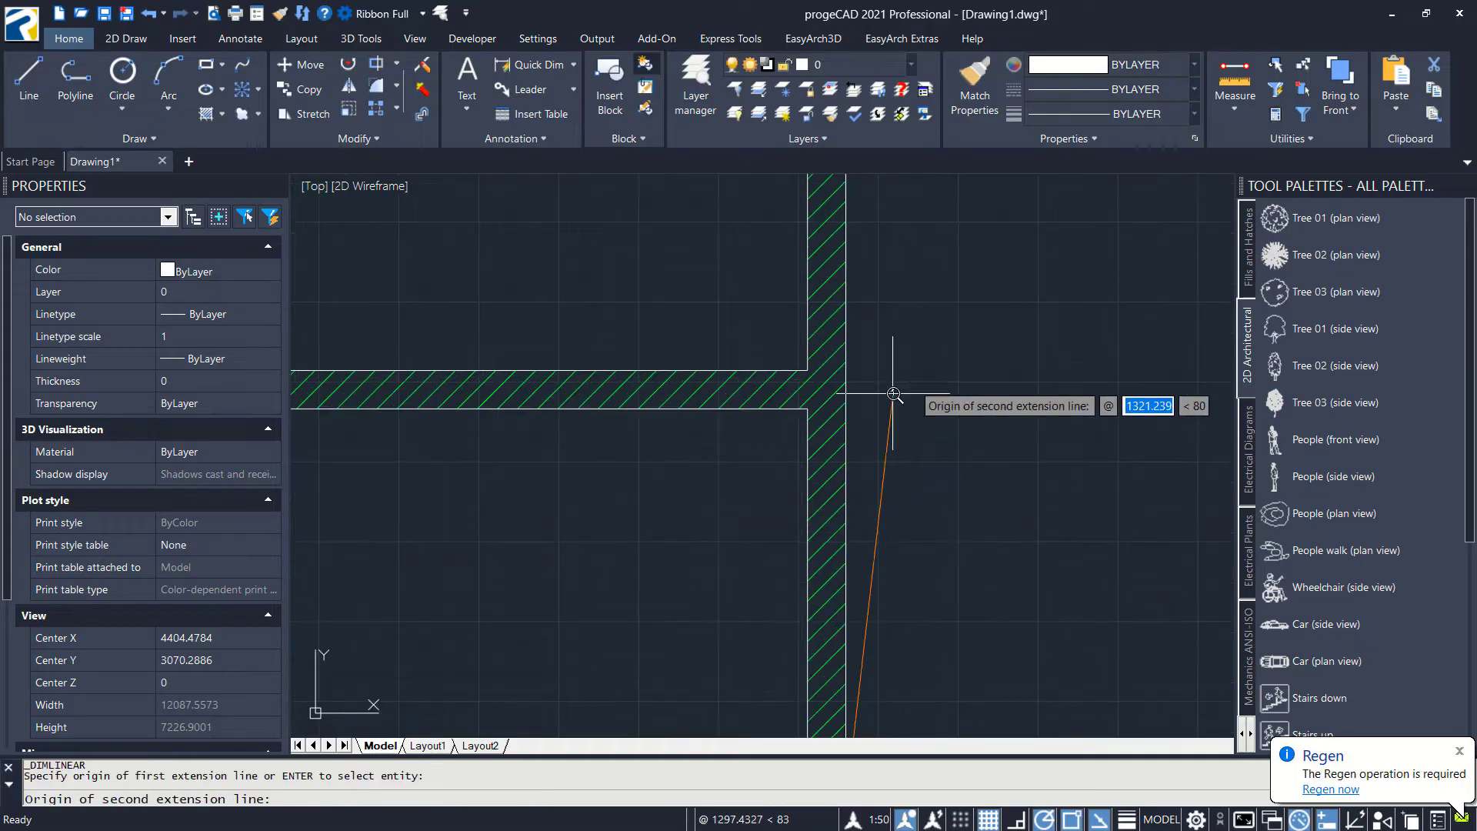
{"action": "right_click", "coordinate": [892, 393], "text": "shift"}
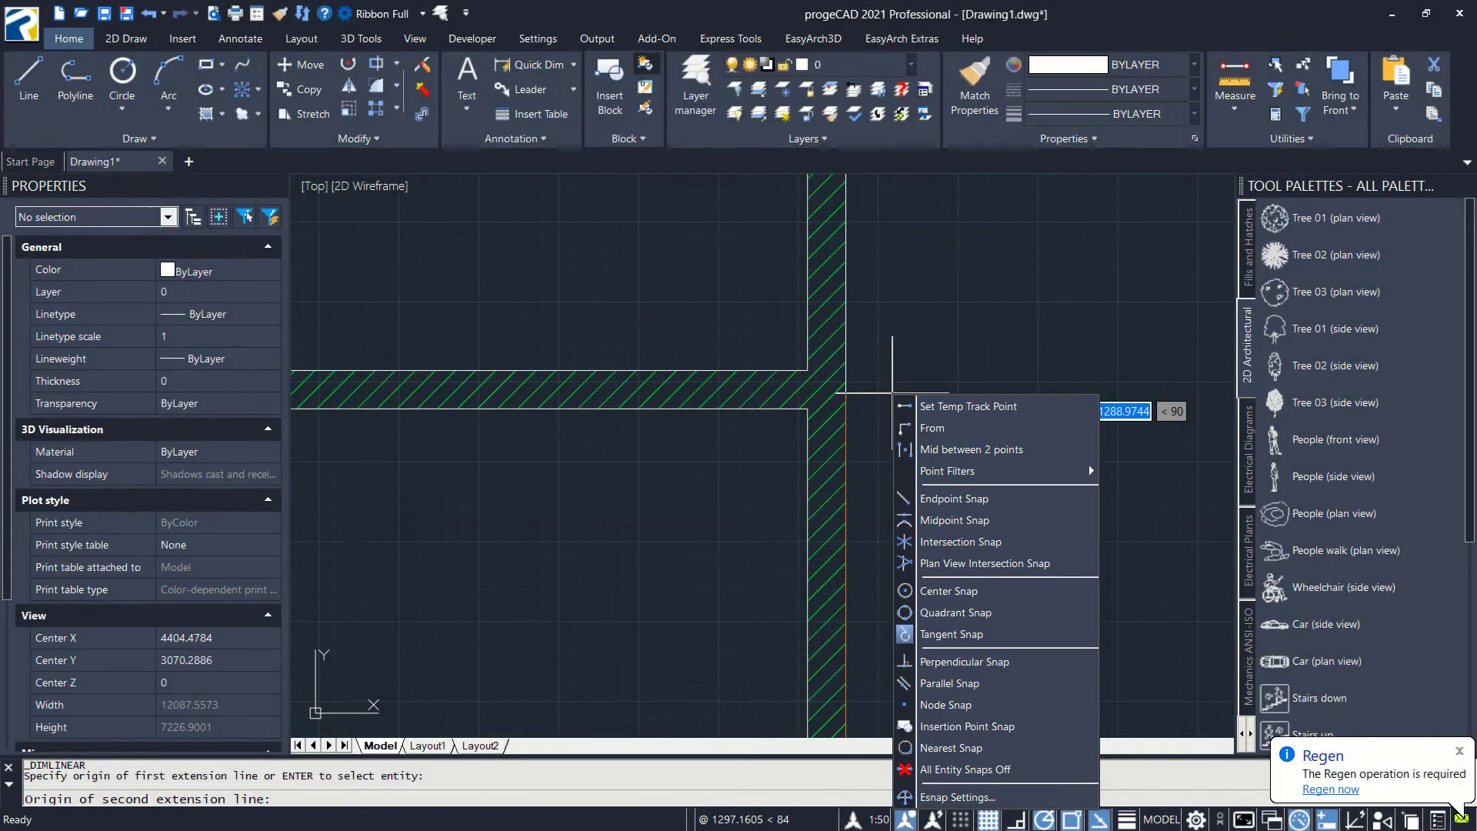
{"action": "left_click", "coordinate": [967, 450]}
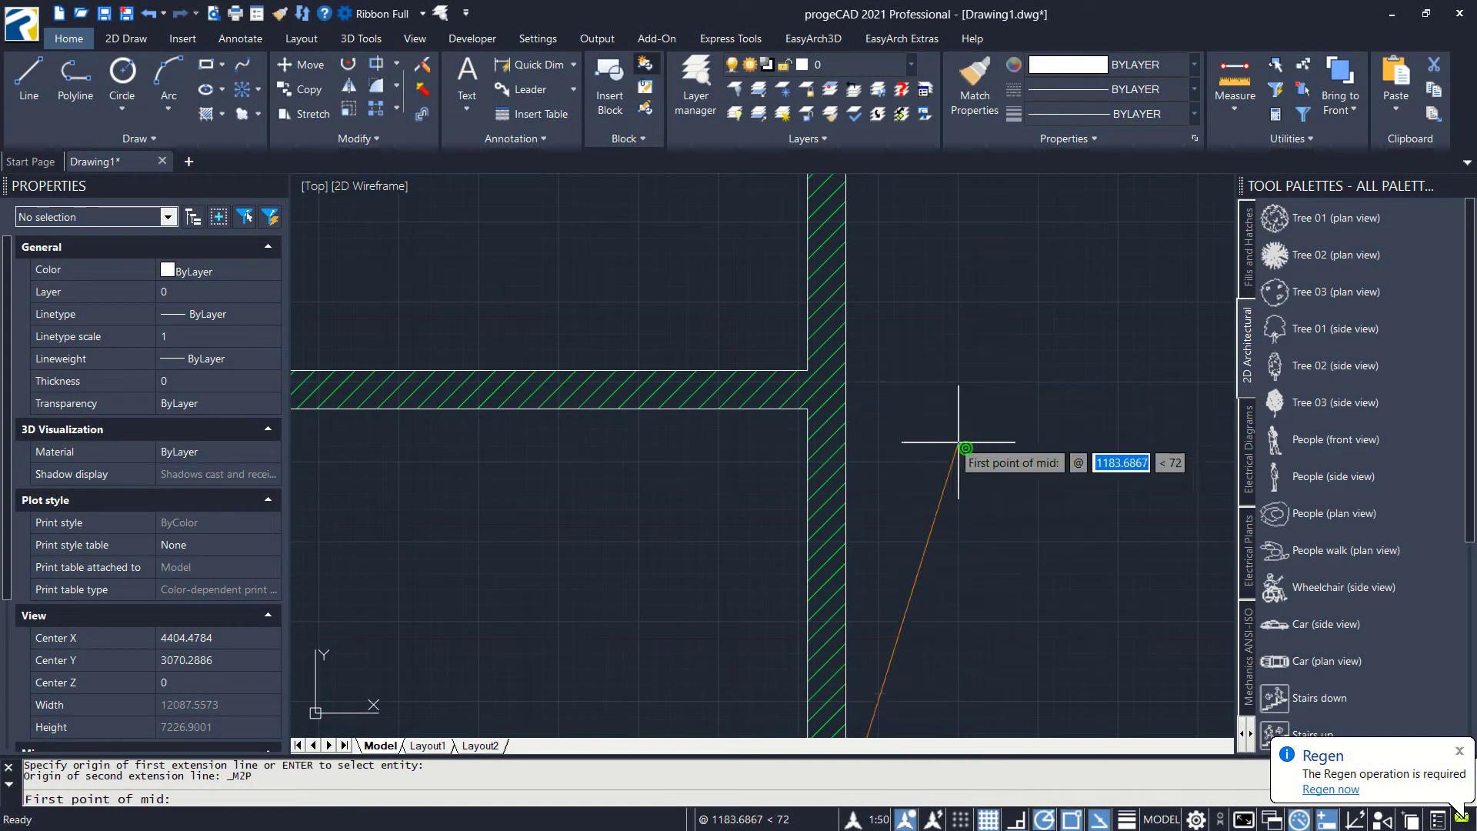
{"action": "left_click", "coordinate": [807, 408]}
{"action": "left_click", "coordinate": [806, 373]}
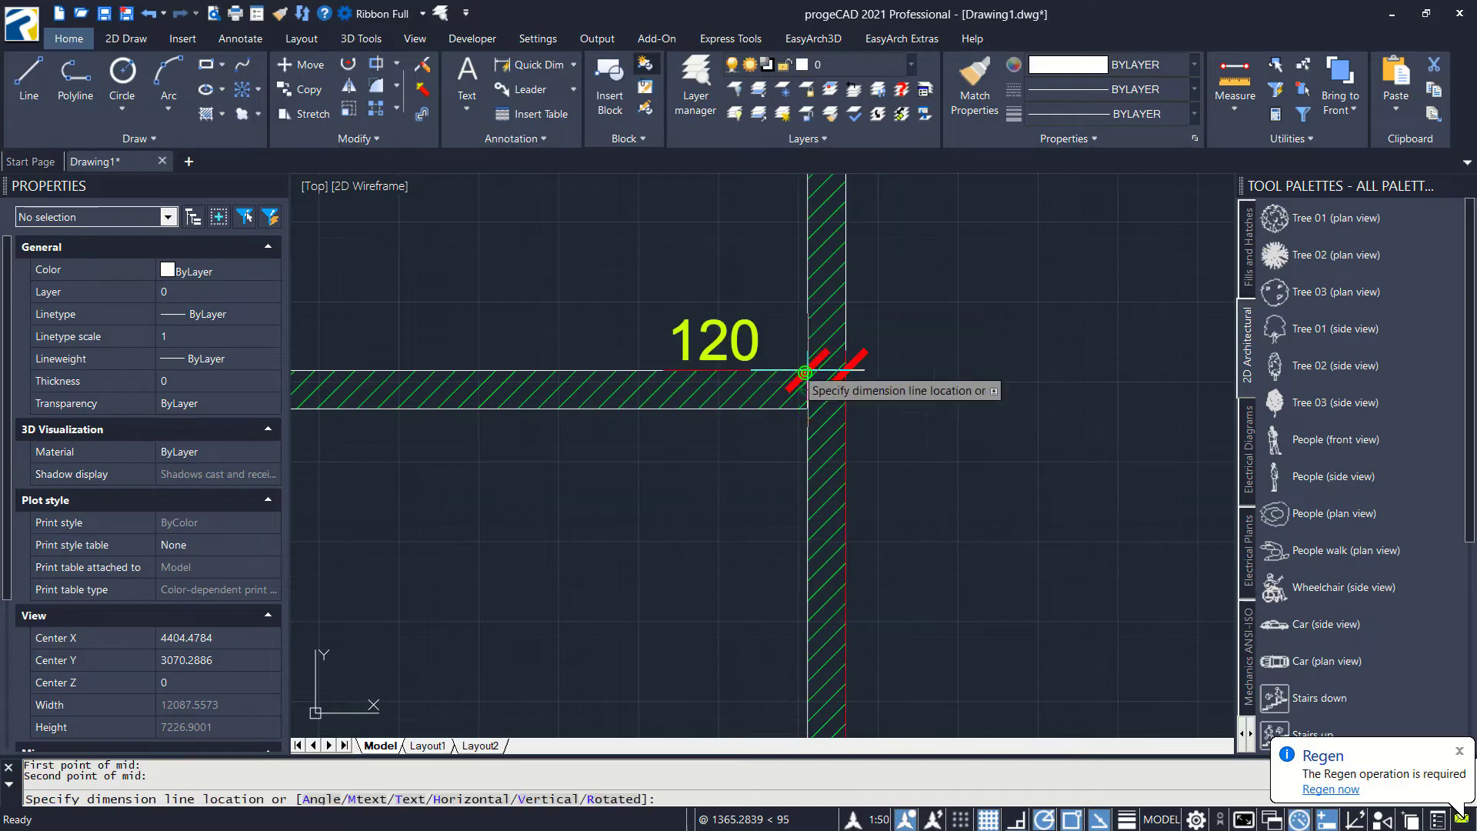
{"action": "scroll", "coordinate": [925, 425], "scroll_direction": "down", "scroll_amount": 3}
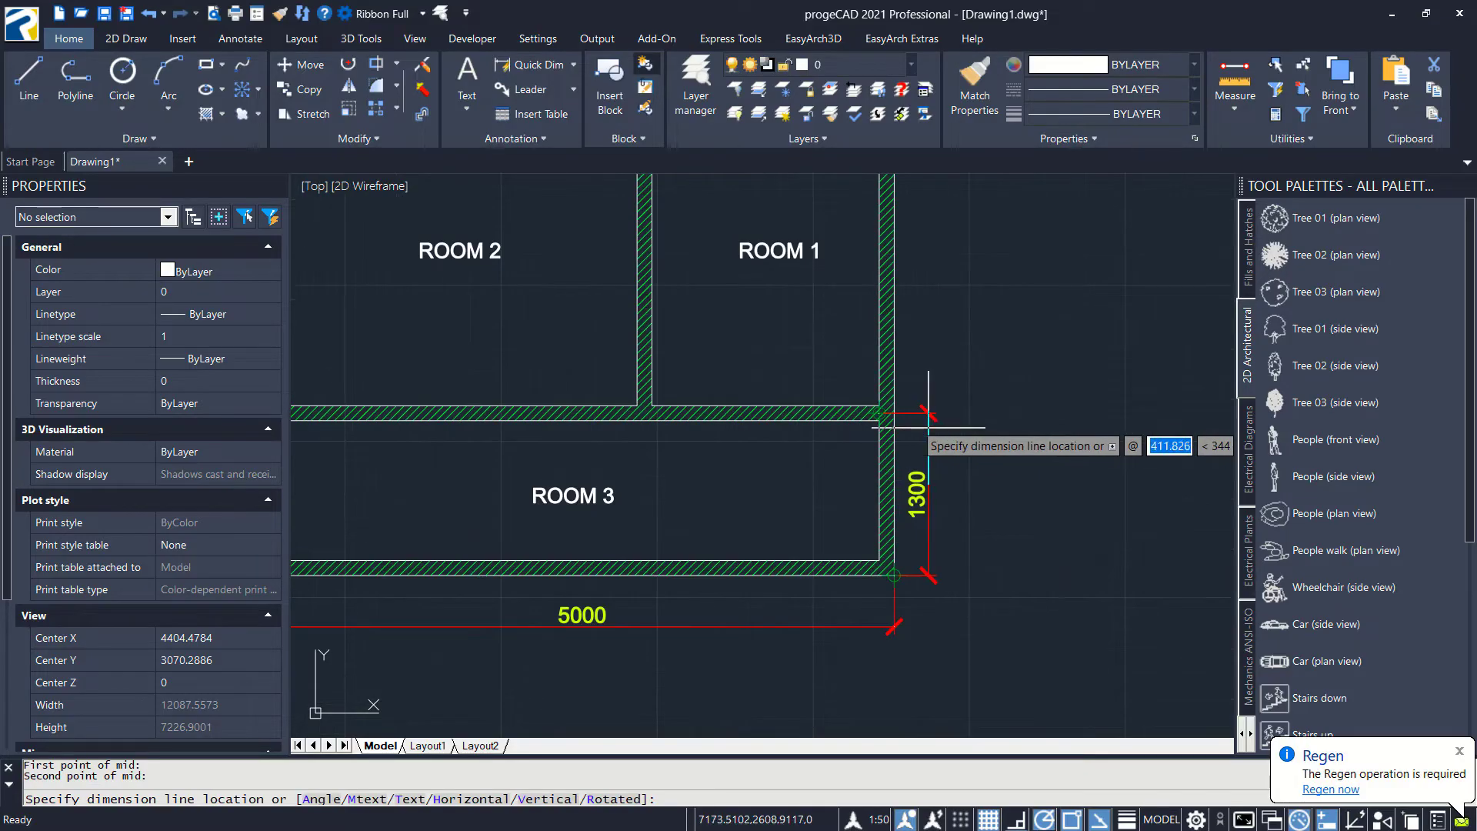
{"action": "left_click", "coordinate": [929, 428]}
- Dimension from the partition wall's centreline up to the plan's upper-right outer corner, aligned with the Room 3 height dimension
{"action": "key", "text": "Return"}
{"action": "scroll", "coordinate": [884, 481], "scroll_direction": "up", "scroll_amount": 3}
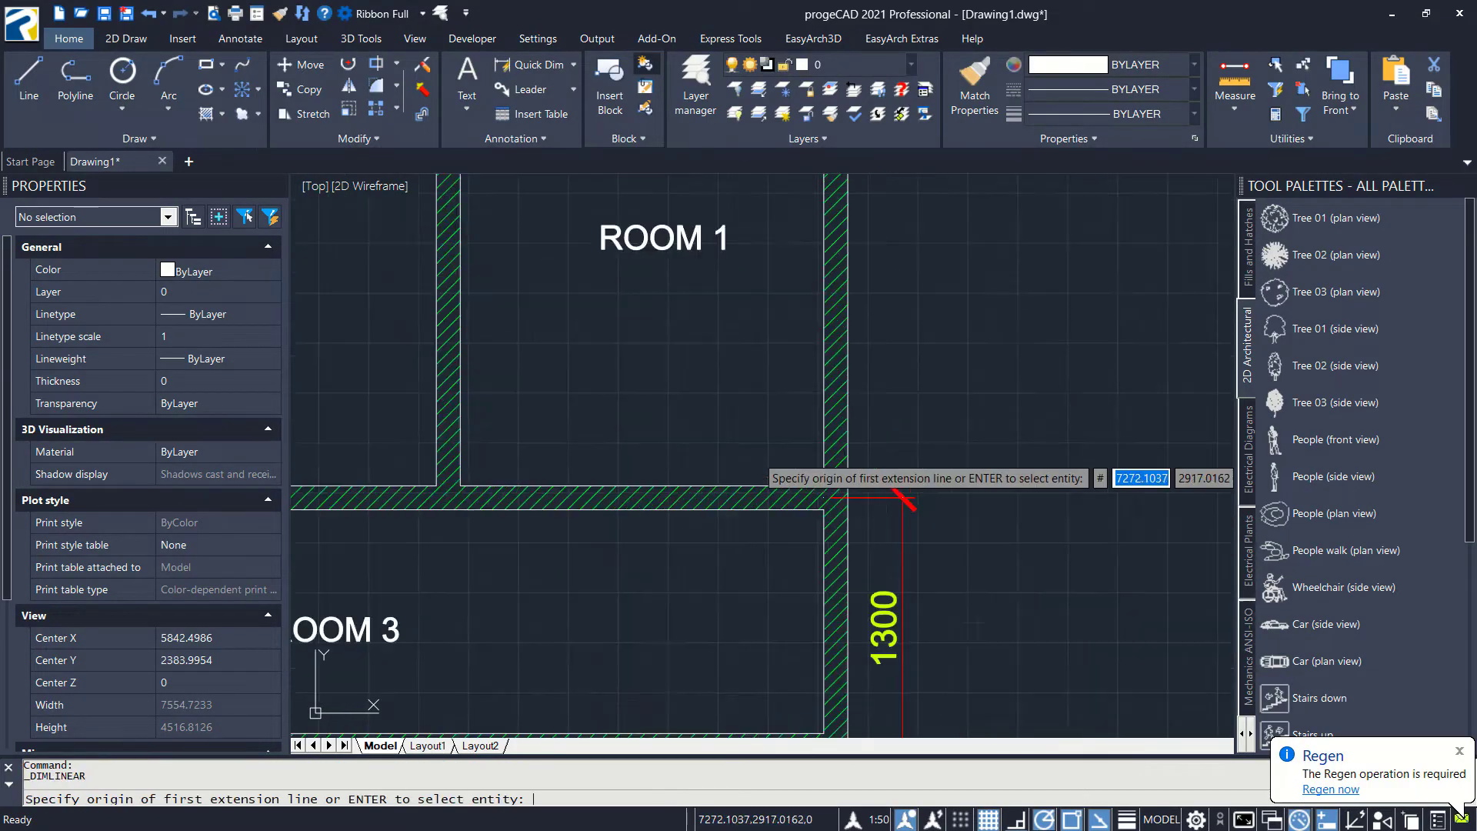
{"action": "left_click", "coordinate": [803, 519]}
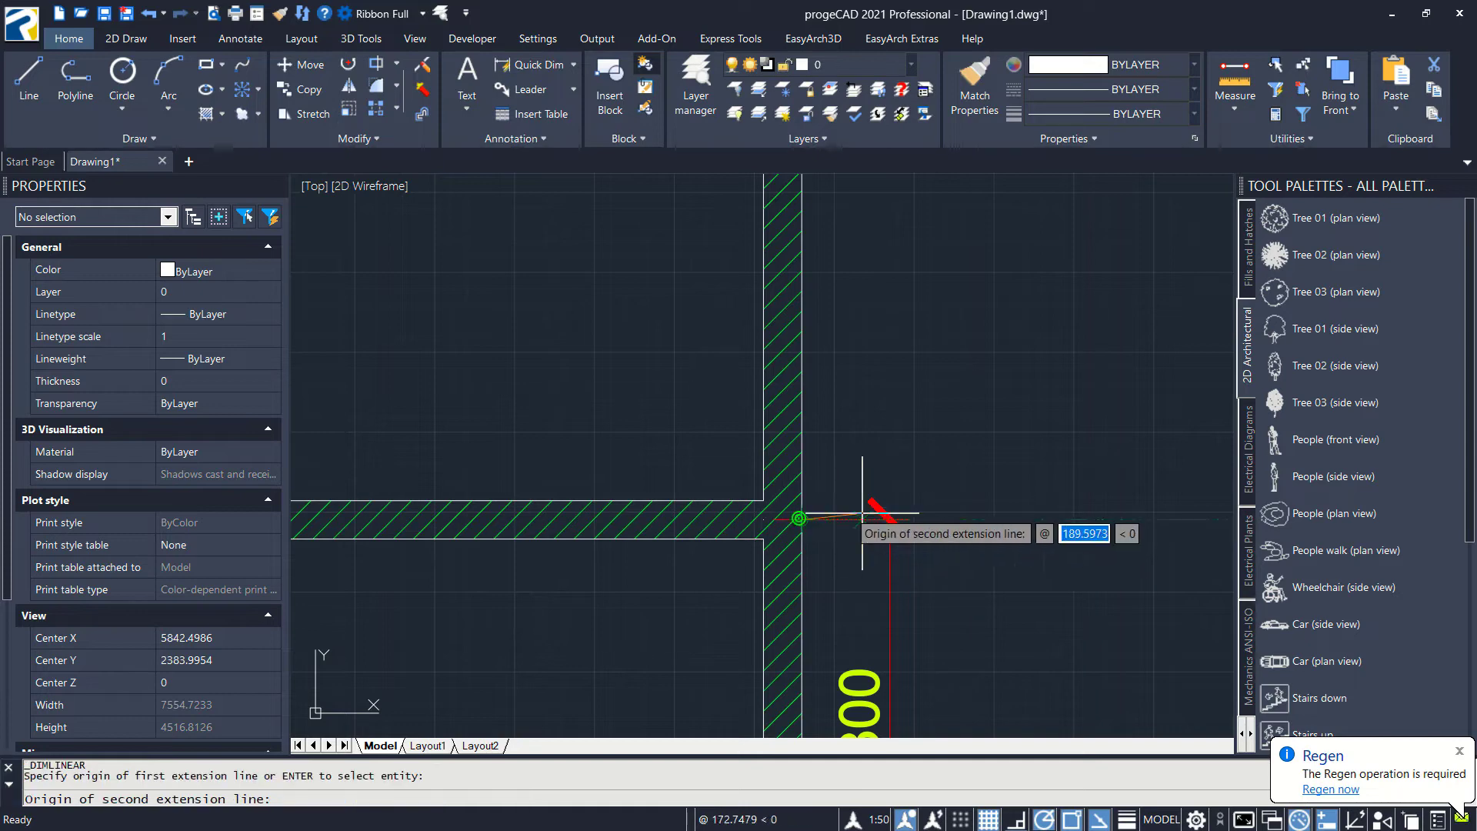
{"action": "scroll", "coordinate": [889, 477], "scroll_direction": "down", "scroll_amount": 3}
{"action": "middle_click_drag", "start_coordinate": [916, 419], "coordinate": [905, 534]}
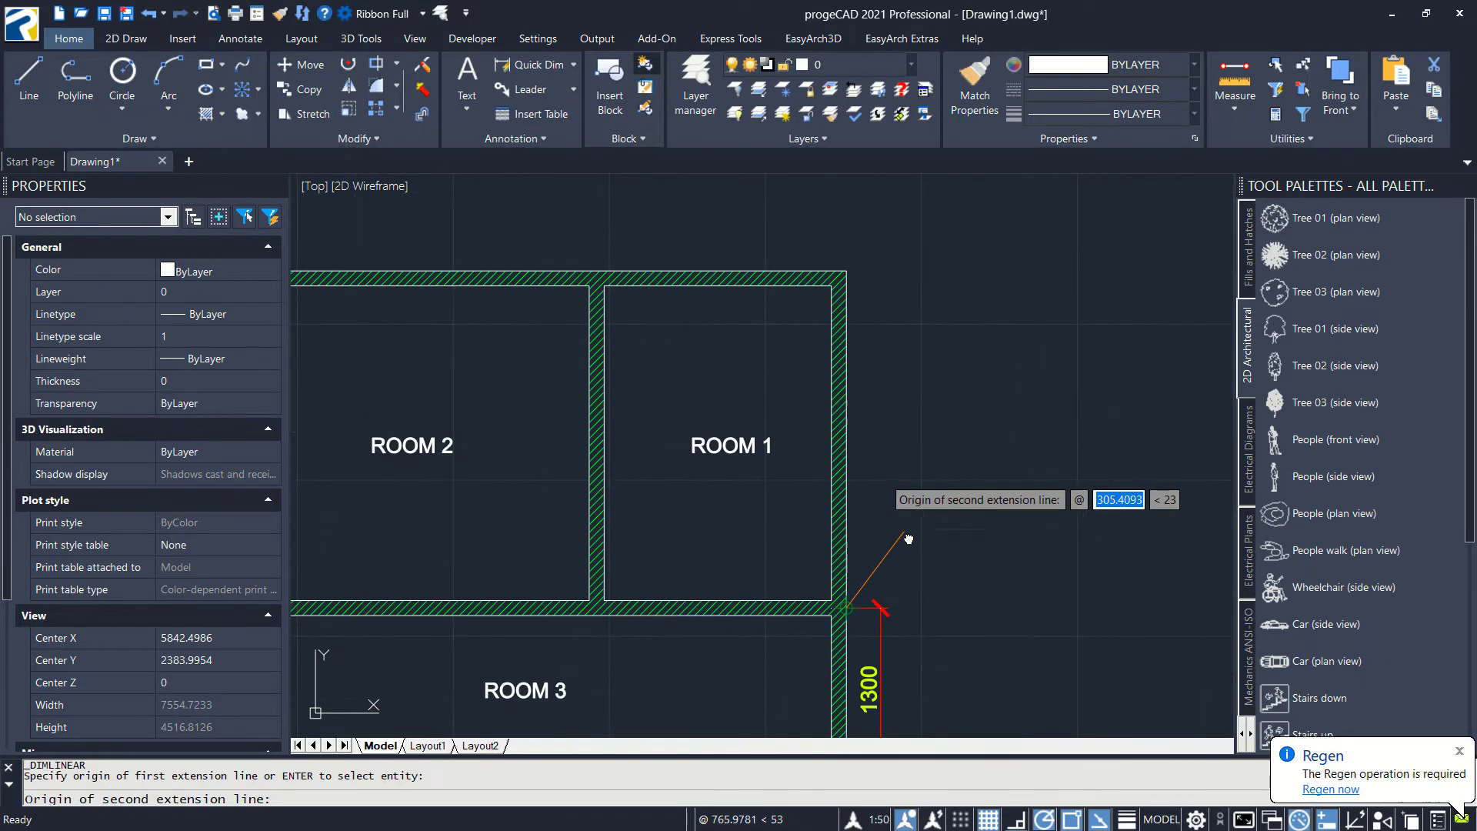
{"action": "left_click", "coordinate": [849, 270]}
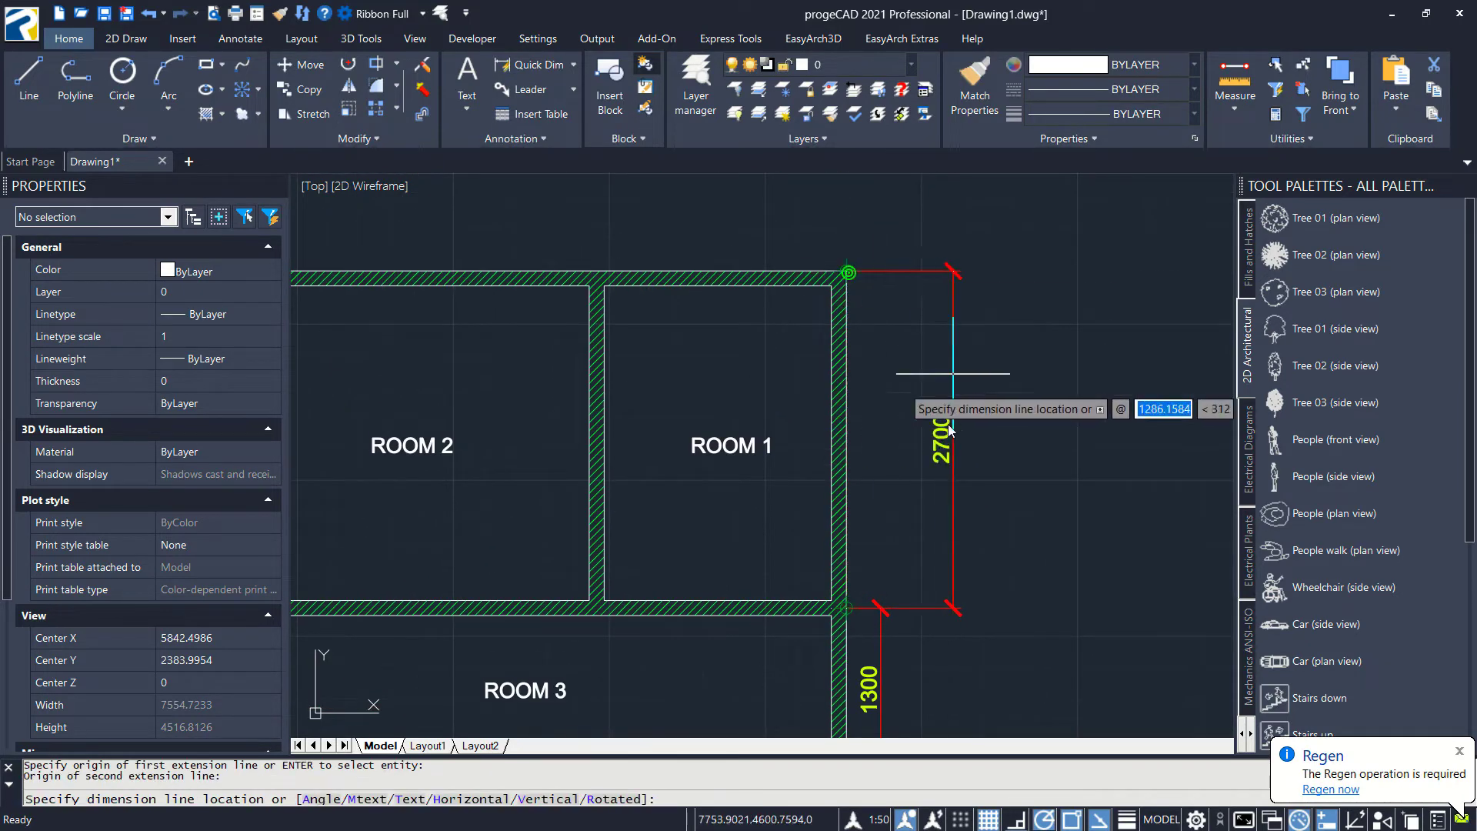
{"action": "left_click", "coordinate": [884, 607]}
- Add a linear dimension for the plan's overall height between its right outer corners, placed outside the two partial height dimensions
{"action": "key", "text": "Return"}
{"action": "left_click", "coordinate": [847, 271]}
{"action": "scroll", "coordinate": [884, 324], "scroll_direction": "down", "scroll_amount": 3}
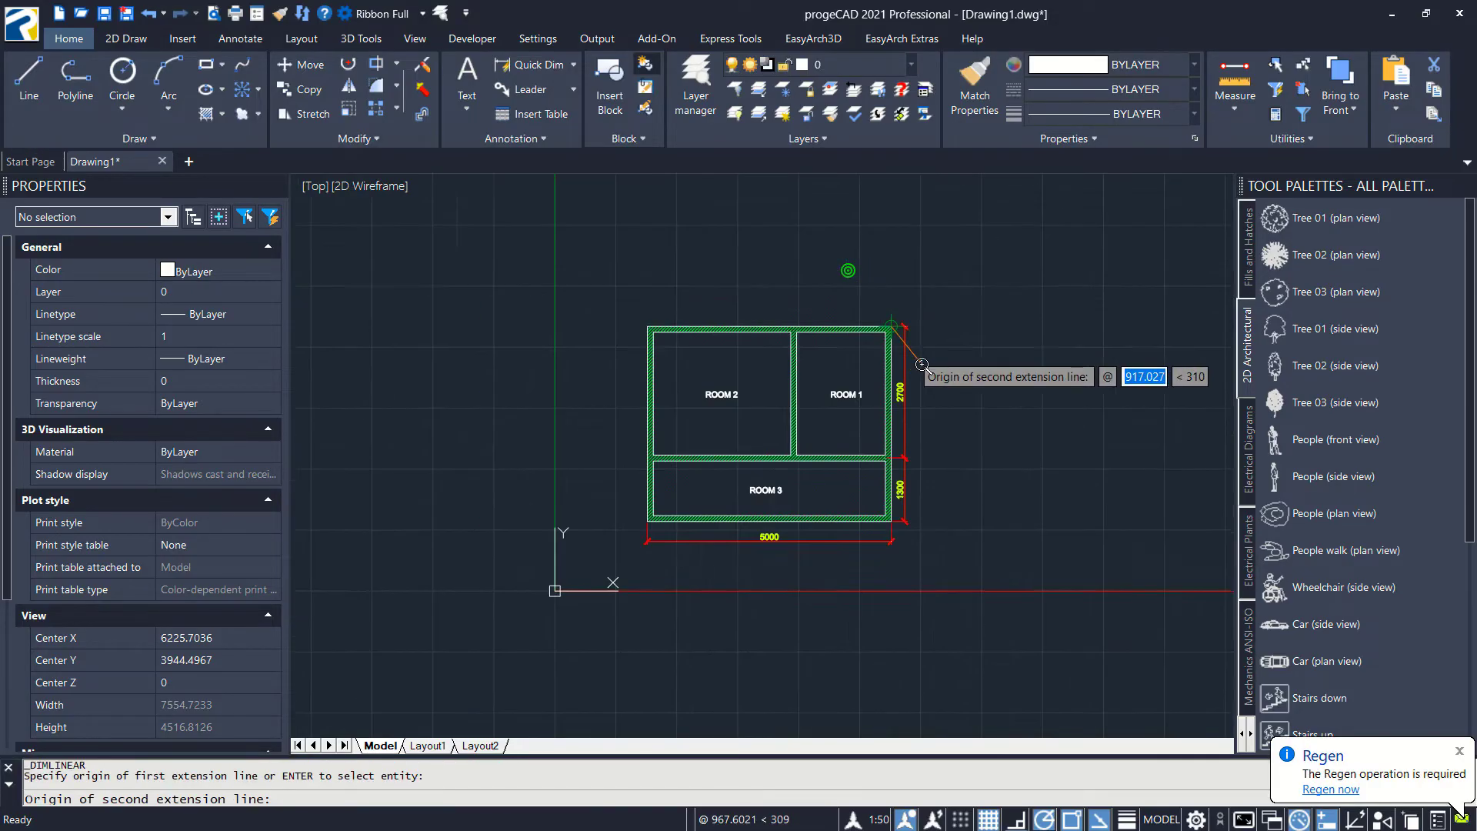
{"action": "scroll", "coordinate": [900, 429], "scroll_direction": "up", "scroll_amount": 4}
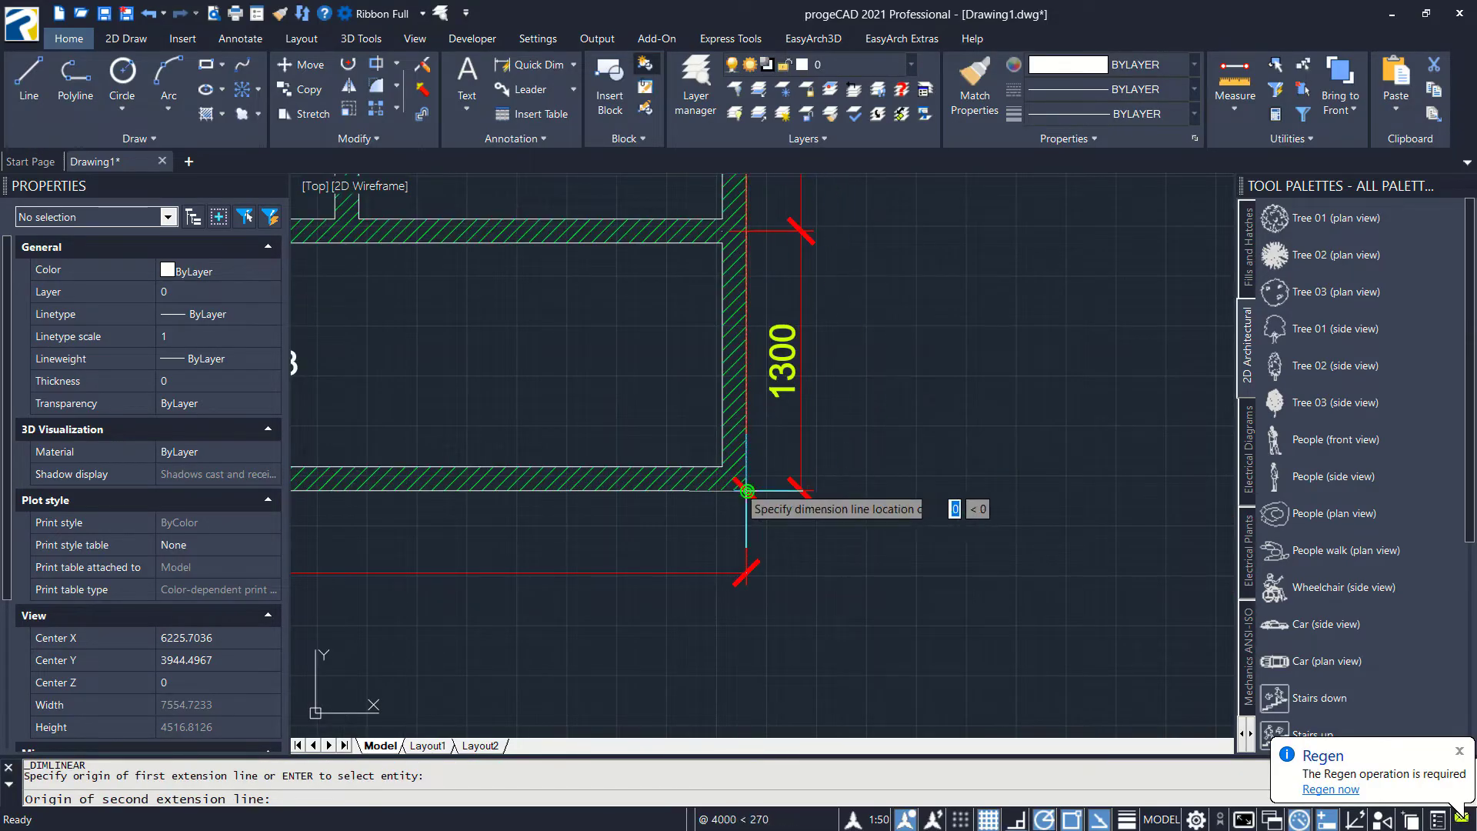
{"action": "left_click", "coordinate": [747, 491]}
{"action": "left_click", "coordinate": [876, 488]}
- Stretch the upper extension line origin of the Room 3 height dimension from the right wall's inner face to its outer face
{"action": "scroll", "coordinate": [908, 415], "scroll_direction": "down", "scroll_amount": 2}
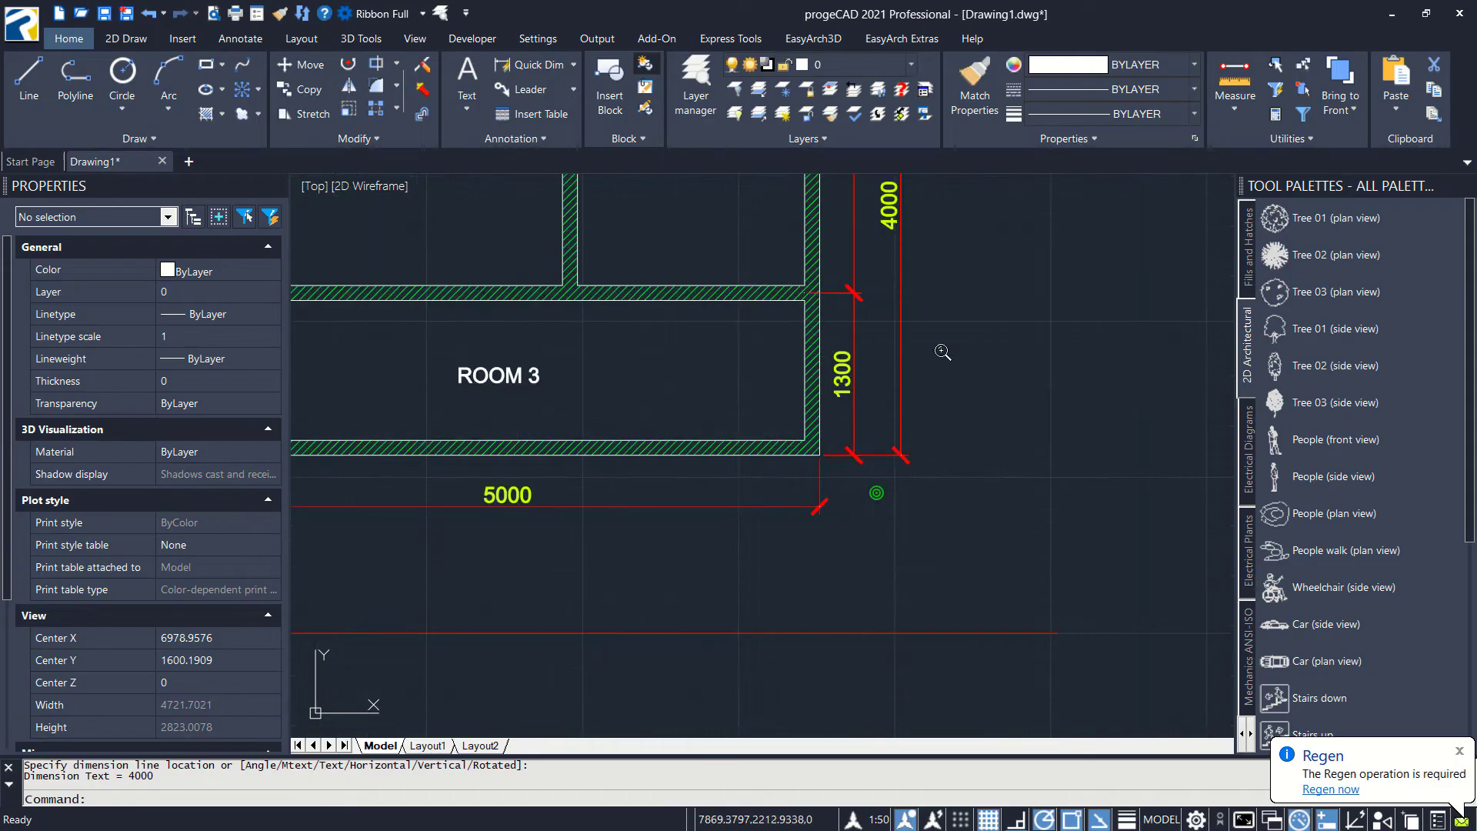
{"action": "middle_click_drag", "start_coordinate": [940, 349], "coordinate": [904, 533]}
{"action": "scroll", "coordinate": [834, 475], "scroll_direction": "up", "scroll_amount": 3}
{"action": "left_click", "coordinate": [732, 501]}
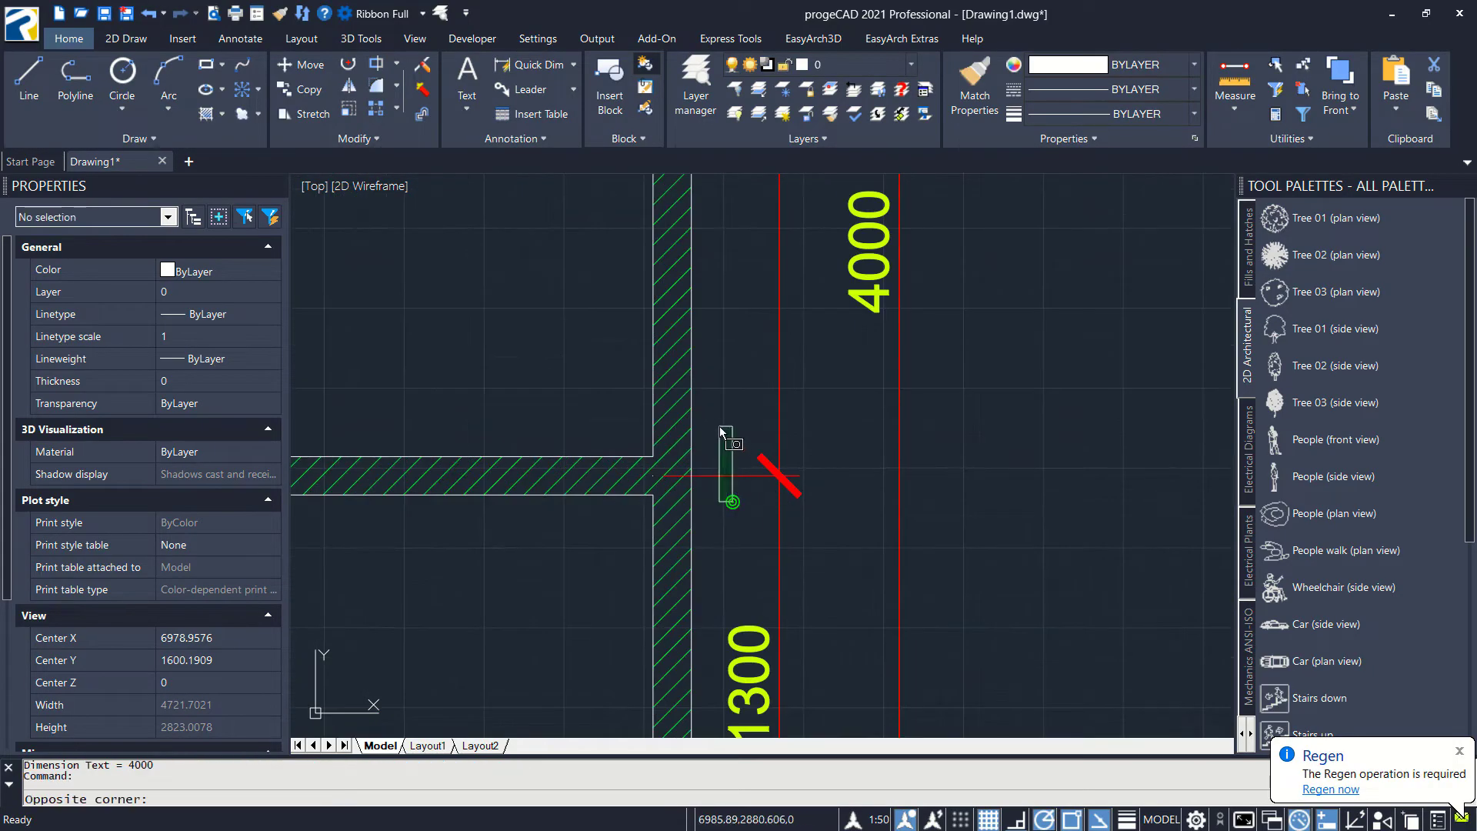
{"action": "left_click", "coordinate": [698, 457]}
{"action": "left_click", "coordinate": [653, 476]}
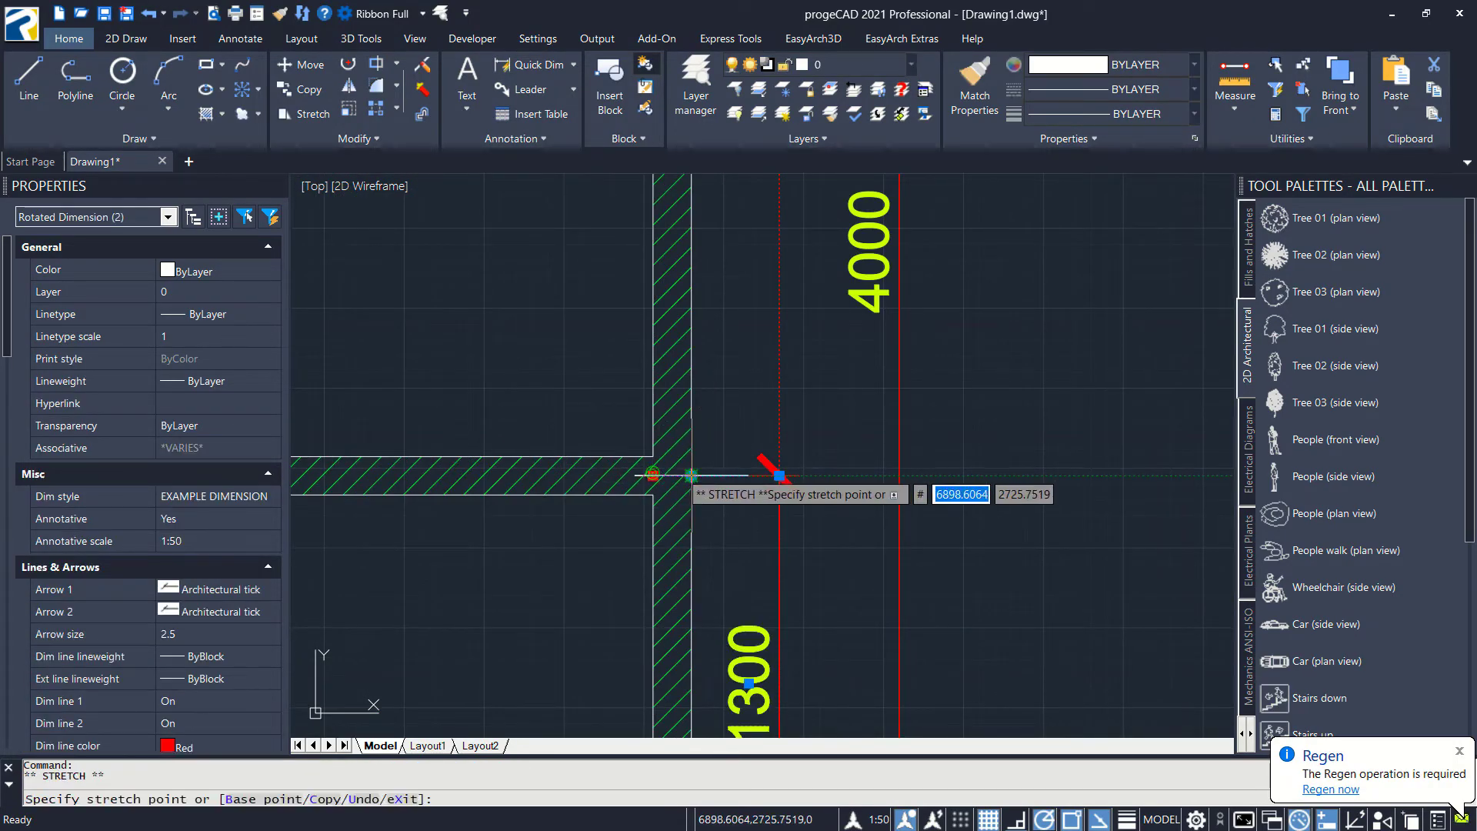
{"action": "left_click", "coordinate": [690, 476]}
{"action": "key", "text": "Escape"}
- Add a horizontal linear dimension above Room 1 from the upper-right outer corner to the vertical partition's centreline, using Mid between 2 points
{"action": "scroll", "coordinate": [788, 386], "scroll_direction": "down", "scroll_amount": 5}
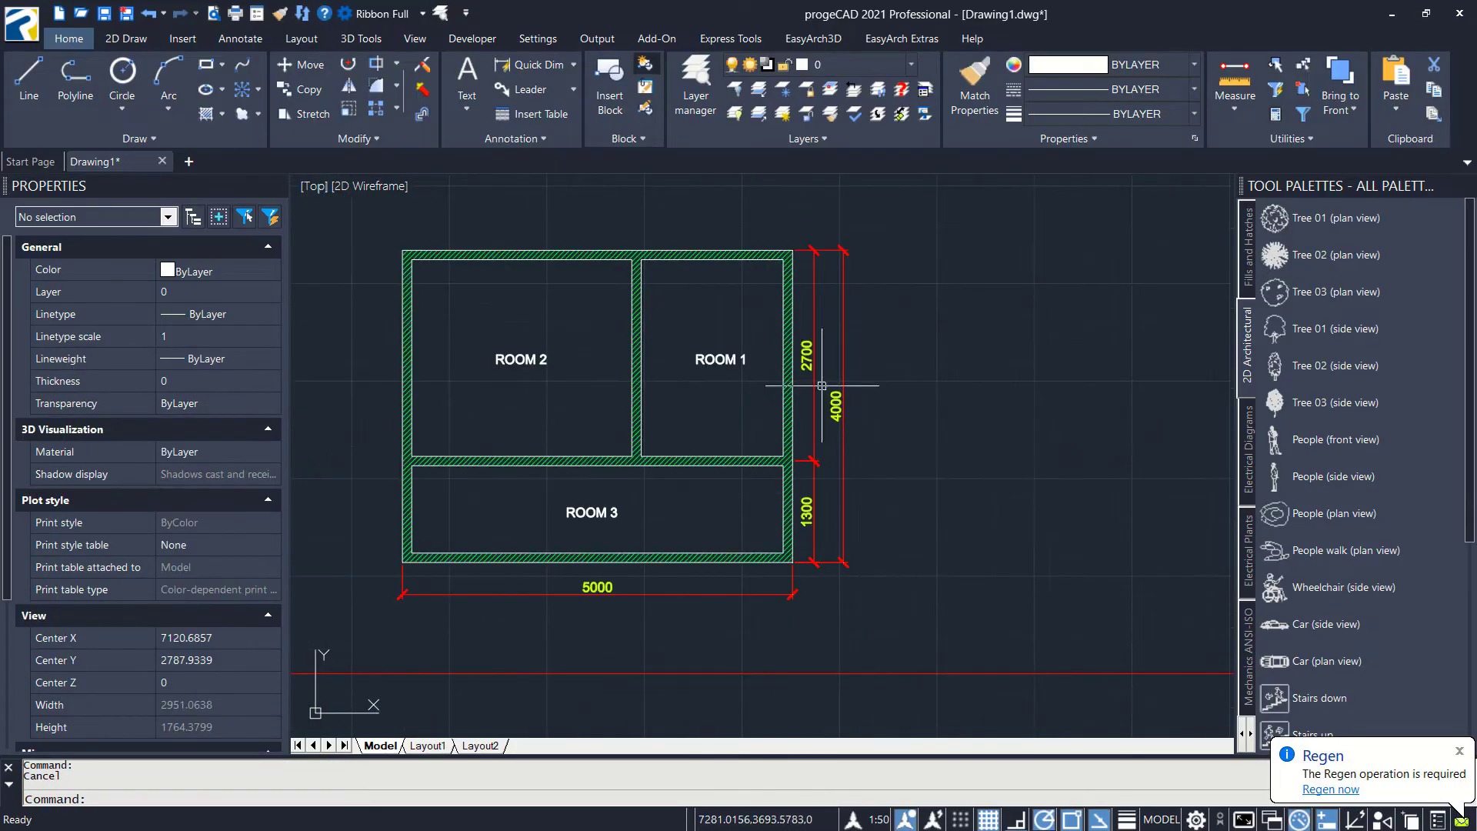
{"action": "scroll", "coordinate": [752, 372], "scroll_direction": "up", "scroll_amount": 3}
{"action": "middle_click_drag", "start_coordinate": [752, 371], "coordinate": [895, 379]}
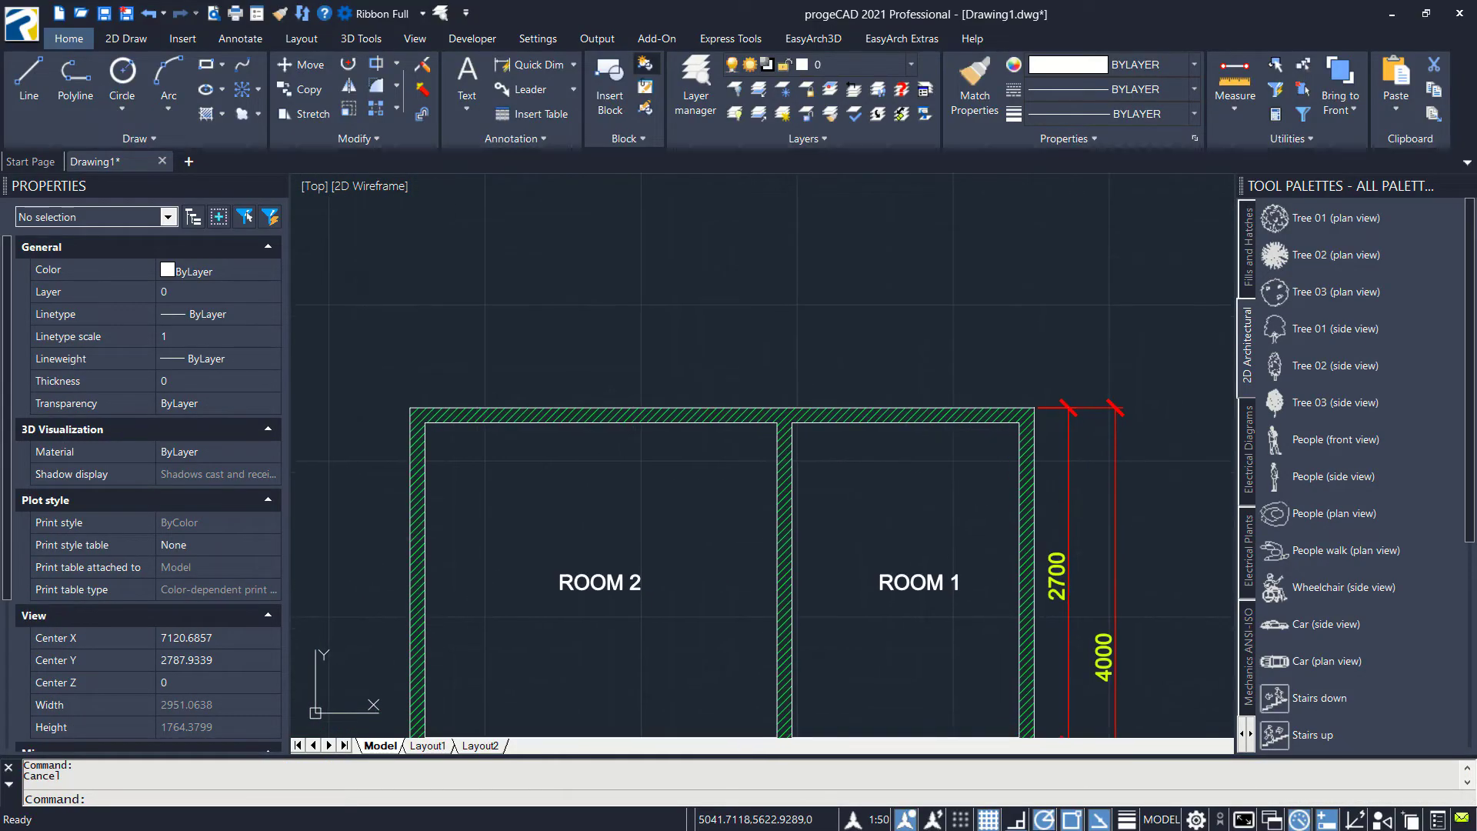
{"action": "type", "text": "DI"}
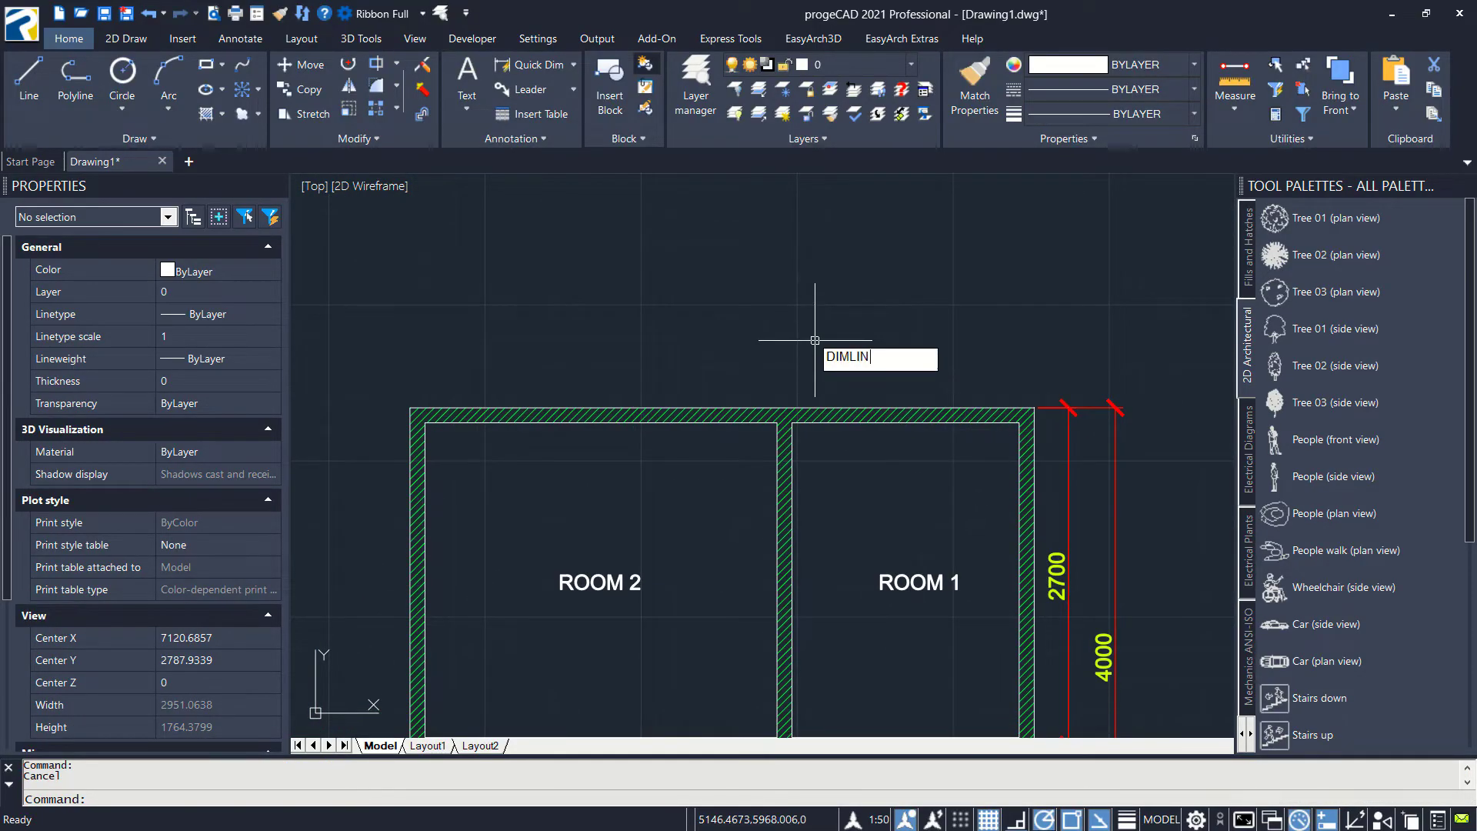
{"action": "type", "text": "MLIN"}
{"action": "key", "text": "Return"}
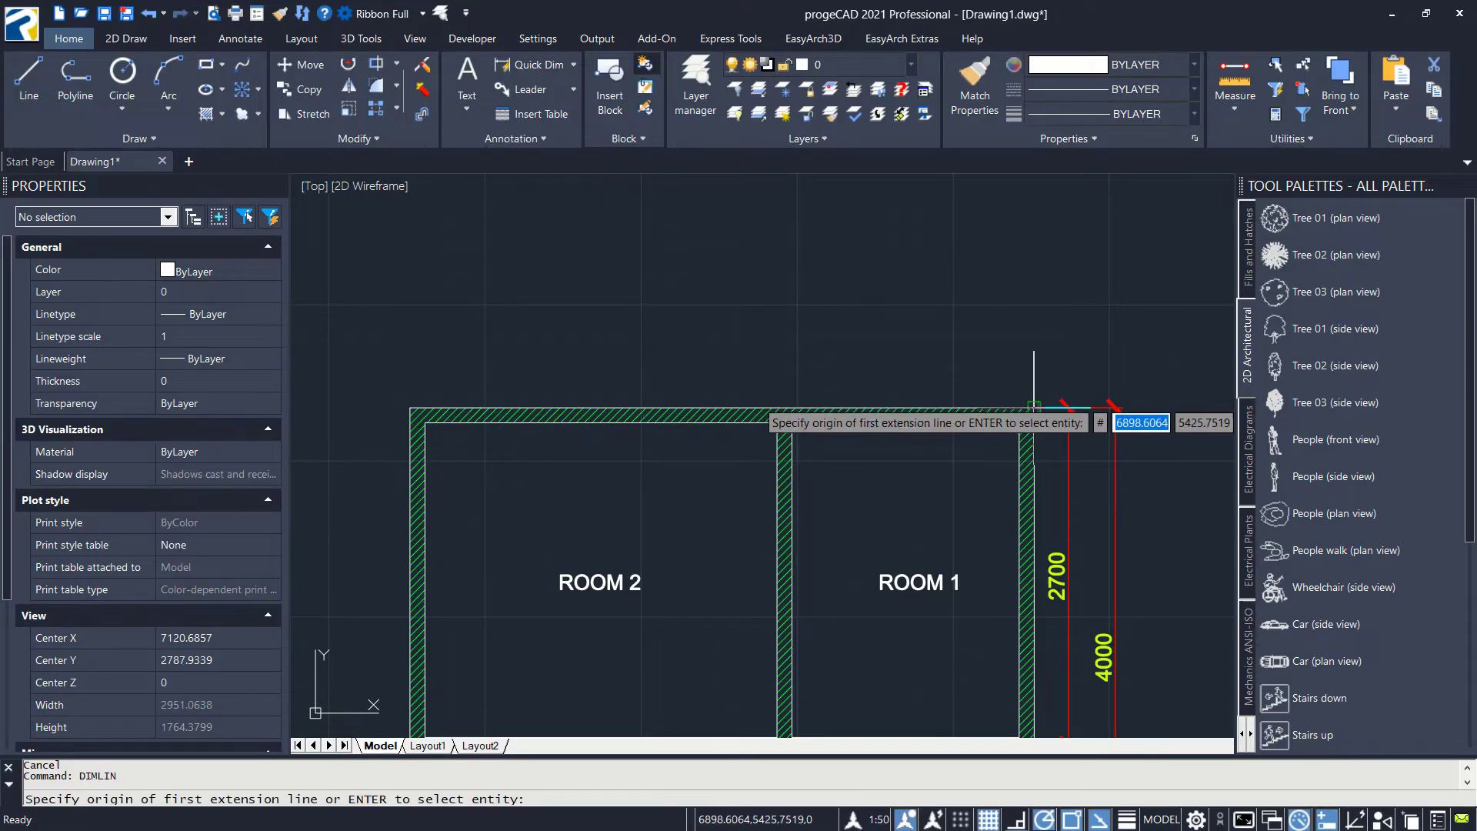
{"action": "left_click", "coordinate": [1036, 409]}
{"action": "scroll", "coordinate": [795, 406], "scroll_direction": "up", "scroll_amount": 5}
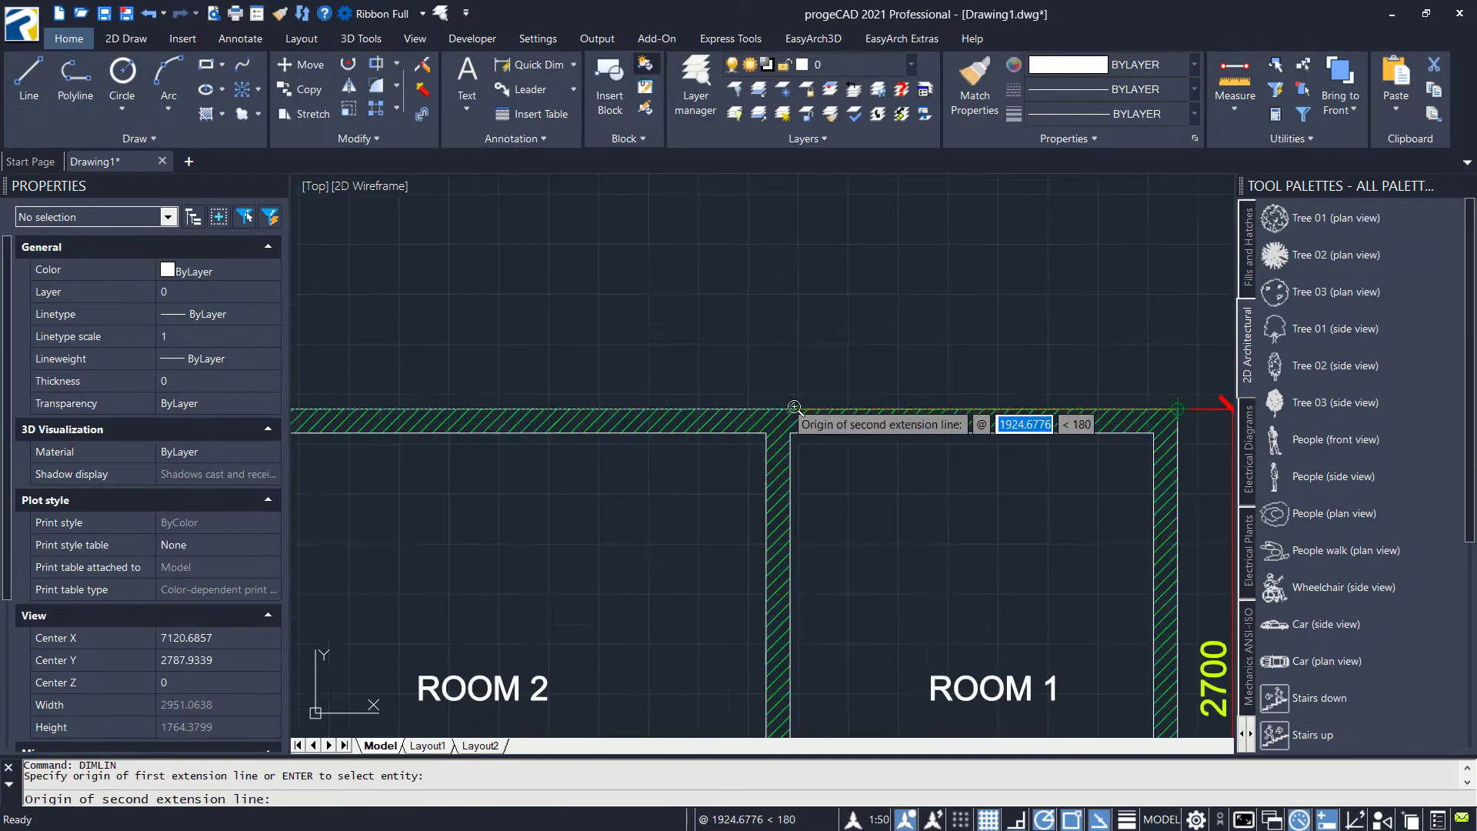
{"action": "right_click", "coordinate": [816, 336], "text": "shift"}
{"action": "left_click", "coordinate": [877, 391]}
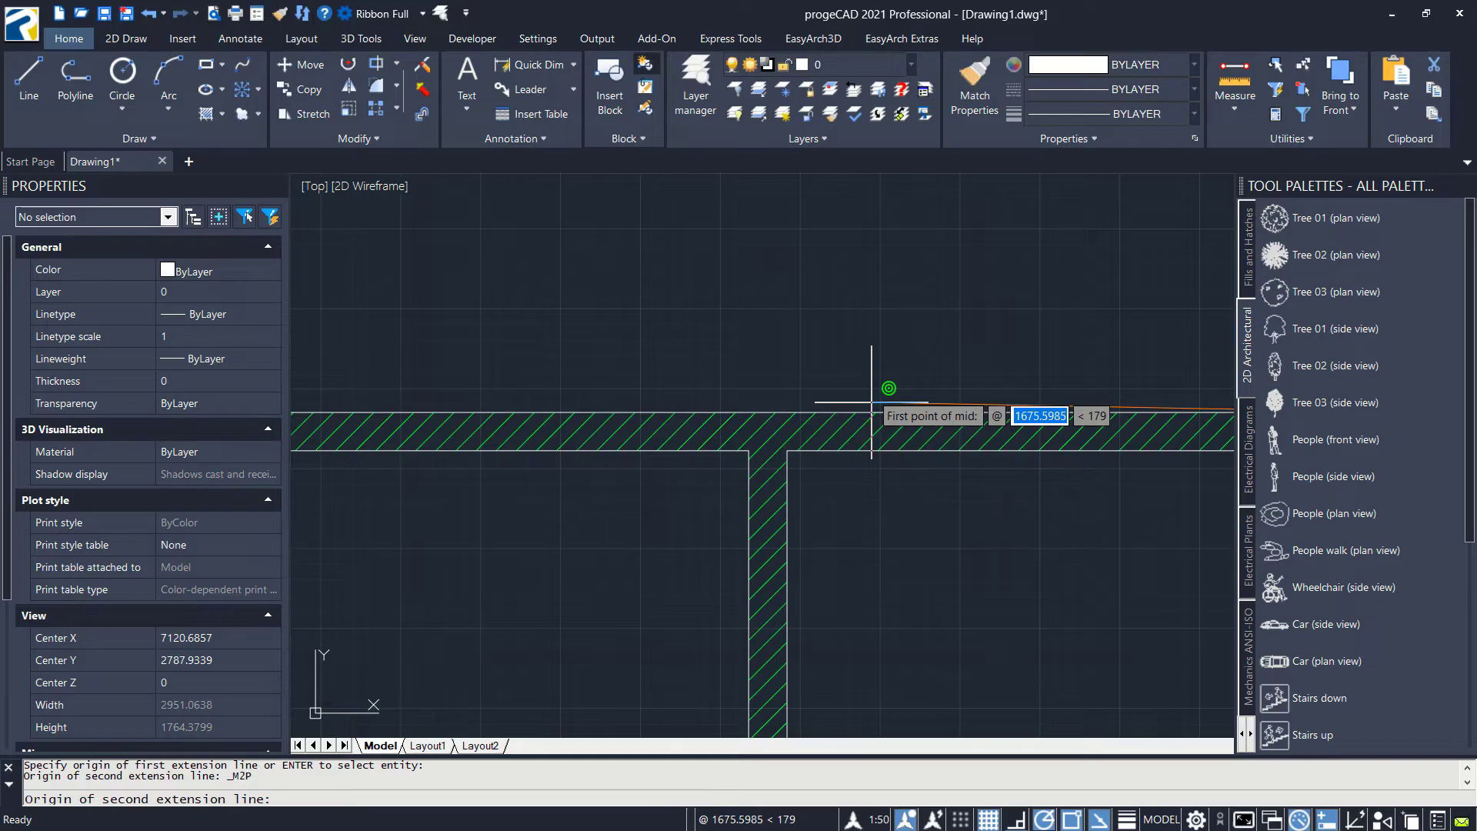
{"action": "left_click", "coordinate": [785, 451]}
{"action": "left_click", "coordinate": [749, 452]}
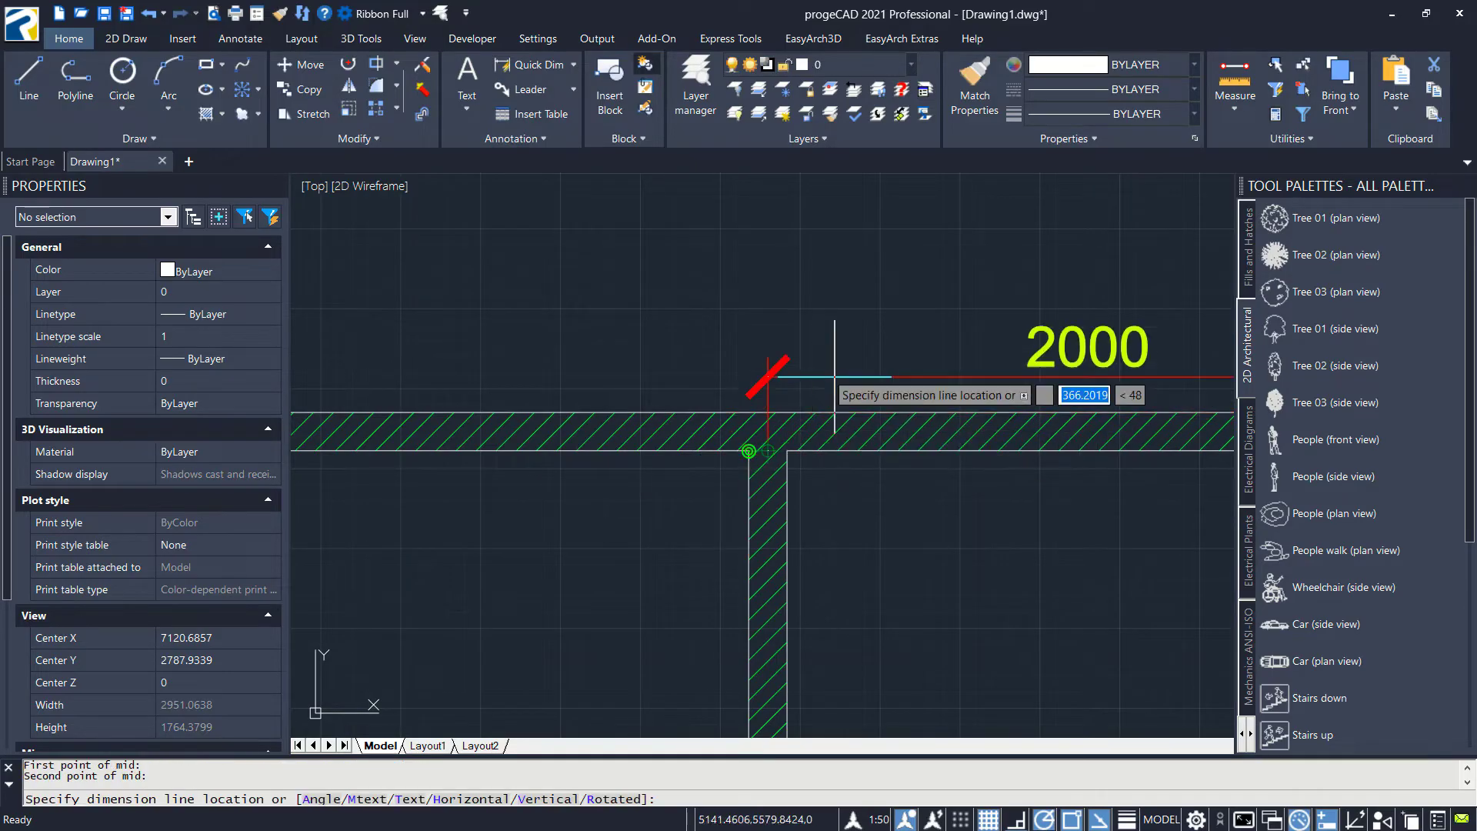
{"action": "scroll", "coordinate": [846, 360], "scroll_direction": "down", "scroll_amount": 5}
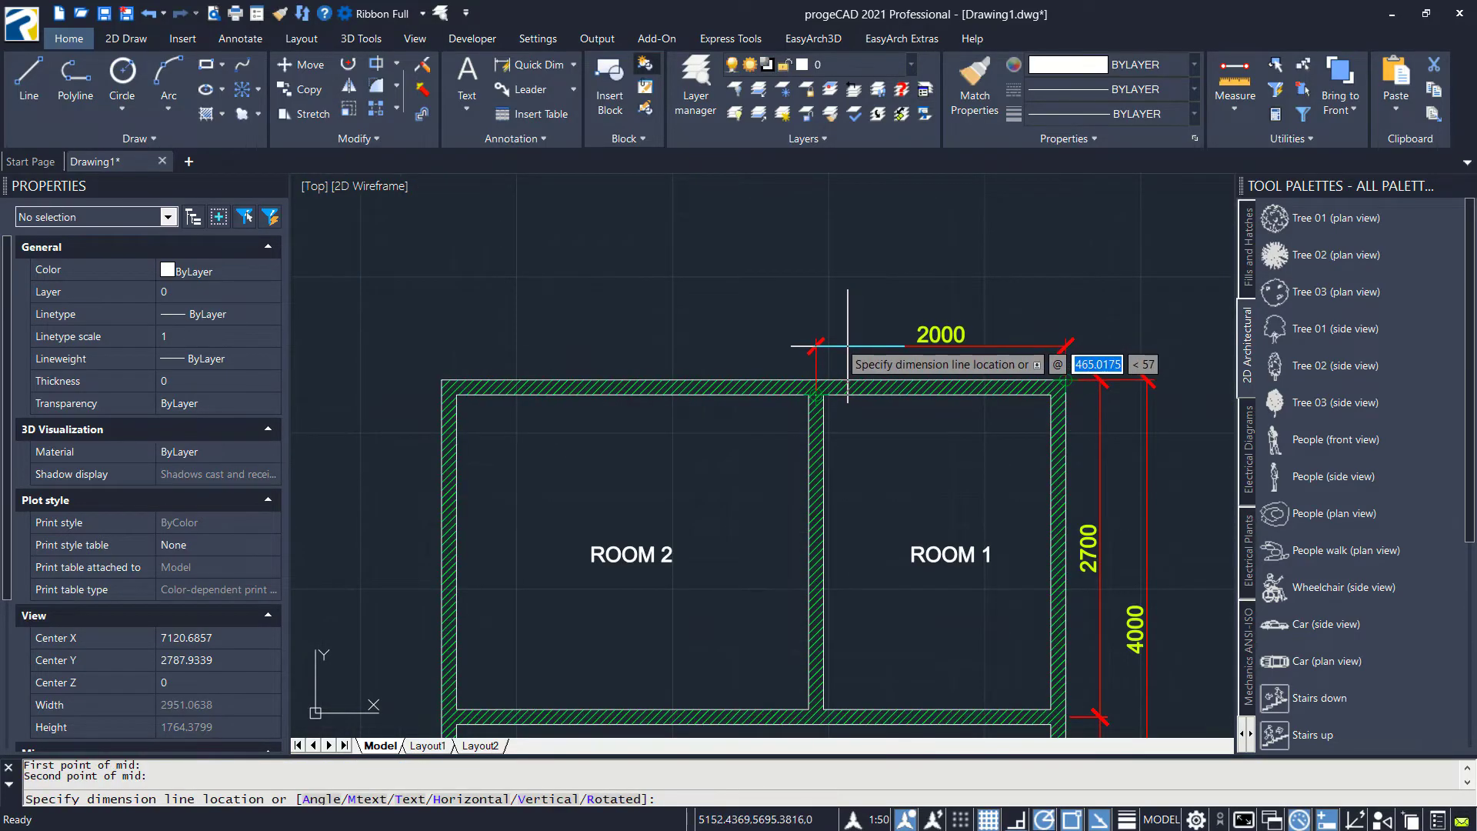
{"action": "left_click", "coordinate": [848, 347]}
- Dimension from the vertical partition's centreline to the plan's upper-left outer corner, aligned with the Room 1 width dimension
{"action": "key", "text": "Return"}
{"action": "scroll", "coordinate": [815, 385], "scroll_direction": "up", "scroll_amount": 5}
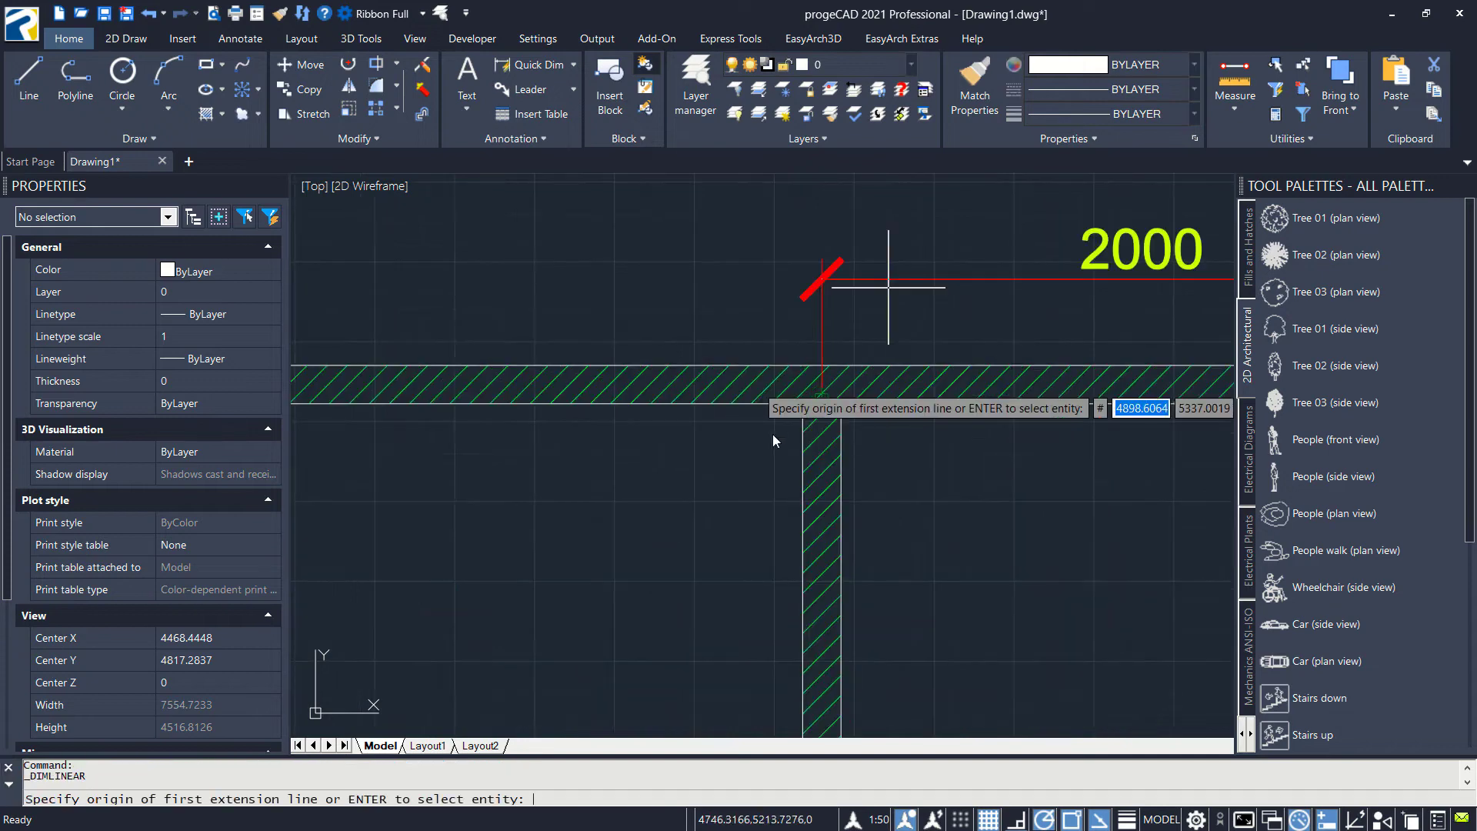
{"action": "left_click", "coordinate": [820, 369]}
{"action": "scroll", "coordinate": [623, 375], "scroll_direction": "down", "scroll_amount": 2}
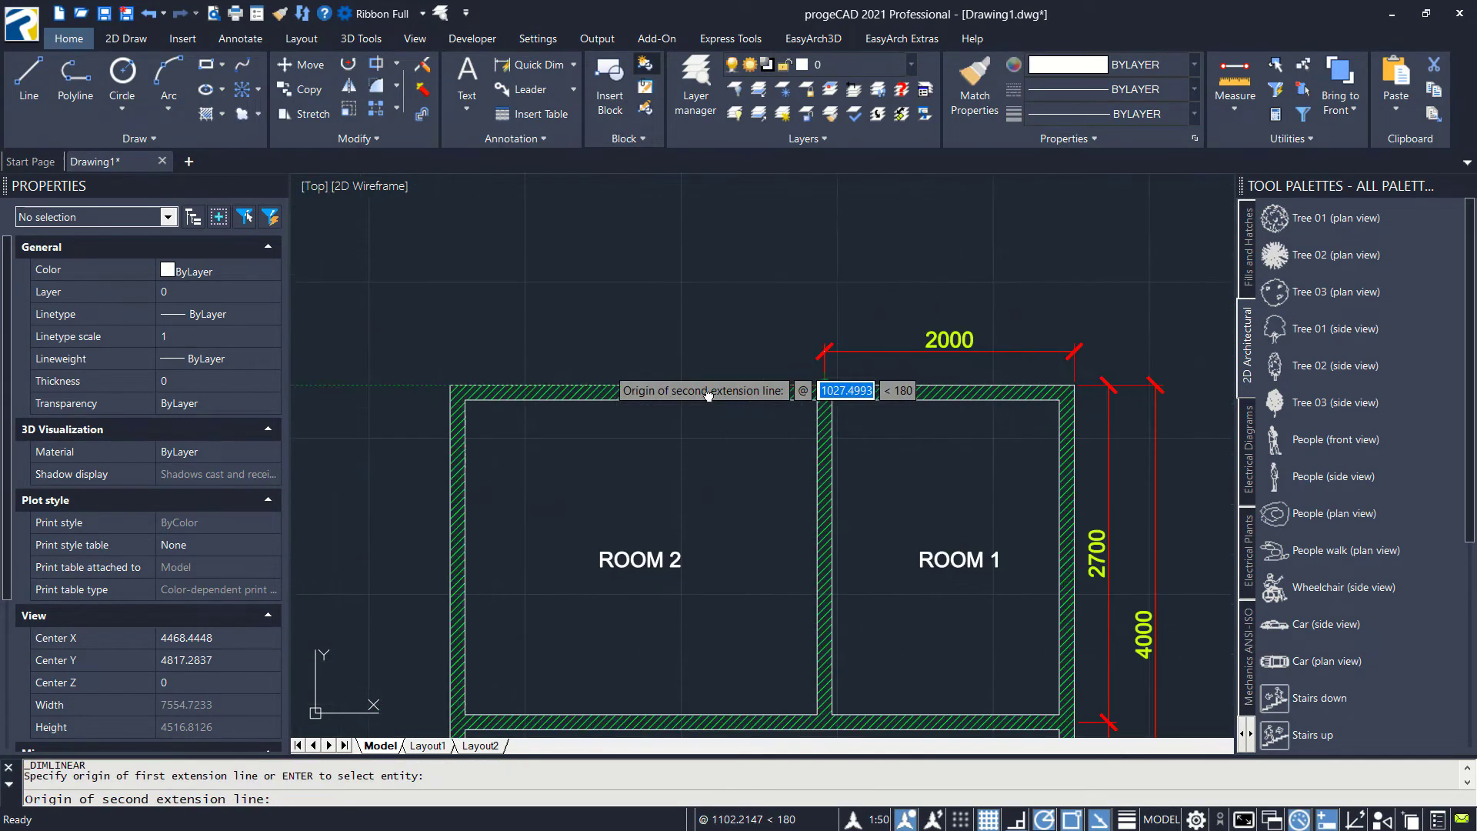
{"action": "left_click", "coordinate": [464, 390]}
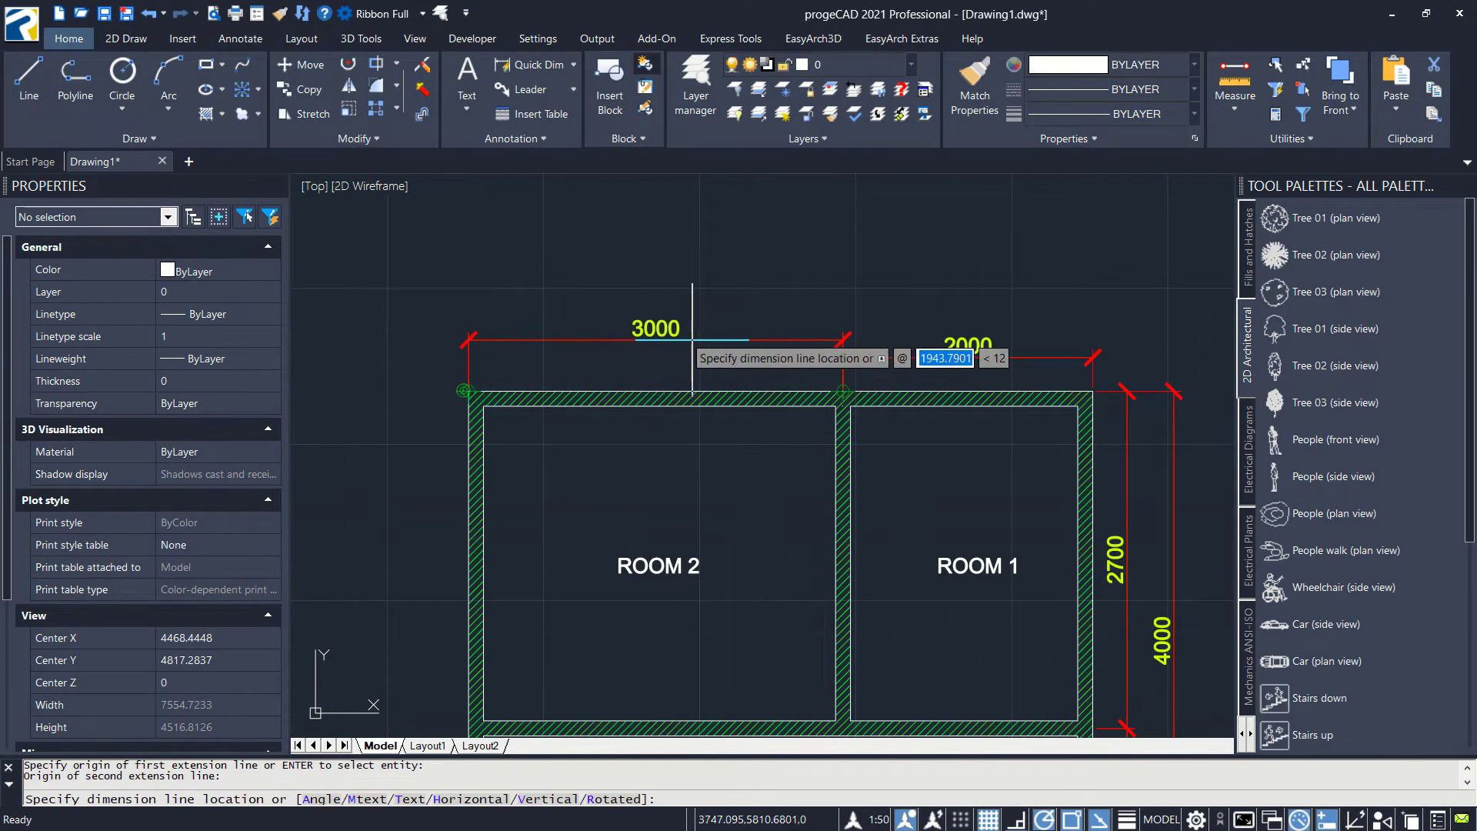
{"action": "left_click", "coordinate": [844, 358]}
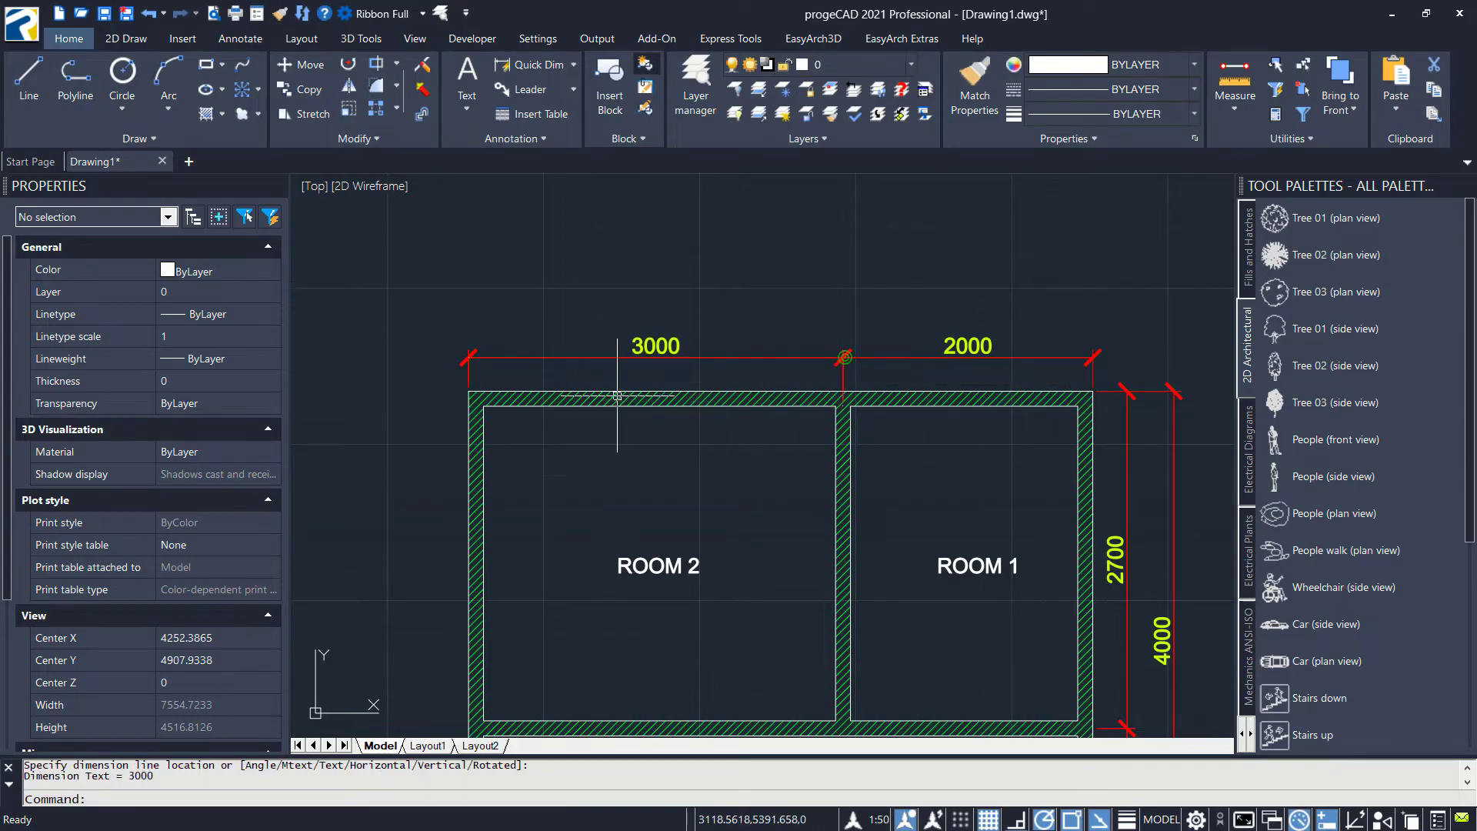
- Add a linear dimension for the plan's overall width between its upper outer corners, placed above the two partial width dimensions
{"action": "key", "text": "Return"}
{"action": "left_click", "coordinate": [467, 393]}
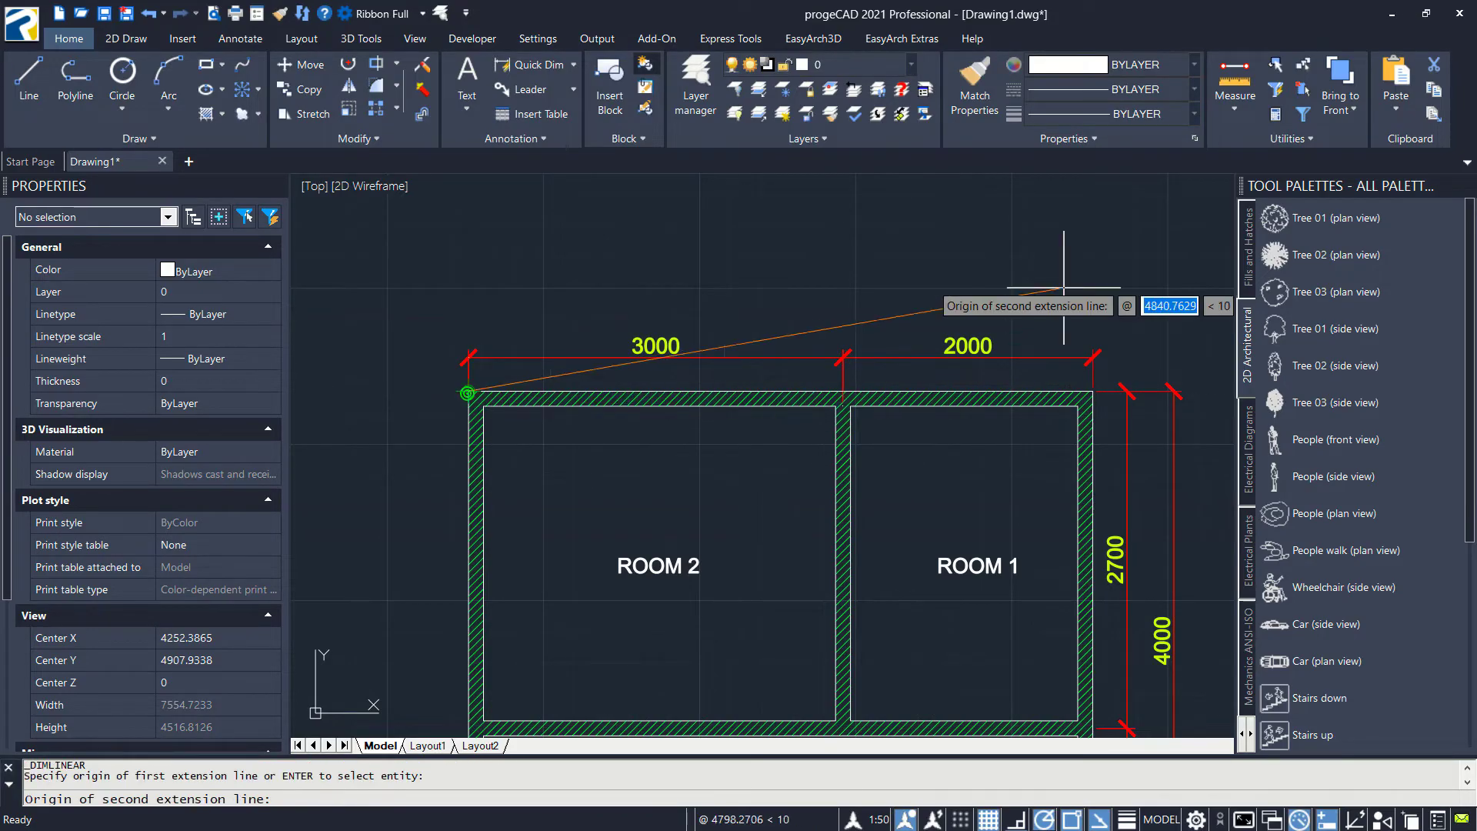
{"action": "left_click", "coordinate": [1092, 389]}
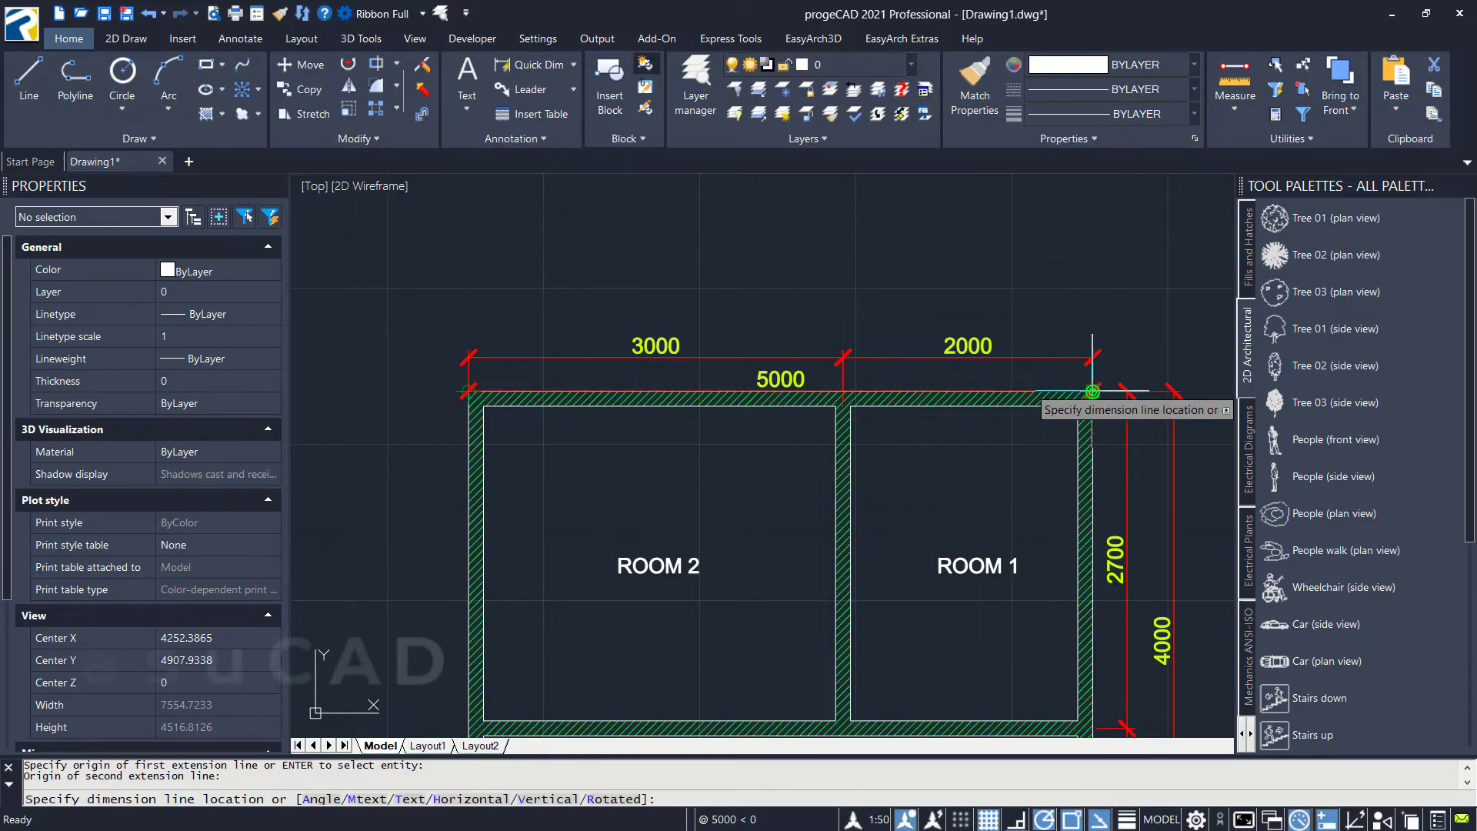
{"action": "left_click", "coordinate": [1072, 307]}
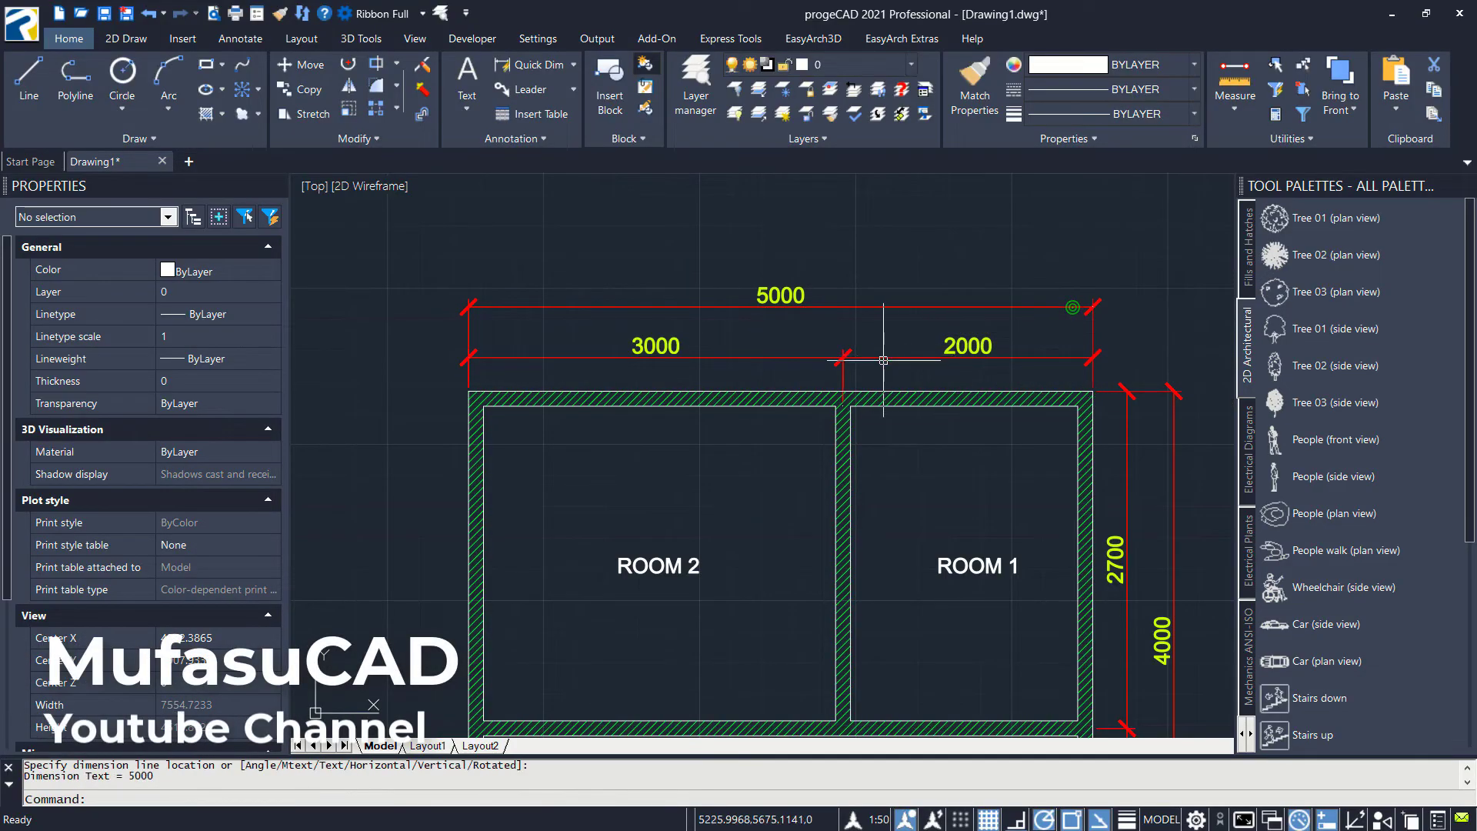
- Stretch the Room 1 width dimension's extension line origin at the partition from the top wall's inner face to its outer face
{"action": "scroll", "coordinate": [884, 359], "scroll_direction": "up", "scroll_amount": 2}
{"action": "left_click", "coordinate": [864, 387]}
{"action": "left_click", "coordinate": [778, 381]}
{"action": "scroll", "coordinate": [821, 431], "scroll_direction": "up", "scroll_amount": 2}
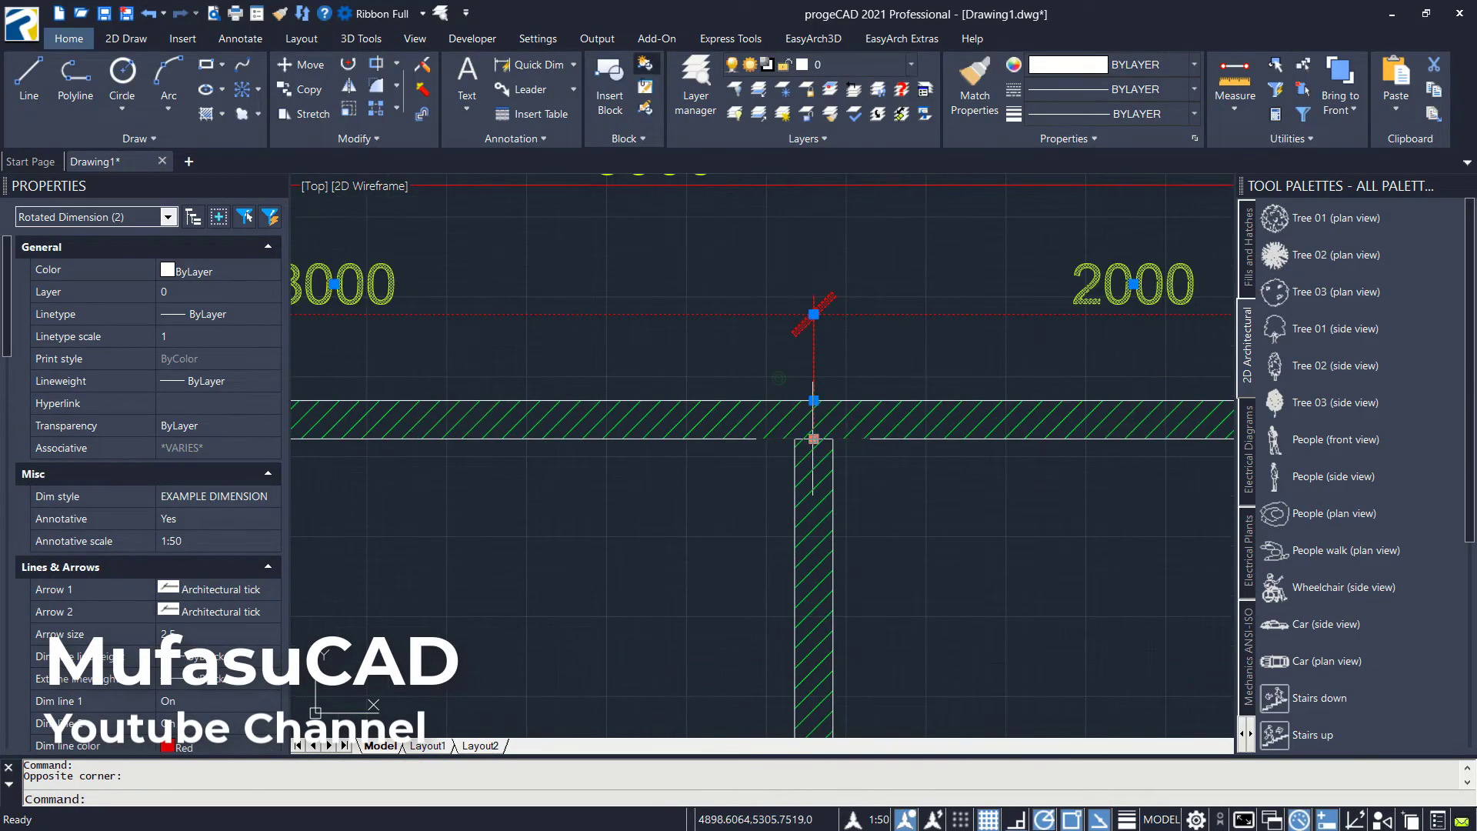
{"action": "left_click", "coordinate": [814, 437]}
{"action": "left_click", "coordinate": [814, 399]}
{"action": "scroll", "coordinate": [889, 406], "scroll_direction": "down", "scroll_amount": 5}
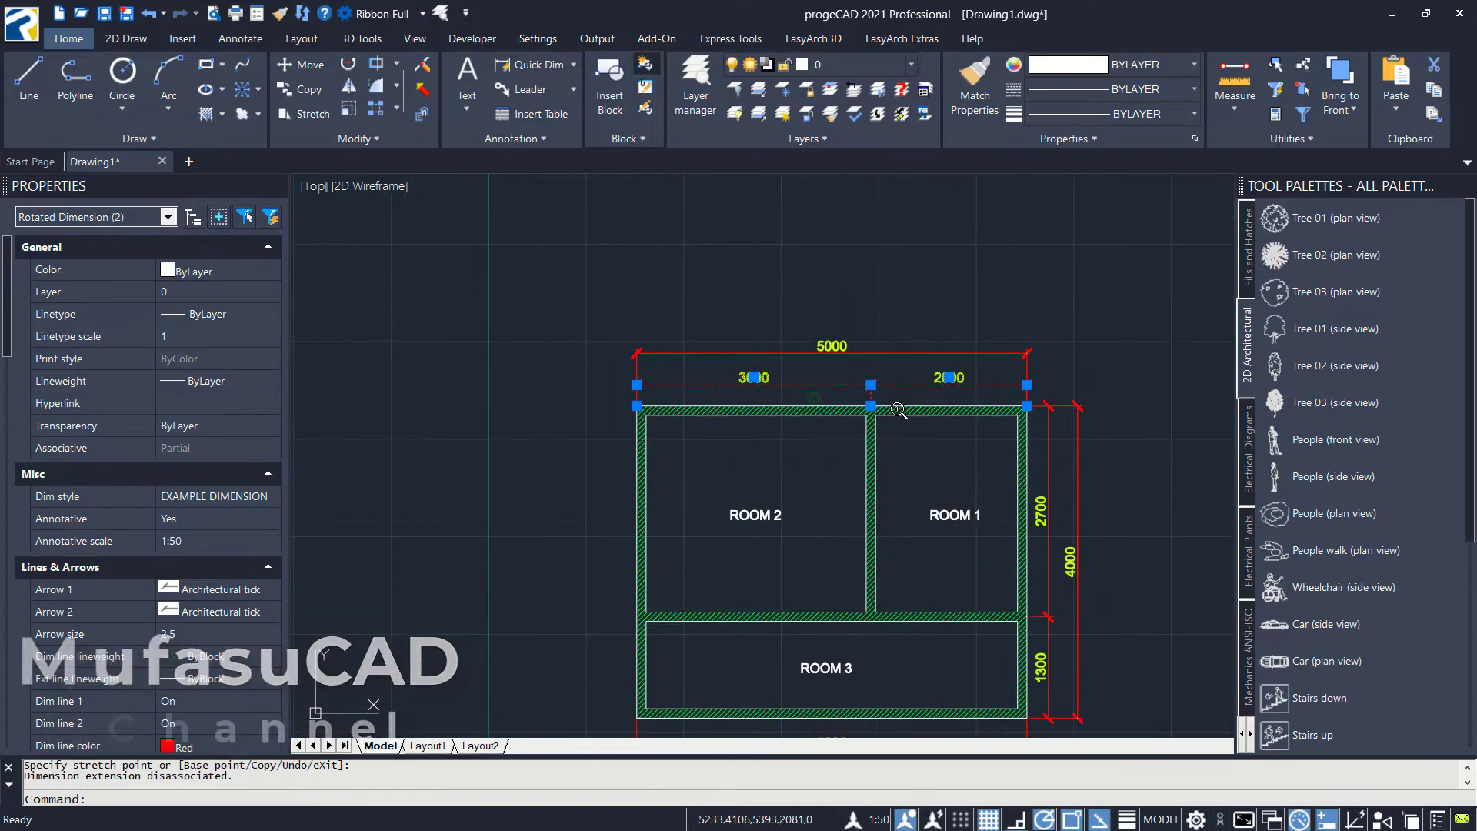
{"action": "key", "text": "Escape"}
- Add a vertical linear dimension left of Room 2 from the upper-left outer corner to the horizontal partition's centreline, using Mid between 2 points
{"action": "key", "text": "Return"}
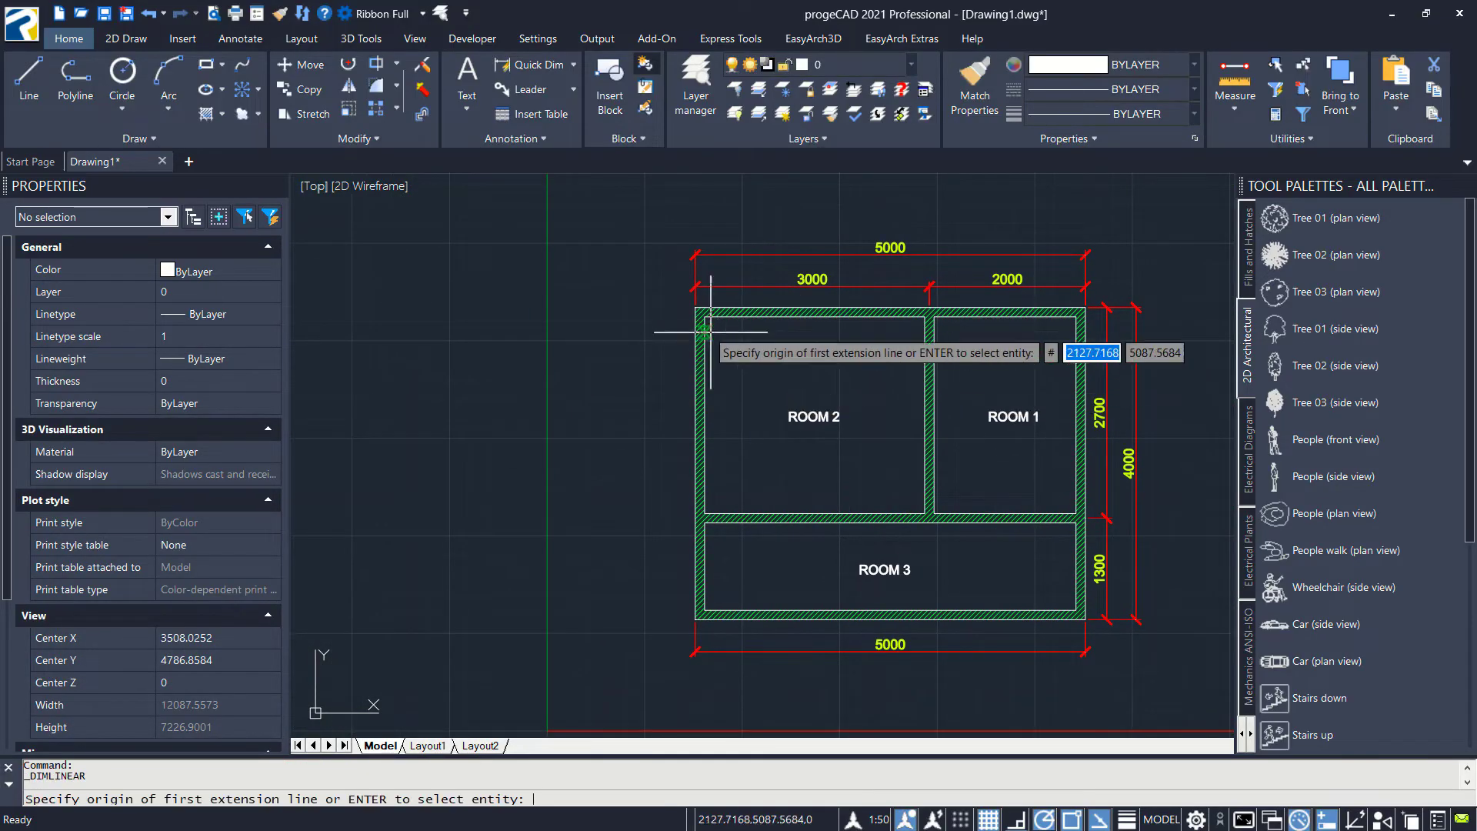
{"action": "scroll", "coordinate": [702, 325], "scroll_direction": "up", "scroll_amount": 3}
{"action": "left_click", "coordinate": [696, 308]}
{"action": "scroll", "coordinate": [707, 346], "scroll_direction": "down", "scroll_amount": 1}
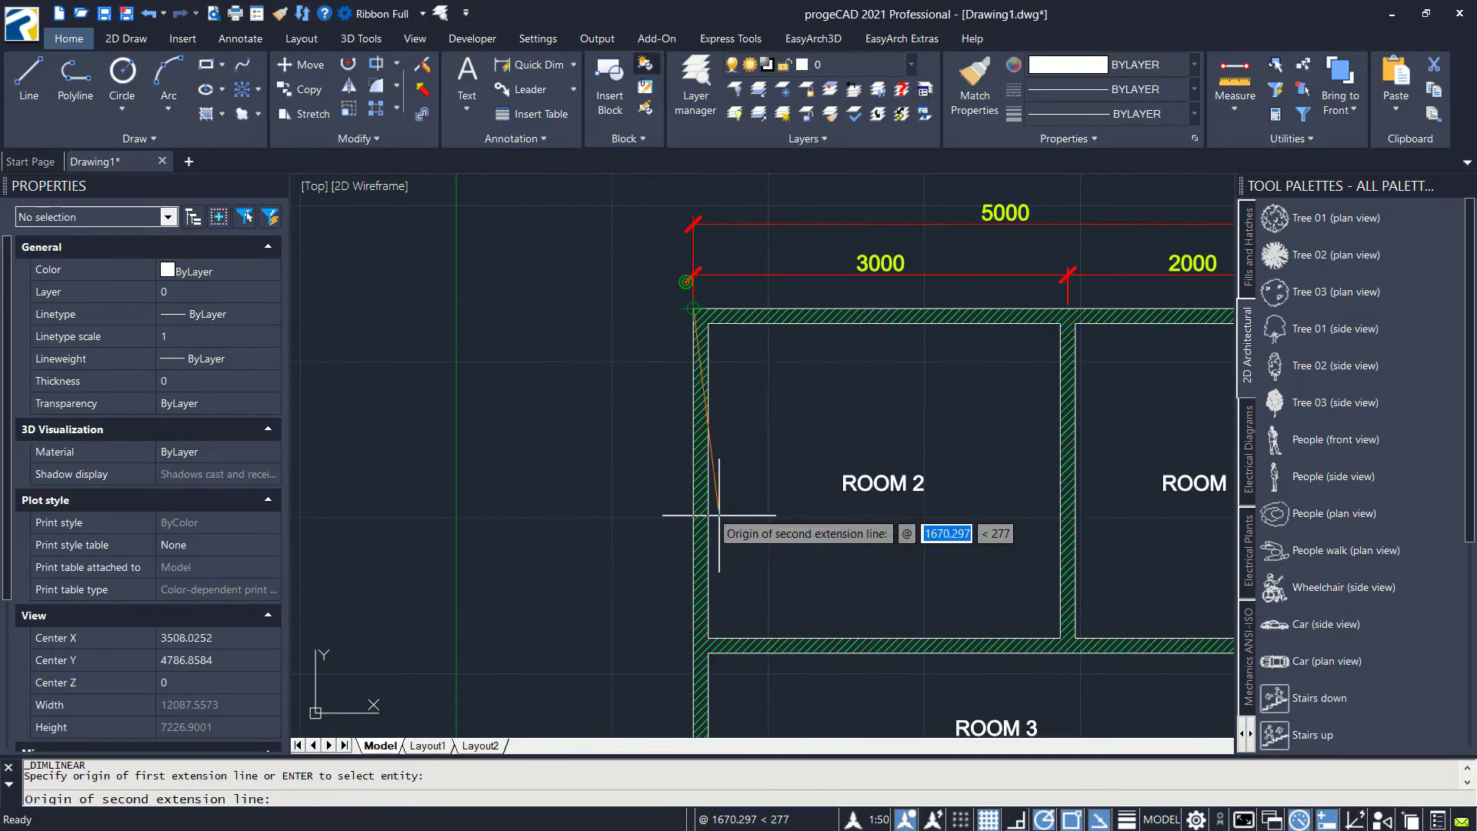
{"action": "middle_click_drag", "start_coordinate": [719, 514], "coordinate": [745, 375]}
{"action": "scroll", "coordinate": [706, 491], "scroll_direction": "up", "scroll_amount": 2}
{"action": "right_click", "coordinate": [712, 528], "text": "shift"}
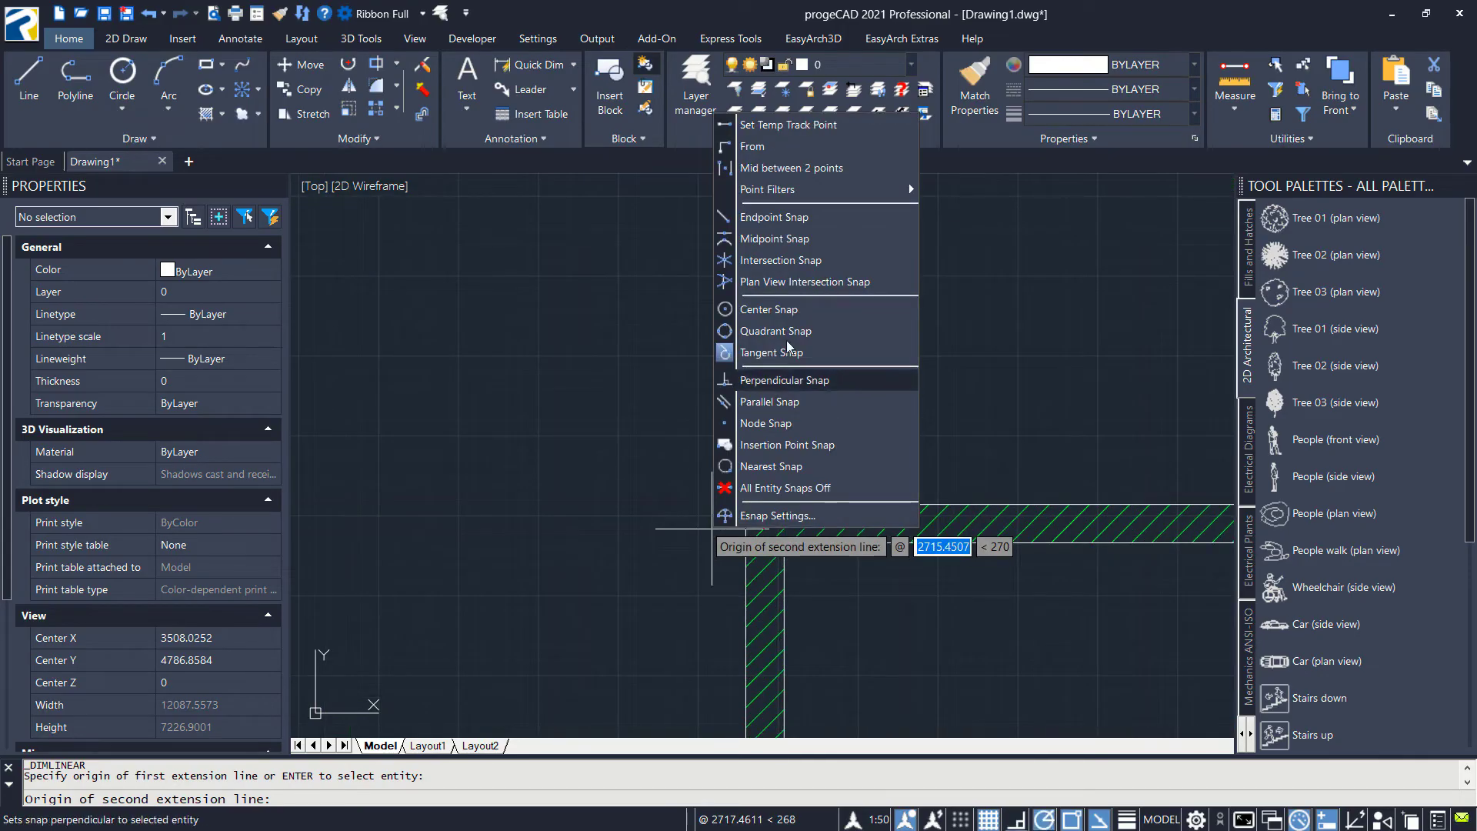
{"action": "left_click", "coordinate": [792, 168]}
{"action": "scroll", "coordinate": [776, 552], "scroll_direction": "up", "scroll_amount": 2}
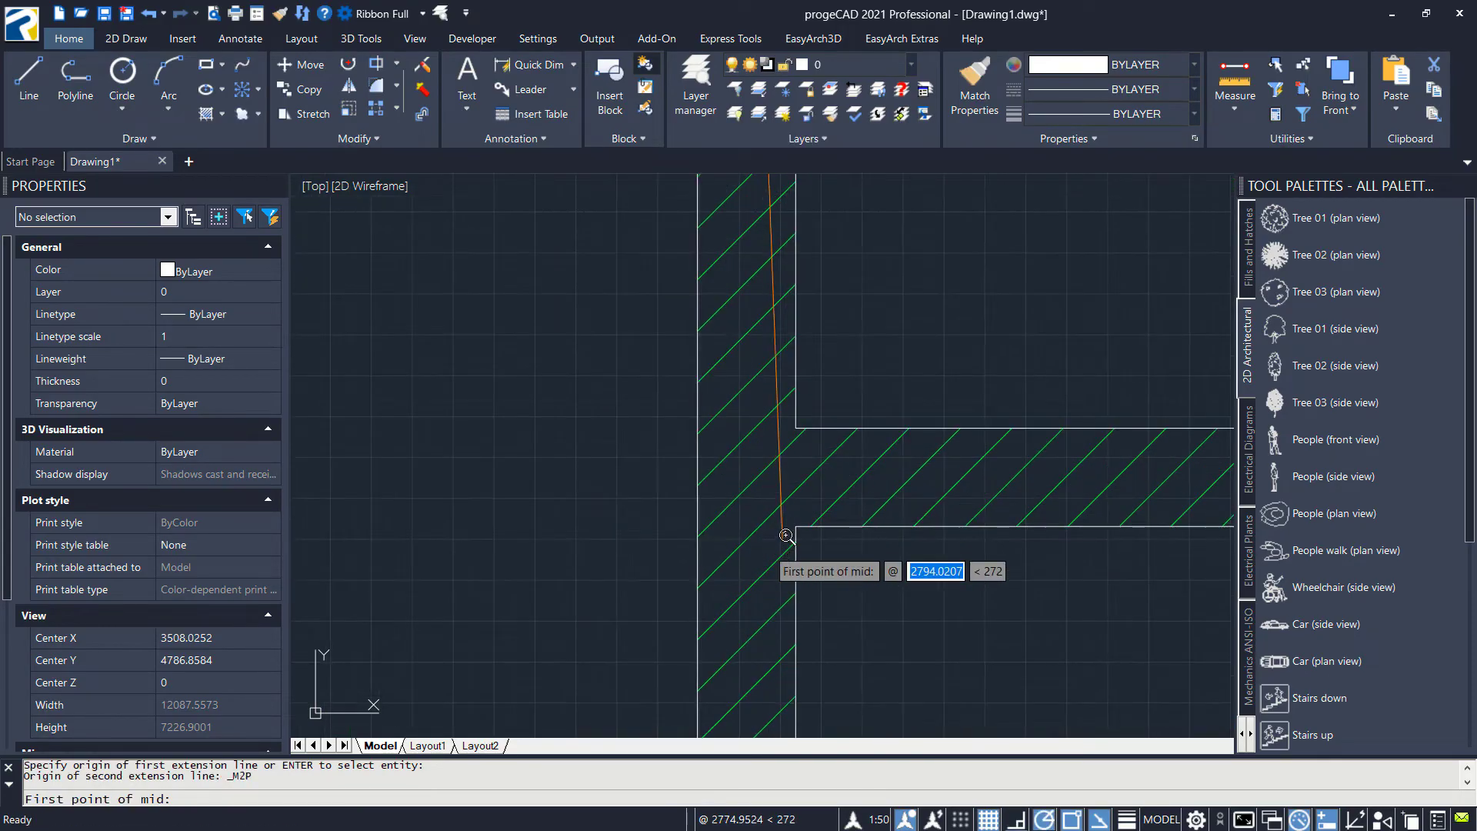
{"action": "left_click", "coordinate": [783, 542]}
{"action": "left_click", "coordinate": [795, 428]}
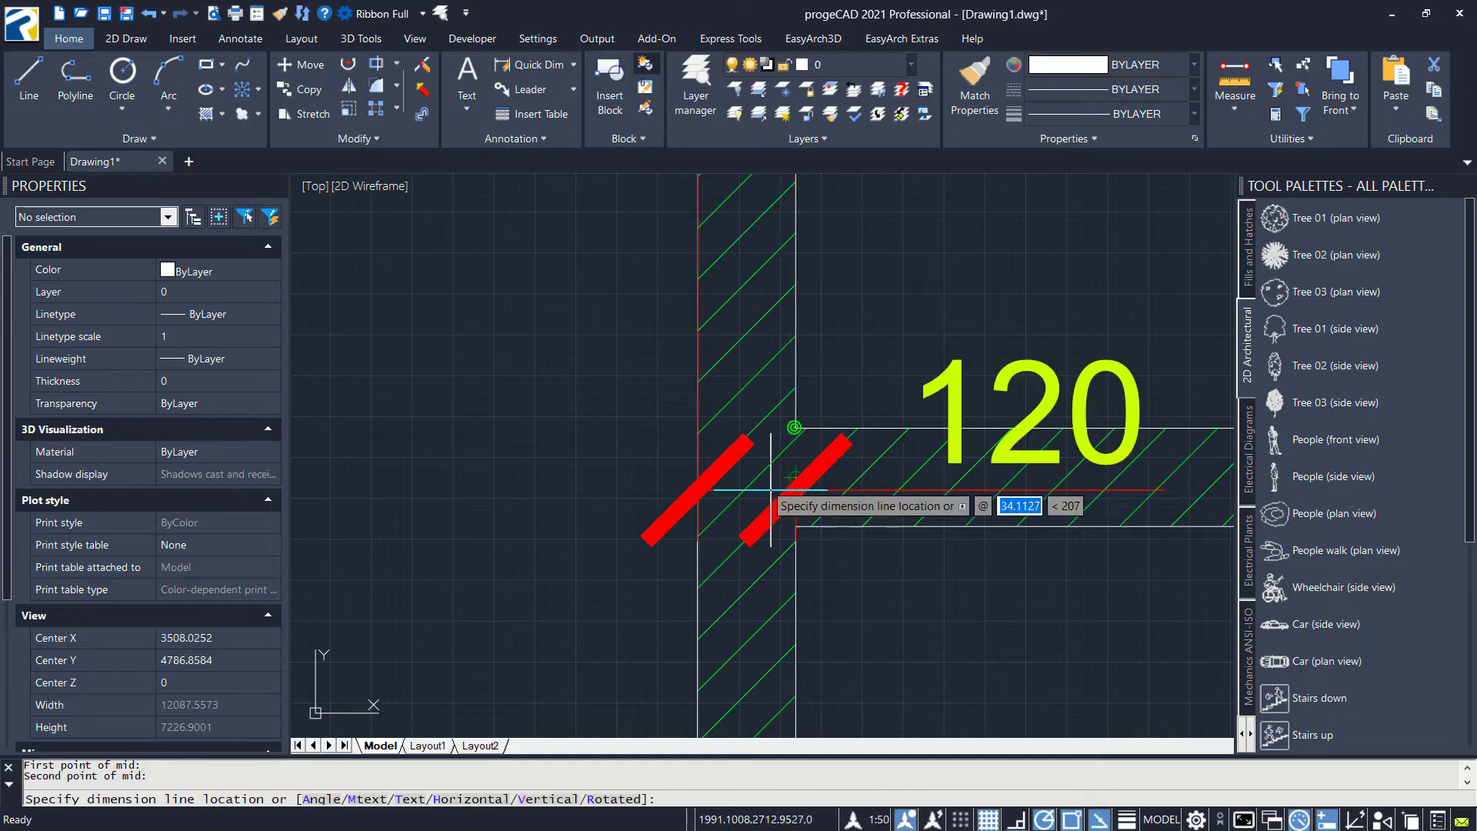
{"action": "scroll", "coordinate": [774, 492], "scroll_direction": "down", "scroll_amount": 5}
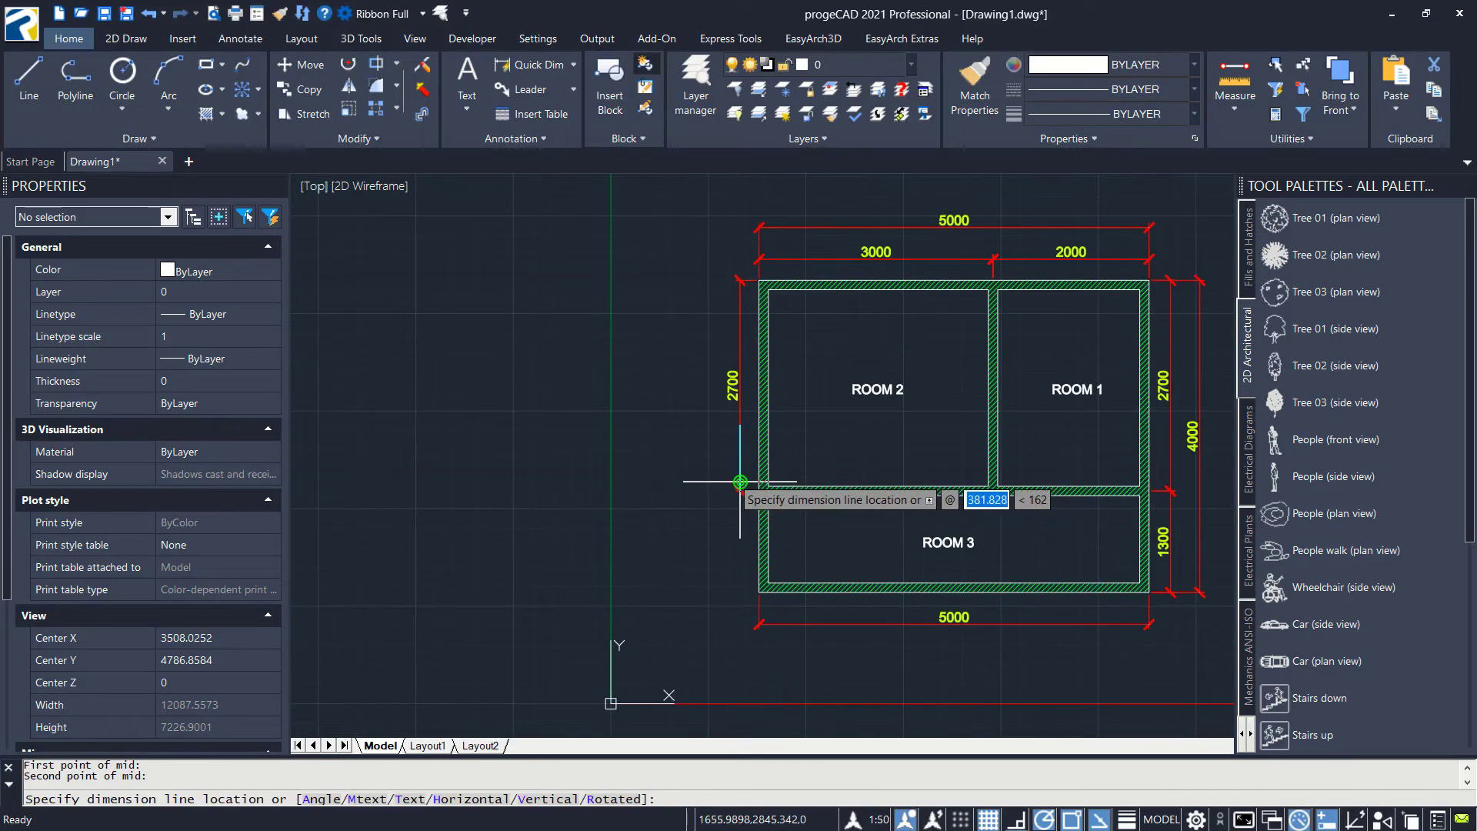
{"action": "left_click", "coordinate": [740, 482]}
- Dimension from the lower-left outer corner to the horizontal partition's centreline, aligned with the Room 2 height dimension
{"action": "scroll", "coordinate": [739, 555], "scroll_direction": "up", "scroll_amount": 2}
{"action": "key", "text": "Return"}
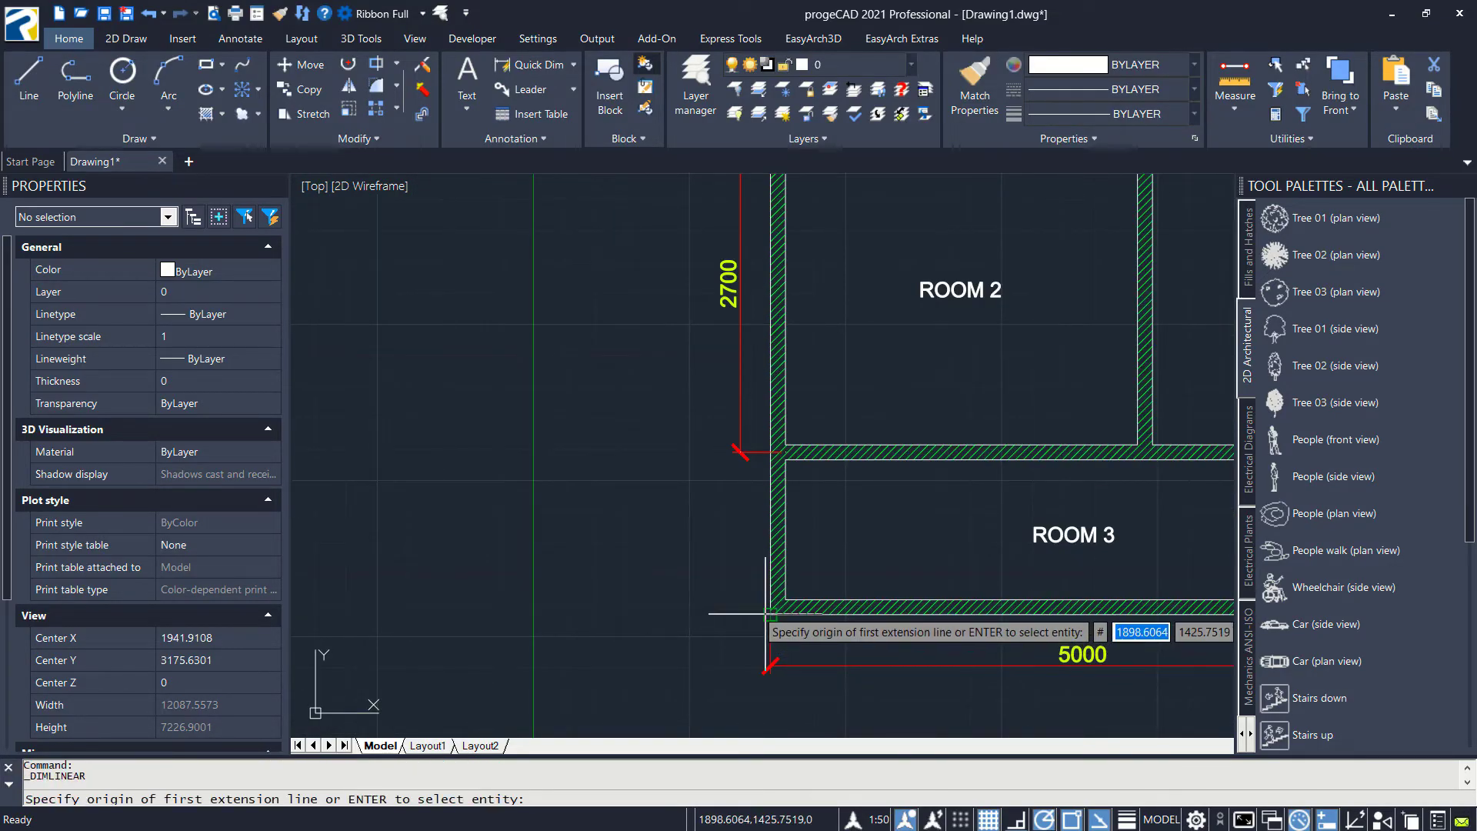
{"action": "left_click", "coordinate": [770, 614]}
{"action": "scroll", "coordinate": [772, 454], "scroll_direction": "up", "scroll_amount": 2}
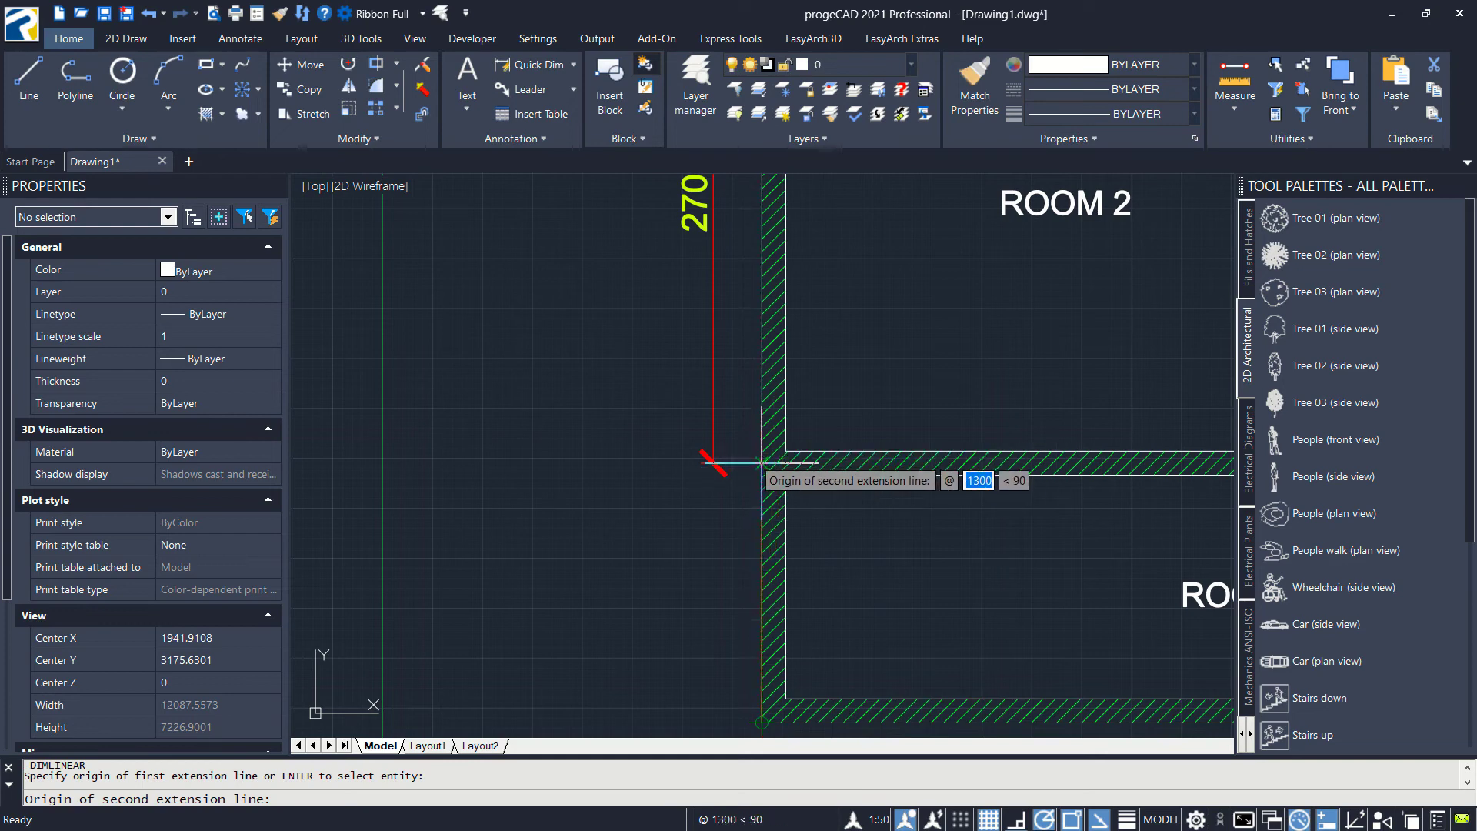
{"action": "left_click", "coordinate": [761, 463]}
{"action": "left_click", "coordinate": [713, 462]}
- Stretch the Room 2 height dimension's lower extension line origin from the left wall's inner face to its outer face
{"action": "scroll", "coordinate": [807, 487], "scroll_direction": "up", "scroll_amount": 2}
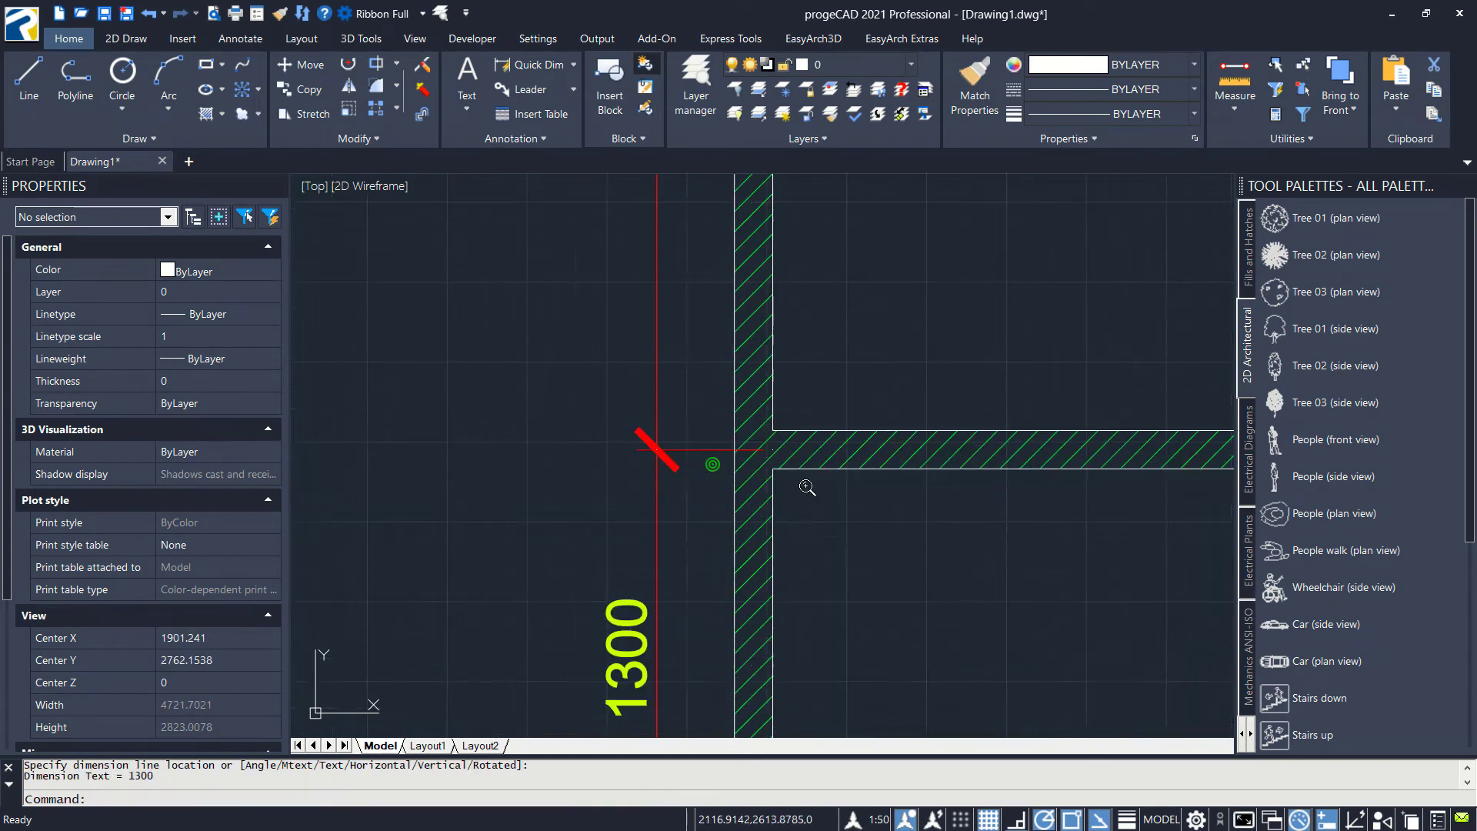
{"action": "scroll", "coordinate": [807, 487], "scroll_direction": "up", "scroll_amount": 2}
{"action": "left_click", "coordinate": [611, 364]}
{"action": "left_click", "coordinate": [565, 423]}
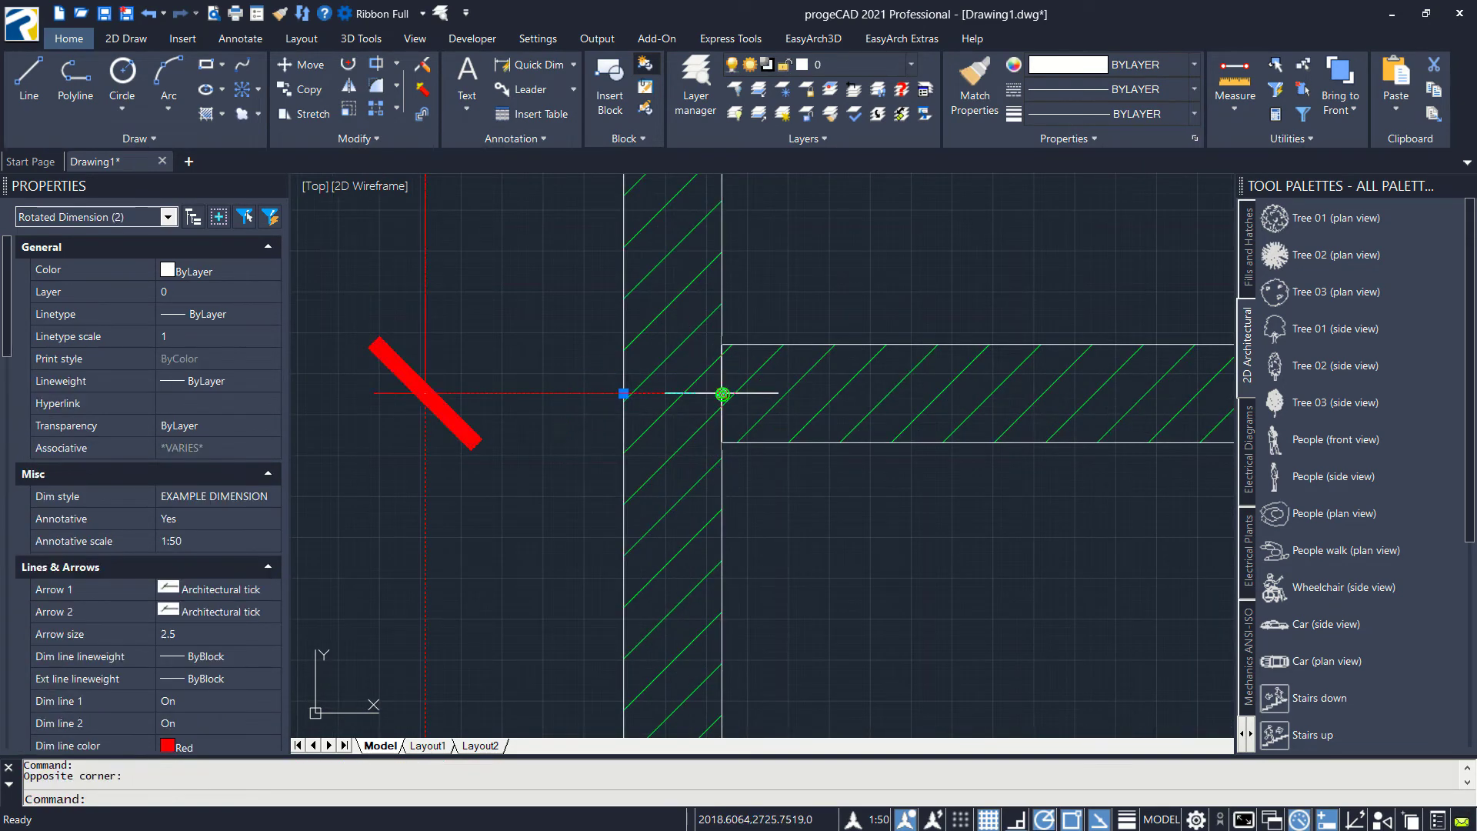
{"action": "left_click", "coordinate": [722, 394]}
{"action": "left_click", "coordinate": [625, 396]}
{"action": "scroll", "coordinate": [791, 428], "scroll_direction": "down", "scroll_amount": 4}
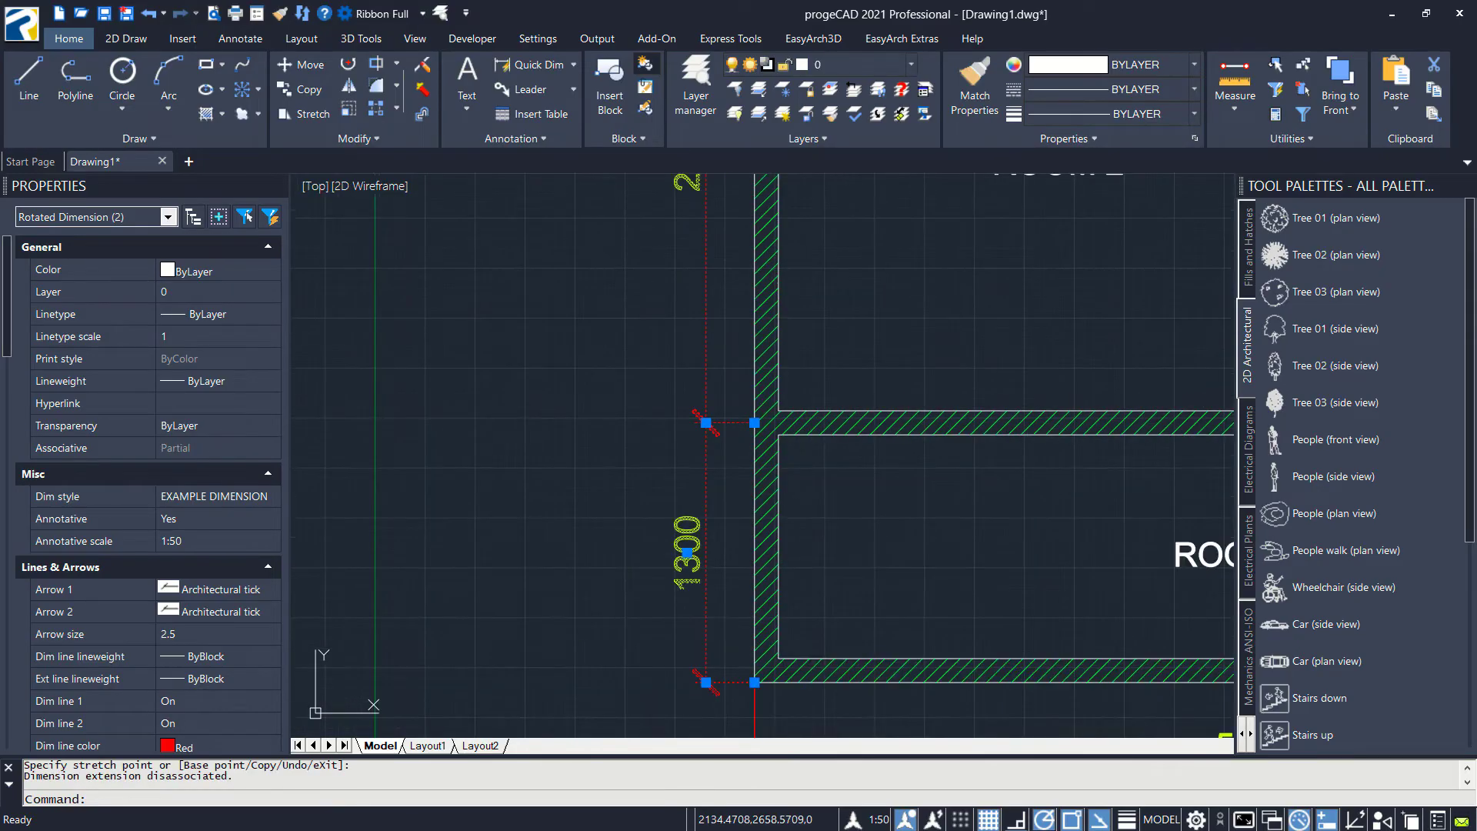
{"action": "key", "text": "Escape"}
- Add a linear dimension for the plan's overall height between its left outer corners, placed outside the two partial height dimensions
{"action": "scroll", "coordinate": [845, 531], "scroll_direction": "down", "scroll_amount": 4}
{"action": "type", "text": "DIMLI"}
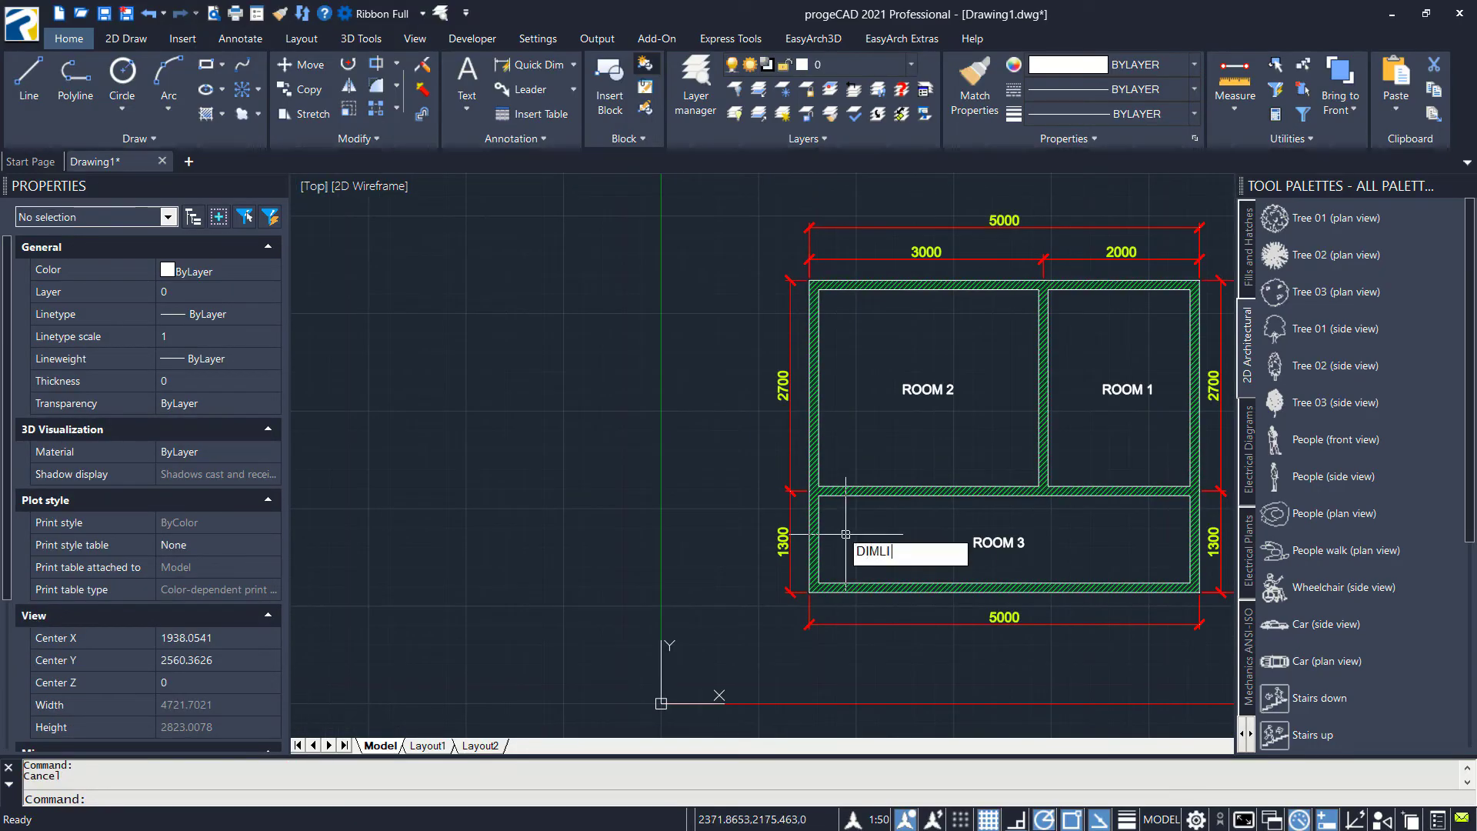
{"action": "type", "text": "N"}
{"action": "key", "text": "Return"}
{"action": "scroll", "coordinate": [847, 590], "scroll_direction": "up", "scroll_amount": 4}
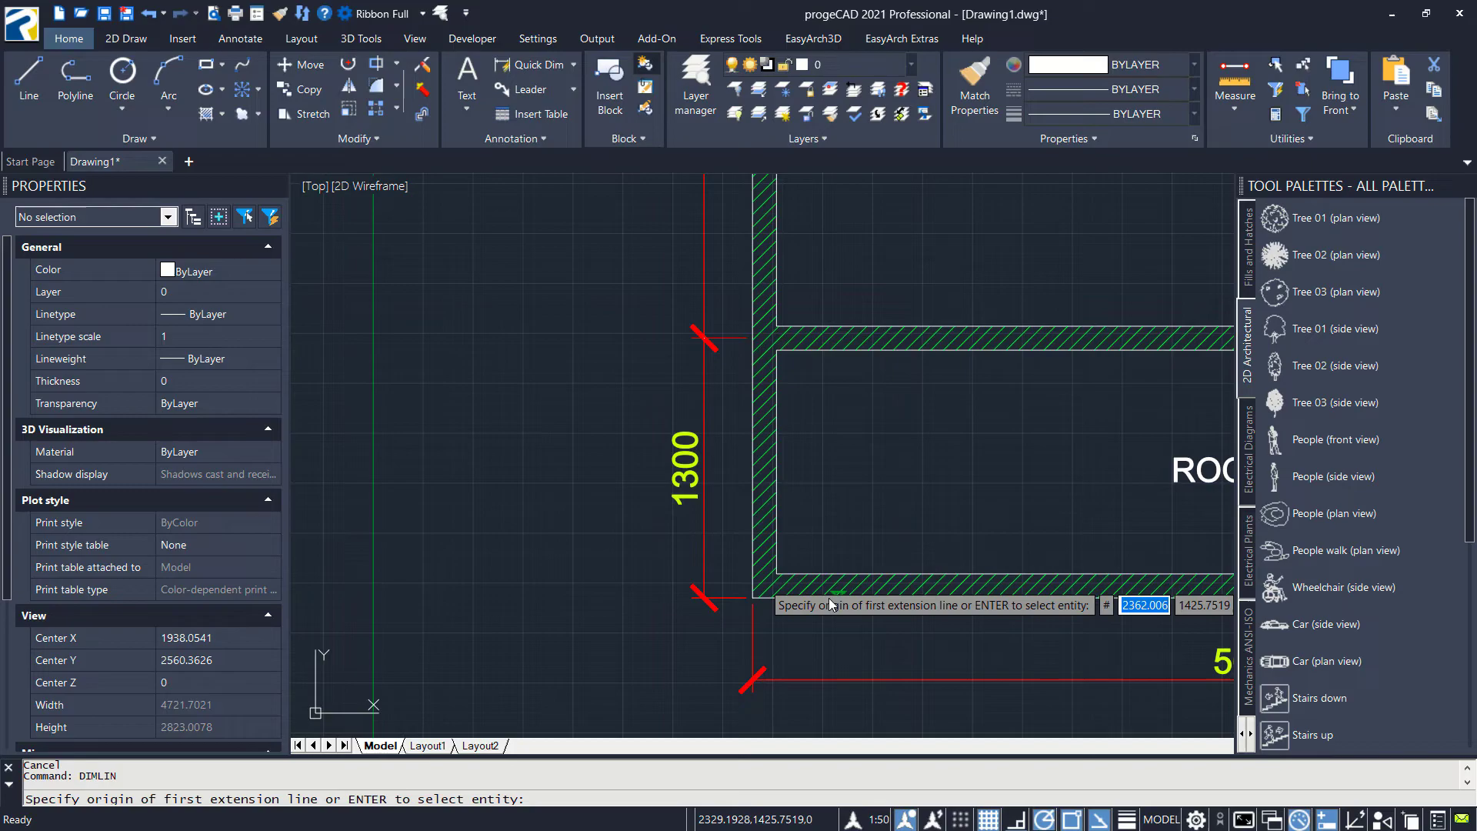
{"action": "left_click", "coordinate": [753, 597]}
{"action": "scroll", "coordinate": [758, 592], "scroll_direction": "down", "scroll_amount": 4}
{"action": "scroll", "coordinate": [796, 254], "scroll_direction": "up", "scroll_amount": 4}
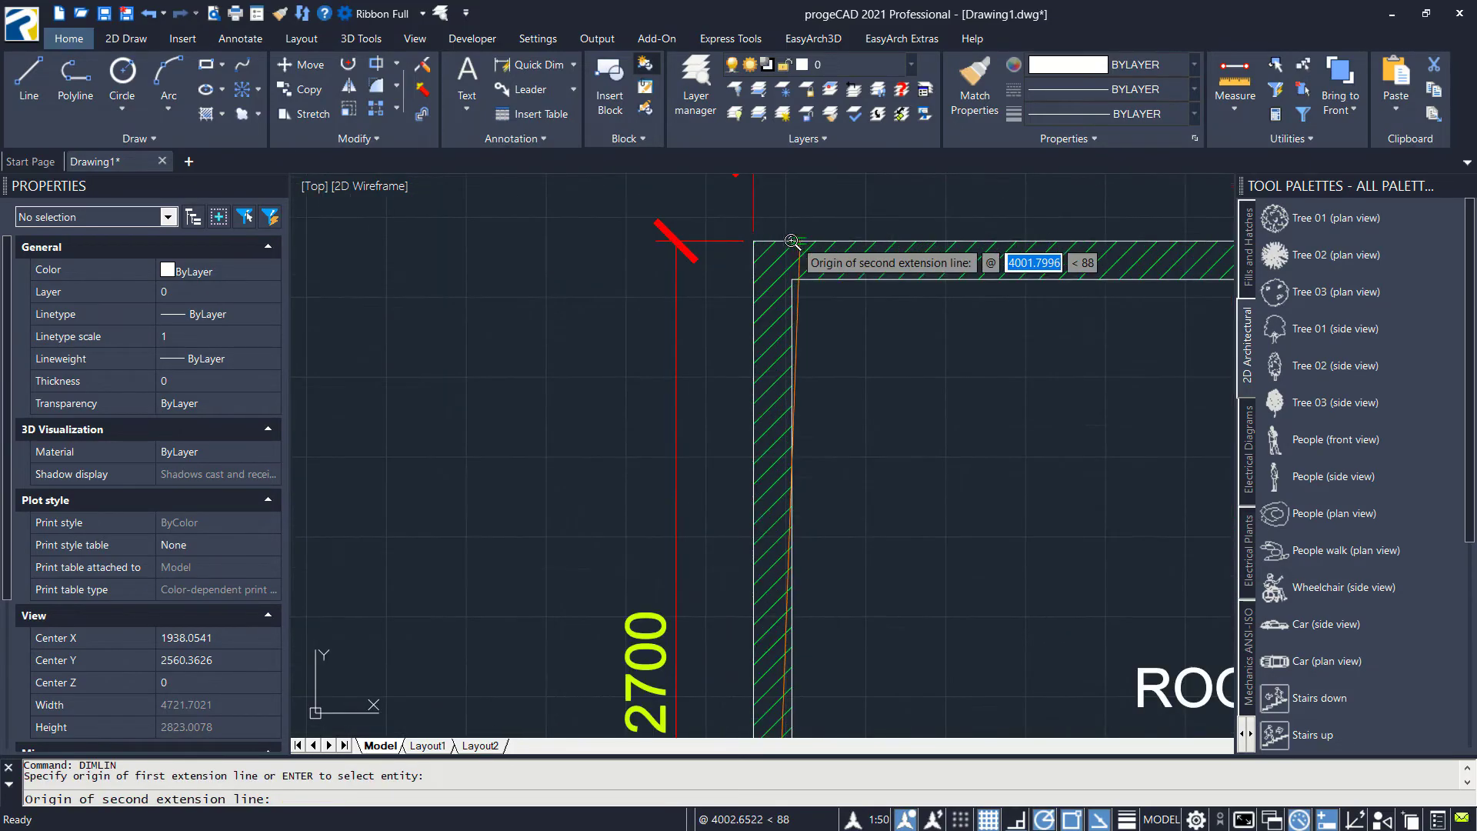
{"action": "left_click", "coordinate": [754, 241]}
{"action": "scroll", "coordinate": [755, 323], "scroll_direction": "down", "scroll_amount": 4}
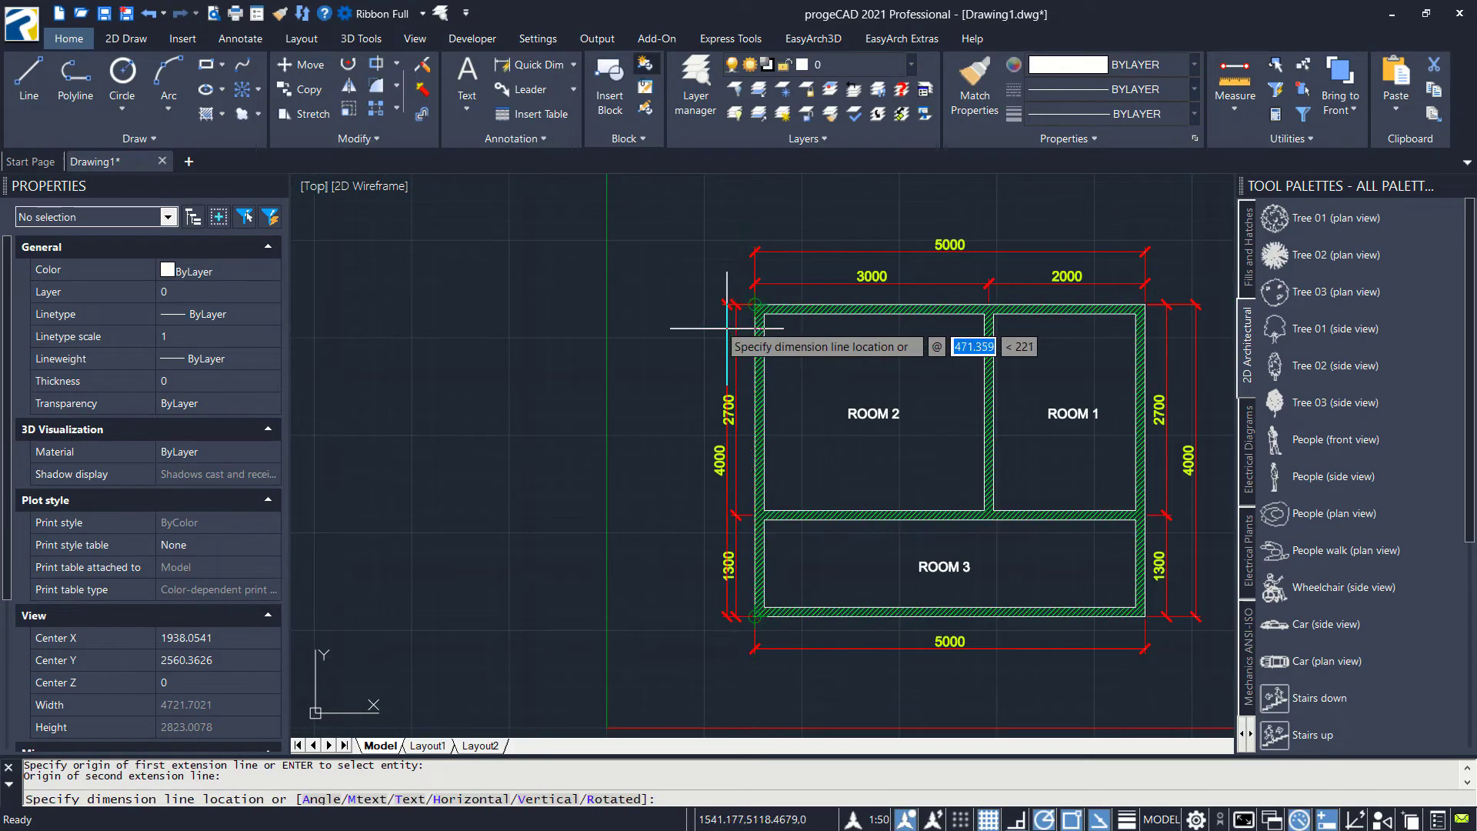
{"action": "left_click", "coordinate": [704, 333]}
{"action": "mouse_move", "coordinate": [972, 436]}
{"action": "middle_mouse_down"}
{"action": "mouse_move", "coordinate": [839, 428]}
{"action": "mouse_move", "coordinate": [837, 415]}
{"action": "middle_mouse_up"}
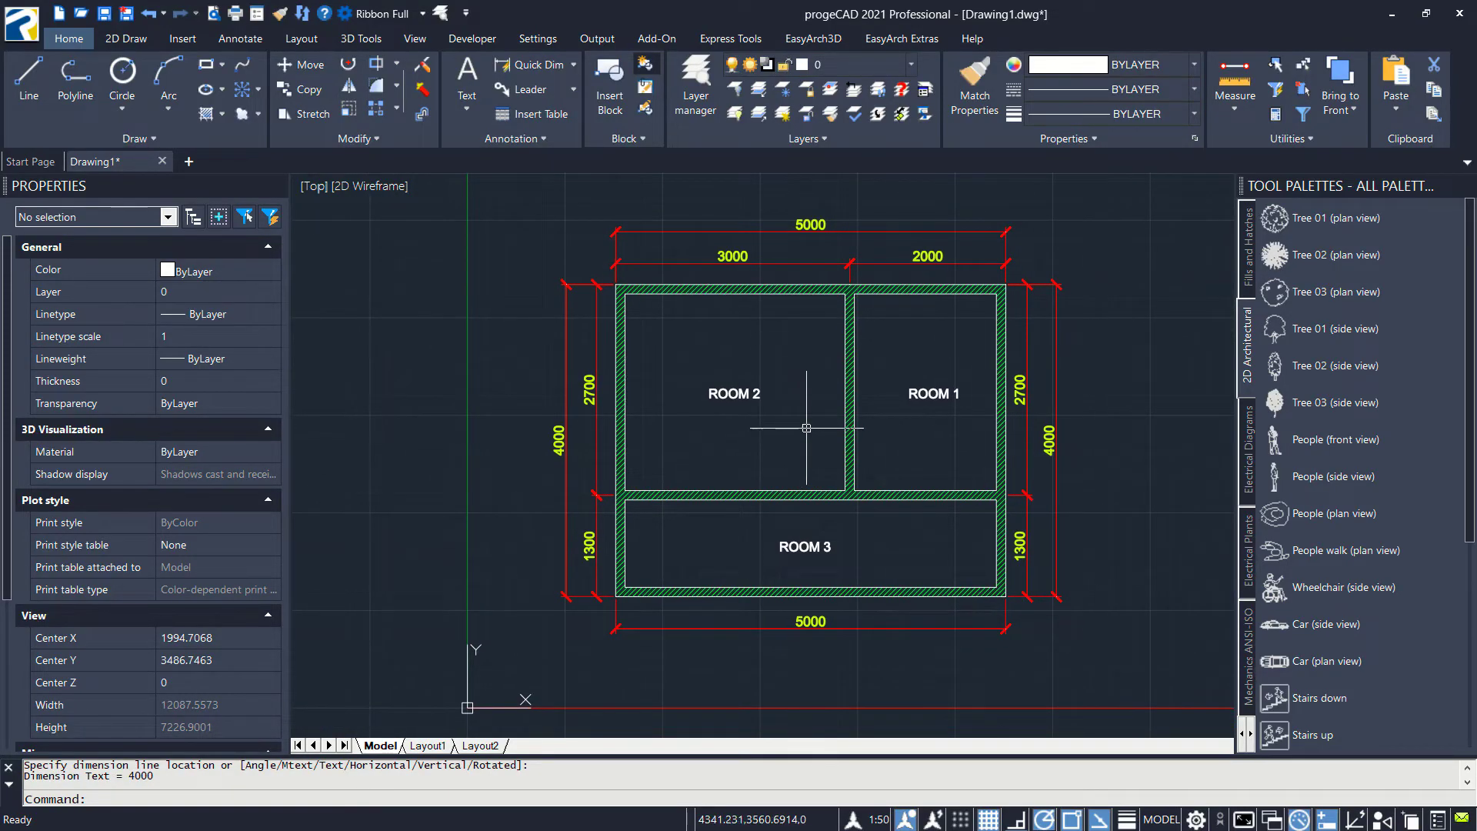
- Switch from model space to Layout1 and show its whole sheet
{"action": "left_click", "coordinate": [429, 746]}
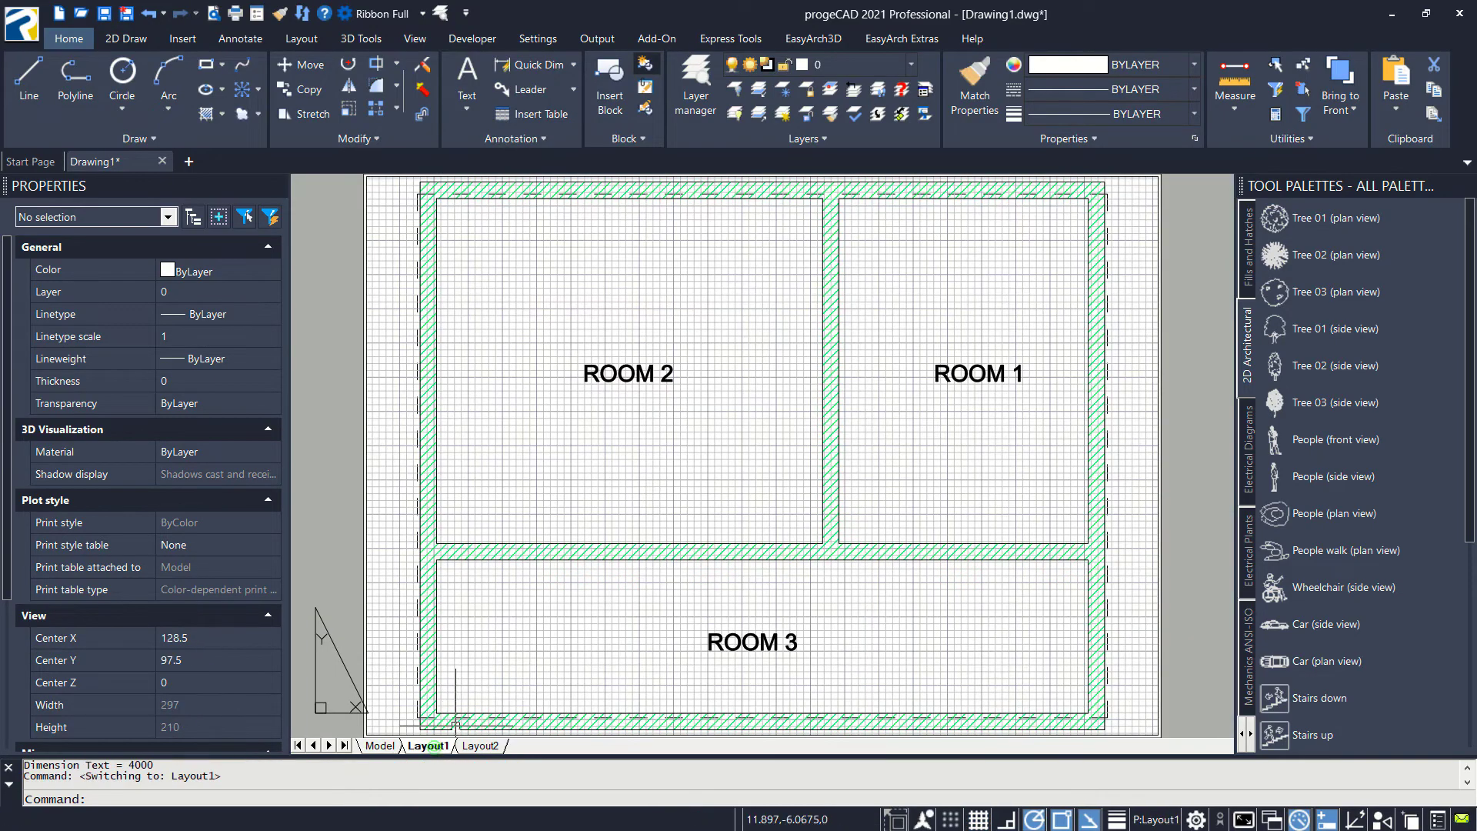
{"action": "scroll", "coordinate": [690, 495], "scroll_direction": "down", "scroll_amount": 2}
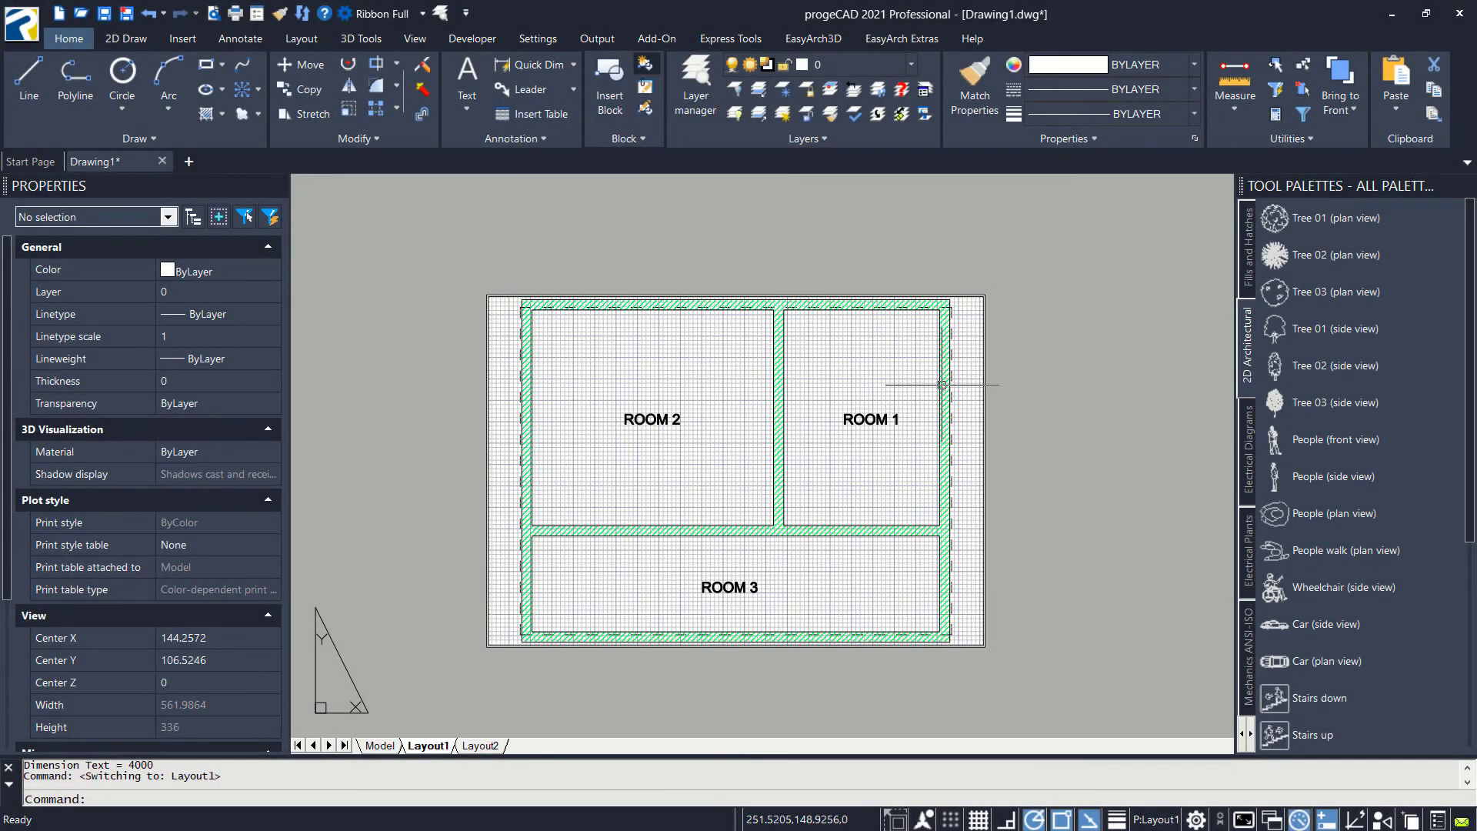
- Delete the existing viewport from the Layout1 sheet
{"action": "left_click", "coordinate": [1024, 284]}
{"action": "left_click", "coordinate": [884, 352]}
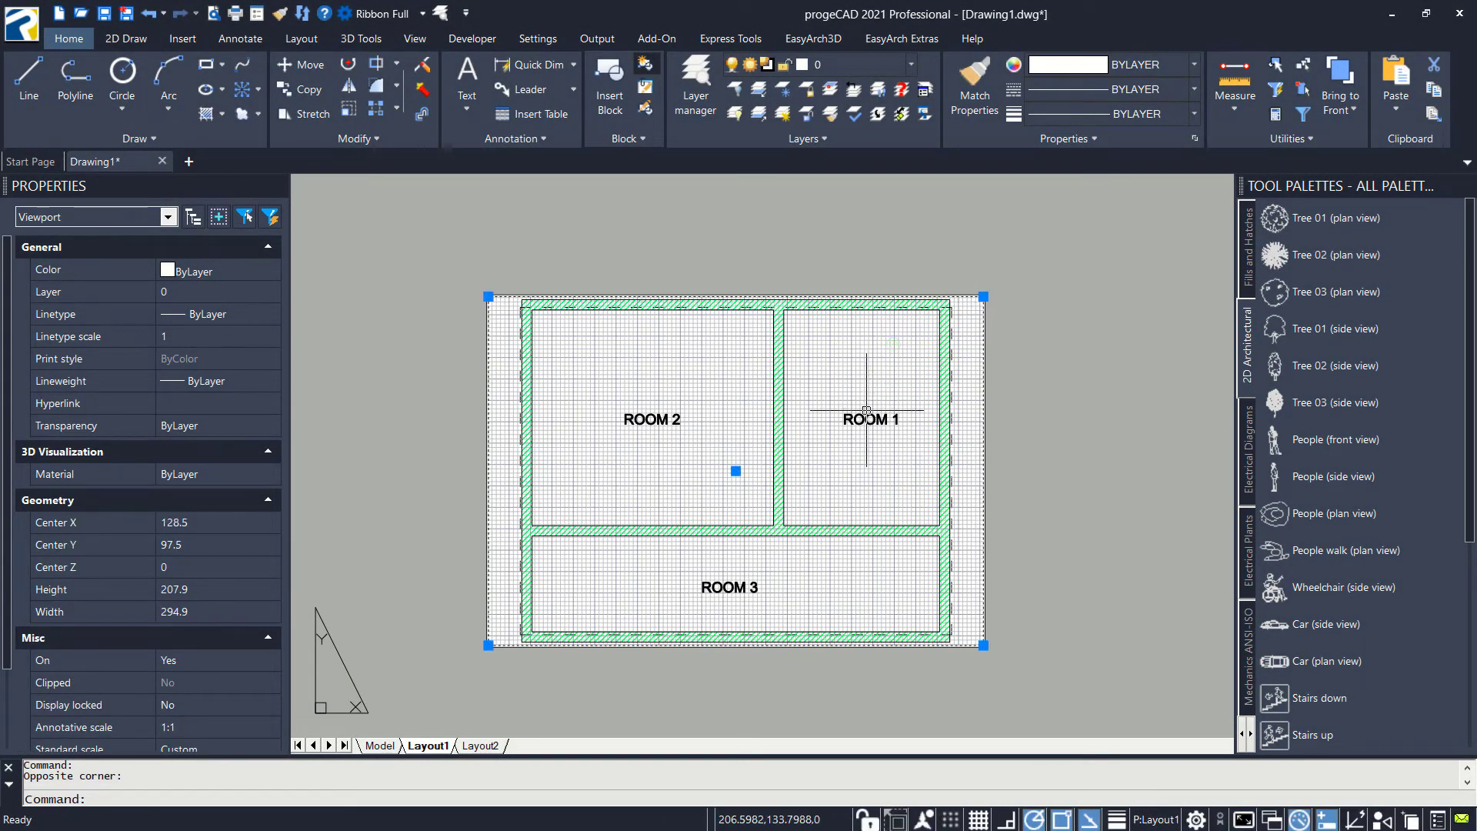
{"action": "key", "text": "Delete"}
- Draw a rectangle with length 210 and width 297 in the empty area beside the sheet
{"action": "middle_click_drag", "start_coordinate": [1016, 404], "coordinate": [660, 431]}
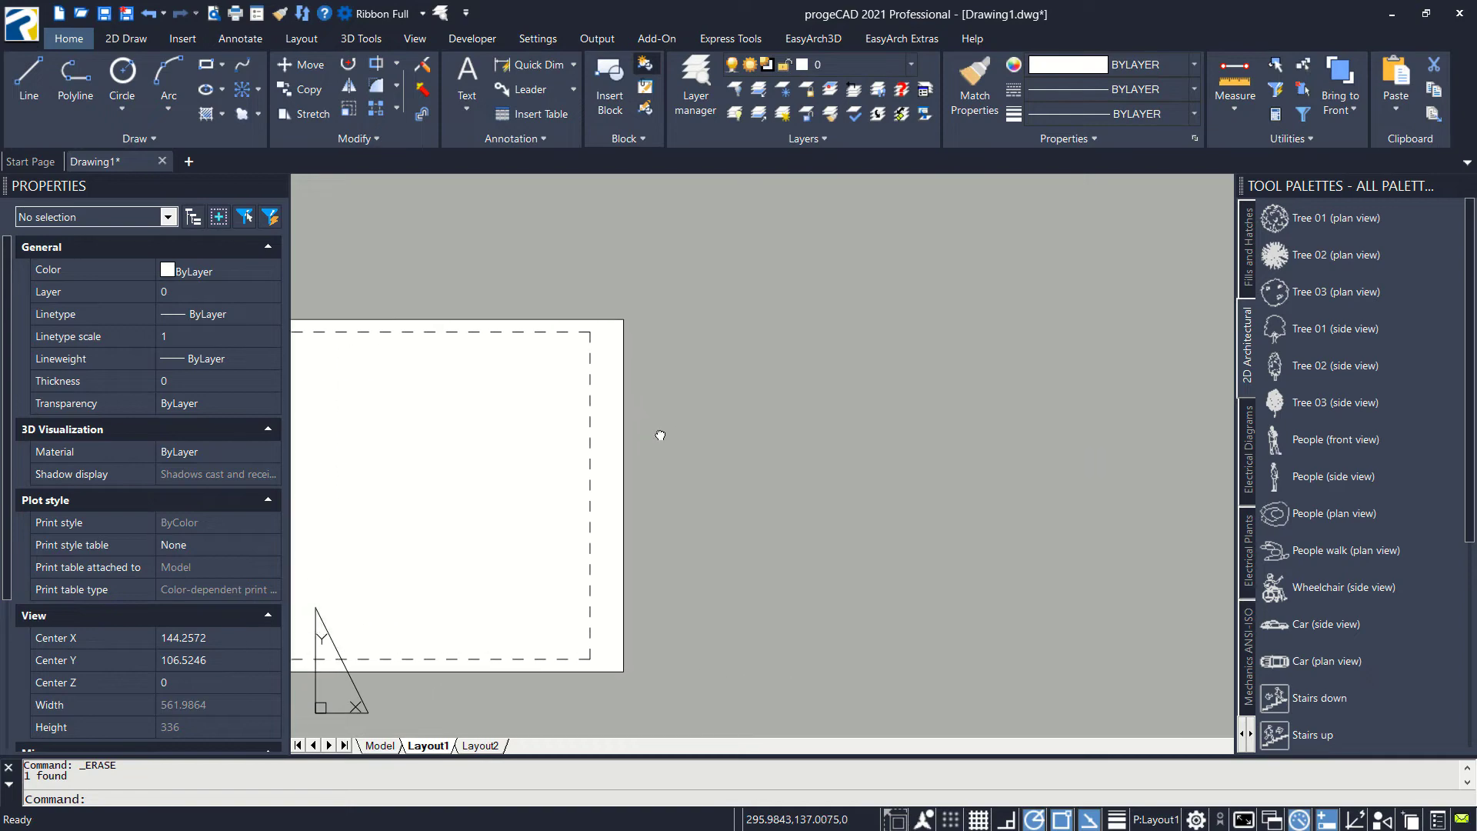
{"action": "type", "text": "R"}
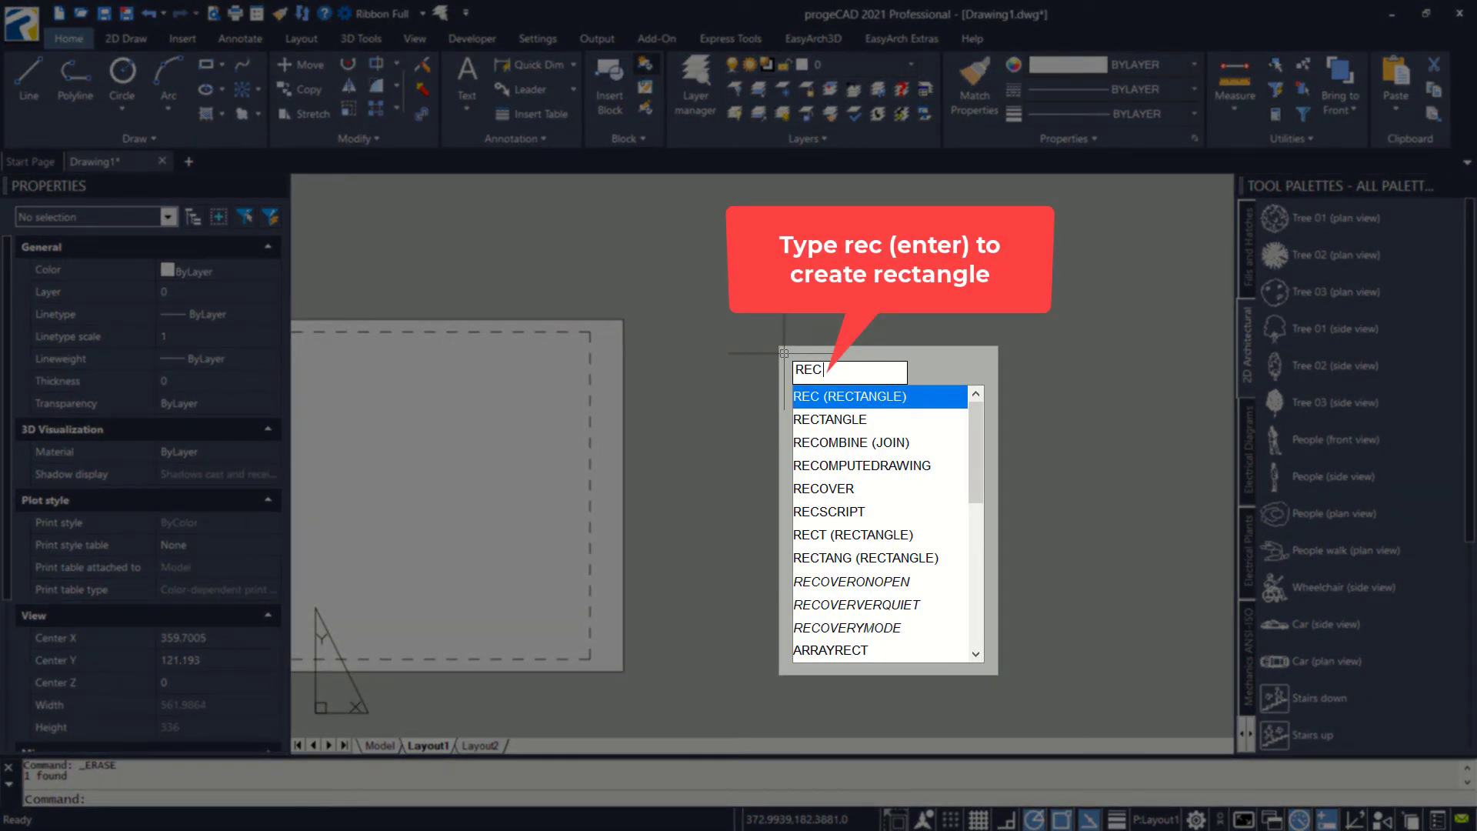
{"action": "type", "text": "EC"}
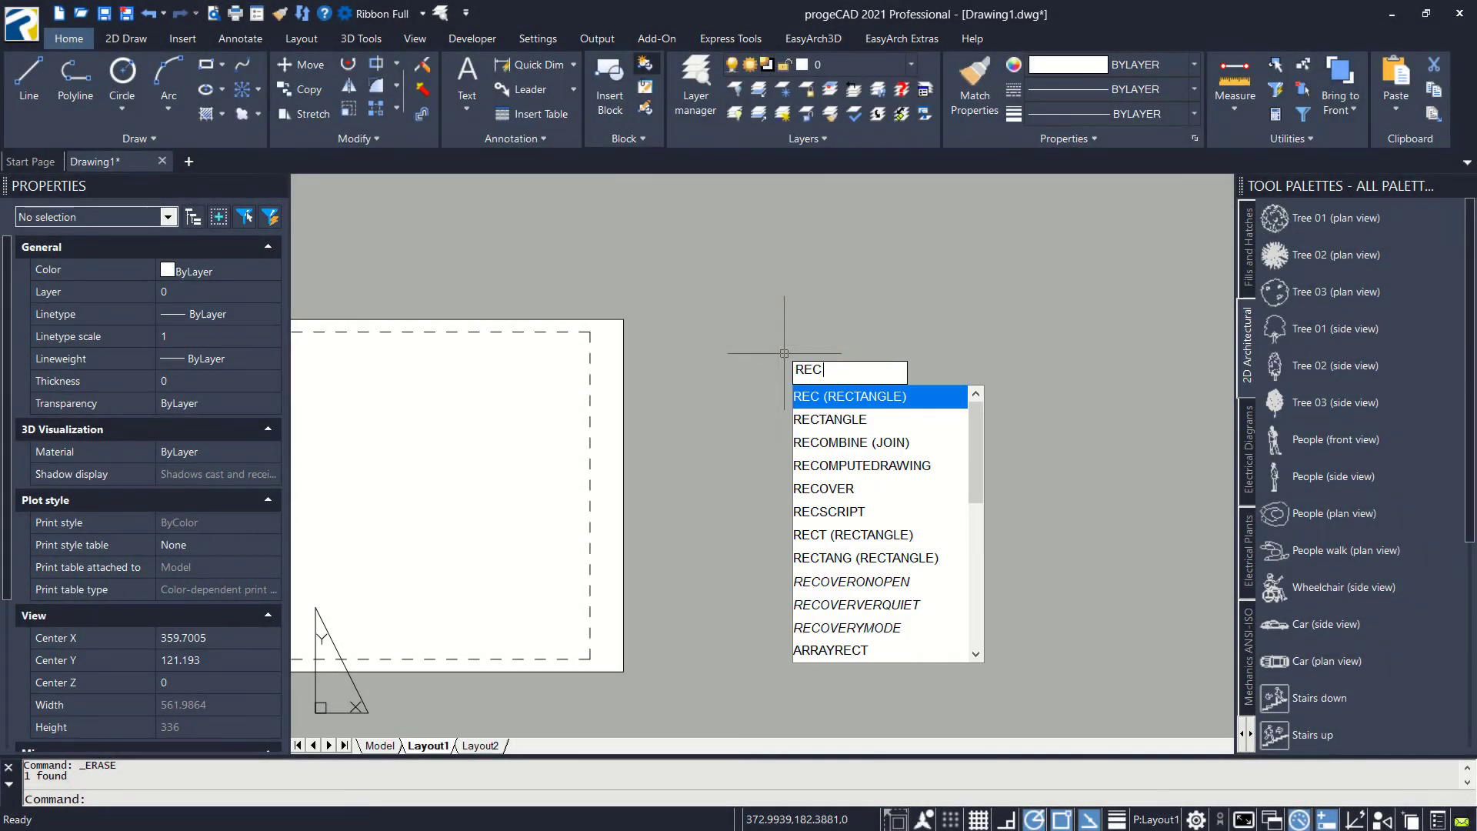
{"action": "key", "text": "Return"}
{"action": "left_click", "coordinate": [736, 342]}
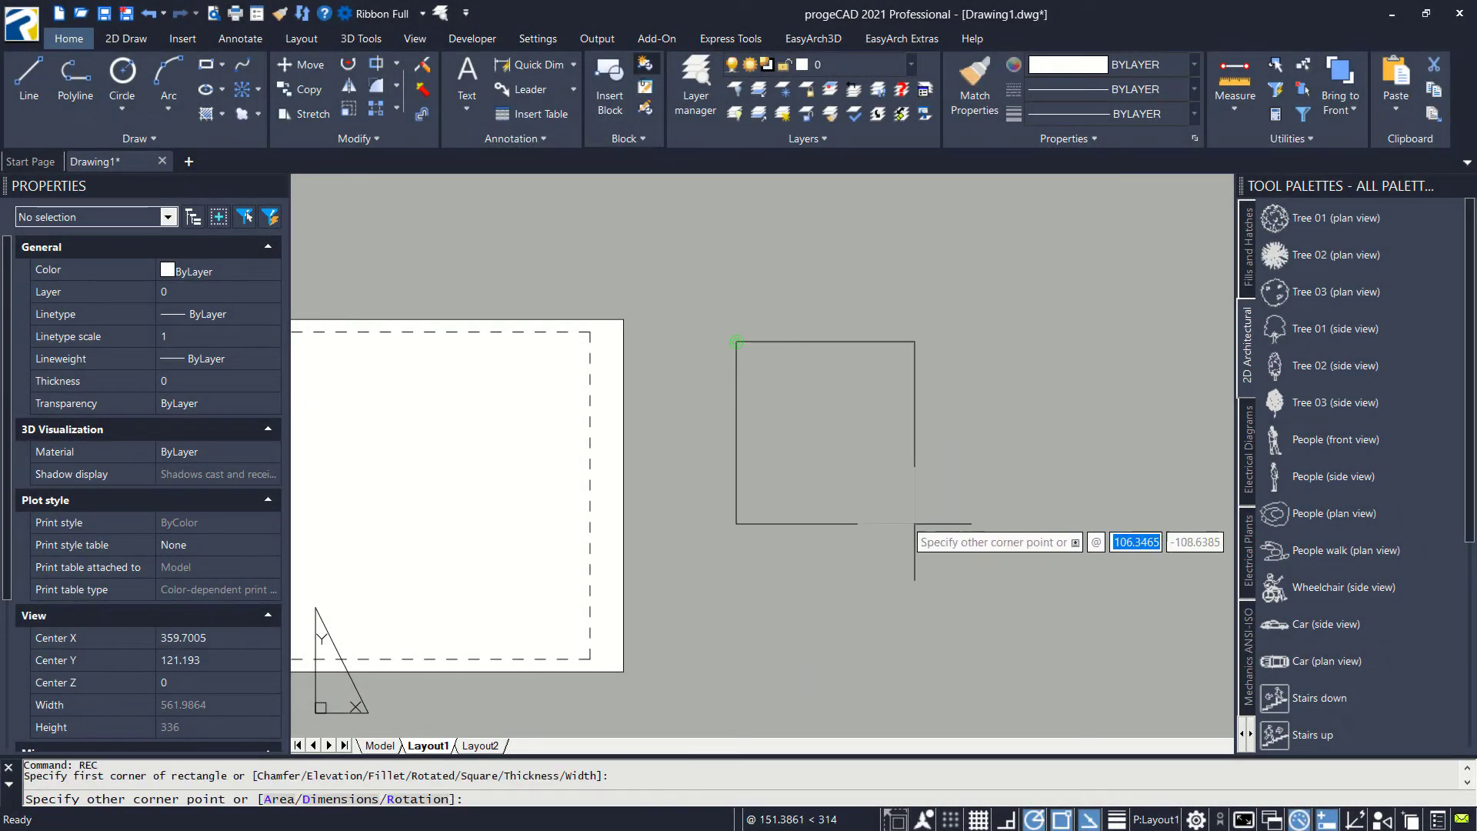
{"action": "type", "text": "D"}
{"action": "key", "text": "Return"}
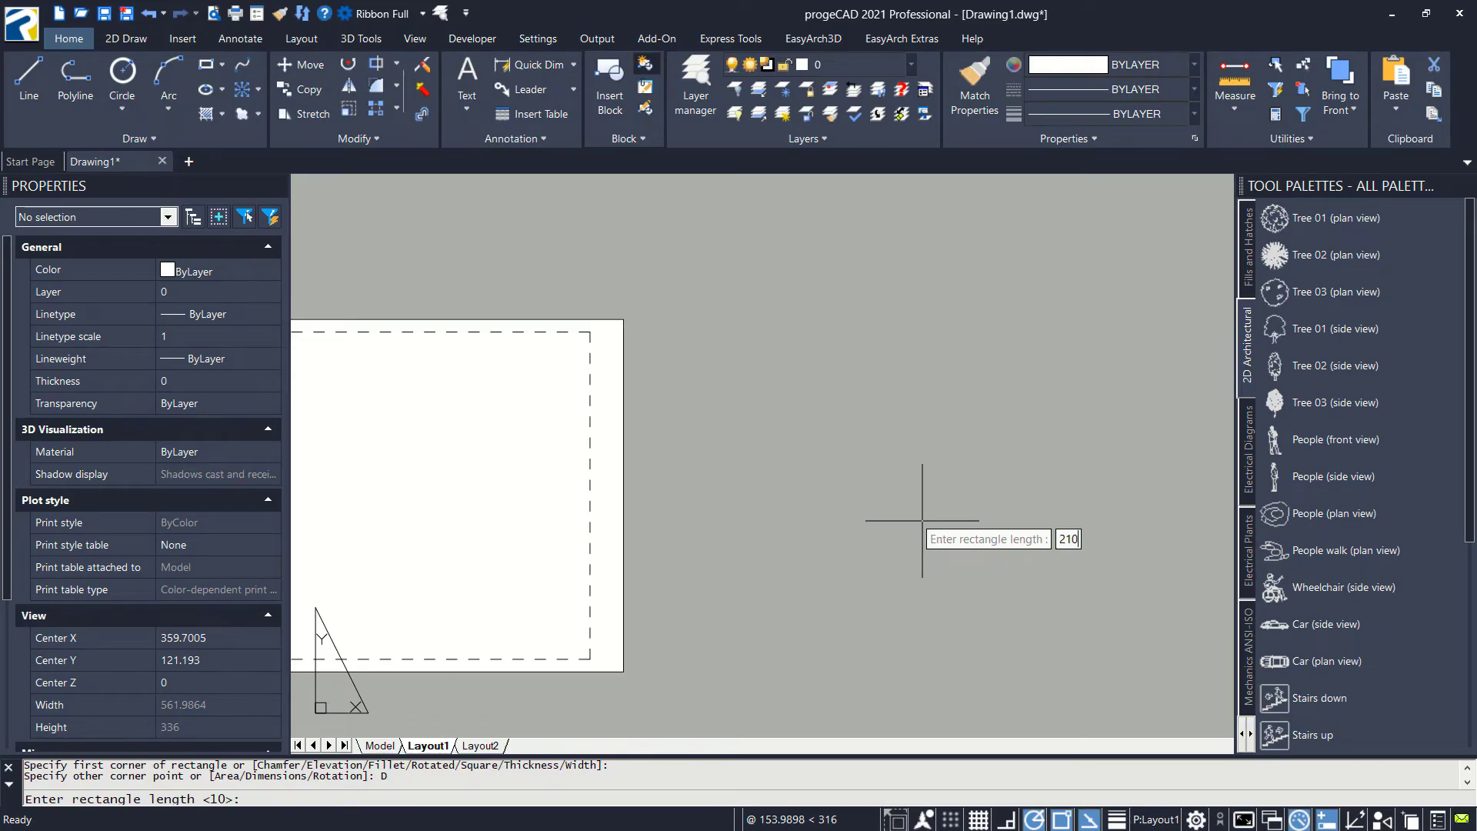
{"action": "key", "text": "Return"}
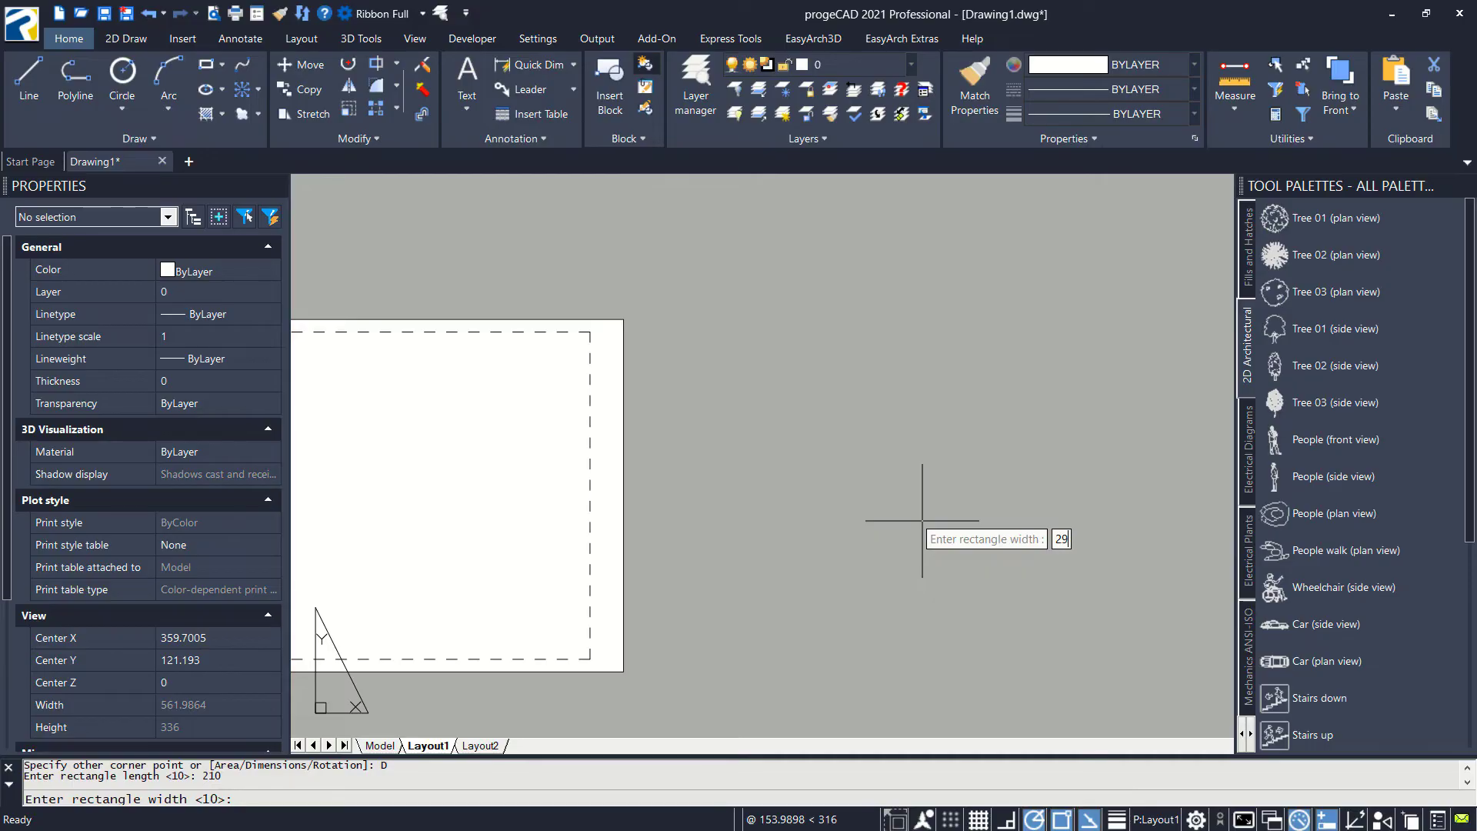
{"action": "key", "text": "Return"}
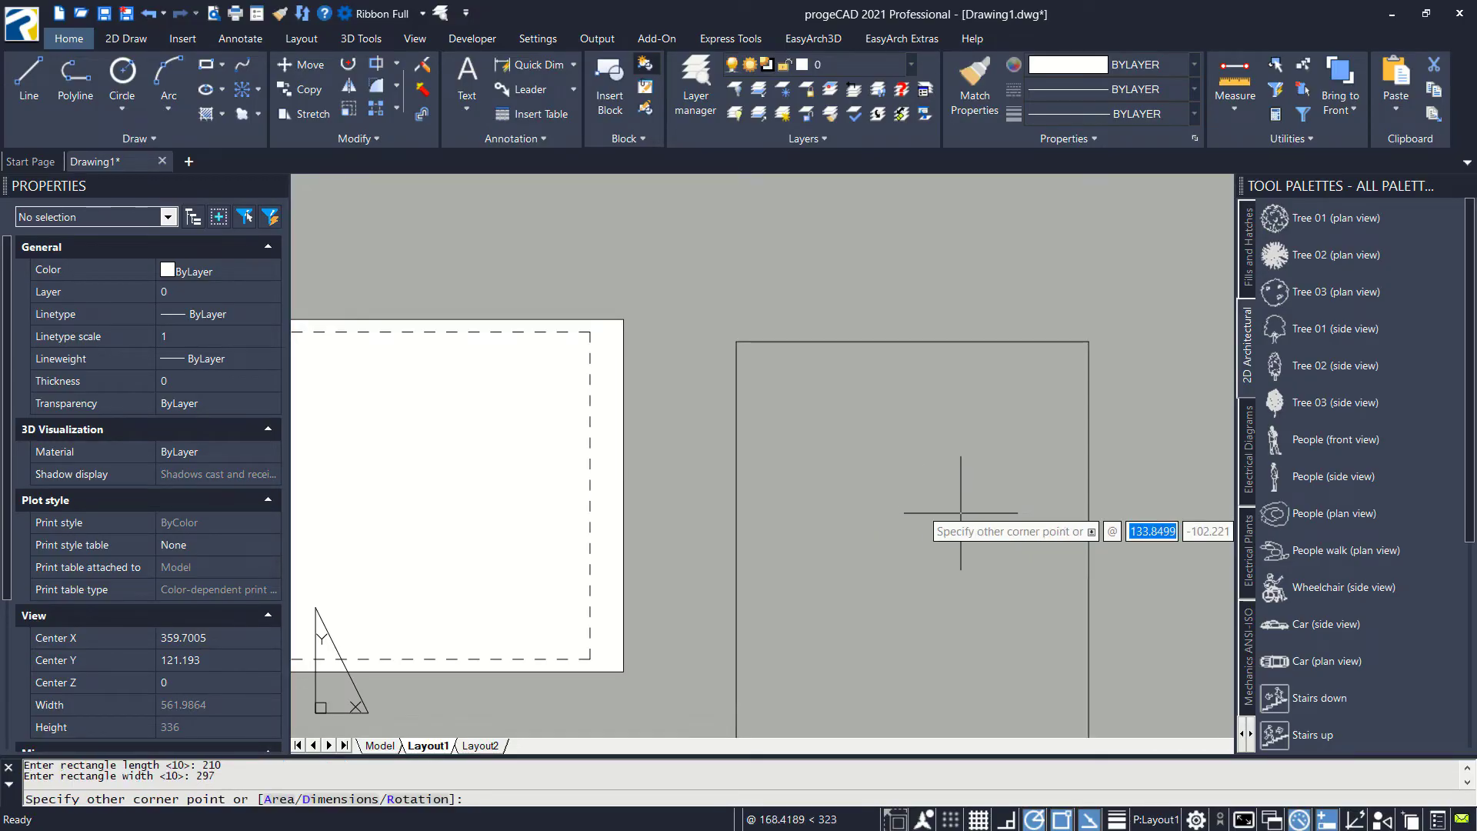
{"action": "left_click", "coordinate": [960, 513]}
- Offset the 210 by 297 rectangle 10 inward to form an inner frame
{"action": "mouse_move", "coordinate": [945, 566]}
{"action": "middle_mouse_down"}
{"action": "mouse_move", "coordinate": [891, 406]}
{"action": "mouse_move", "coordinate": [897, 440]}
{"action": "middle_mouse_up"}
{"action": "type", "text": "O"}
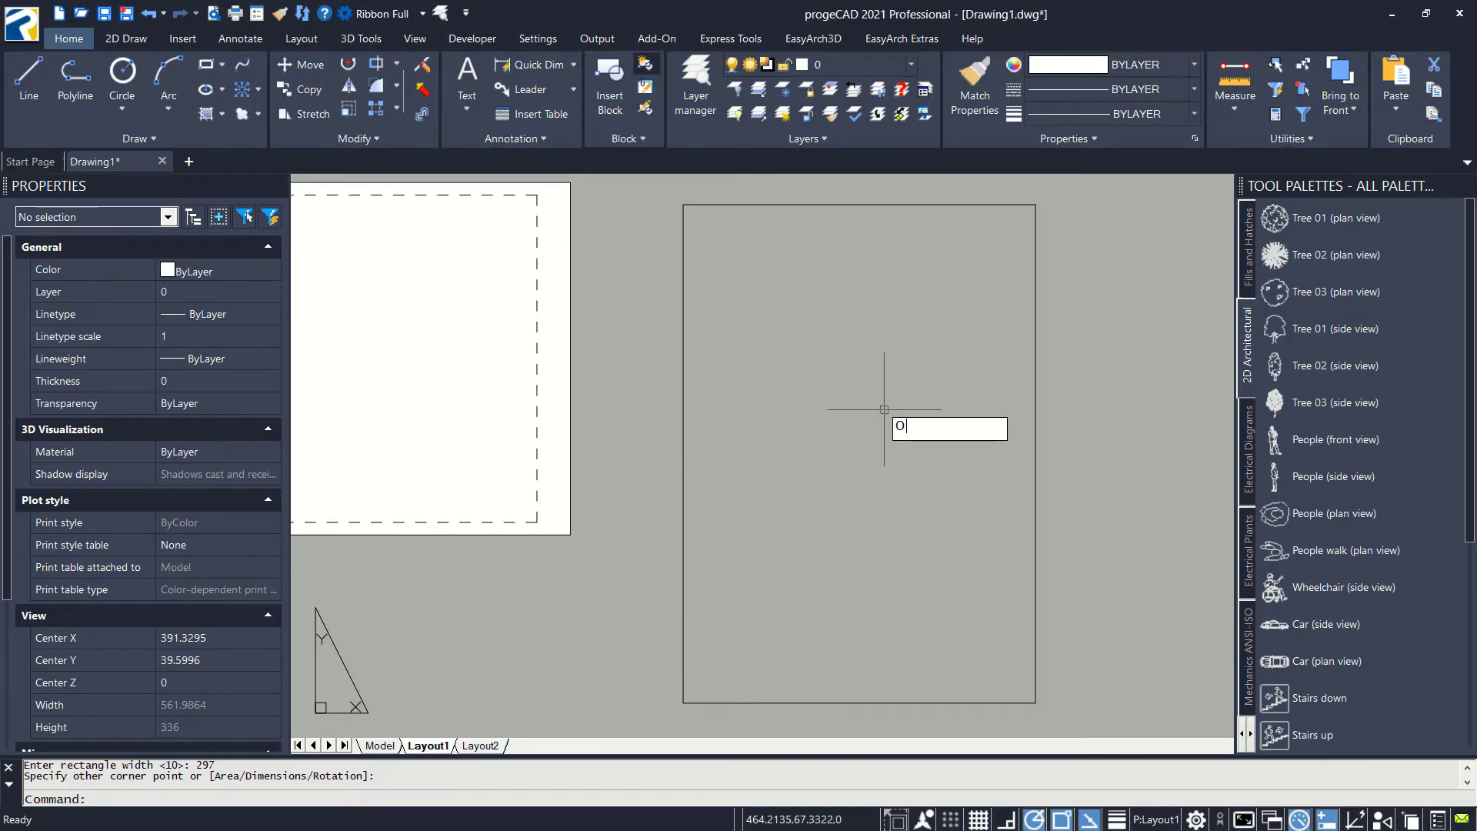
{"action": "type", "text": "FFSET"}
{"action": "key", "text": "Return"}
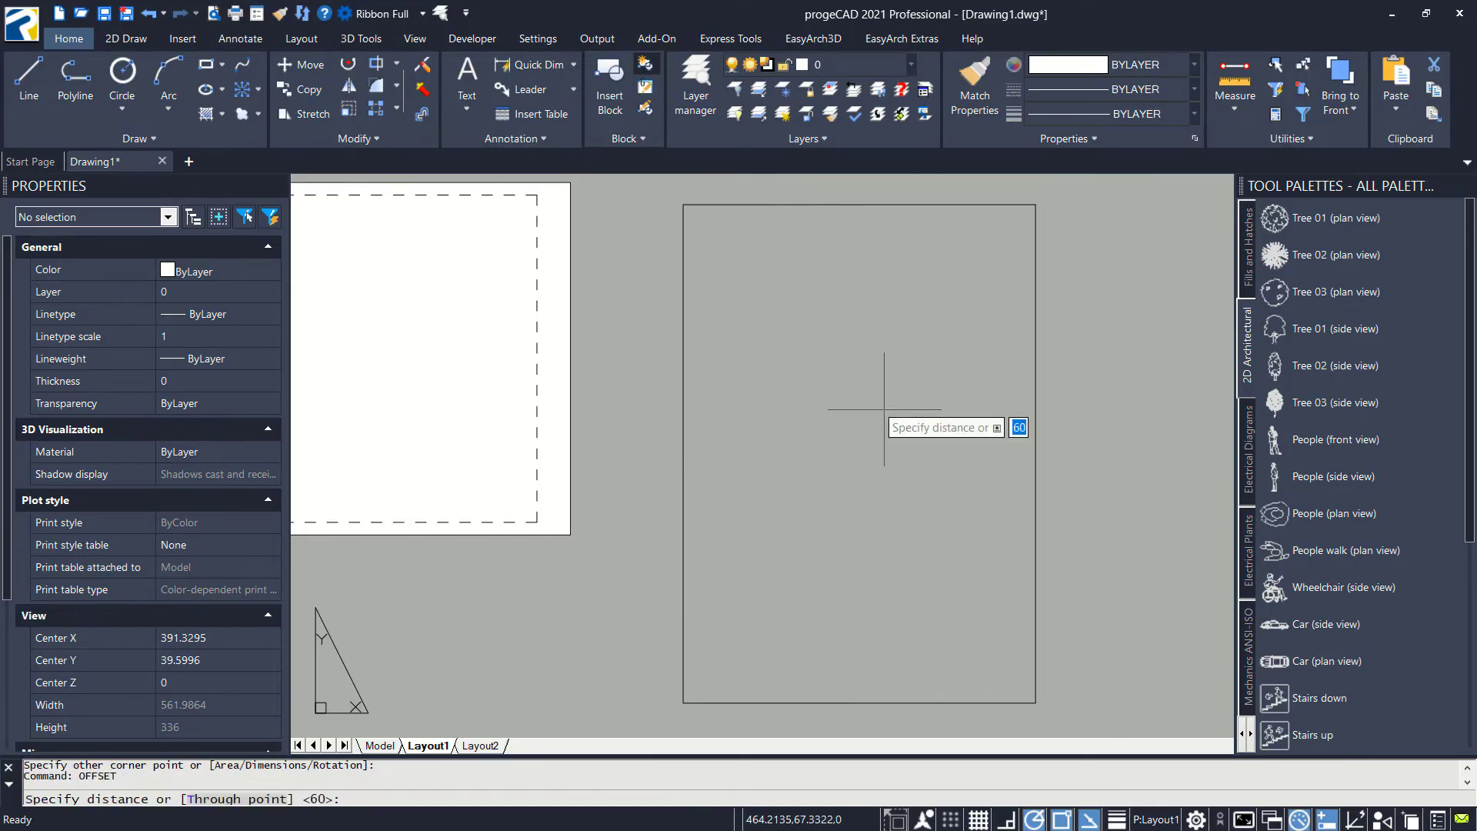
{"action": "key", "text": "Return"}
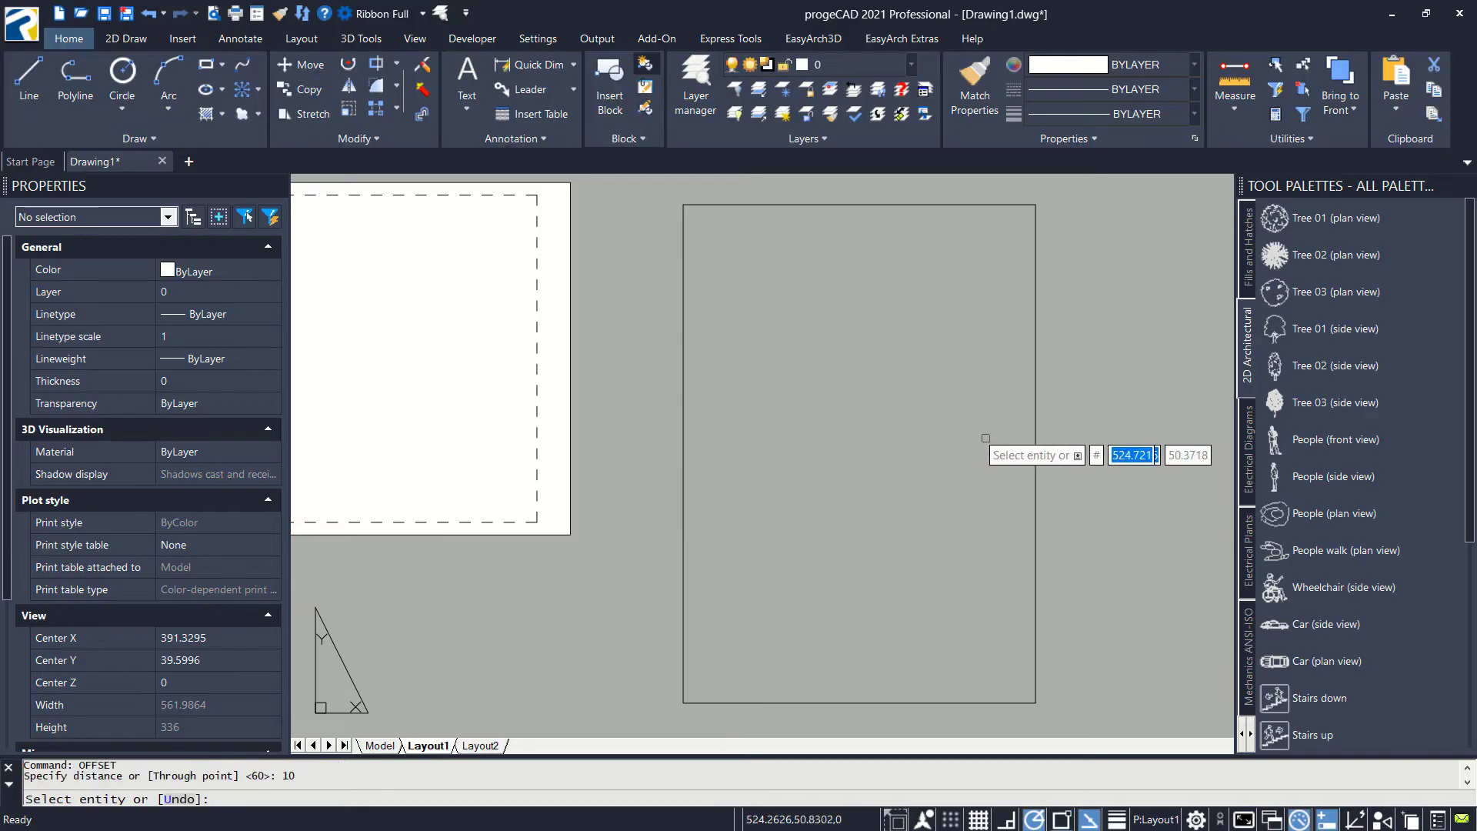
{"action": "left_click", "coordinate": [1035, 460]}
{"action": "left_click", "coordinate": [898, 465]}
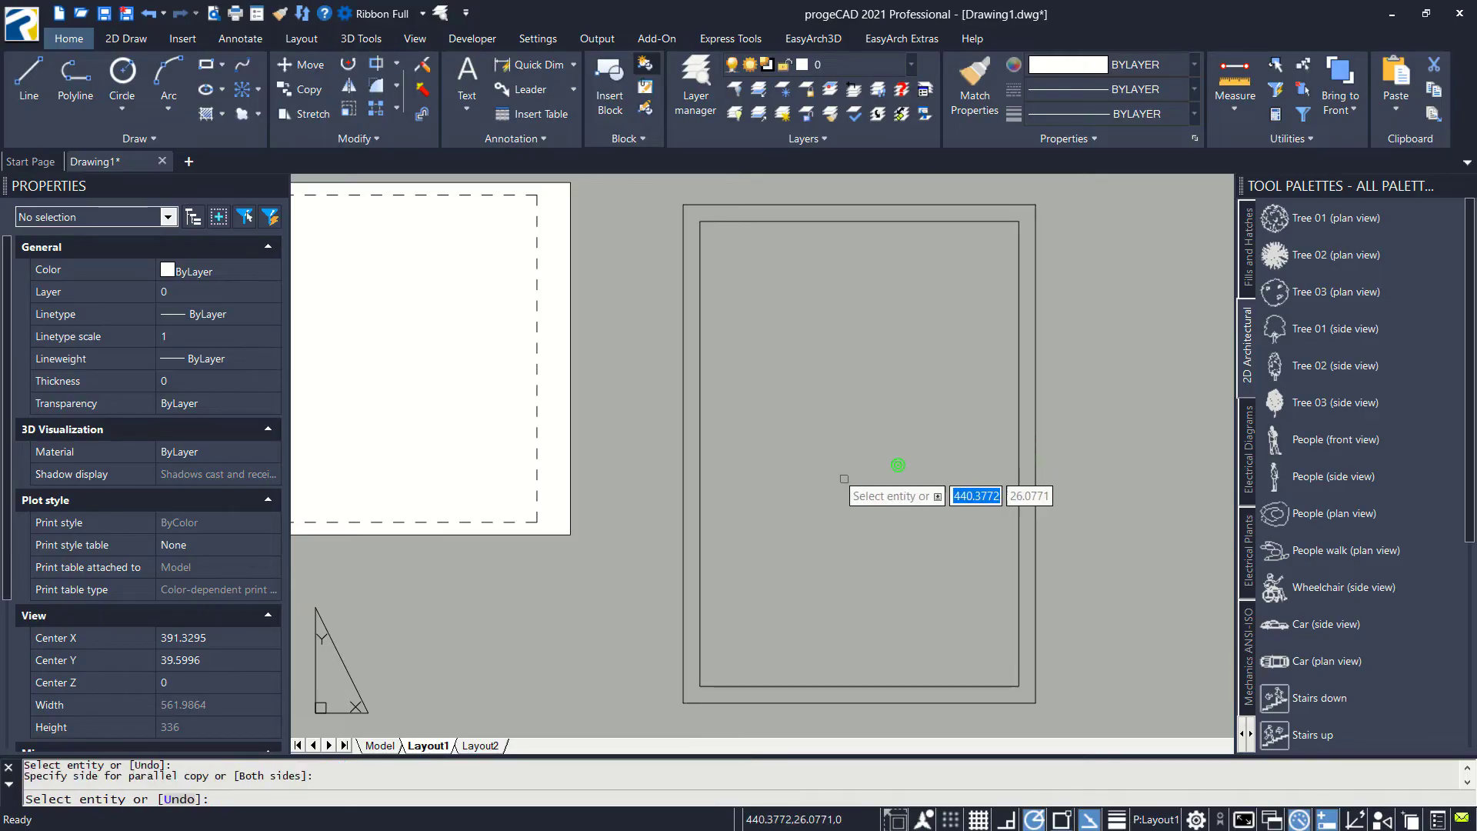
{"action": "key", "text": "Return"}
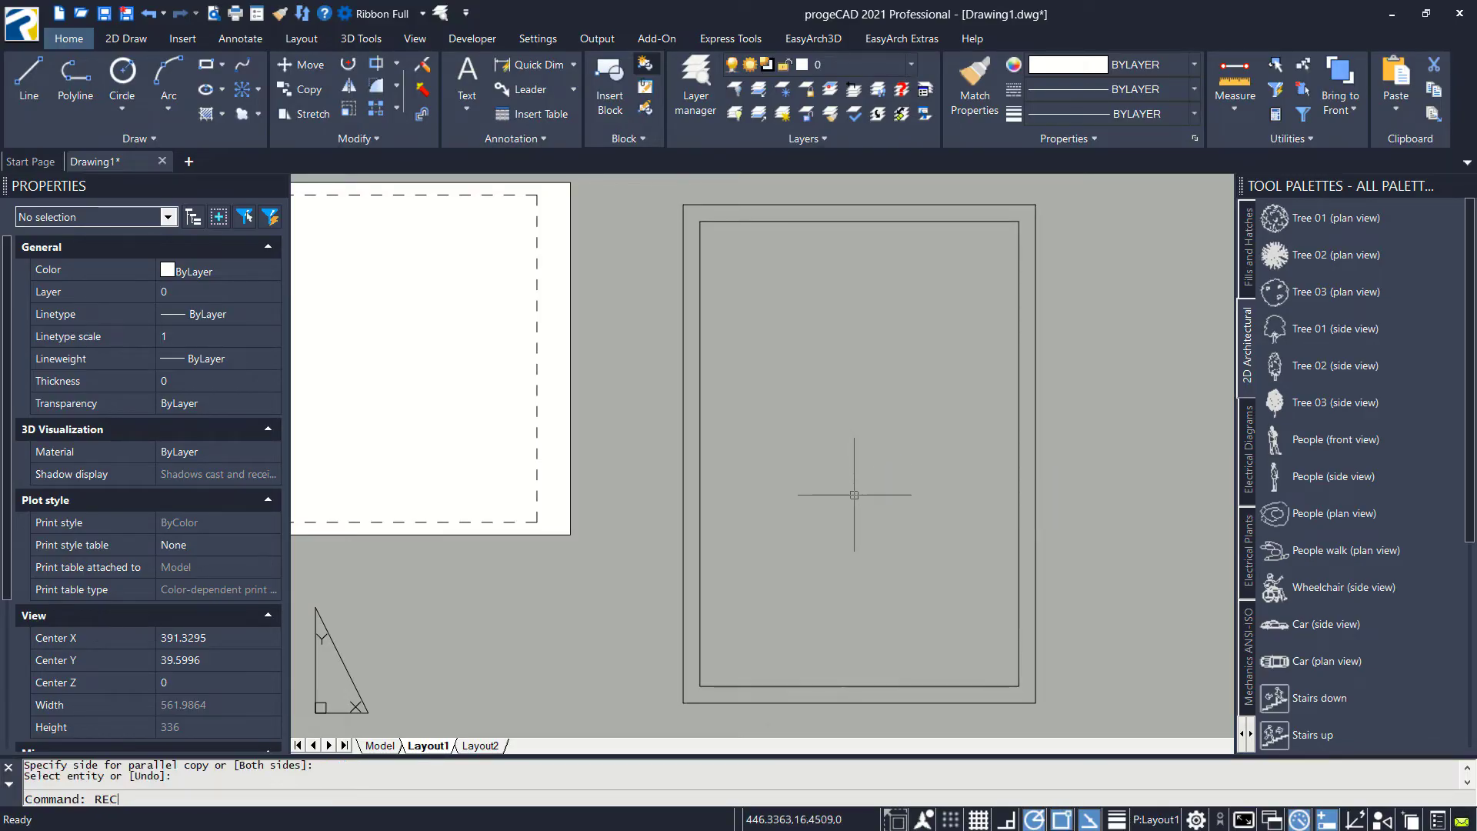
- Draw a title block rectangle about 190 mm wide across the bottom of the inner frame, starting from its lower-right corner
{"action": "key", "text": "Return"}
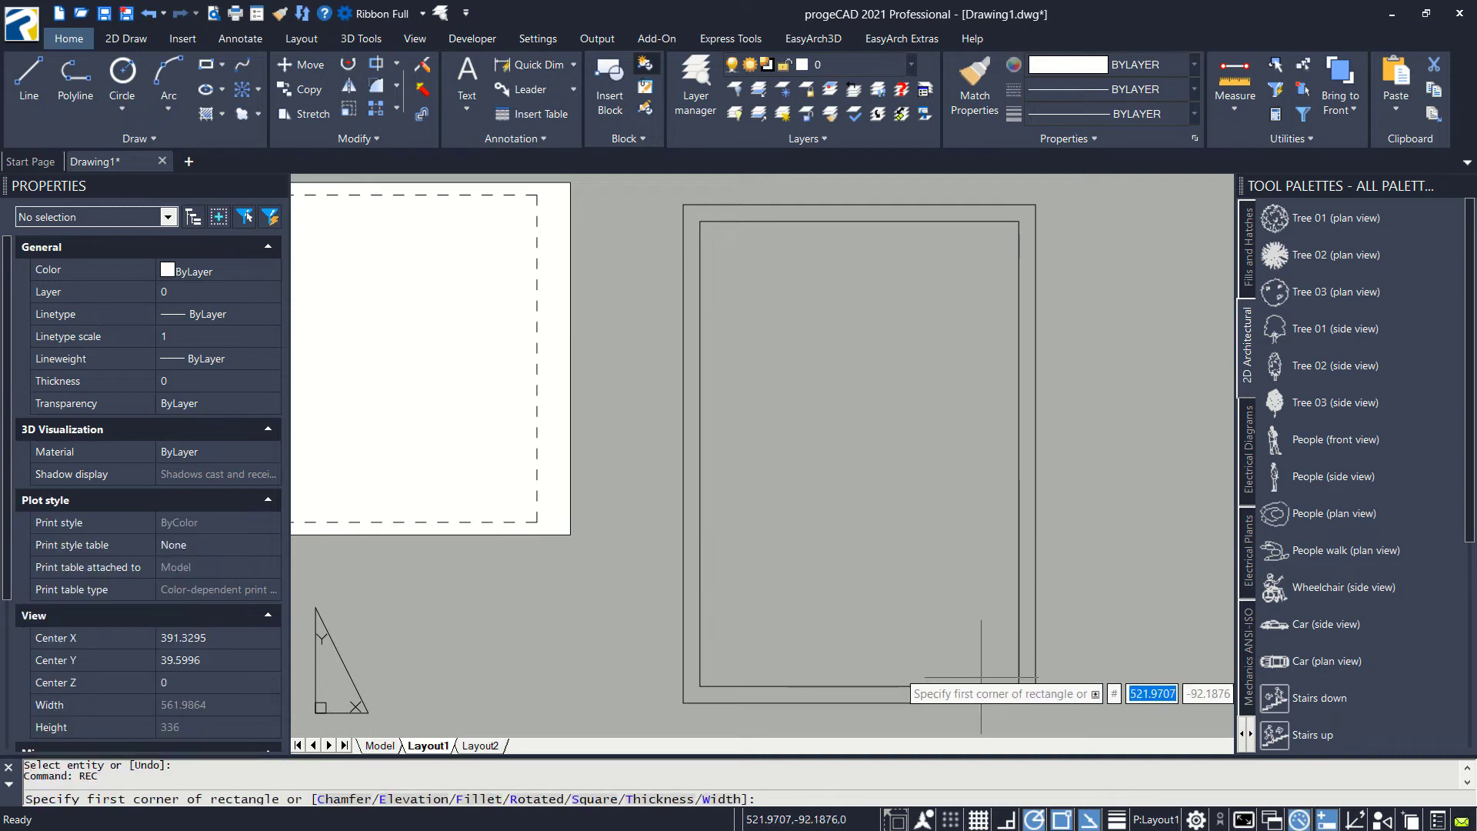
{"action": "left_click", "coordinate": [1022, 684]}
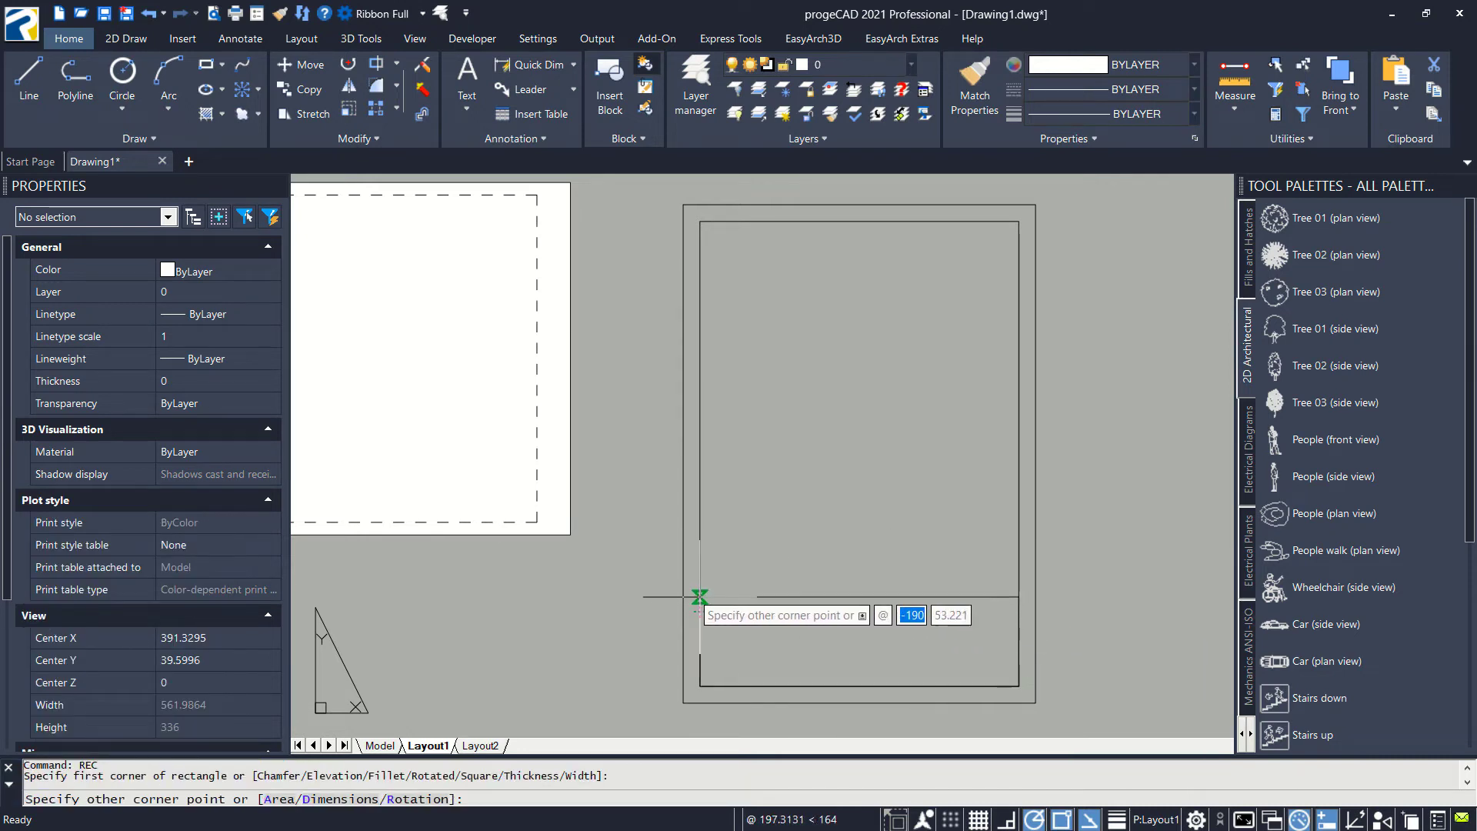
{"action": "left_click", "coordinate": [699, 592]}
- Divide the title block with a narrow full-width header rectangle along its upper edge and a full-height rectangle forming the middle column
{"action": "key", "text": "Return"}
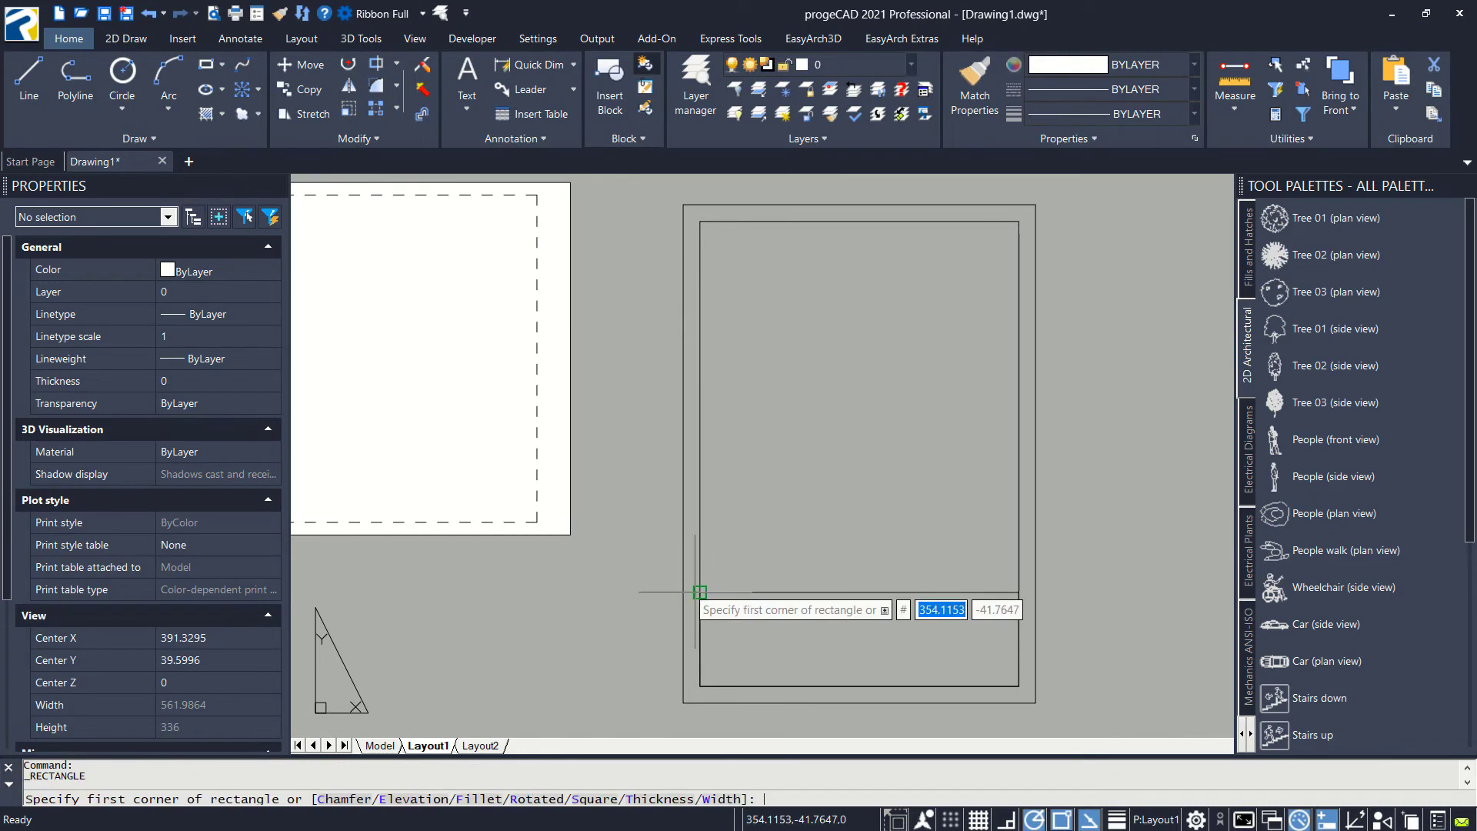
{"action": "left_click", "coordinate": [699, 591]}
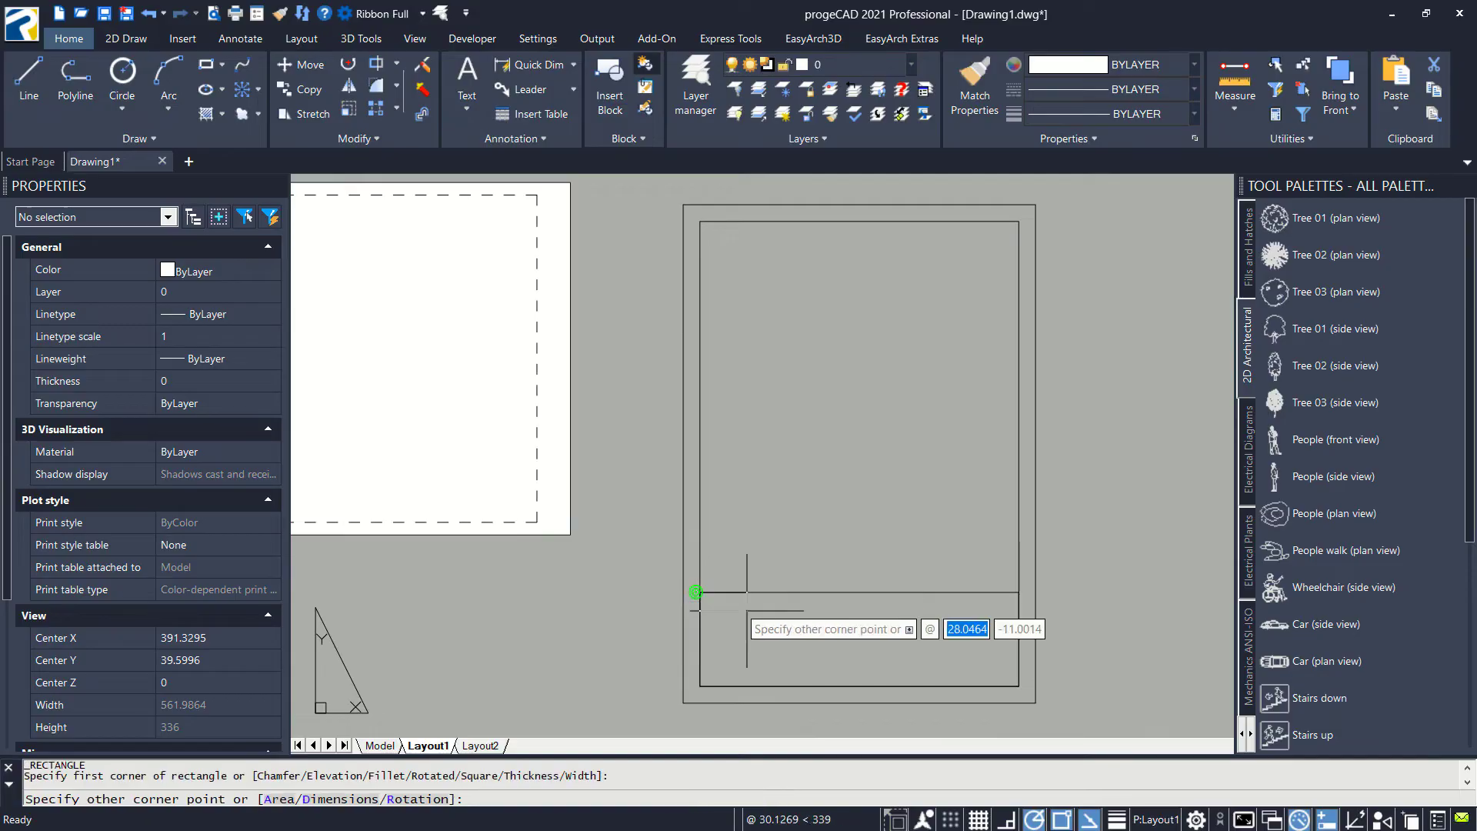
{"action": "left_click", "coordinate": [1018, 613]}
{"action": "key", "text": "Return"}
{"action": "left_click", "coordinate": [794, 592]}
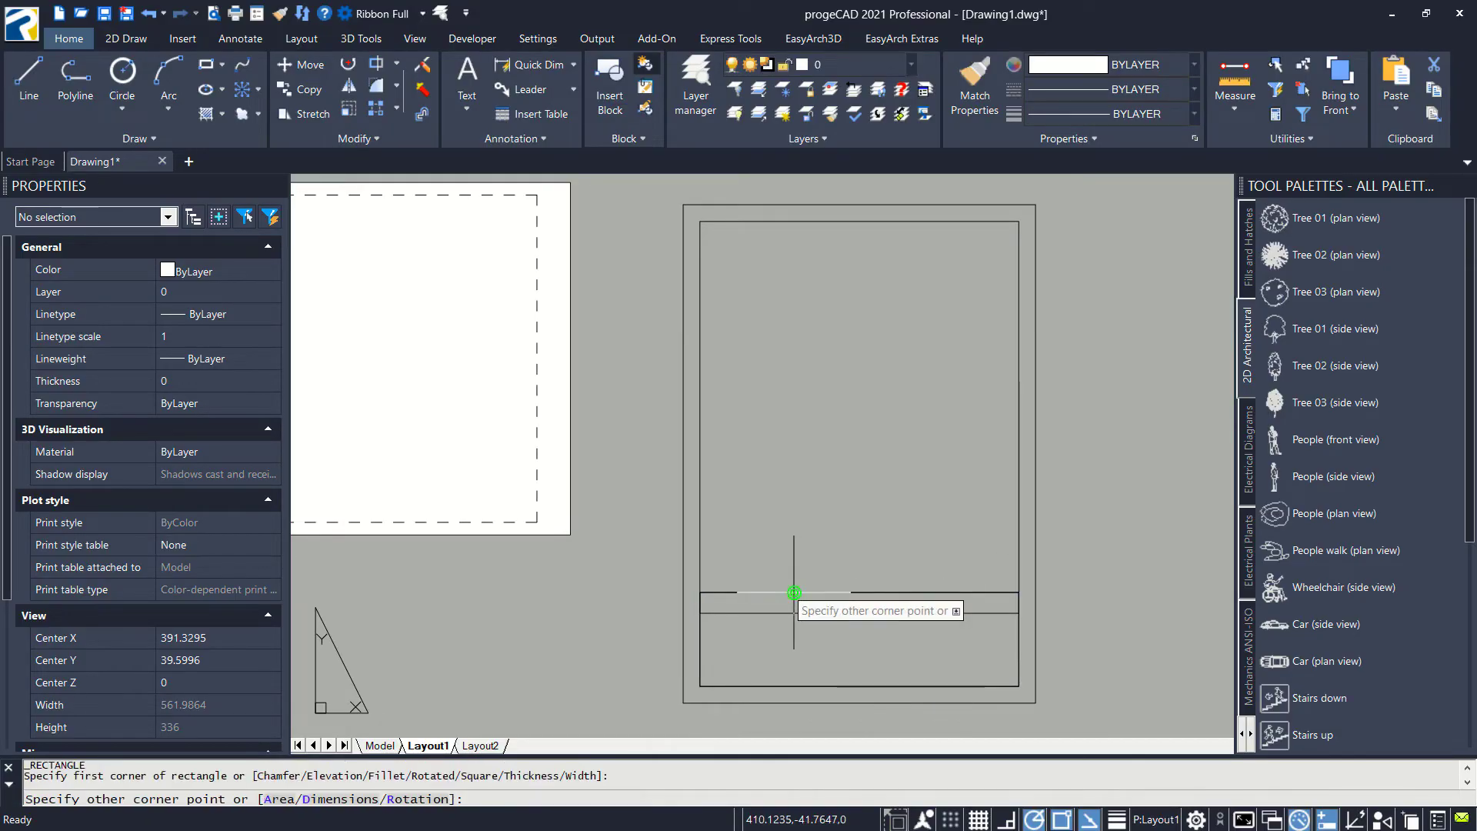
{"action": "left_click", "coordinate": [916, 685]}
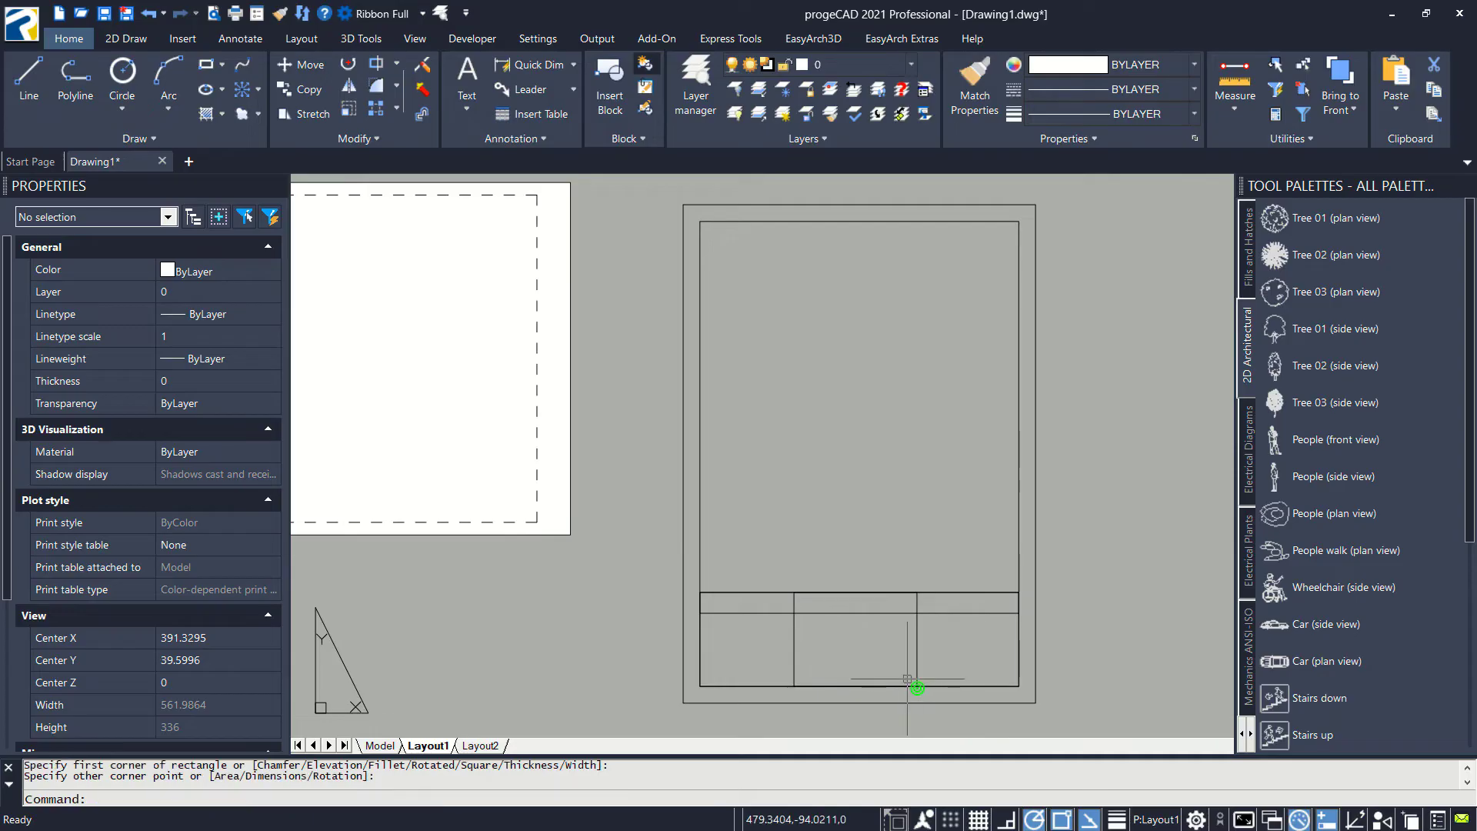
- Add the multiline text NAME at height 2.5 in the title block's first header cell
{"action": "scroll", "coordinate": [782, 659], "scroll_direction": "up", "scroll_amount": 4}
{"action": "middle_click_drag", "start_coordinate": [773, 643], "coordinate": [740, 581]}
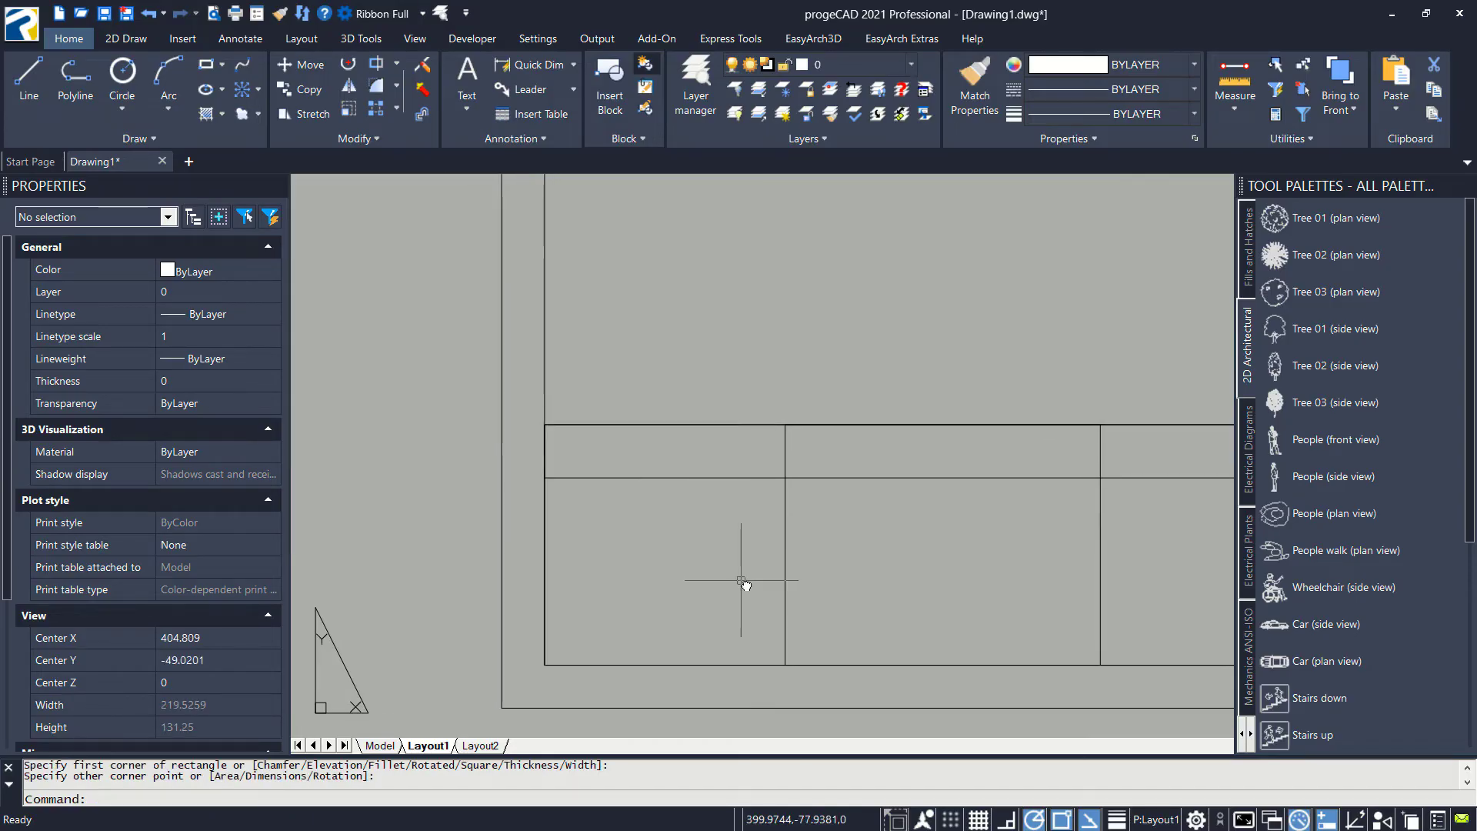
{"action": "type", "text": "MTEXT"}
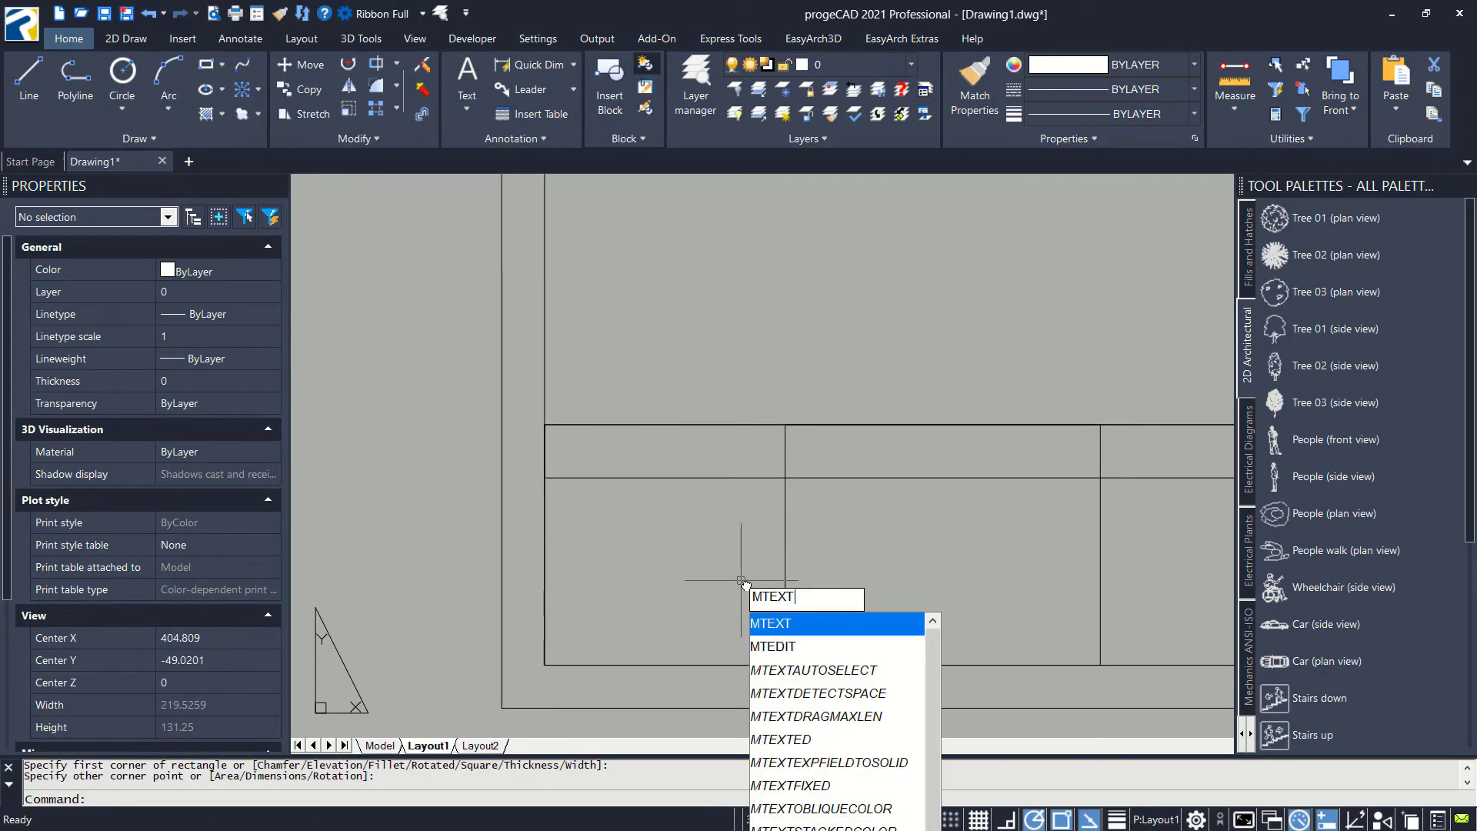
{"action": "key", "text": "Return"}
{"action": "left_click", "coordinate": [577, 432]}
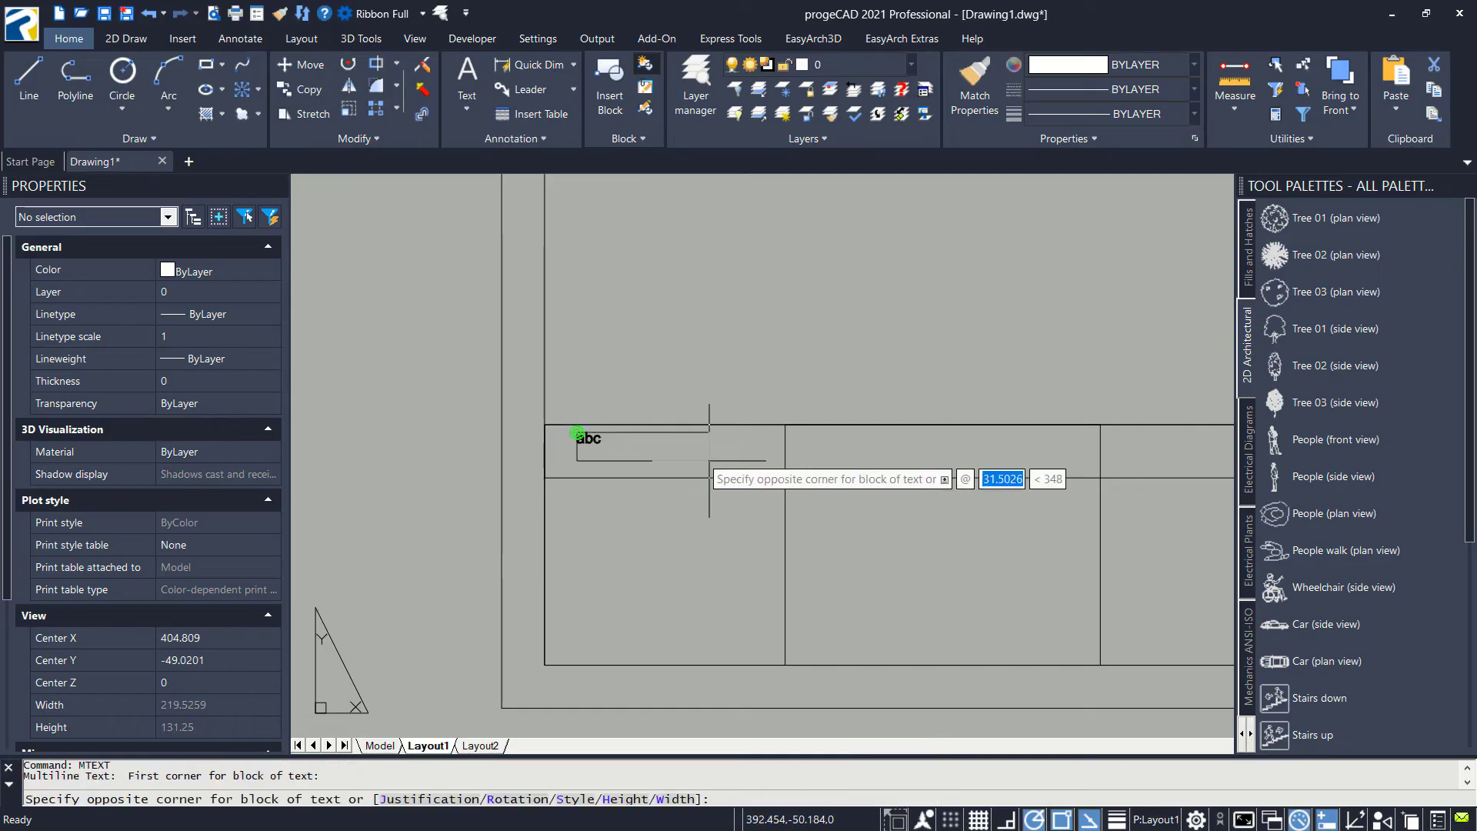
{"action": "left_click", "coordinate": [746, 468]}
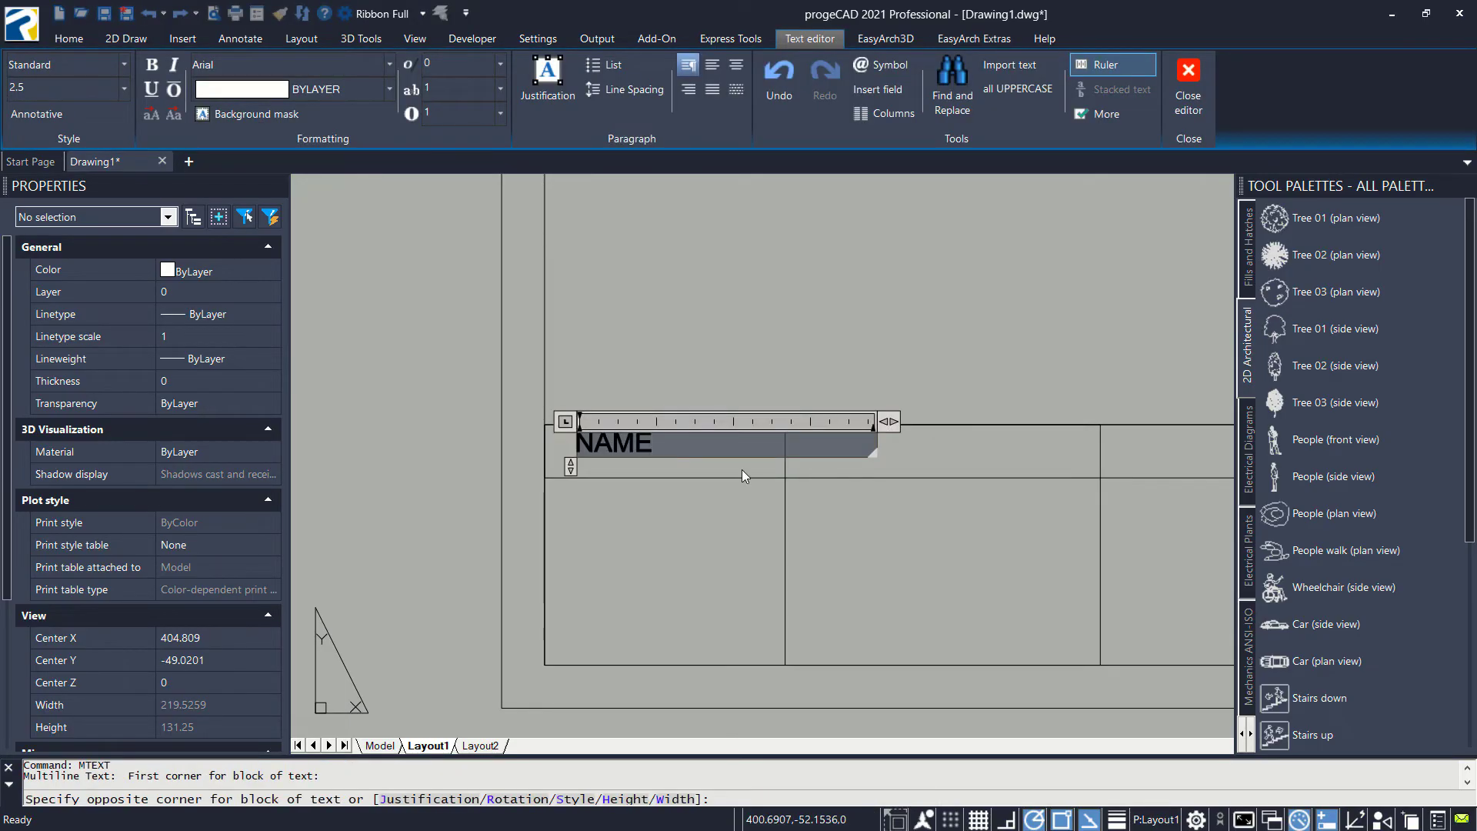
{"action": "left_click", "coordinate": [694, 551]}
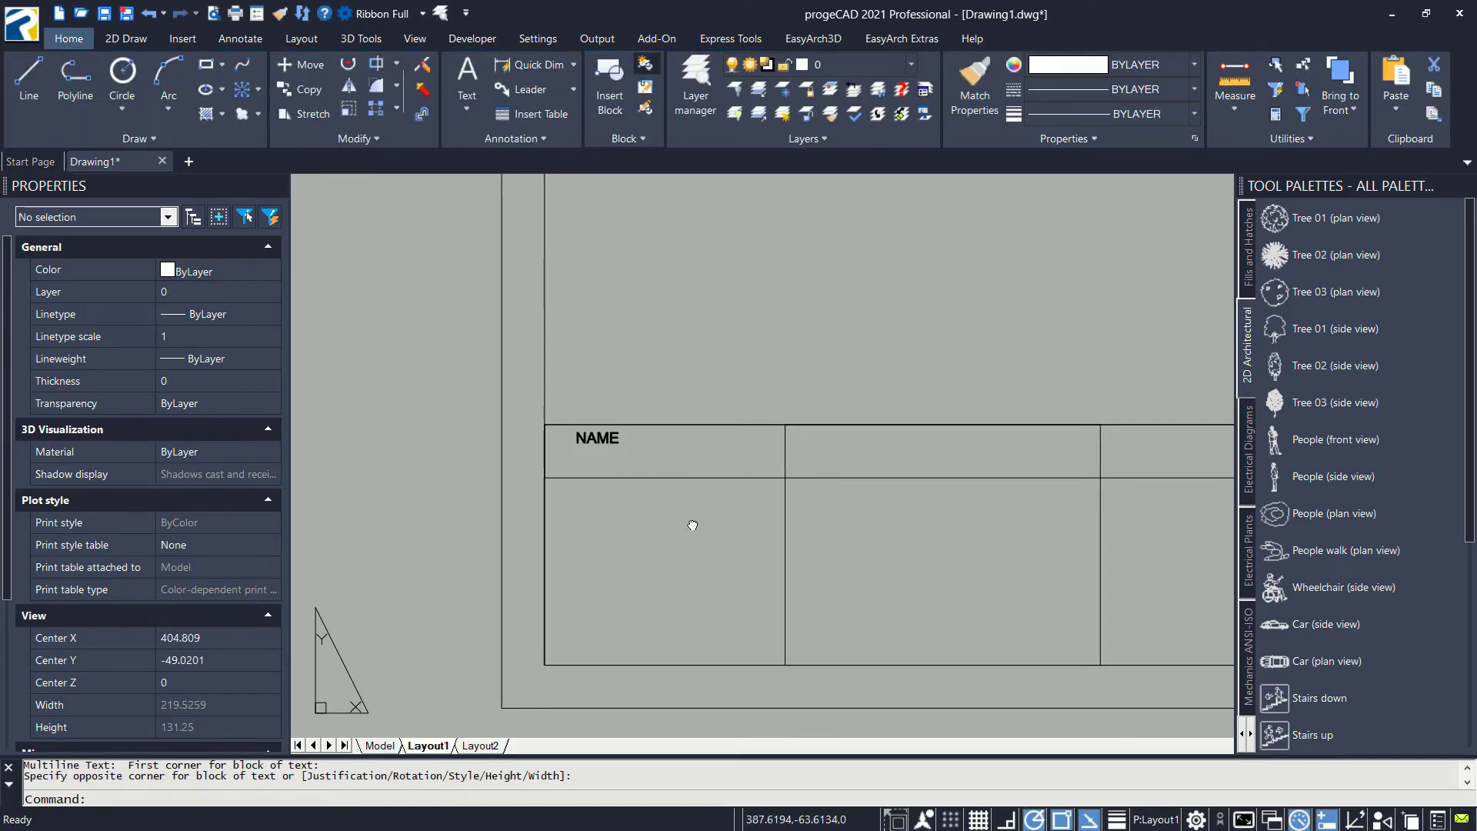
- Move the NAME label horizontally to the right, towards the middle of the first header cell
{"action": "middle_click_drag", "start_coordinate": [693, 525], "coordinate": [665, 545]}
{"action": "type", "text": "m"}
{"action": "key", "text": "Return"}
{"action": "left_click", "coordinate": [586, 457]}
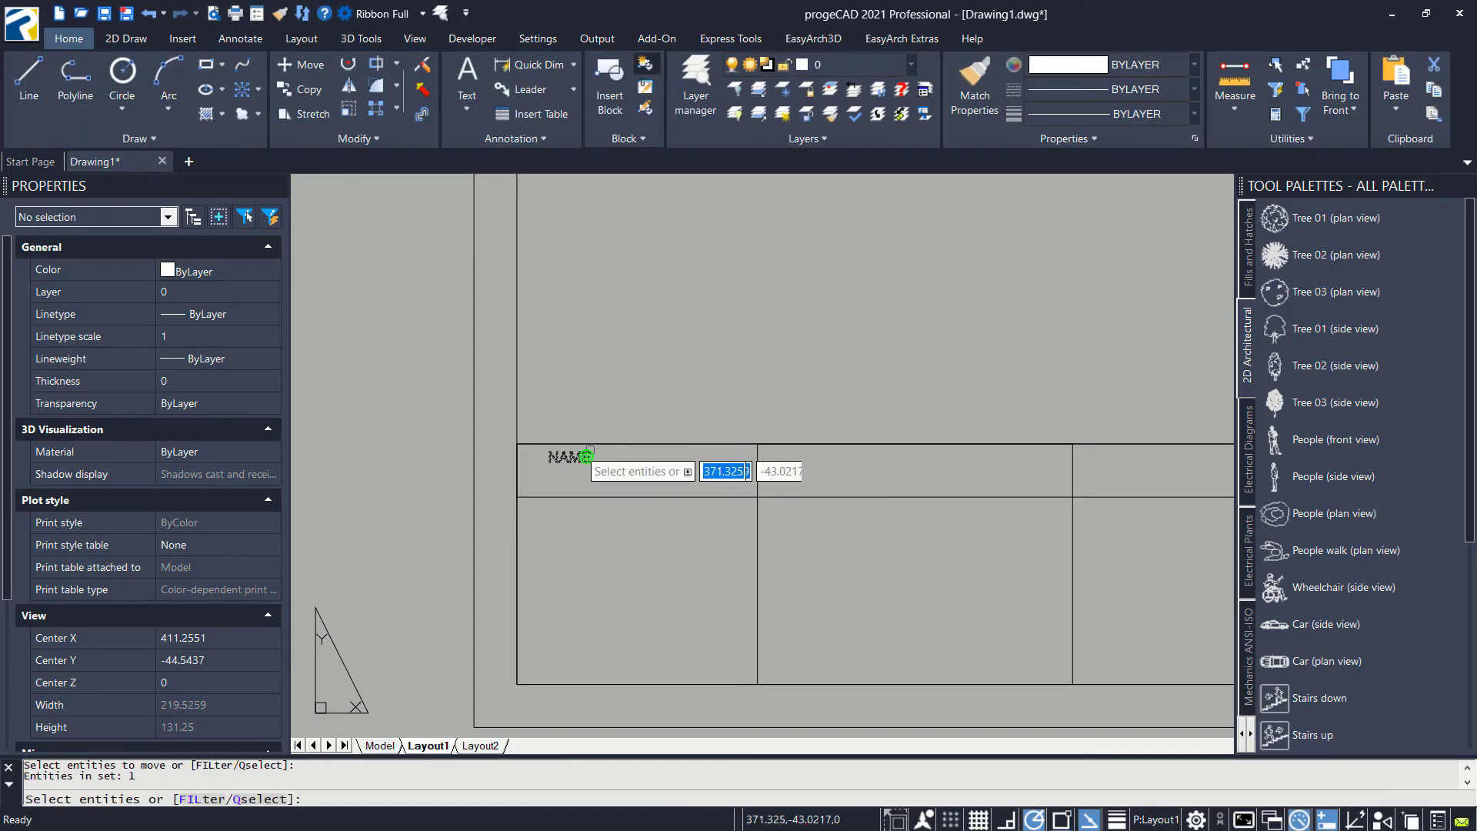
{"action": "key", "text": "Return"}
{"action": "left_click", "coordinate": [650, 378]}
{"action": "left_click", "coordinate": [717, 378]}
- Move the NAME label straight down about 2.5 mm within the first header cell
{"action": "key", "text": "Return"}
{"action": "left_click", "coordinate": [684, 355]}
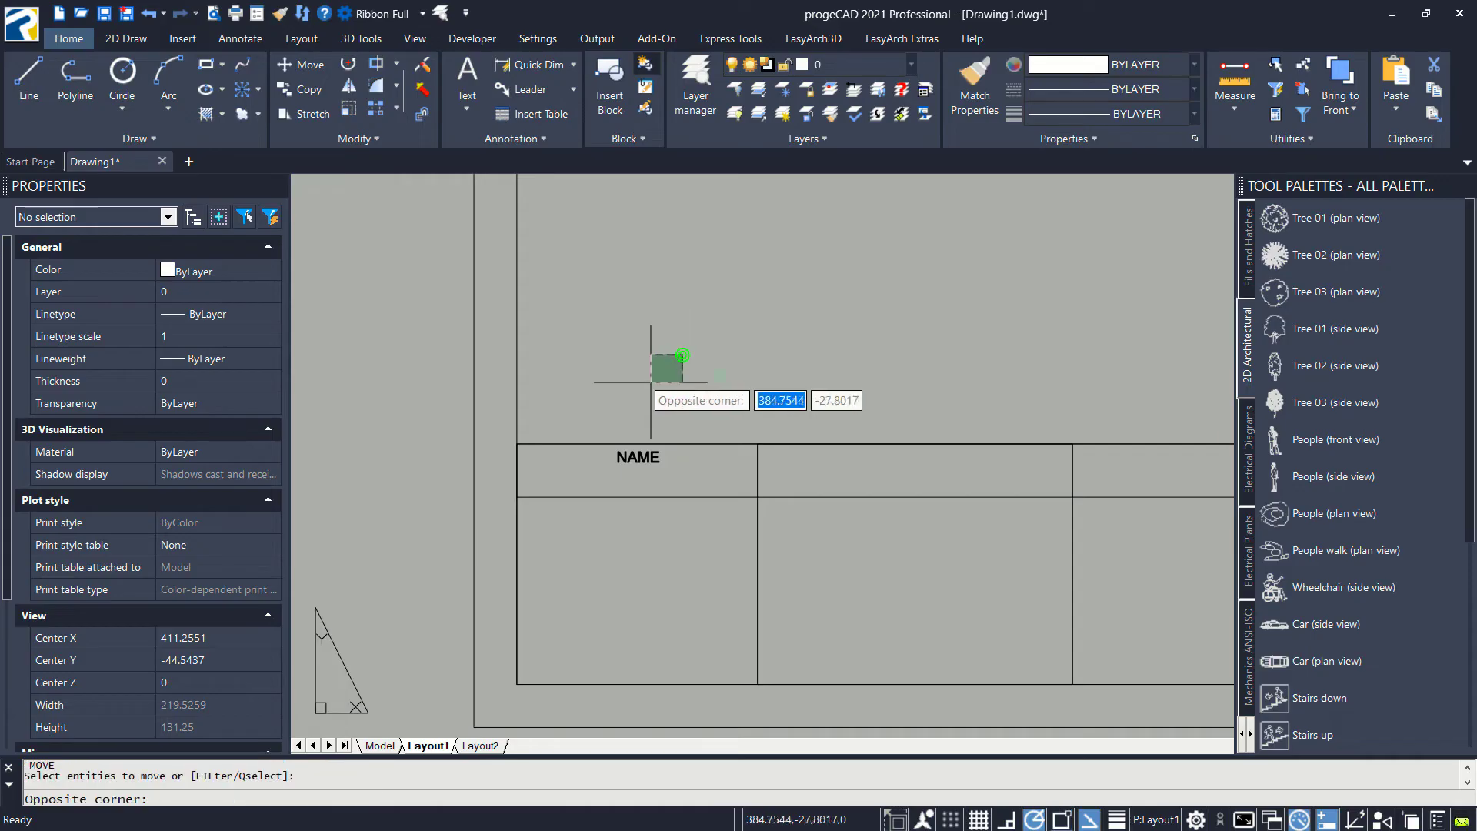
{"action": "left_click", "coordinate": [664, 390]}
{"action": "left_click", "coordinate": [643, 457]}
{"action": "key", "text": "Return"}
{"action": "left_click", "coordinate": [708, 334]}
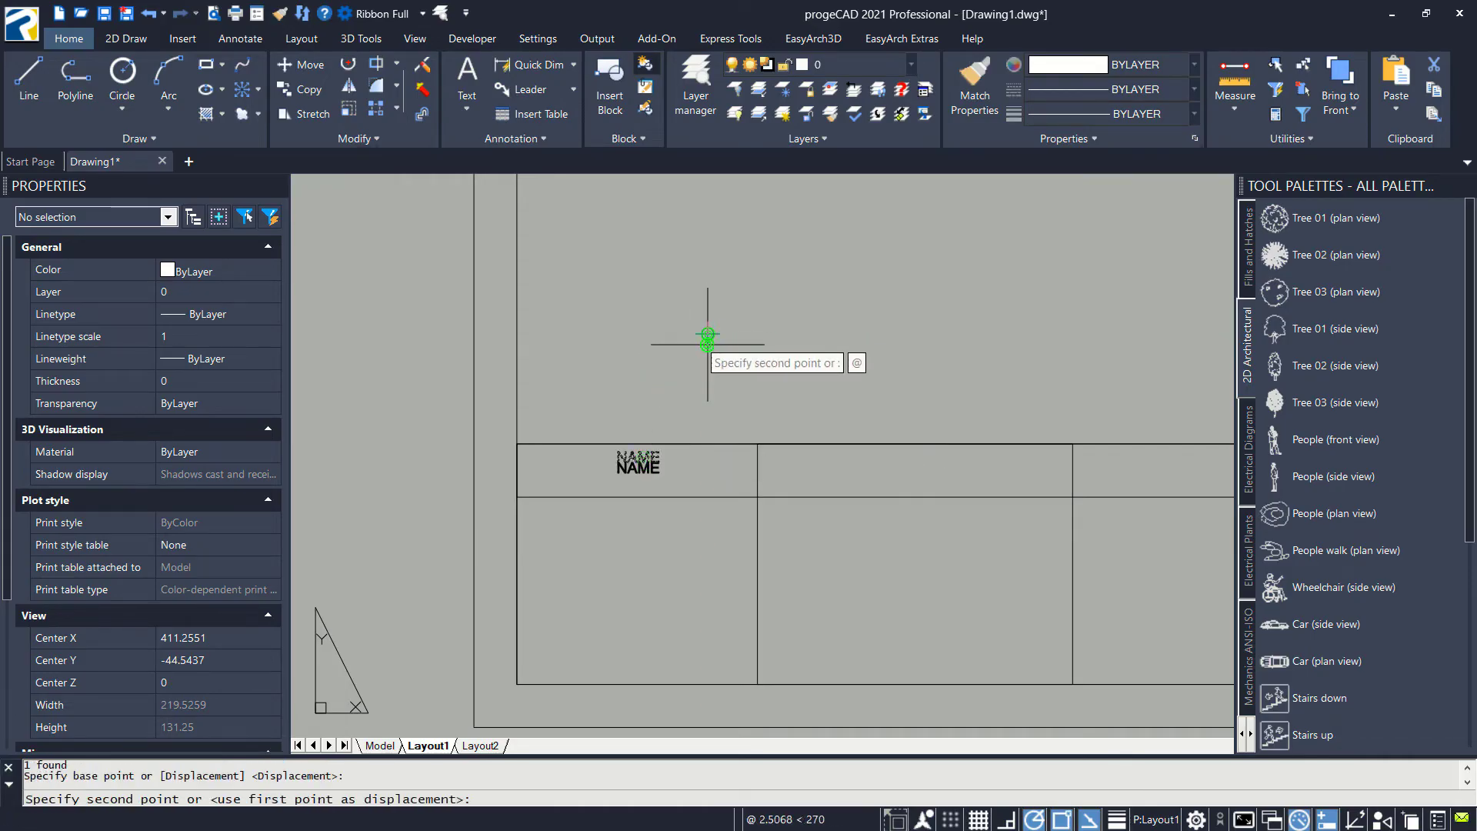
{"action": "left_click", "coordinate": [707, 345]}
- Set the NAME label's text height to 5
{"action": "left_click", "coordinate": [632, 466]}
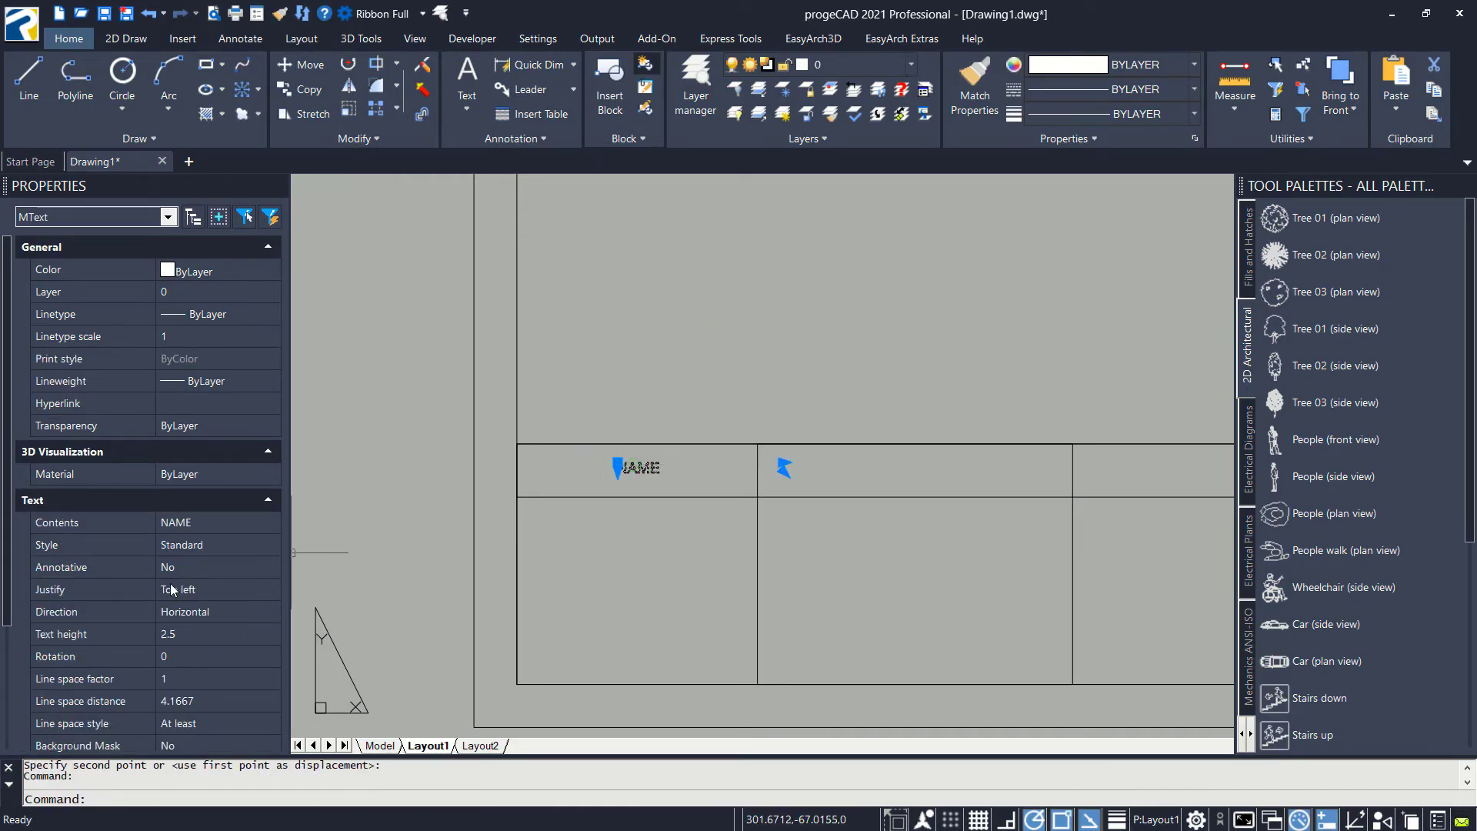
{"action": "left_click", "coordinate": [179, 633]}
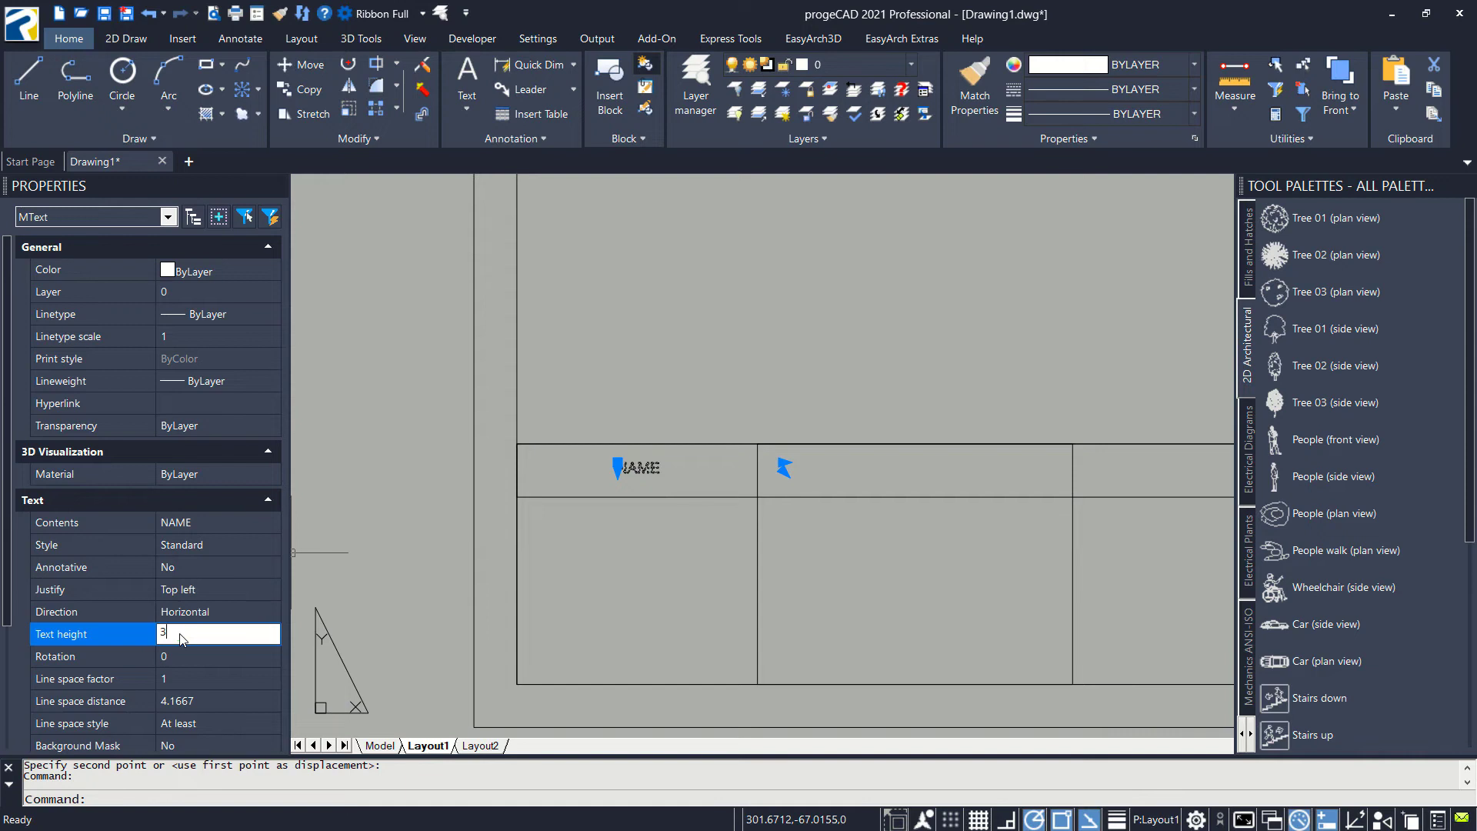
{"action": "left_click", "coordinate": [189, 658]}
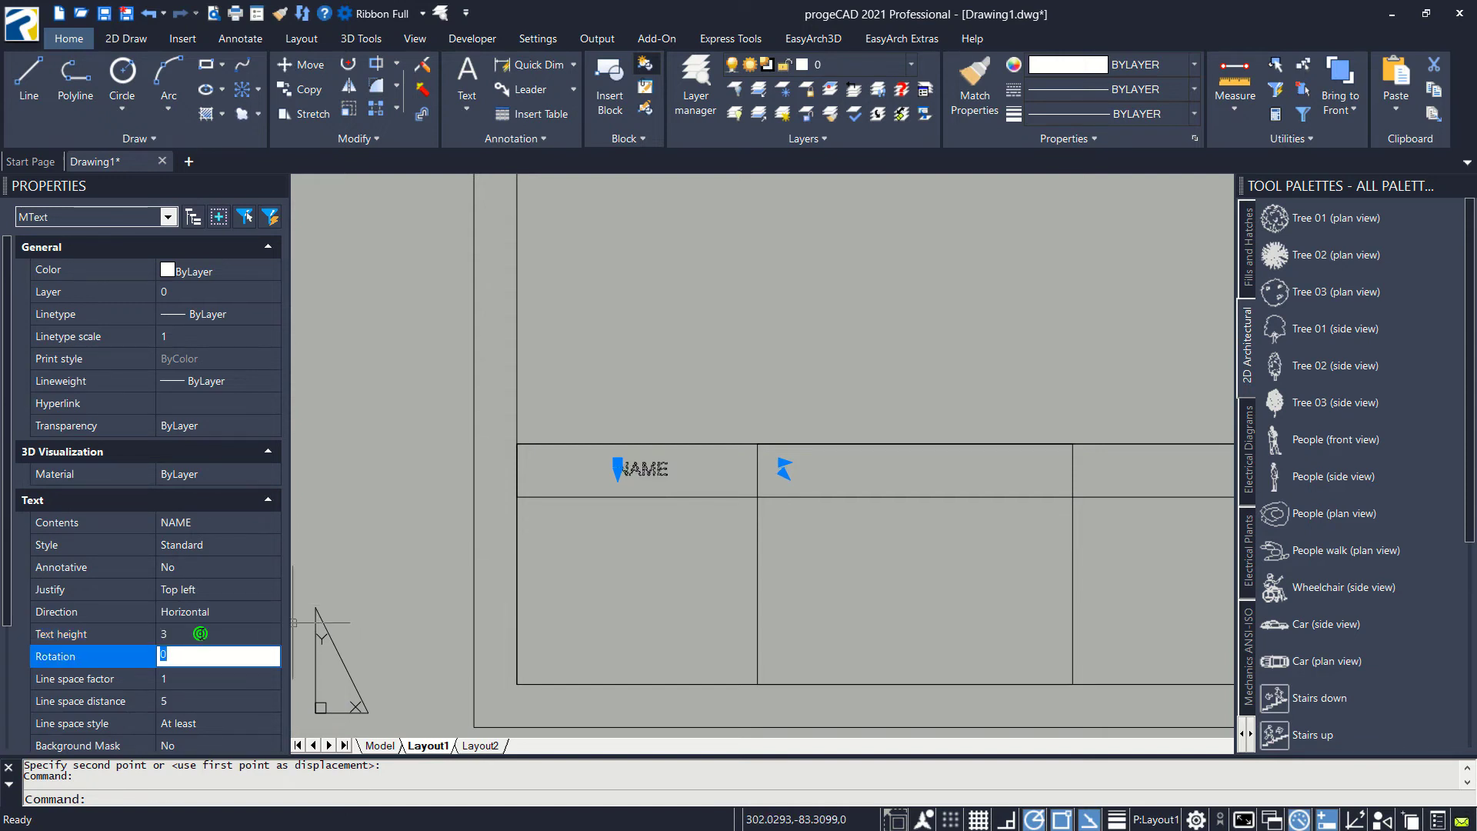
{"action": "left_click", "coordinate": [200, 633]}
{"action": "type", "text": "5"}
{"action": "left_click", "coordinate": [190, 661]}
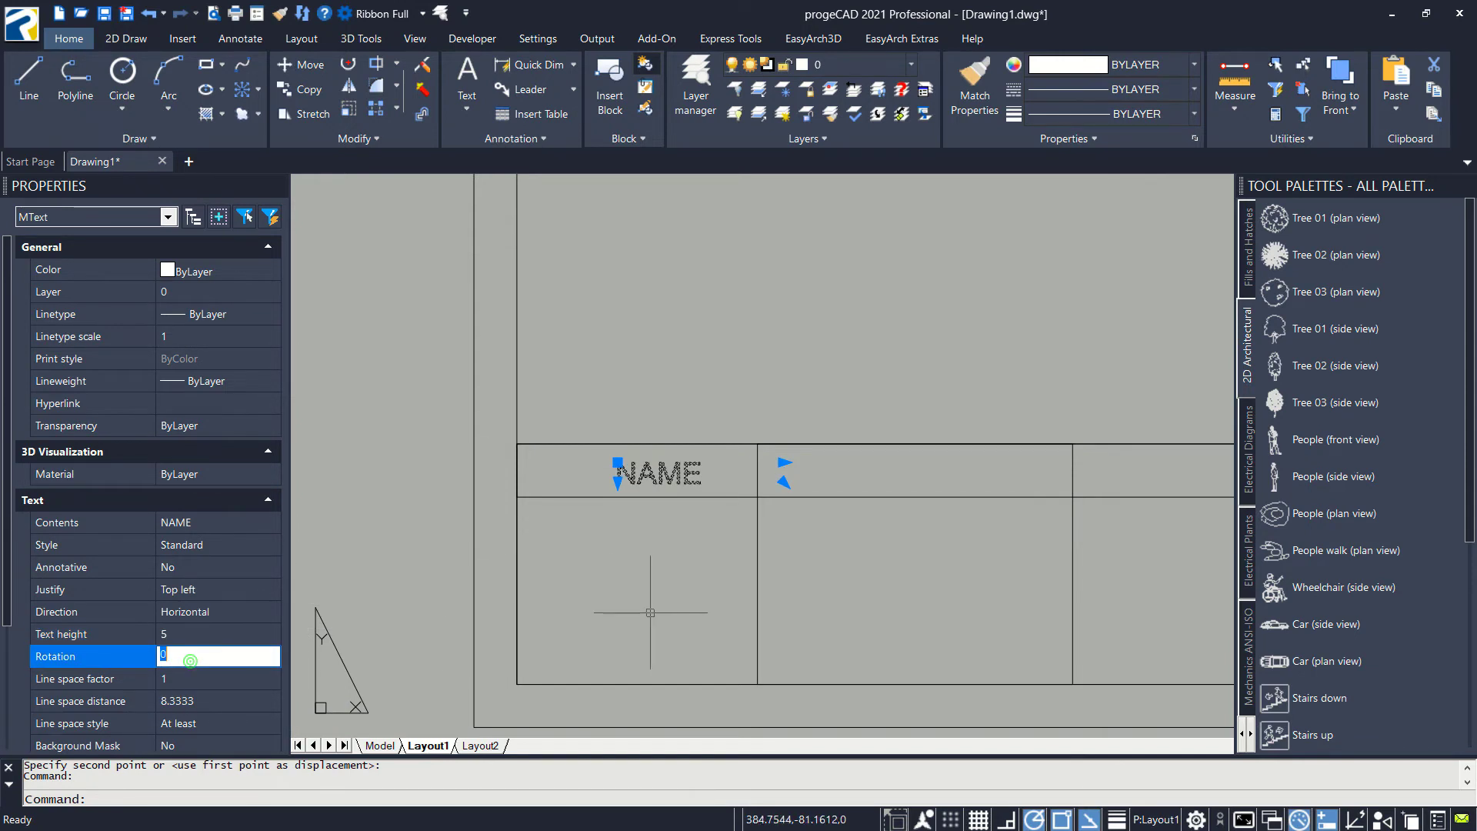
{"action": "key", "text": "Escape"}
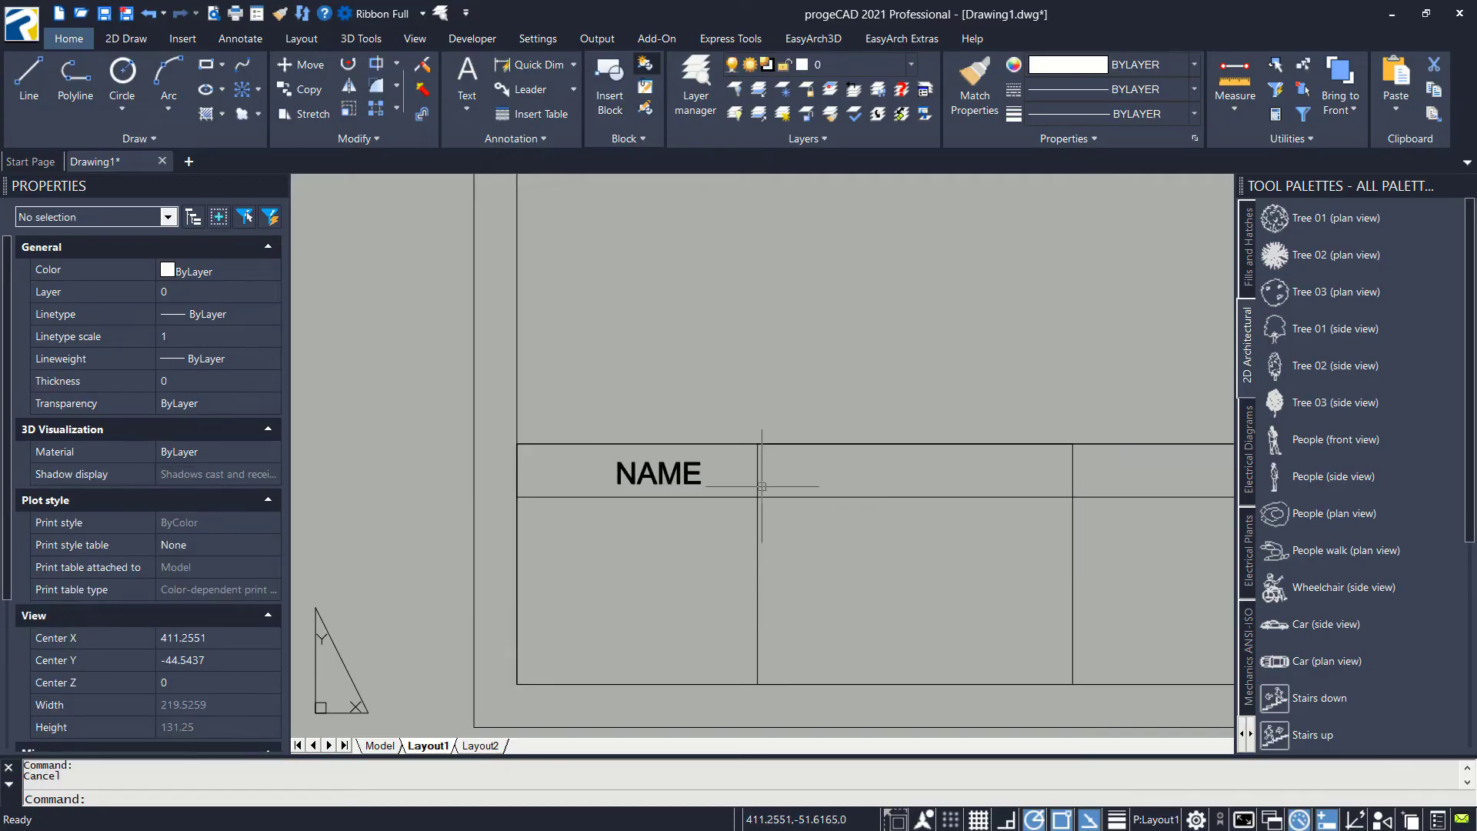
- Move the enlarged NAME label about 5.7 mm to the left to centre it in the first header cell
{"action": "type", "text": "m"}
{"action": "key", "text": "Return"}
{"action": "left_click", "coordinate": [677, 473]}
{"action": "key", "text": "Return"}
{"action": "left_click", "coordinate": [823, 396]}
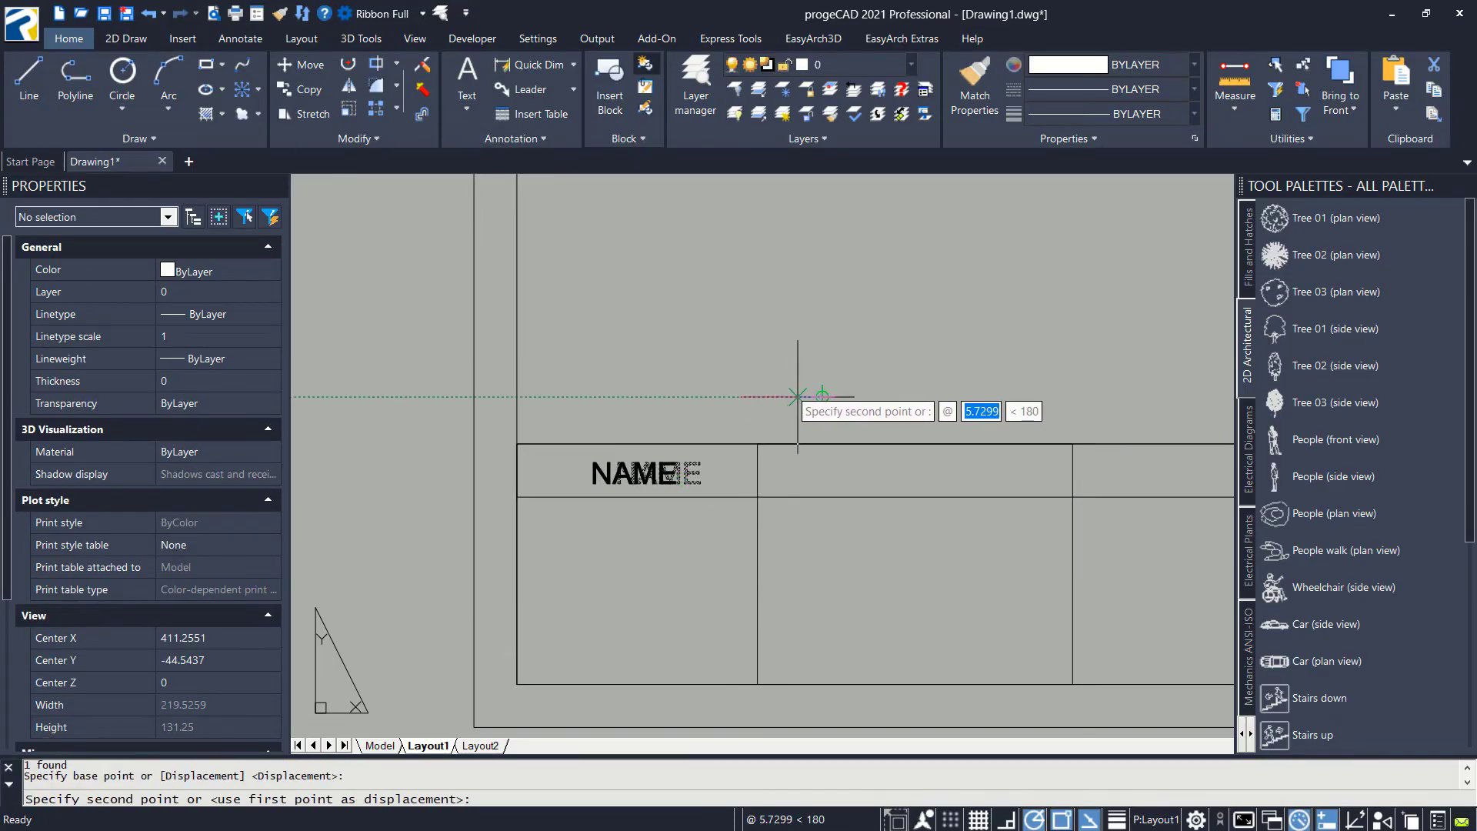
{"action": "left_click", "coordinate": [797, 396]}
- Copy the NAME label horizontally into the second and third header cells of the title block
{"action": "scroll", "coordinate": [798, 392], "scroll_direction": "down", "scroll_amount": 2}
{"action": "type", "text": "c"}
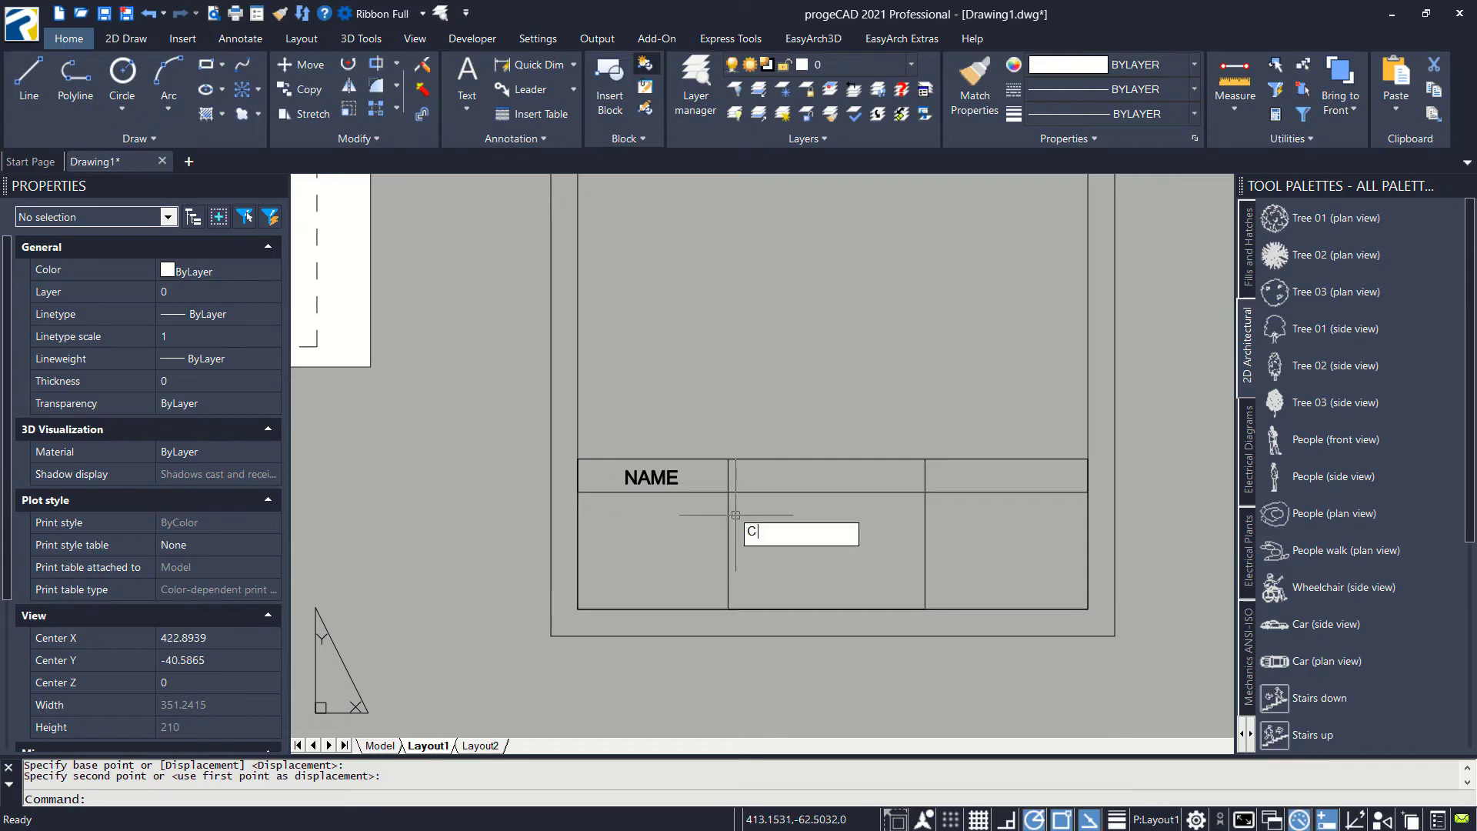
{"action": "type", "text": "o"}
{"action": "key", "text": "Return"}
{"action": "left_click", "coordinate": [654, 477]}
{"action": "key", "text": "Return"}
{"action": "left_click", "coordinate": [693, 346]}
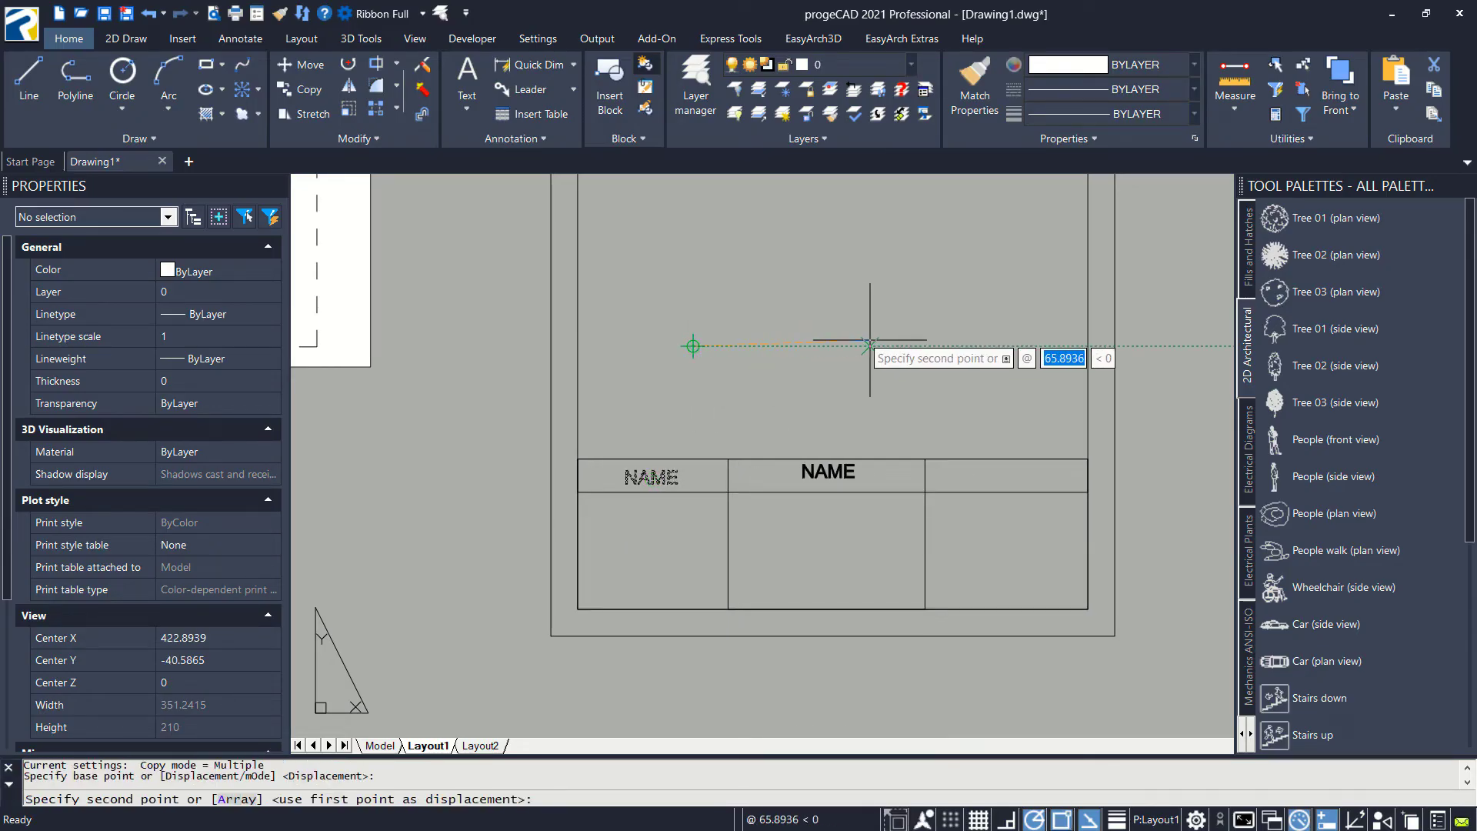
{"action": "left_click", "coordinate": [870, 346]}
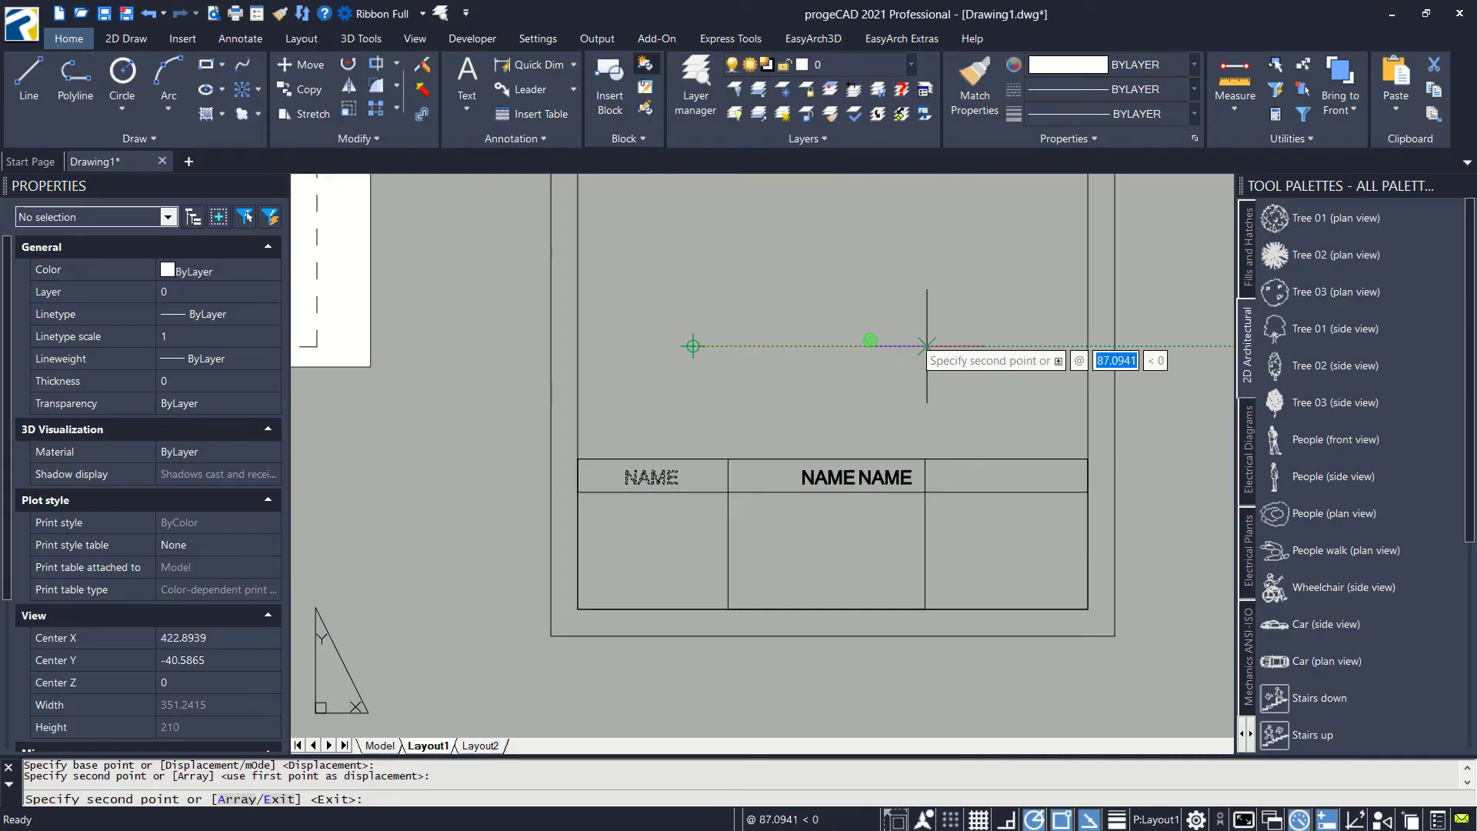
{"action": "left_click", "coordinate": [1051, 342]}
{"action": "key", "text": "Return"}
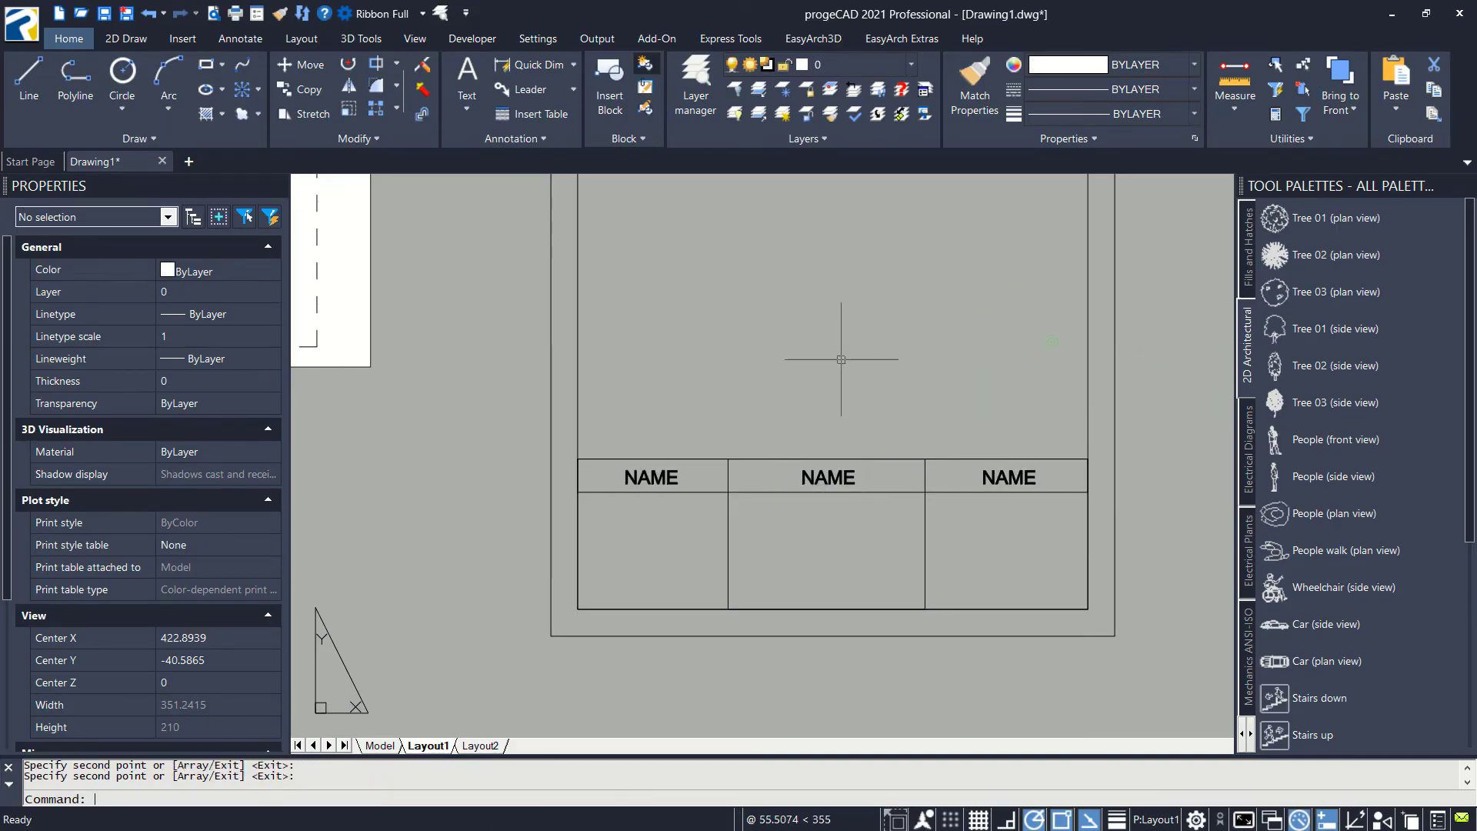
- Modify Layout1's page setup so the print area is a window around the outer A4 frame, corner to corner
{"action": "scroll", "coordinate": [844, 339], "scroll_direction": "down", "scroll_amount": 4}
{"action": "middle_click_drag", "start_coordinate": [837, 362], "coordinate": [824, 406]}
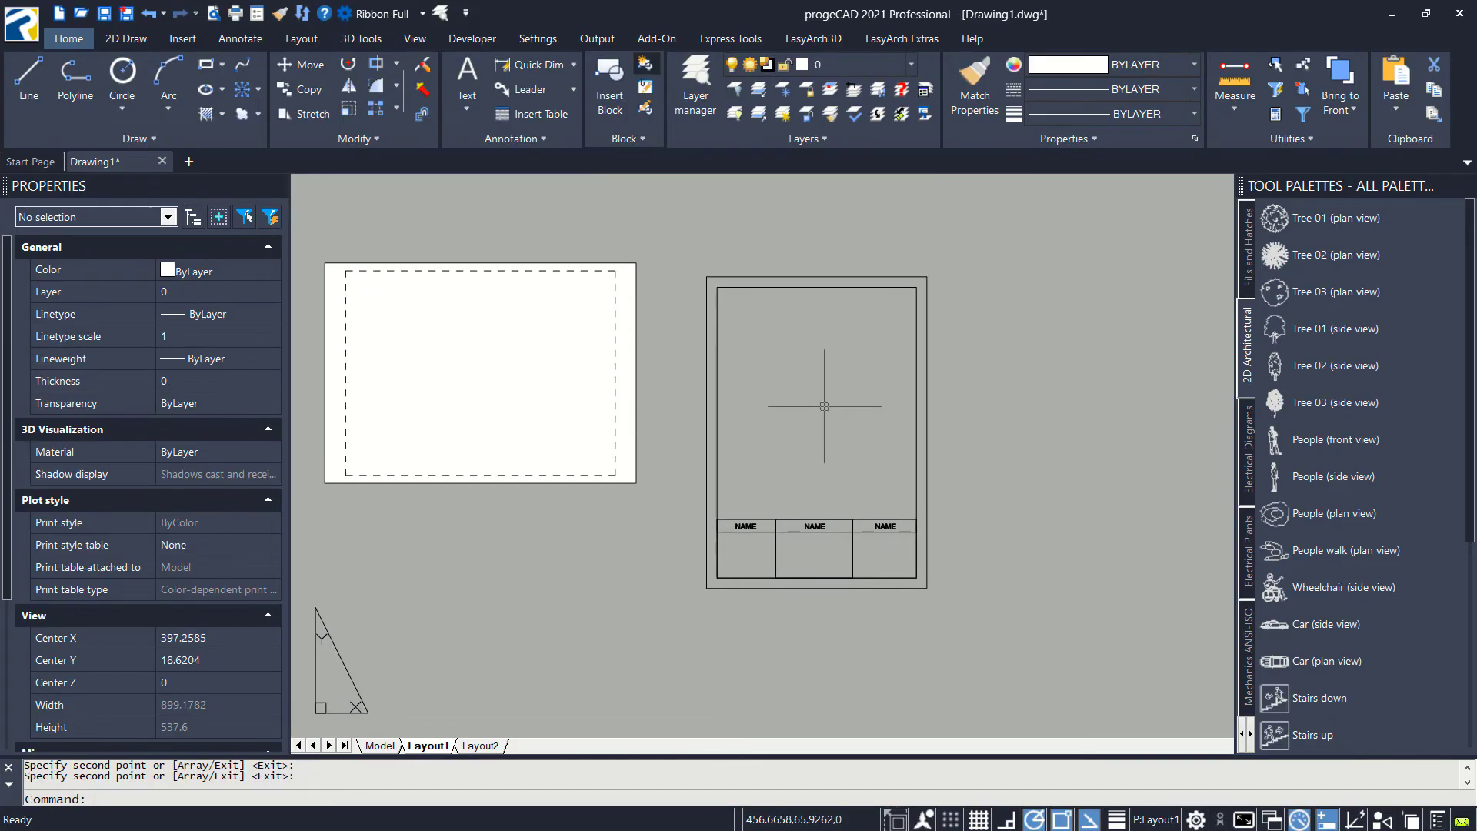
{"action": "right_click", "coordinate": [423, 747]}
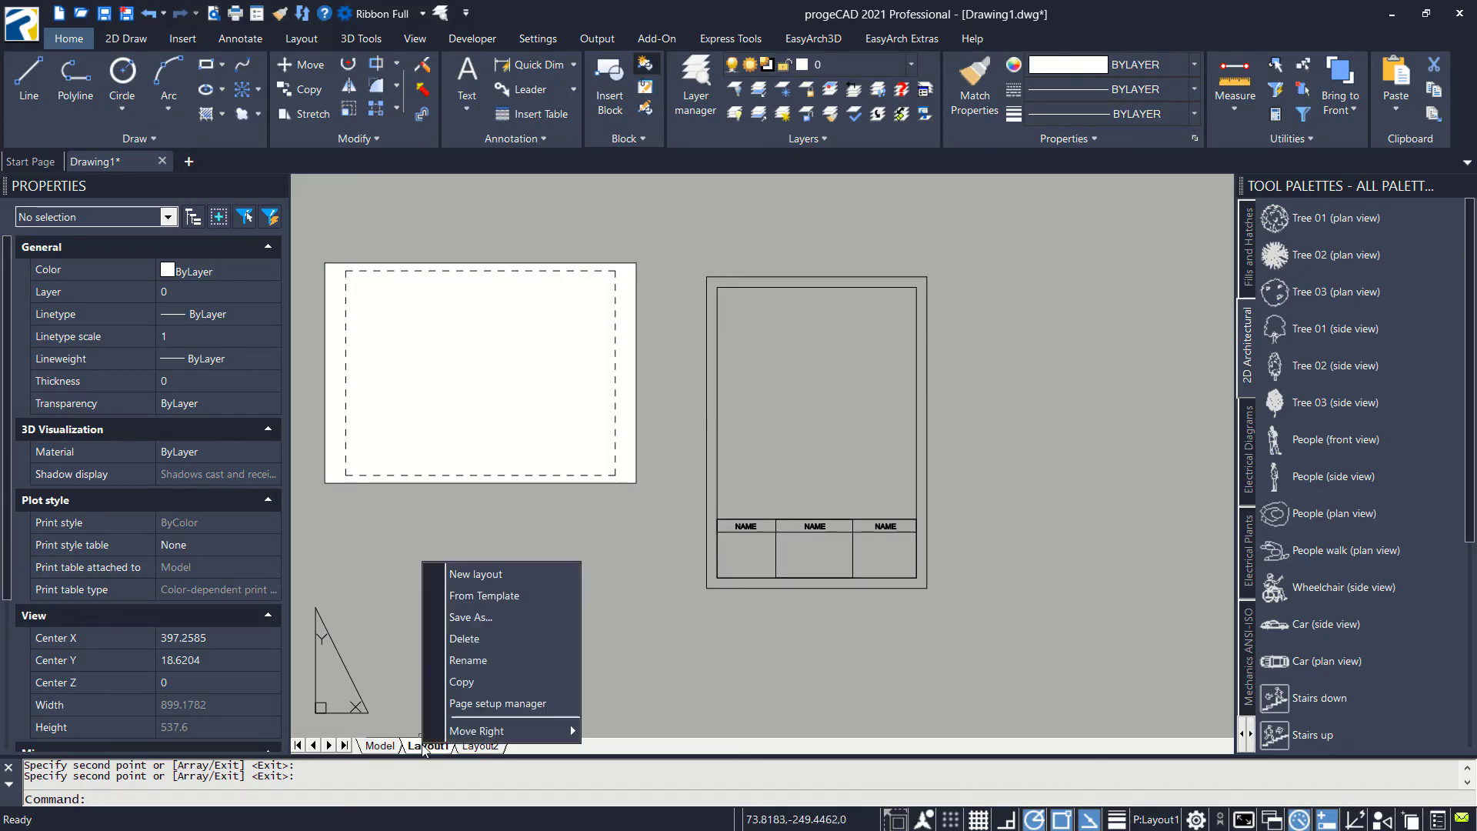
{"action": "left_click", "coordinate": [508, 706]}
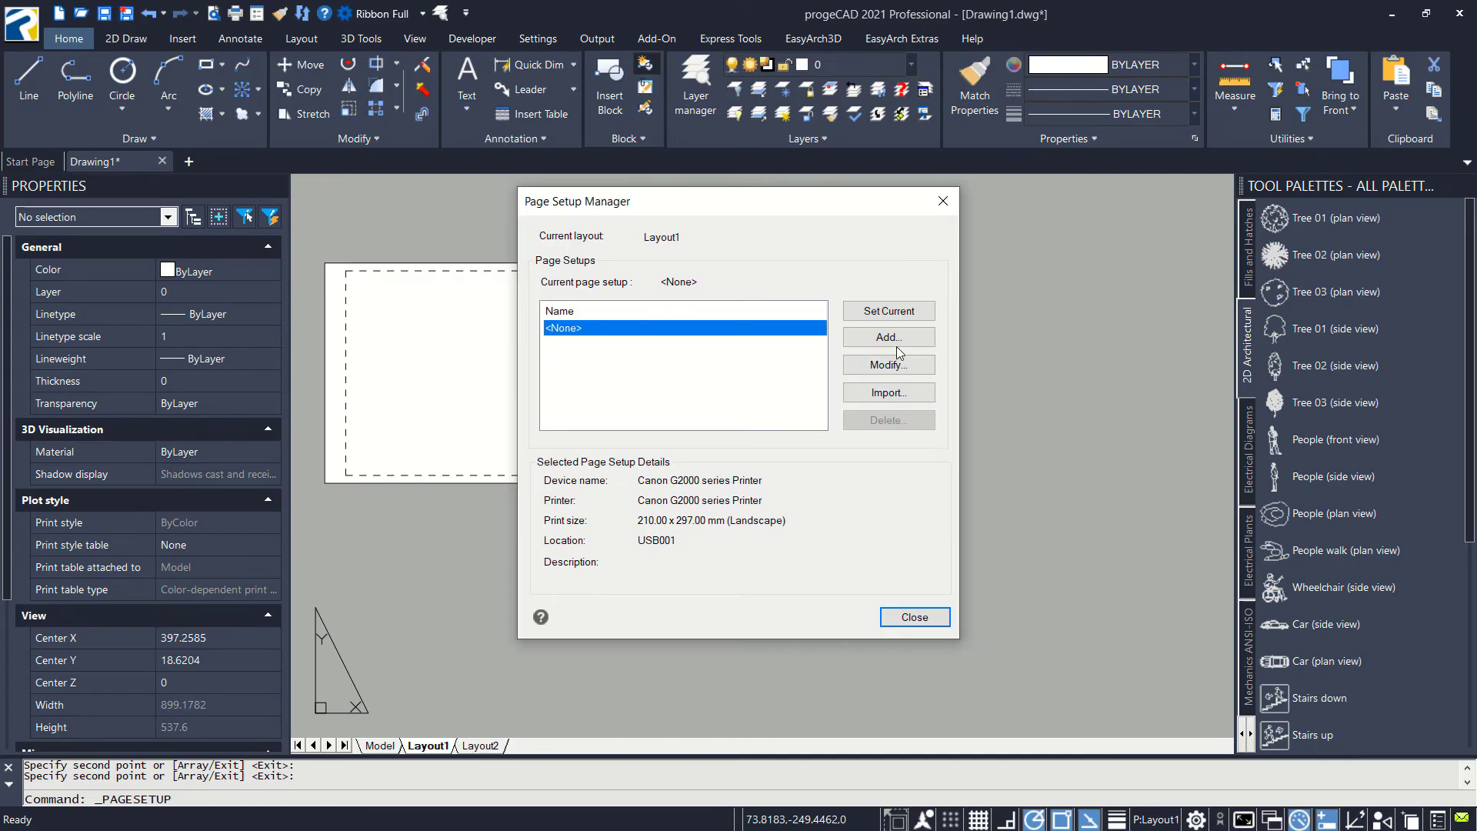
{"action": "left_click", "coordinate": [891, 365]}
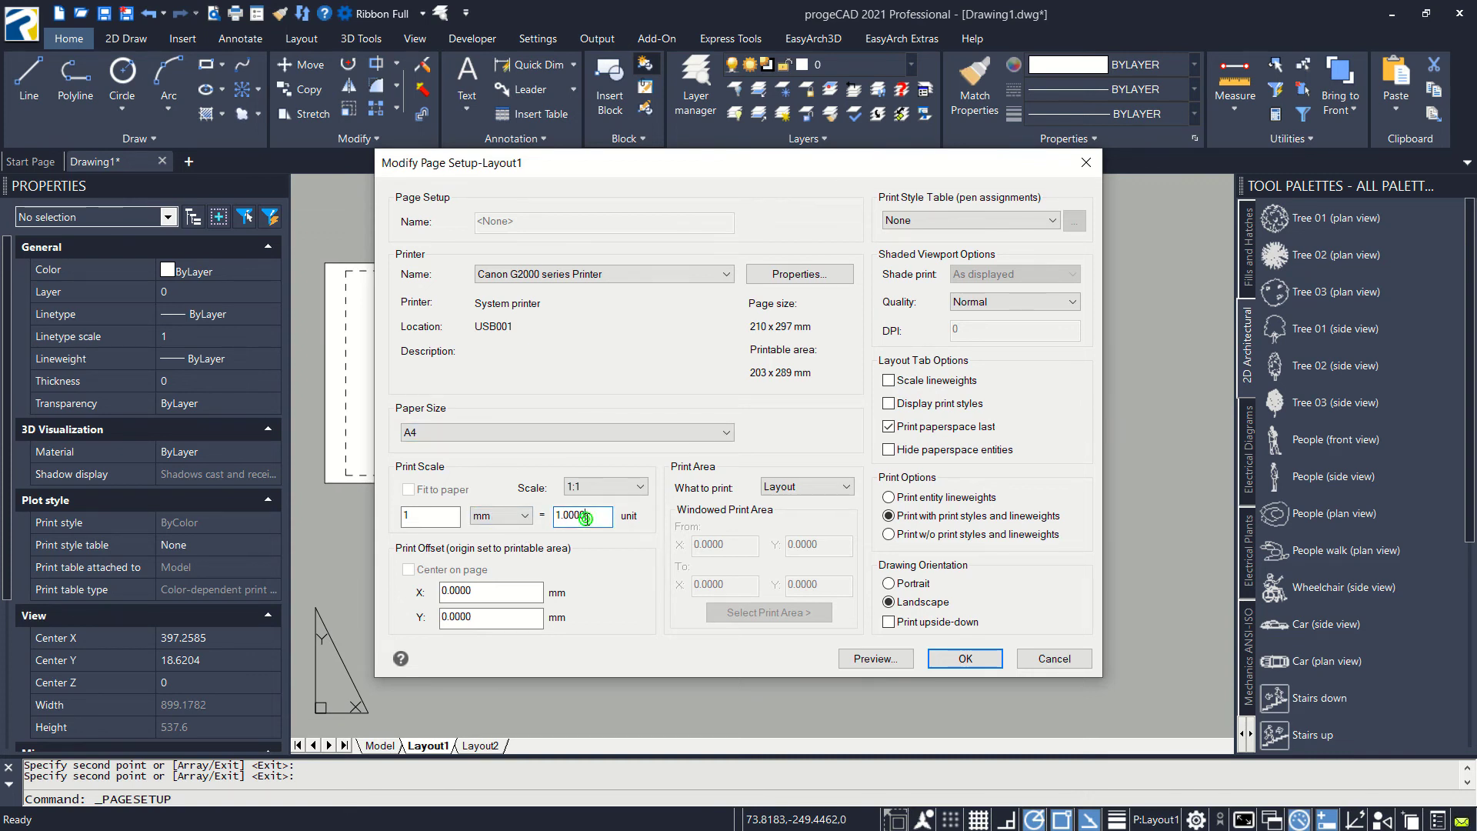
{"action": "left_click", "coordinate": [808, 486]}
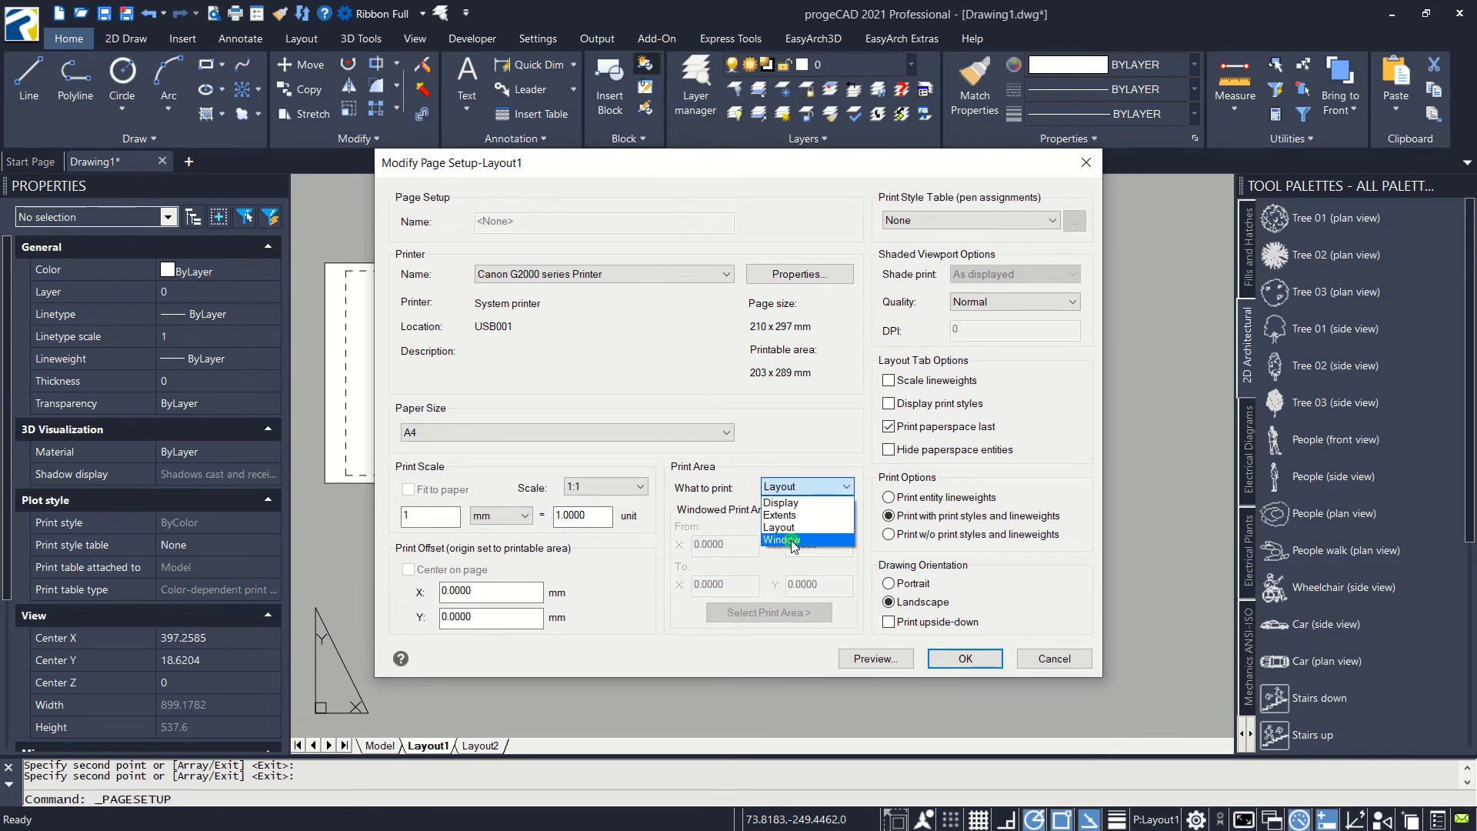
{"action": "left_click", "coordinate": [790, 543]}
{"action": "left_click", "coordinate": [706, 277]}
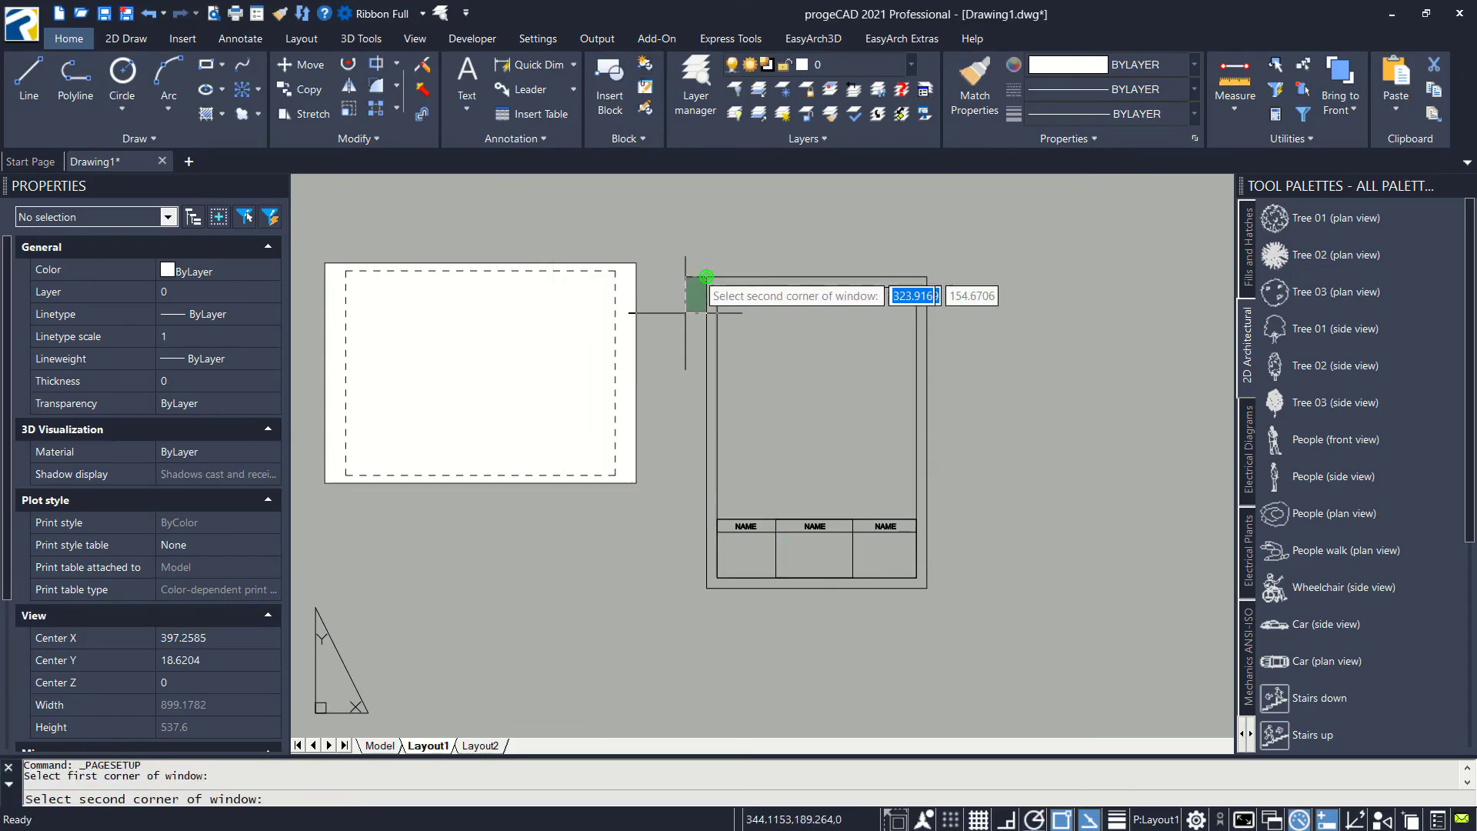
{"action": "left_click", "coordinate": [926, 589]}
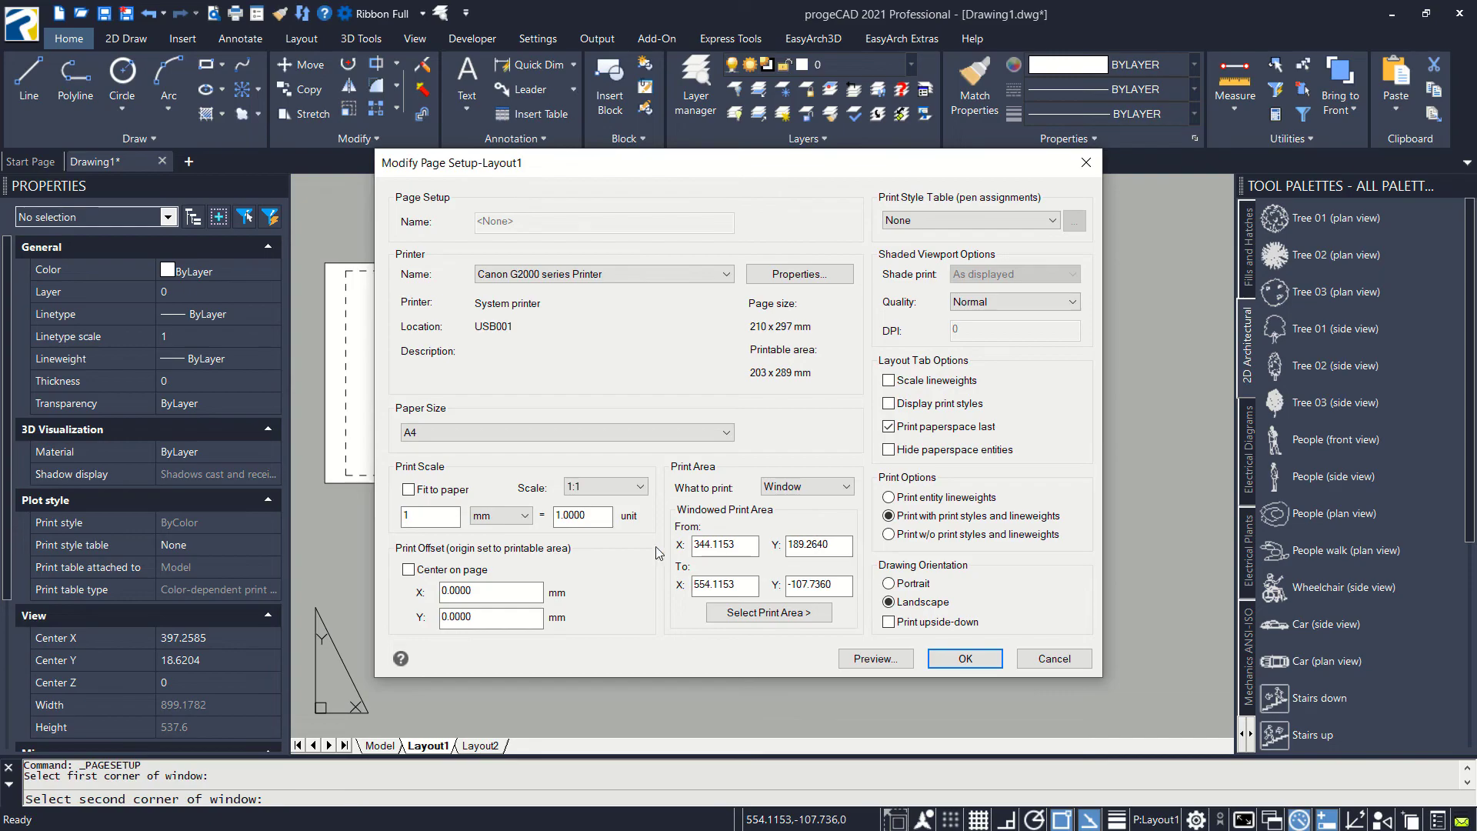
- Centre the print on the page and, after checking the preview, switch the drawing orientation to Portrait
{"action": "left_click", "coordinate": [407, 570]}
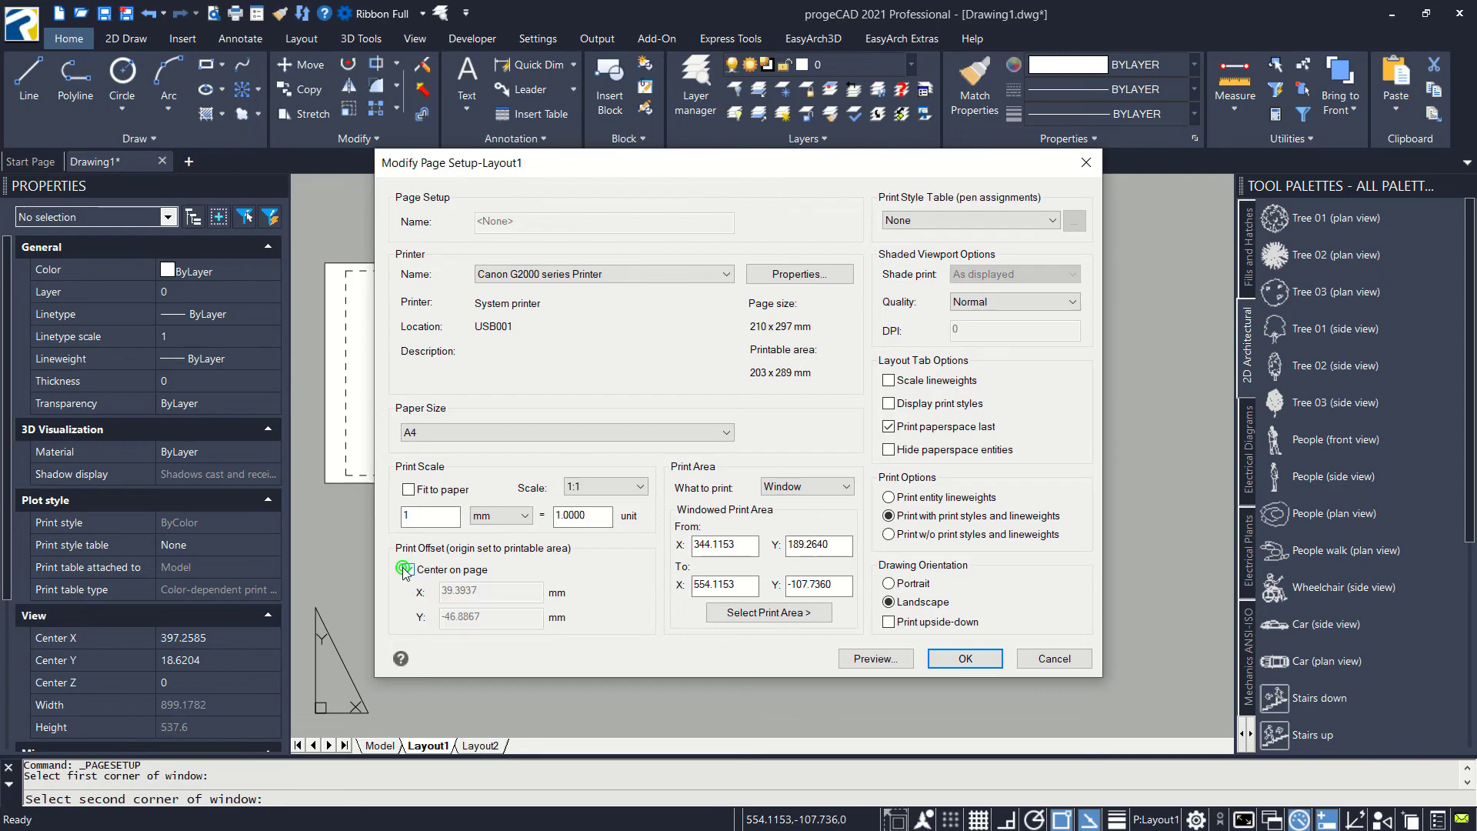
{"action": "left_click", "coordinate": [877, 659]}
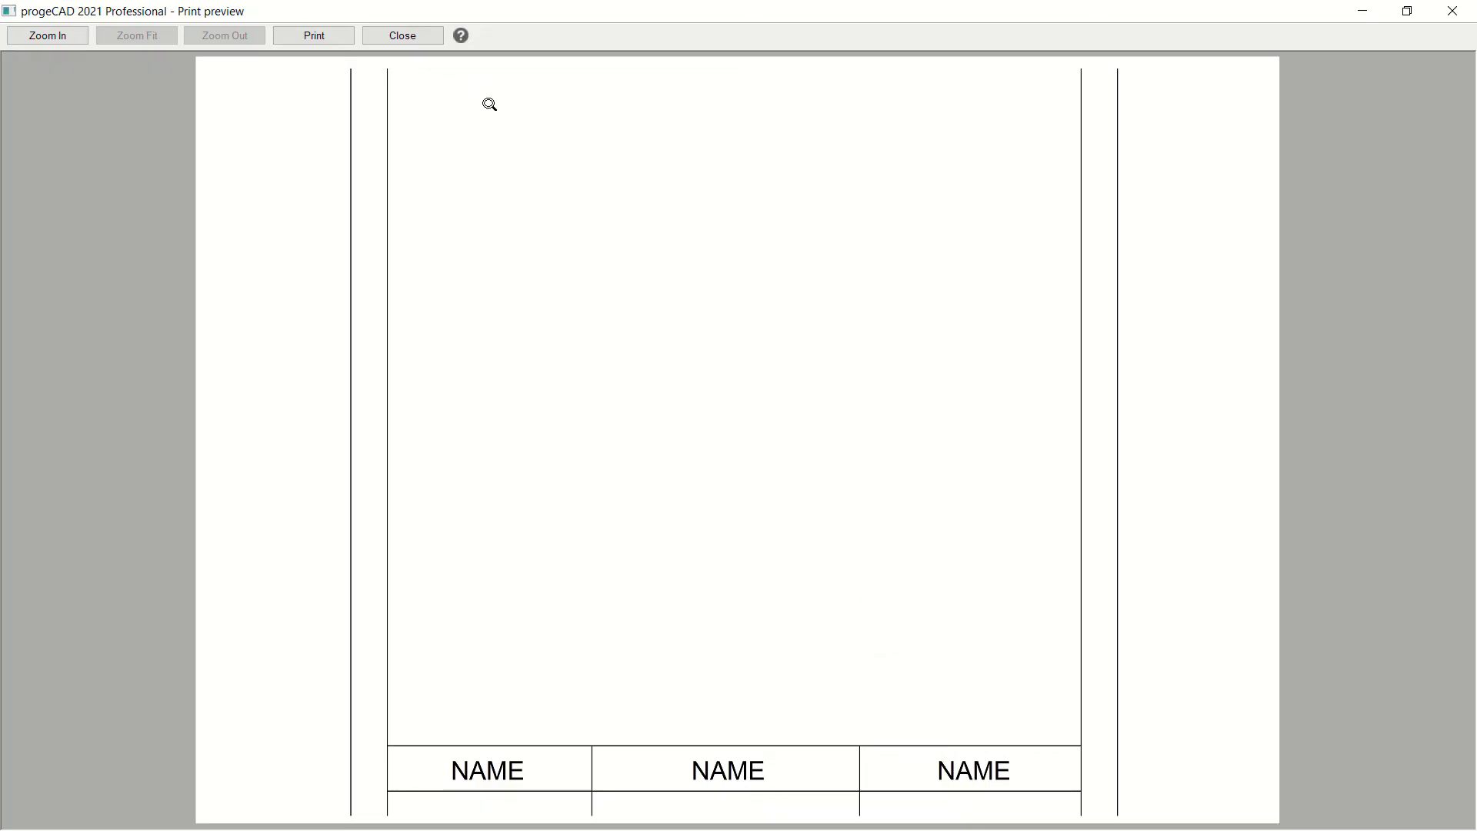
{"action": "left_click", "coordinate": [419, 43]}
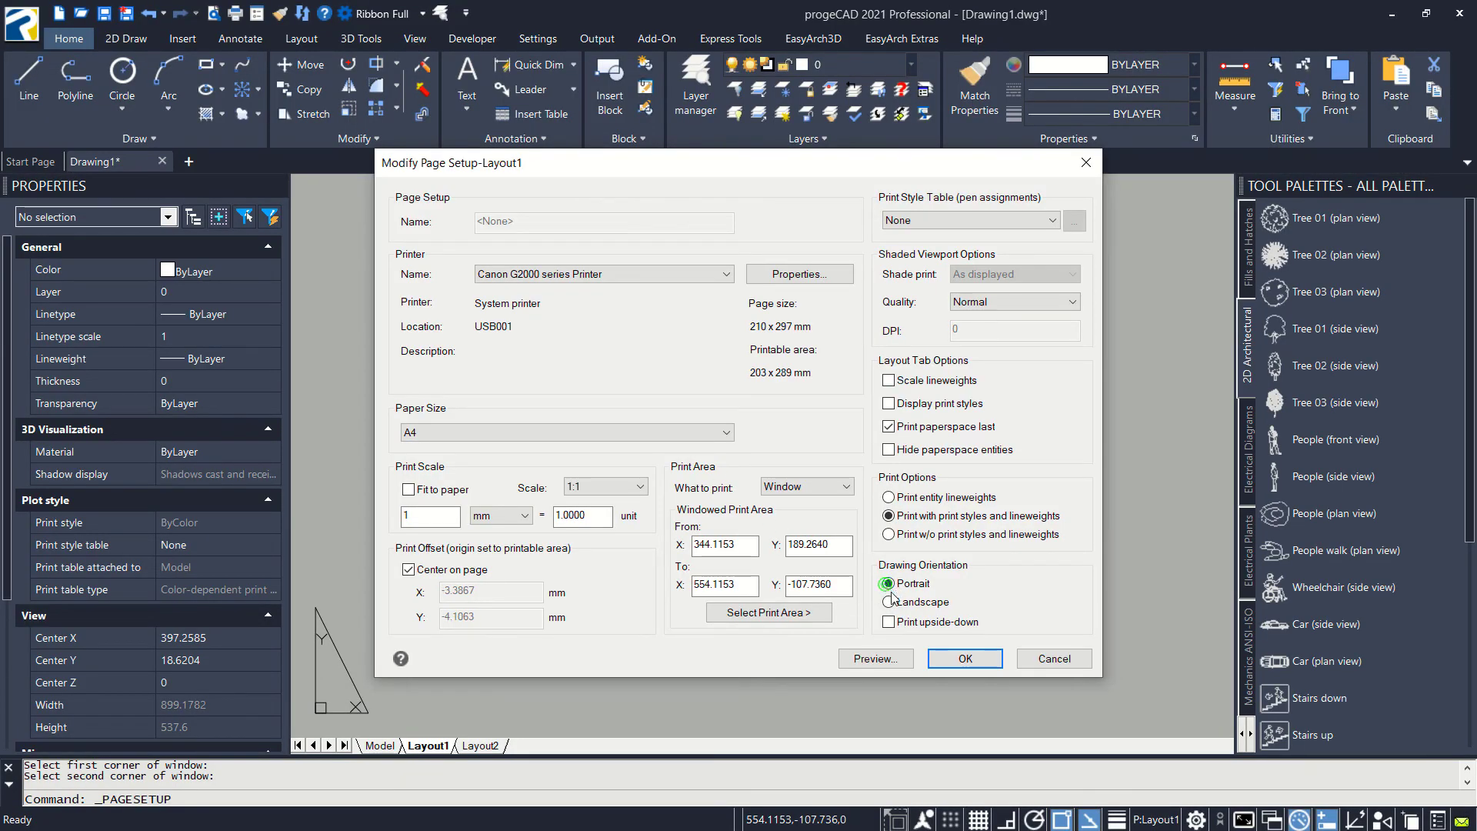
- Check the portrait page in the print preview and apply it to Layout1 as the current page setup
{"action": "left_click", "coordinate": [877, 660]}
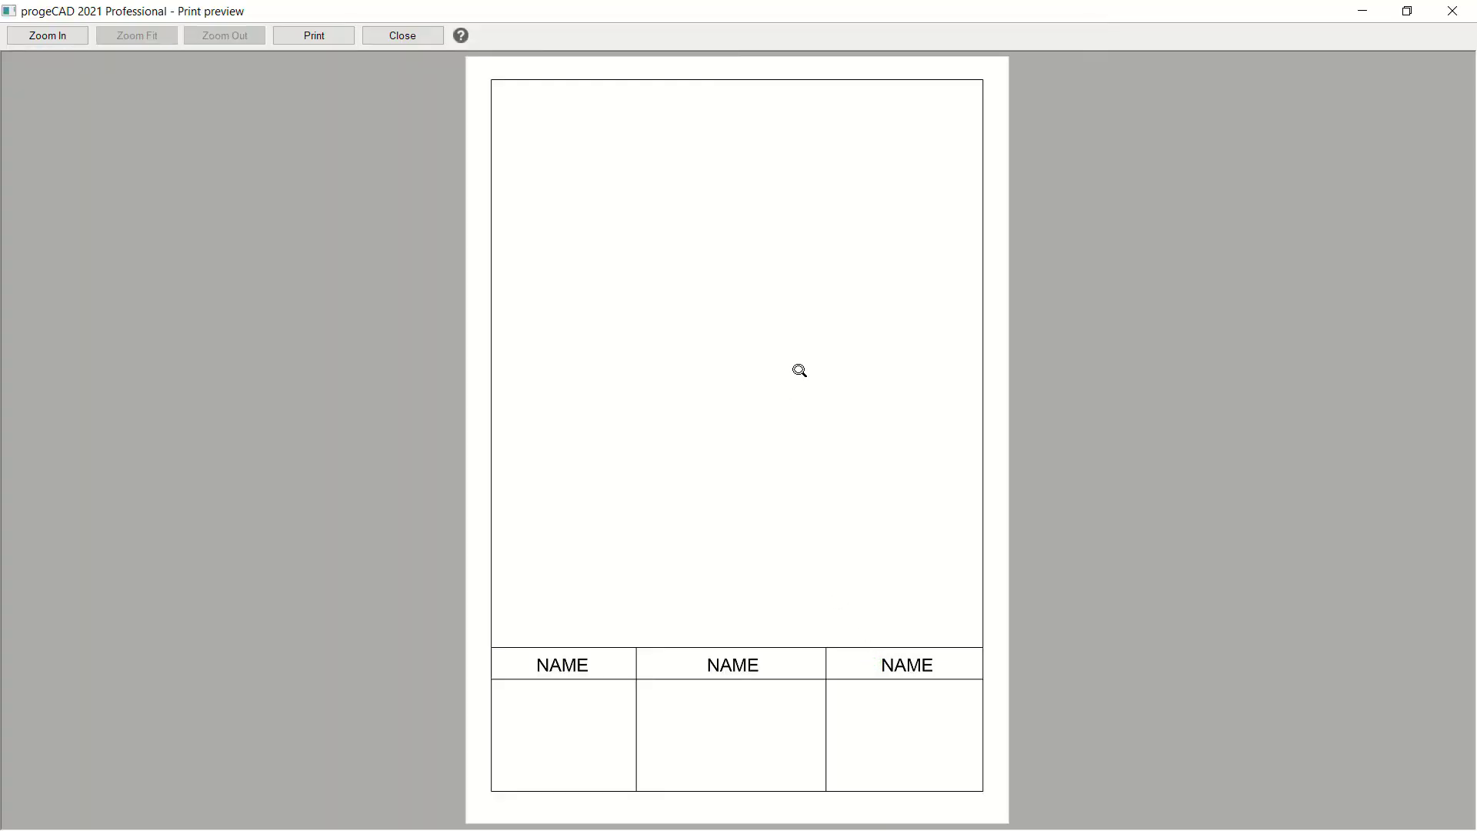
{"action": "left_click", "coordinate": [395, 36]}
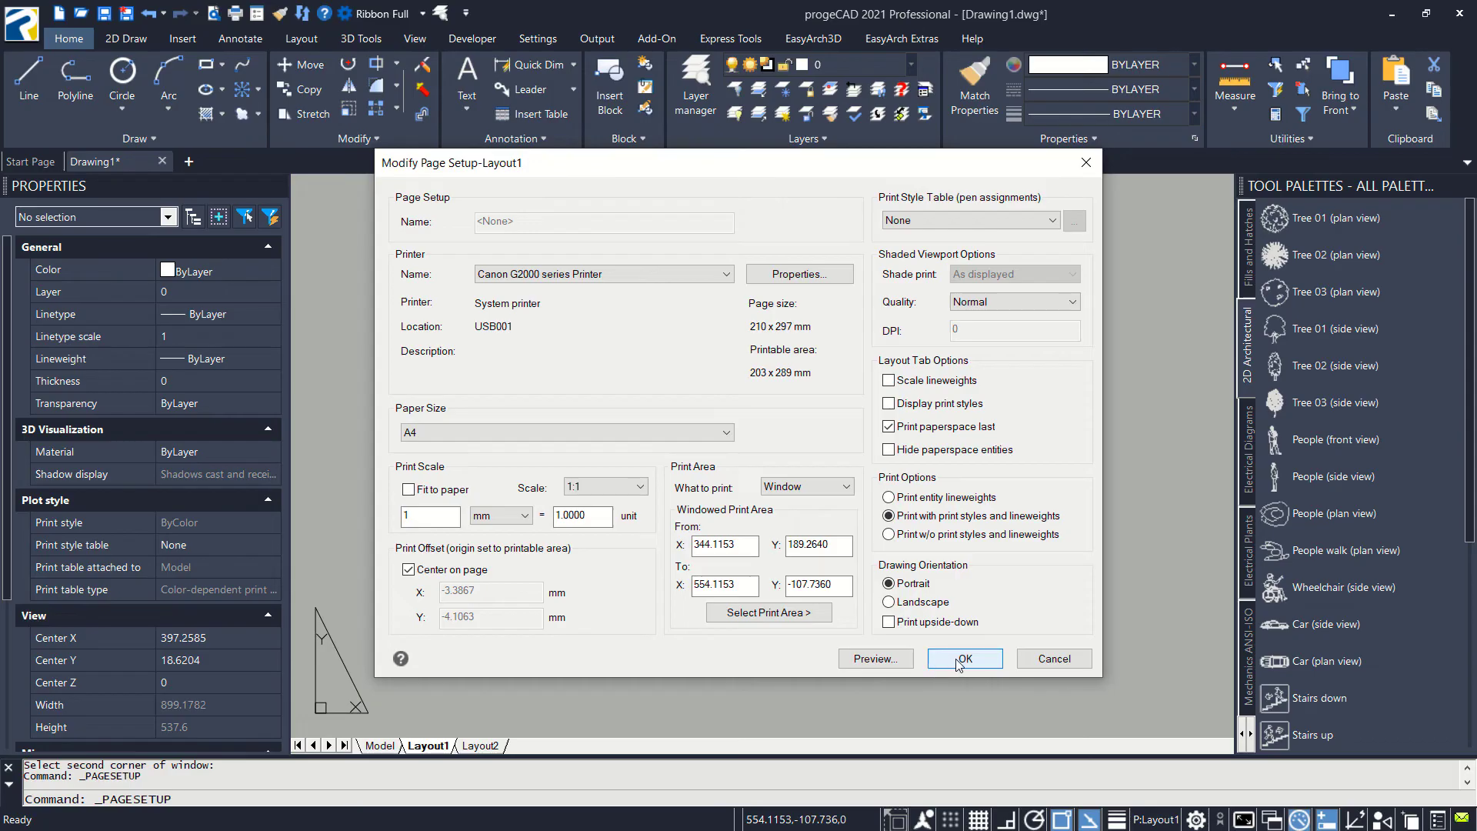
{"action": "left_click", "coordinate": [963, 660]}
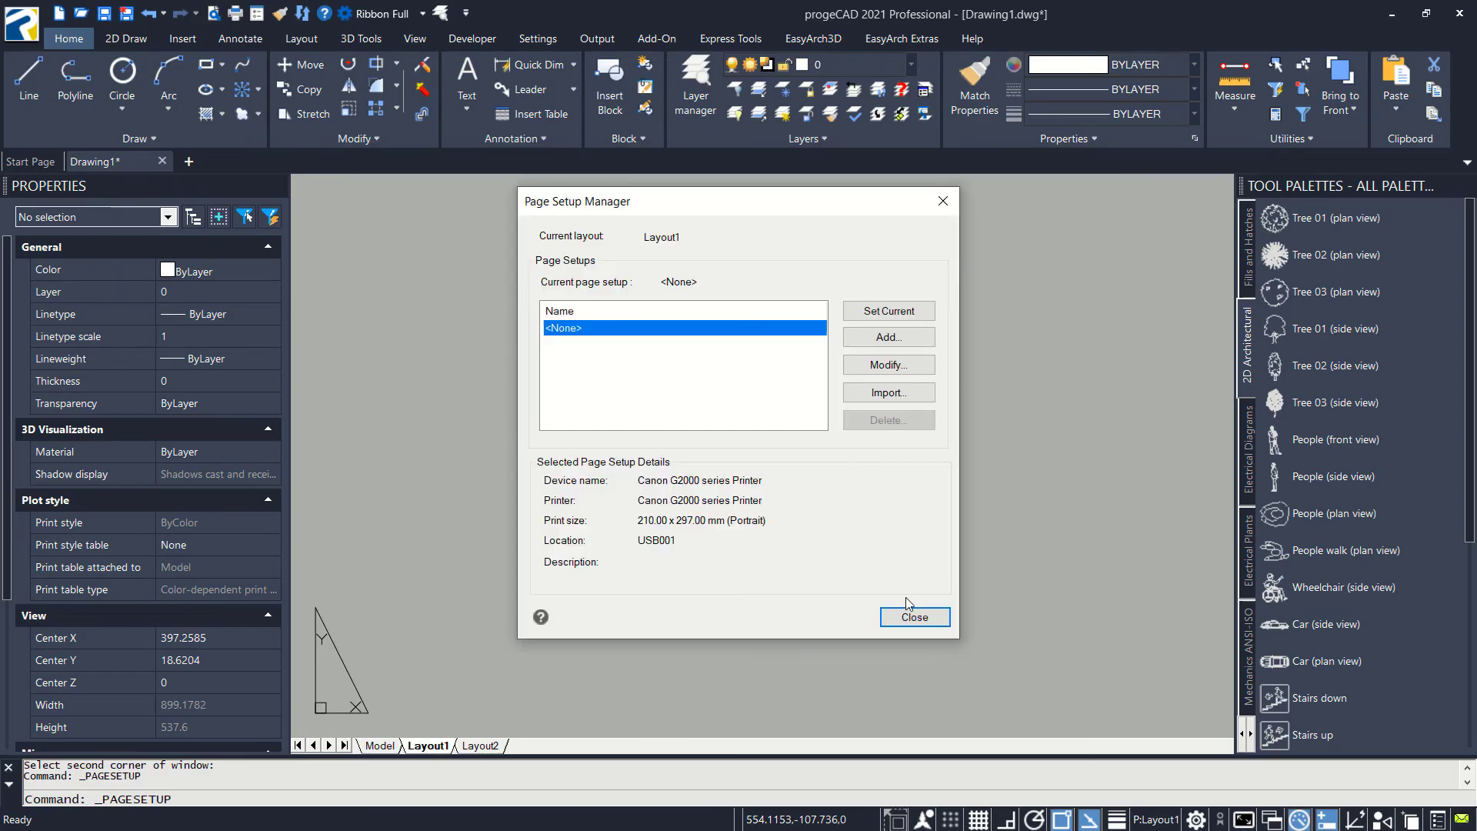
{"action": "left_click", "coordinate": [886, 316]}
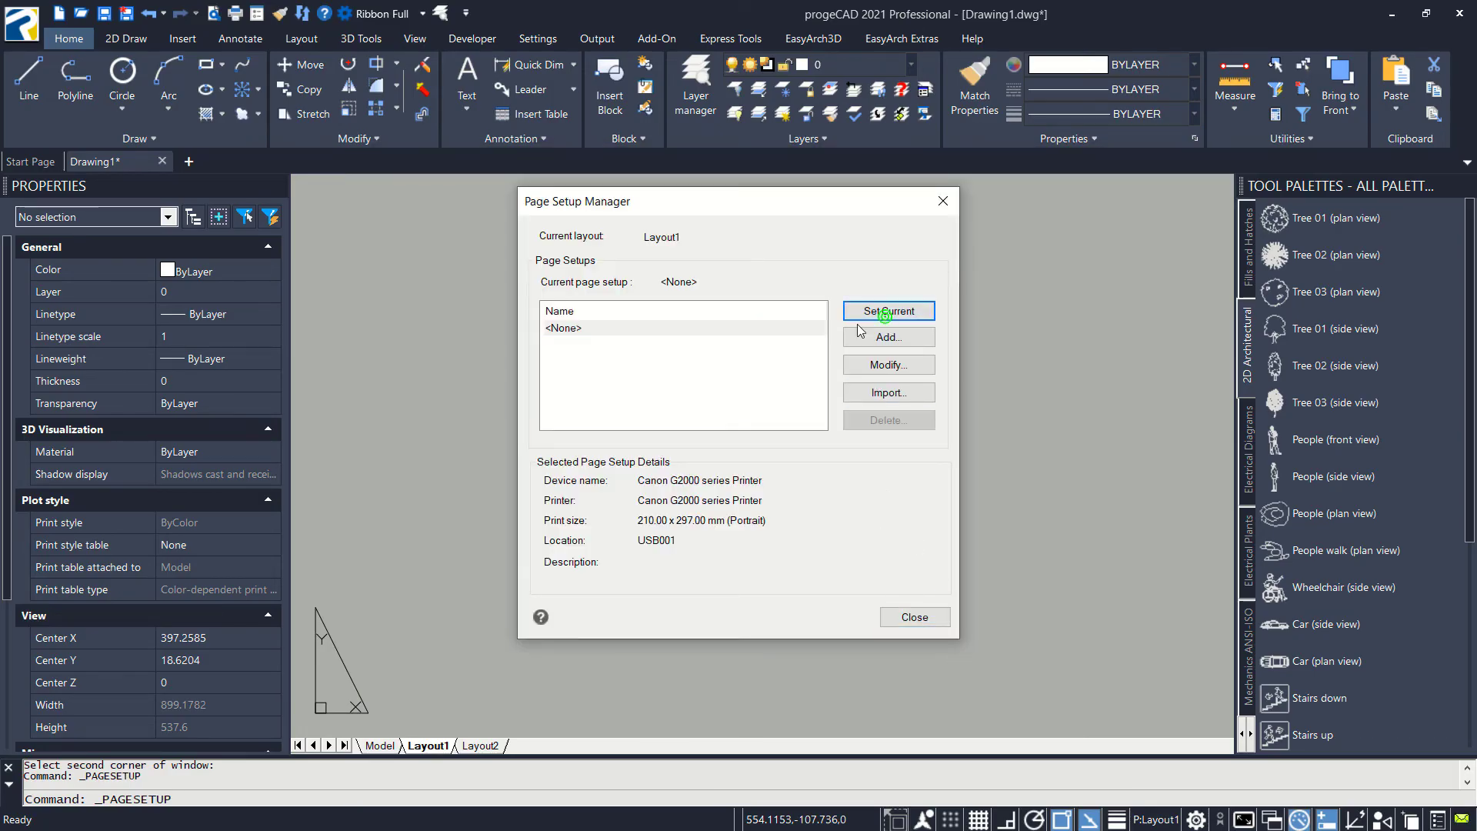
{"action": "left_click", "coordinate": [913, 618]}
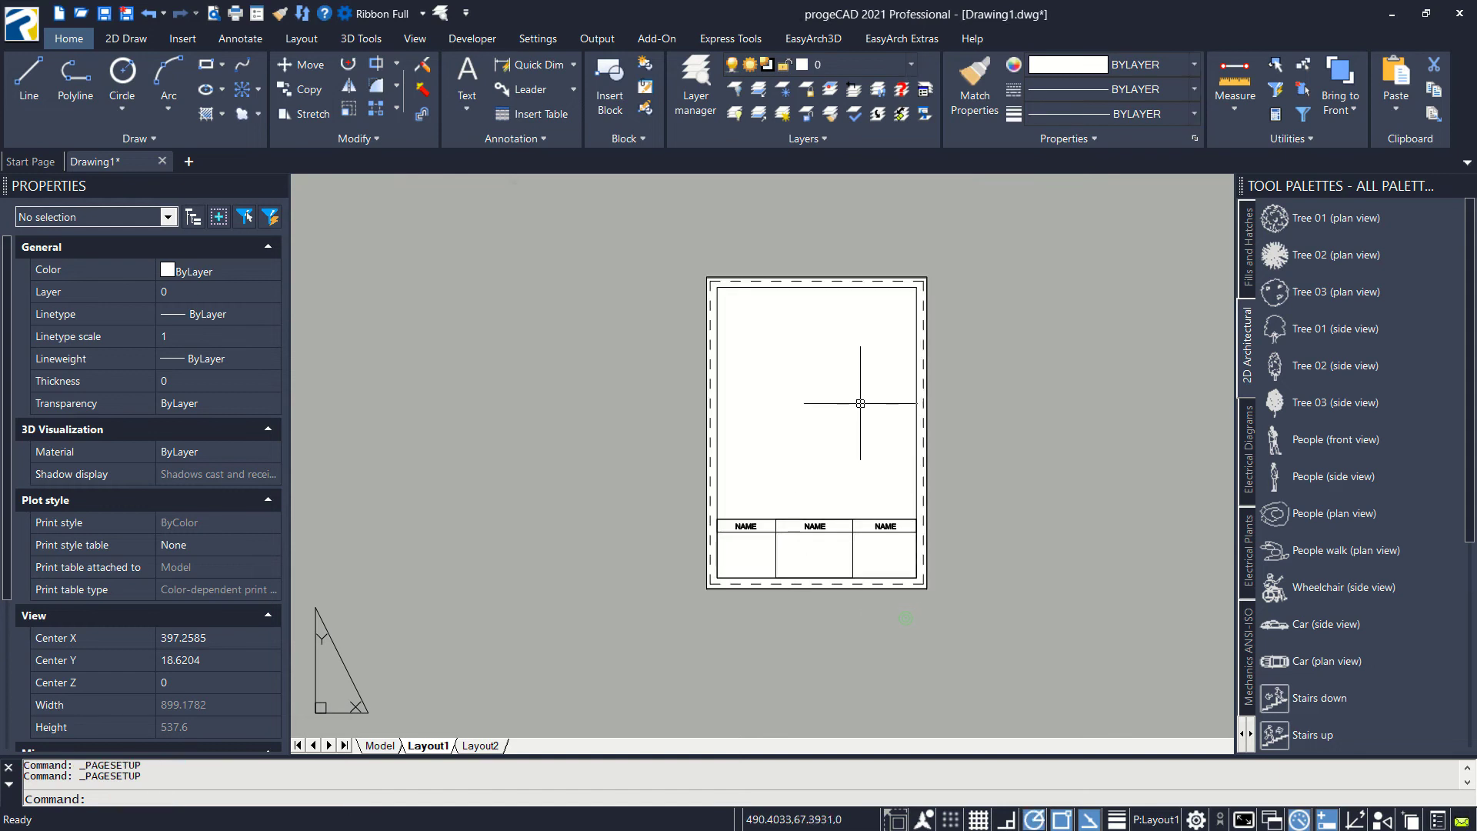
- Create a viewport with MVIEW that fills the area inside the inner frame above the title block
{"action": "scroll", "coordinate": [778, 428], "scroll_direction": "up", "scroll_amount": 3}
{"action": "middle_click_drag", "start_coordinate": [738, 433], "coordinate": [735, 406]}
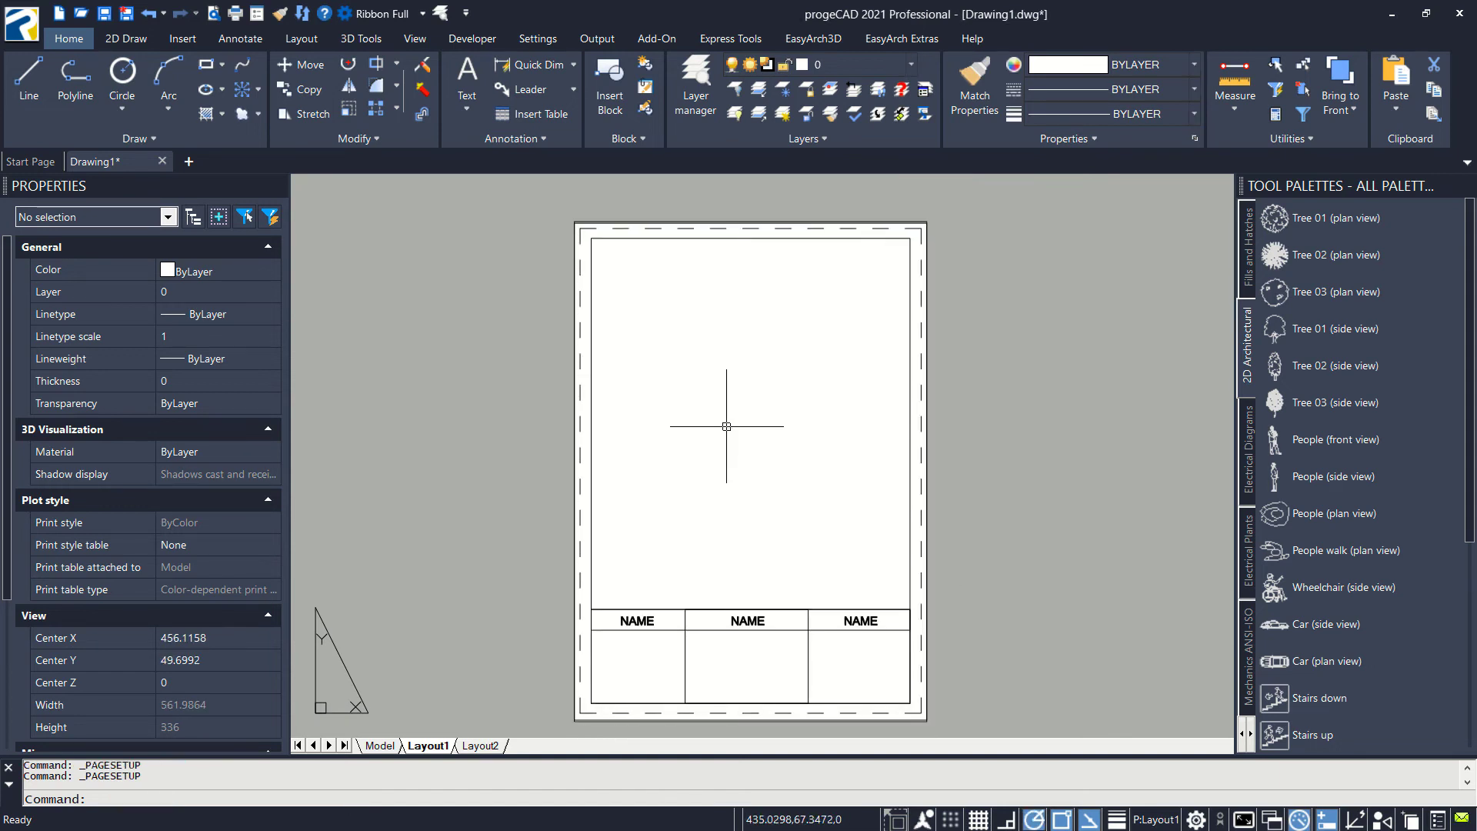
{"action": "type", "text": "V"}
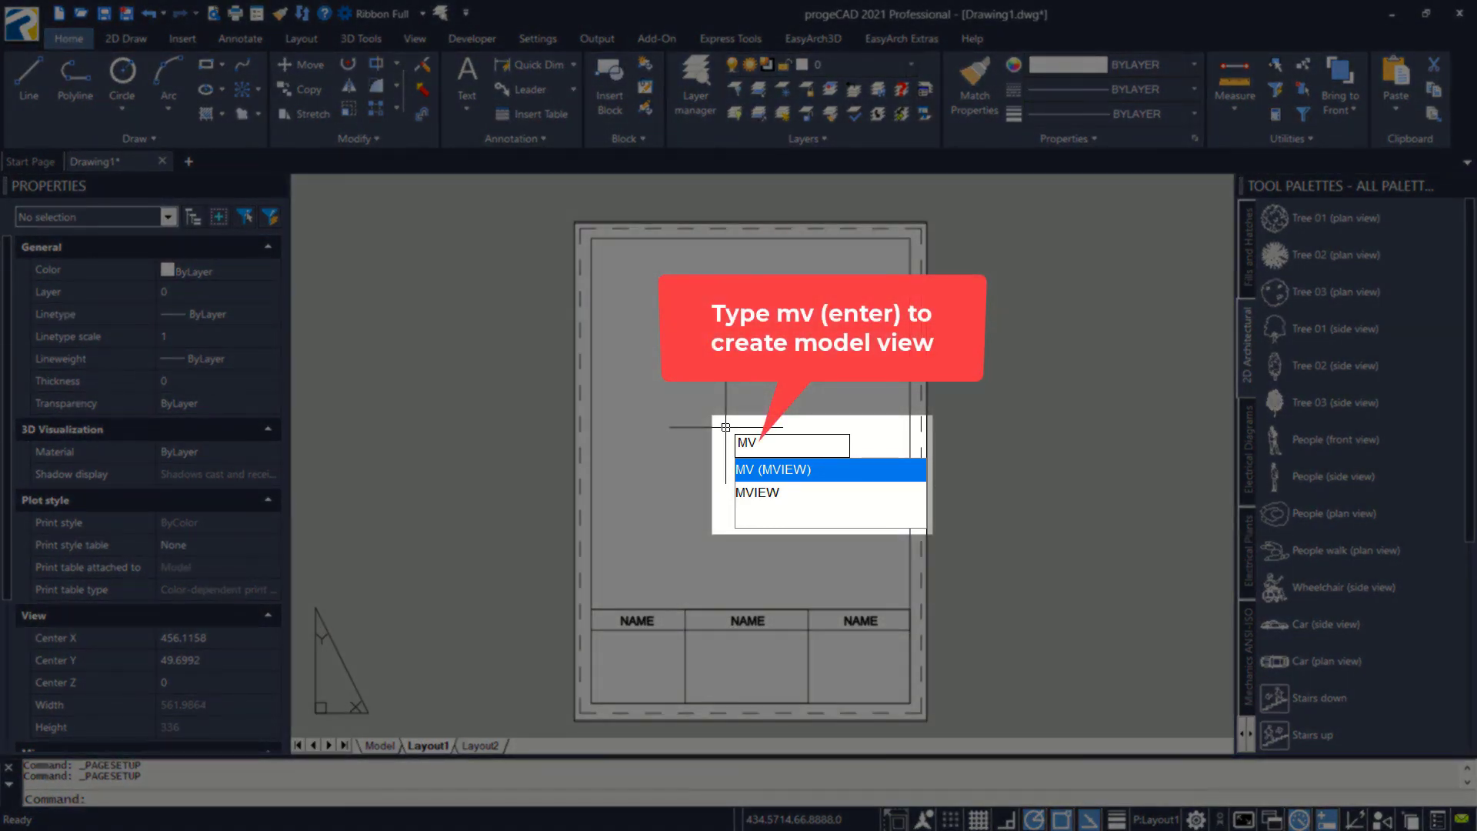
{"action": "type", "text": "MV"}
{"action": "key", "text": "Return"}
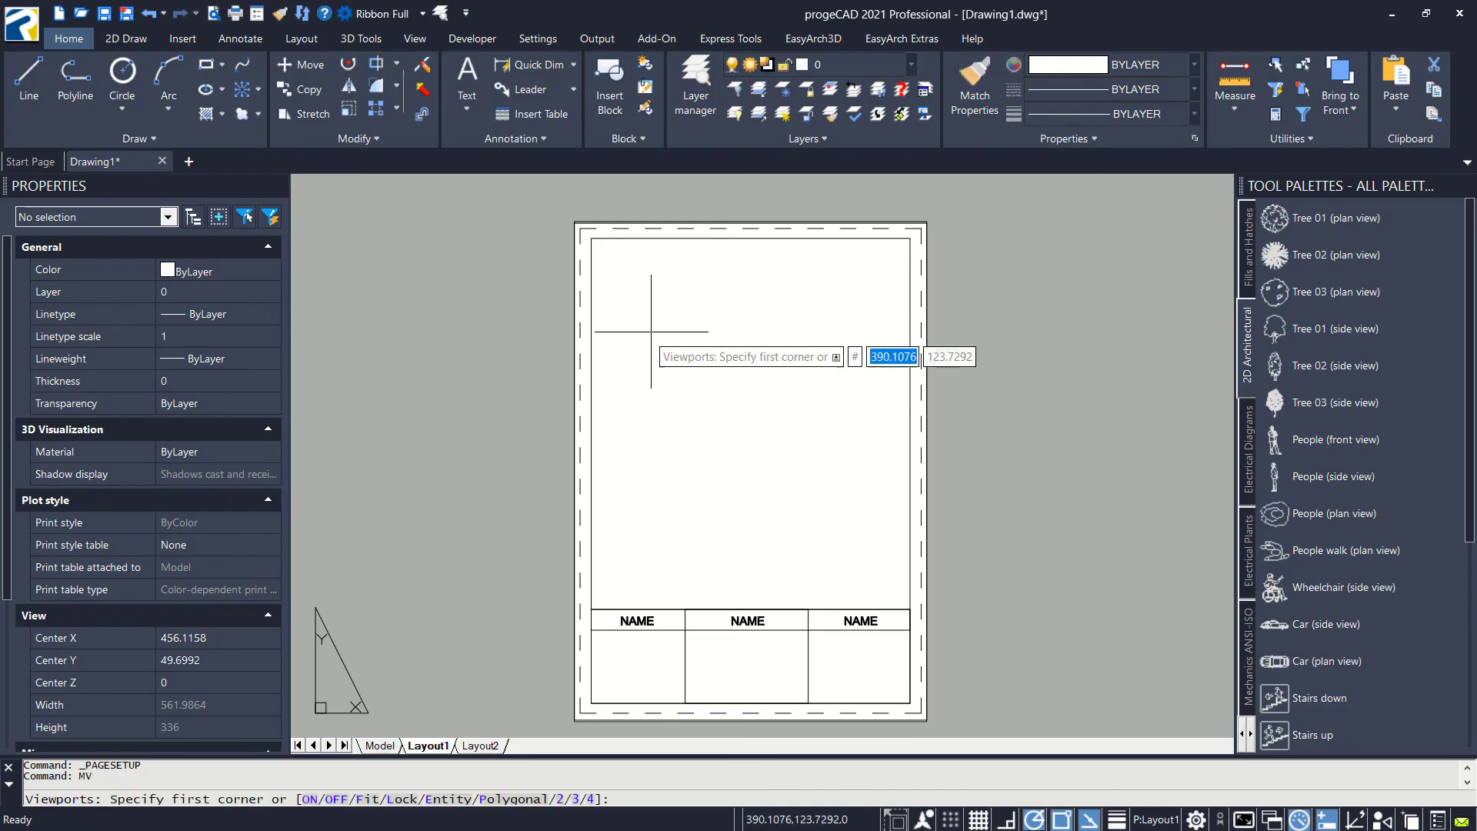
{"action": "left_click", "coordinate": [593, 240]}
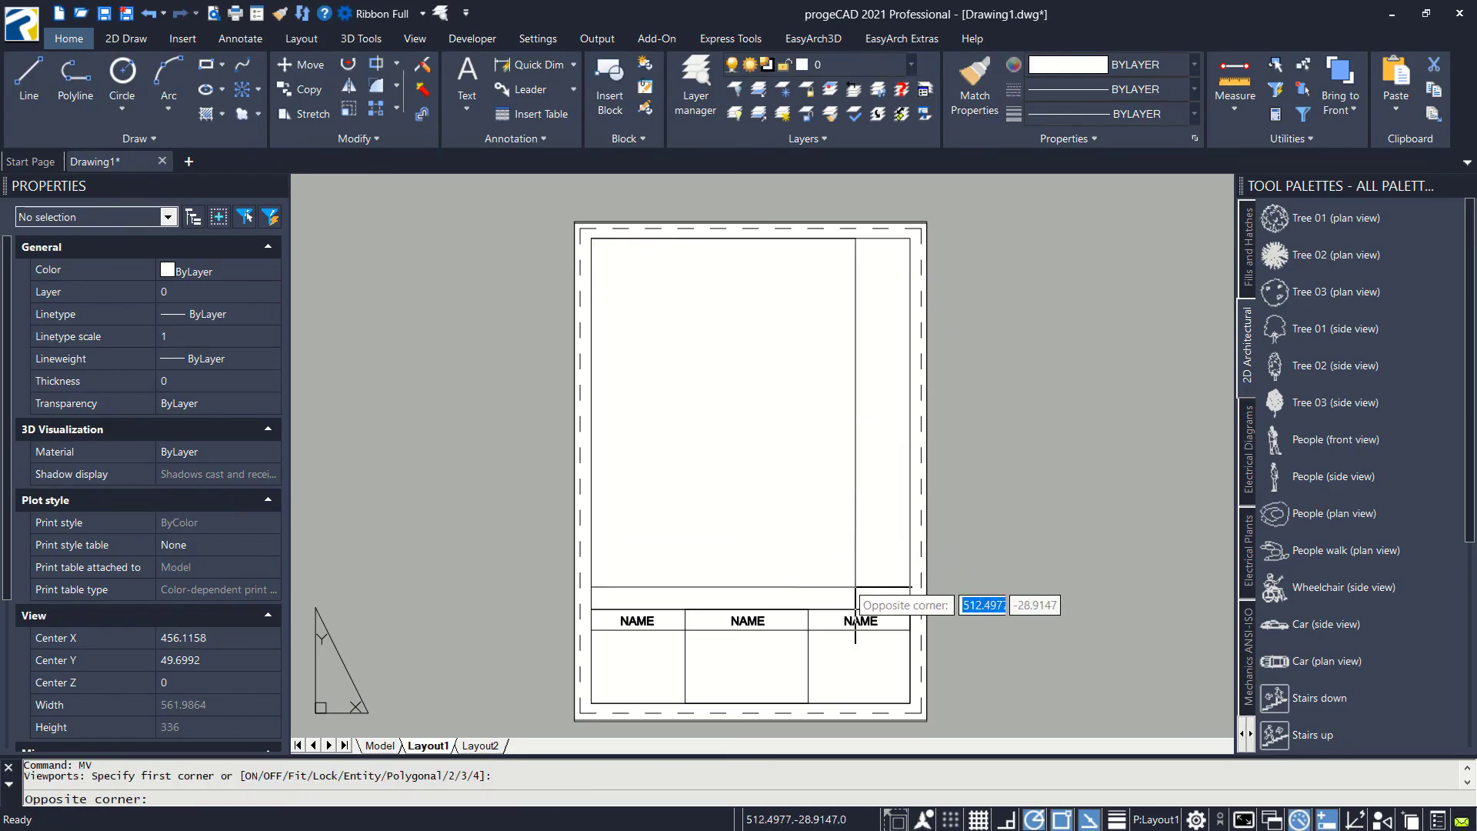
{"action": "left_click", "coordinate": [909, 610]}
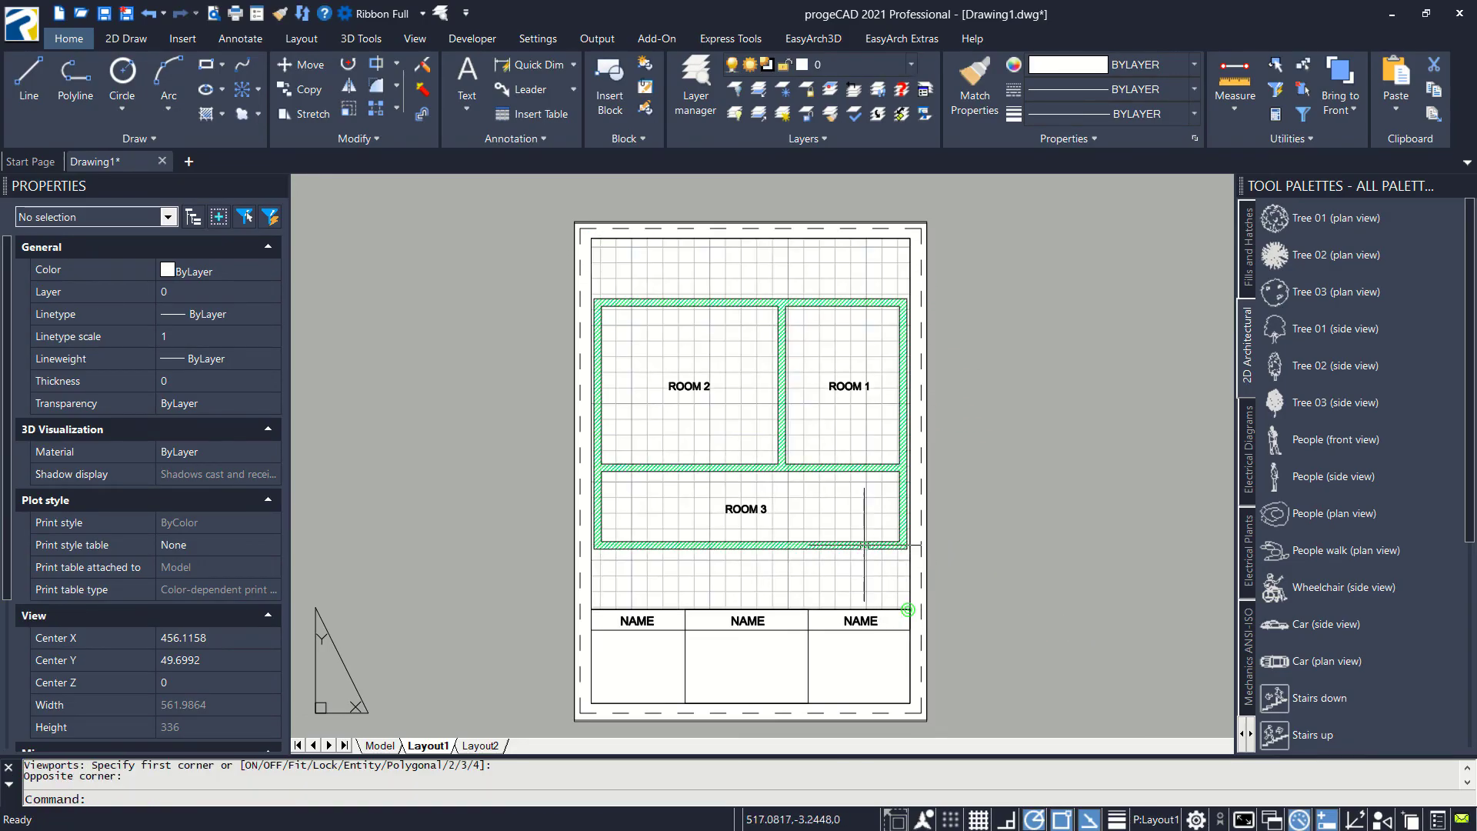
- Turn off the grid inside the floor plan viewport and set its scale to 1:50, returning to paper space
{"action": "double_click", "coordinate": [754, 394]}
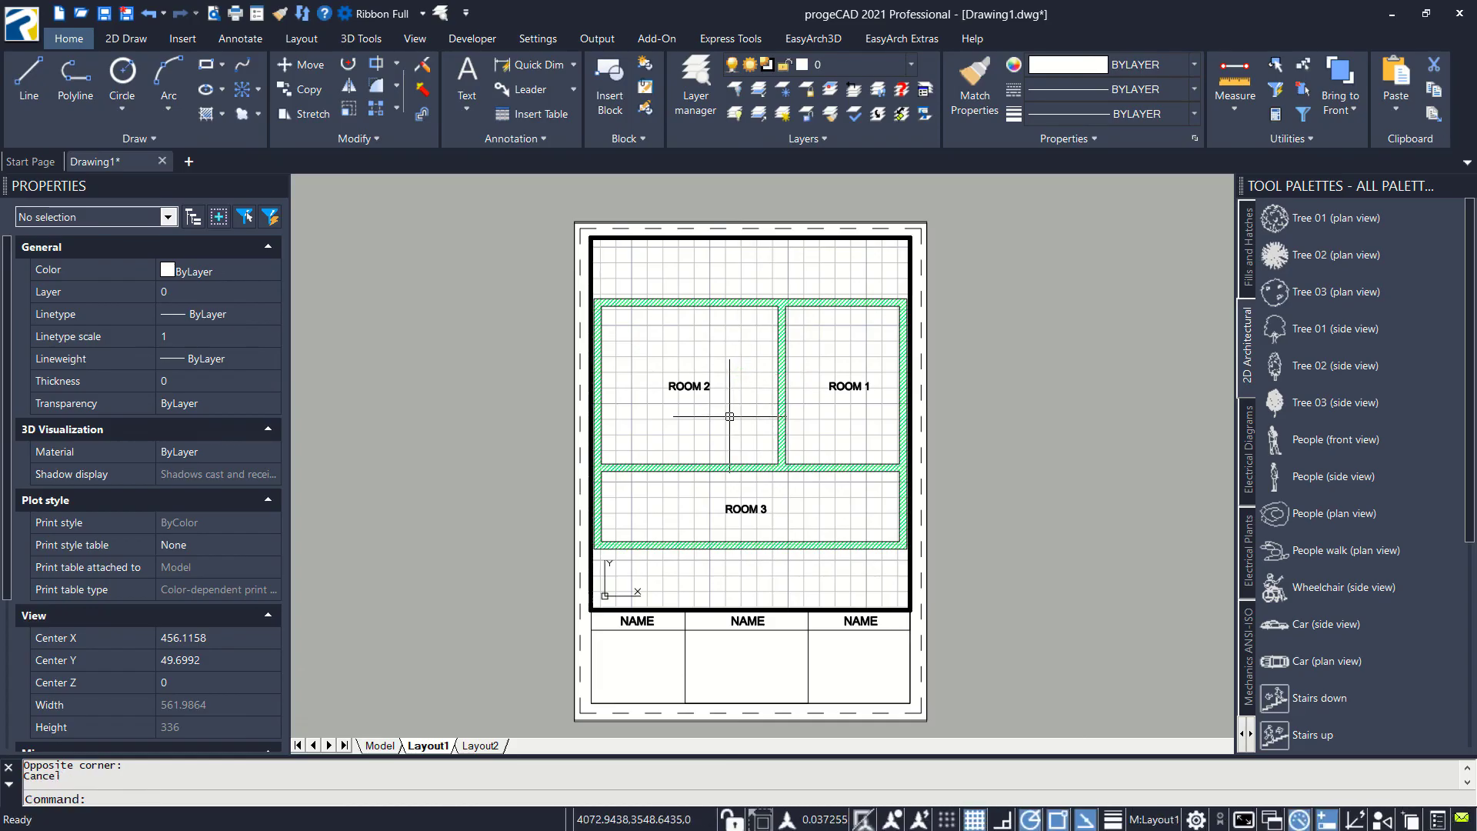
{"action": "key", "text": "F7"}
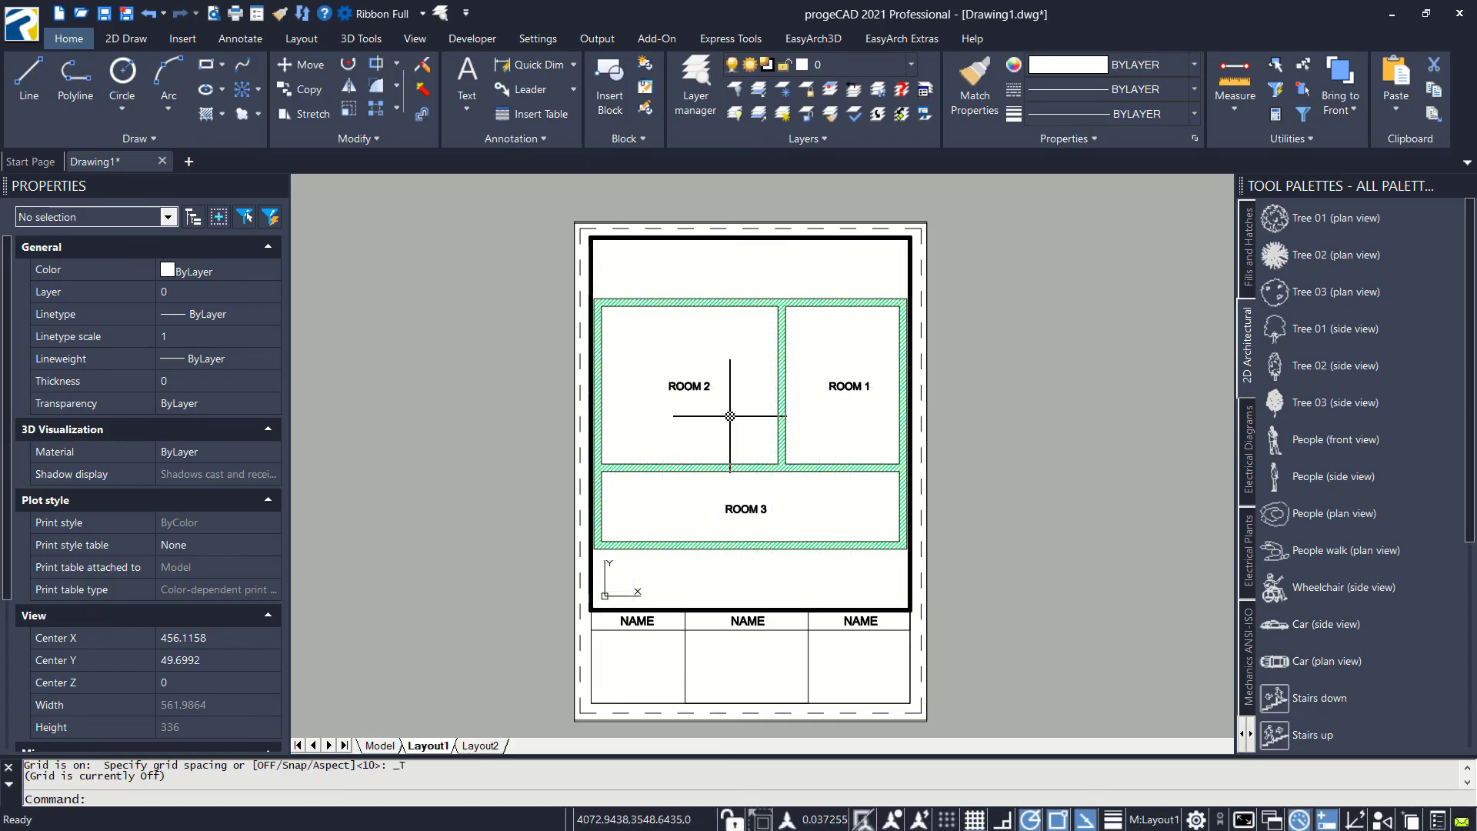
{"action": "left_click", "coordinate": [808, 822]}
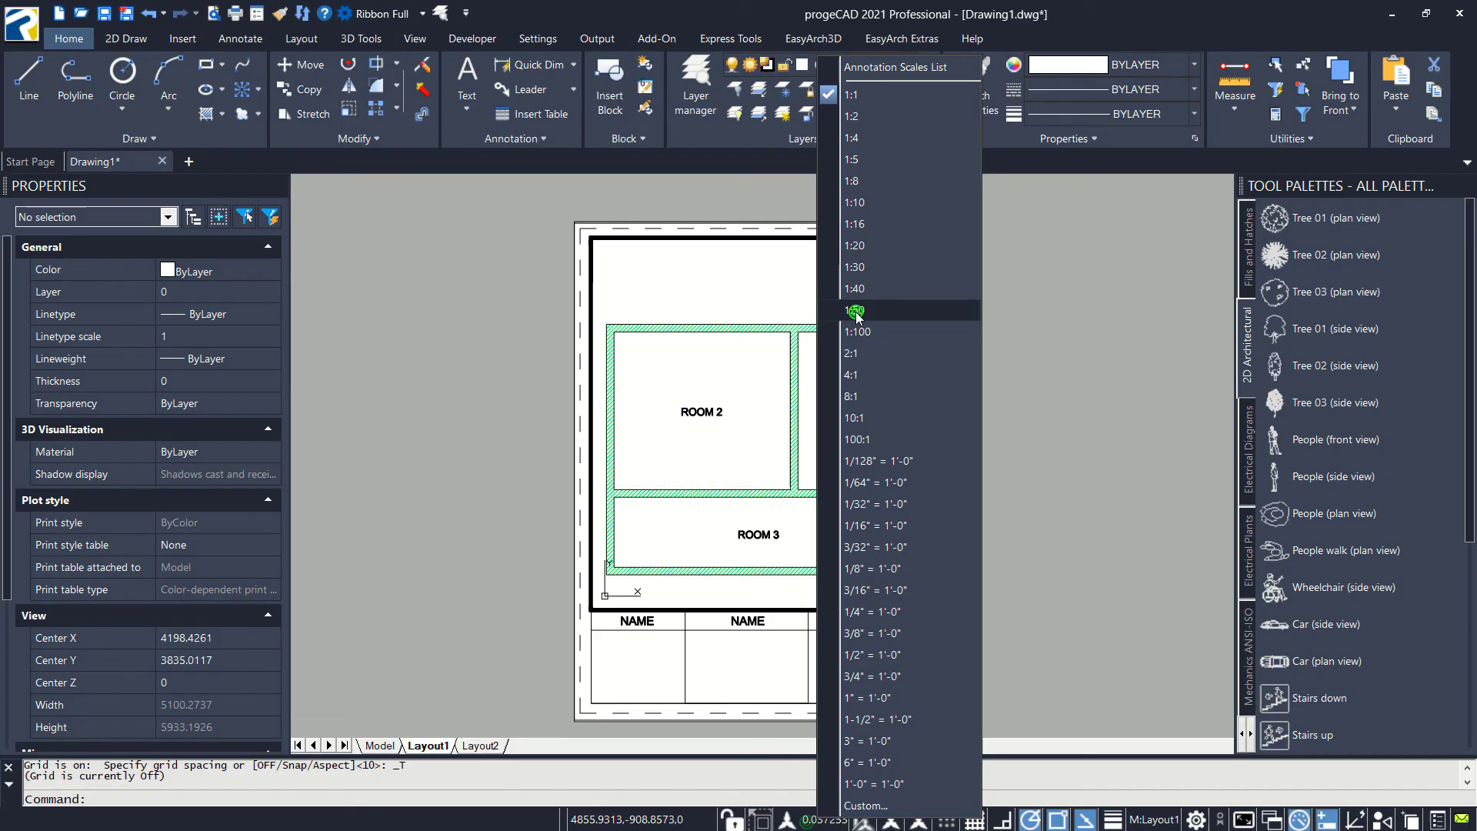
{"action": "left_click", "coordinate": [854, 310]}
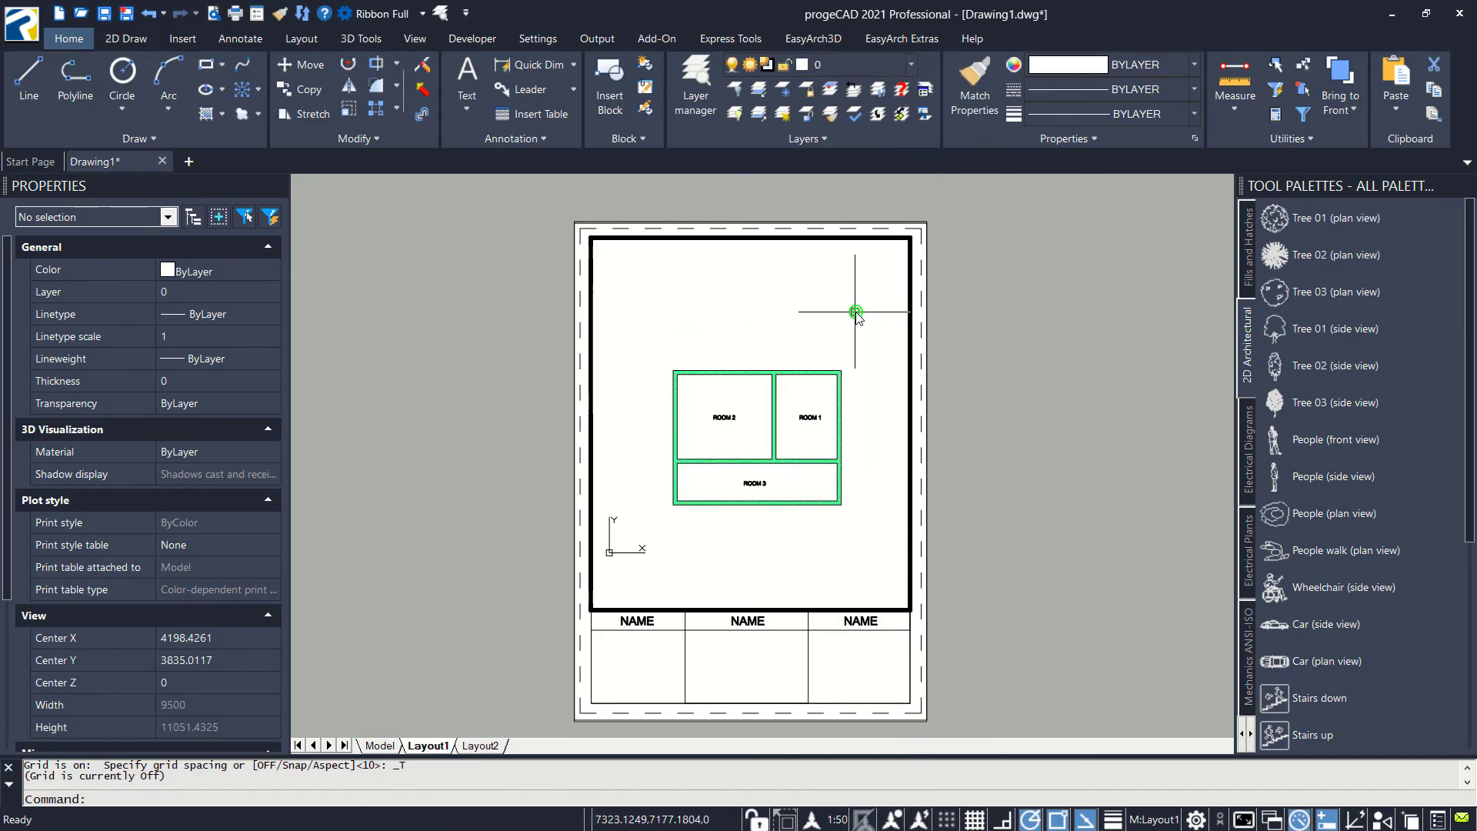
{"action": "double_click", "coordinate": [1029, 530]}
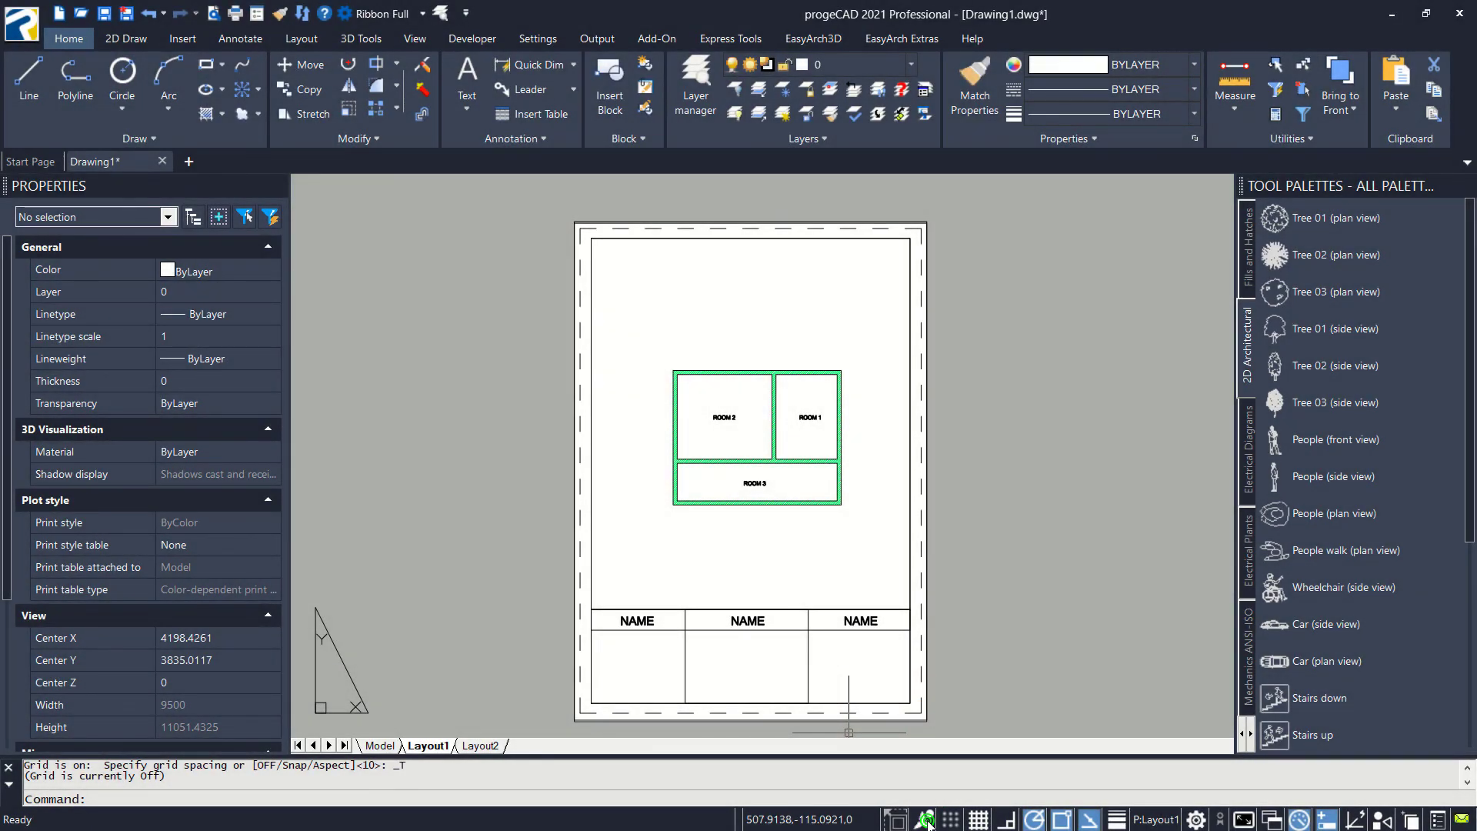
- Turn on the display of annotative objects for all scales and inspect the plan's dimensions in the layout
{"action": "left_click", "coordinate": [925, 820]}
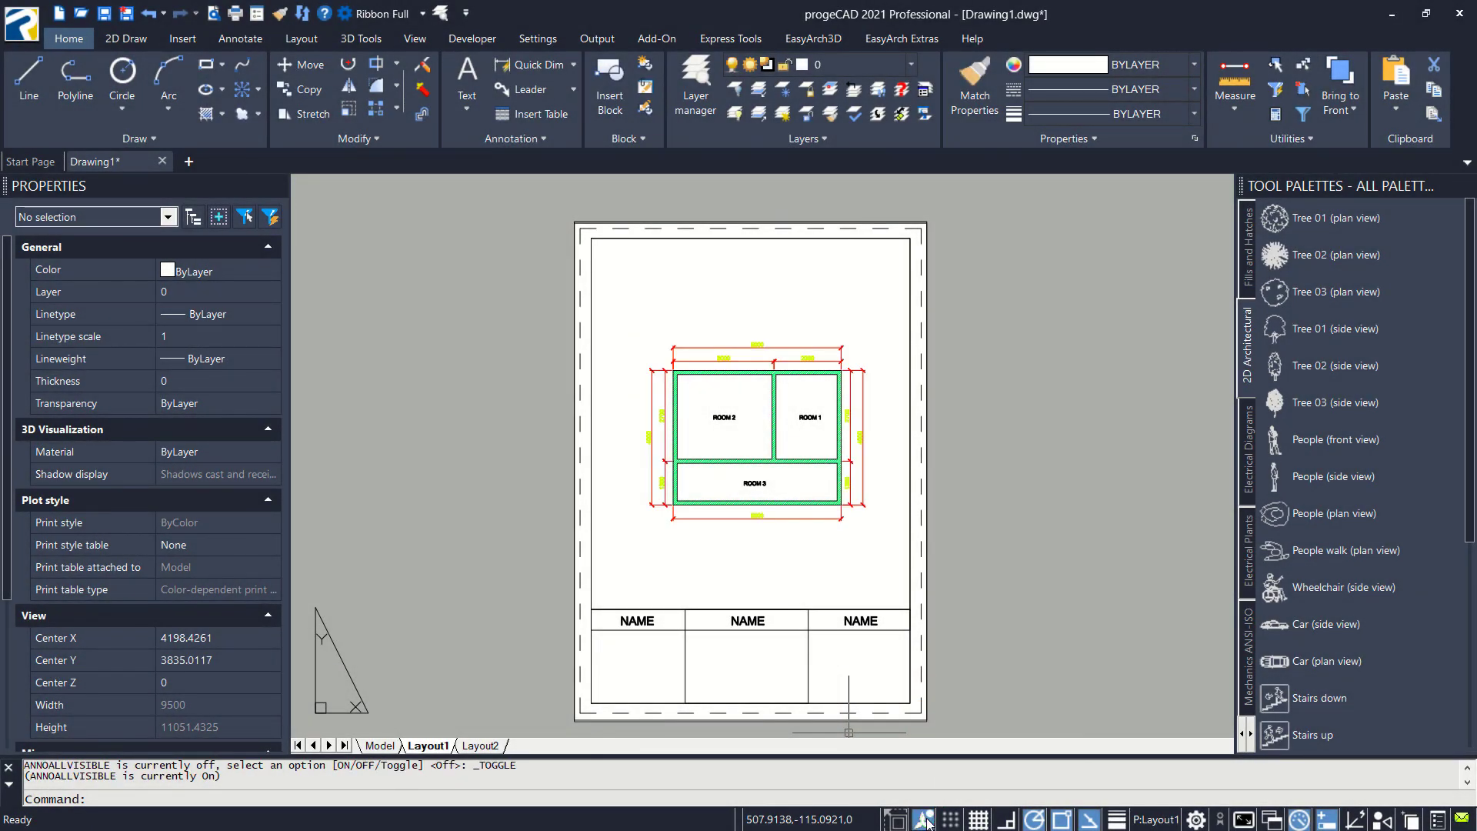
{"action": "scroll", "coordinate": [770, 493], "scroll_direction": "up", "scroll_amount": 2}
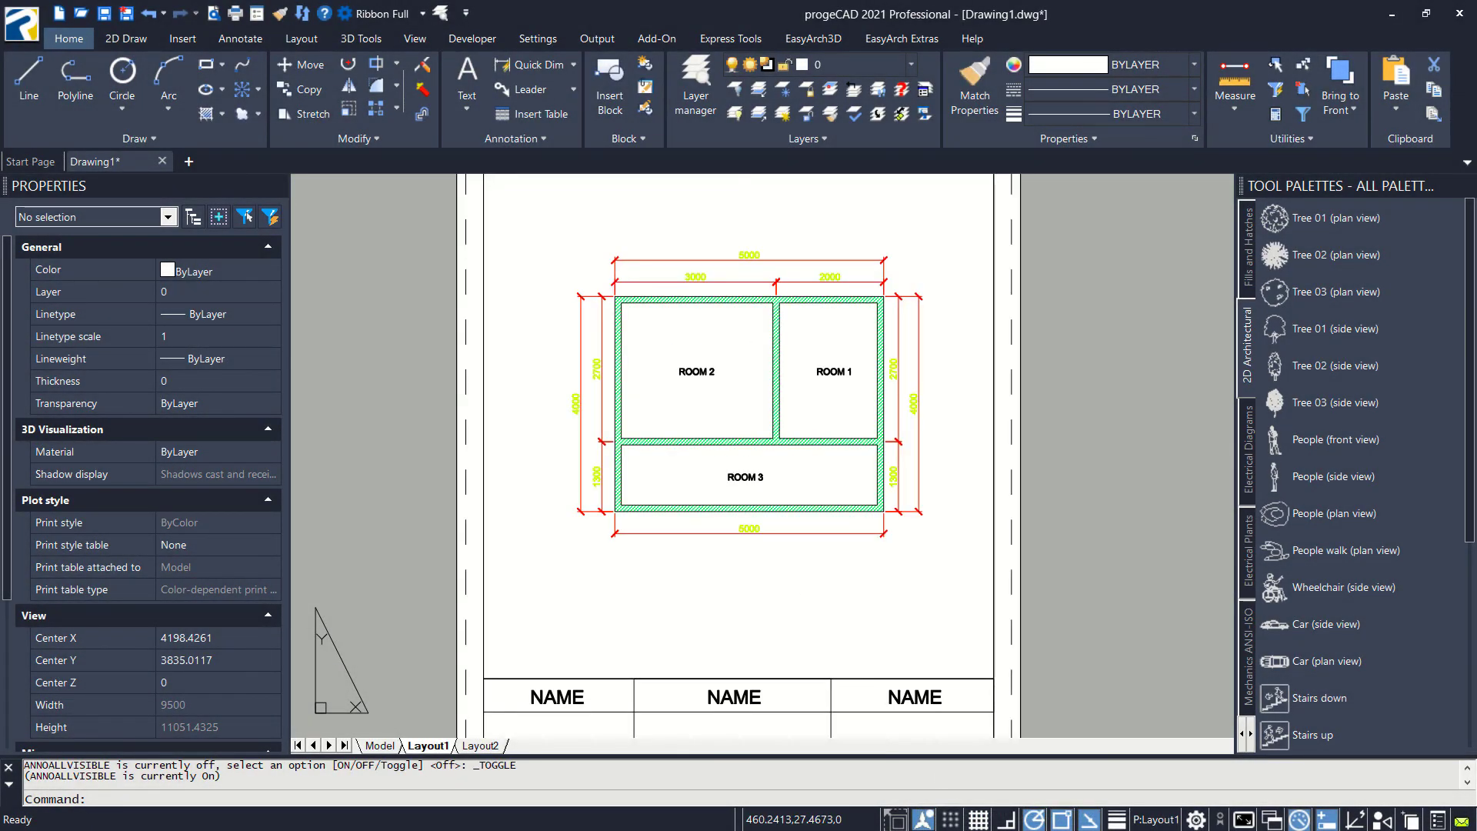
{"action": "scroll", "coordinate": [769, 493], "scroll_direction": "down", "scroll_amount": 2}
{"action": "middle_click_drag", "start_coordinate": [769, 493], "coordinate": [763, 491]}
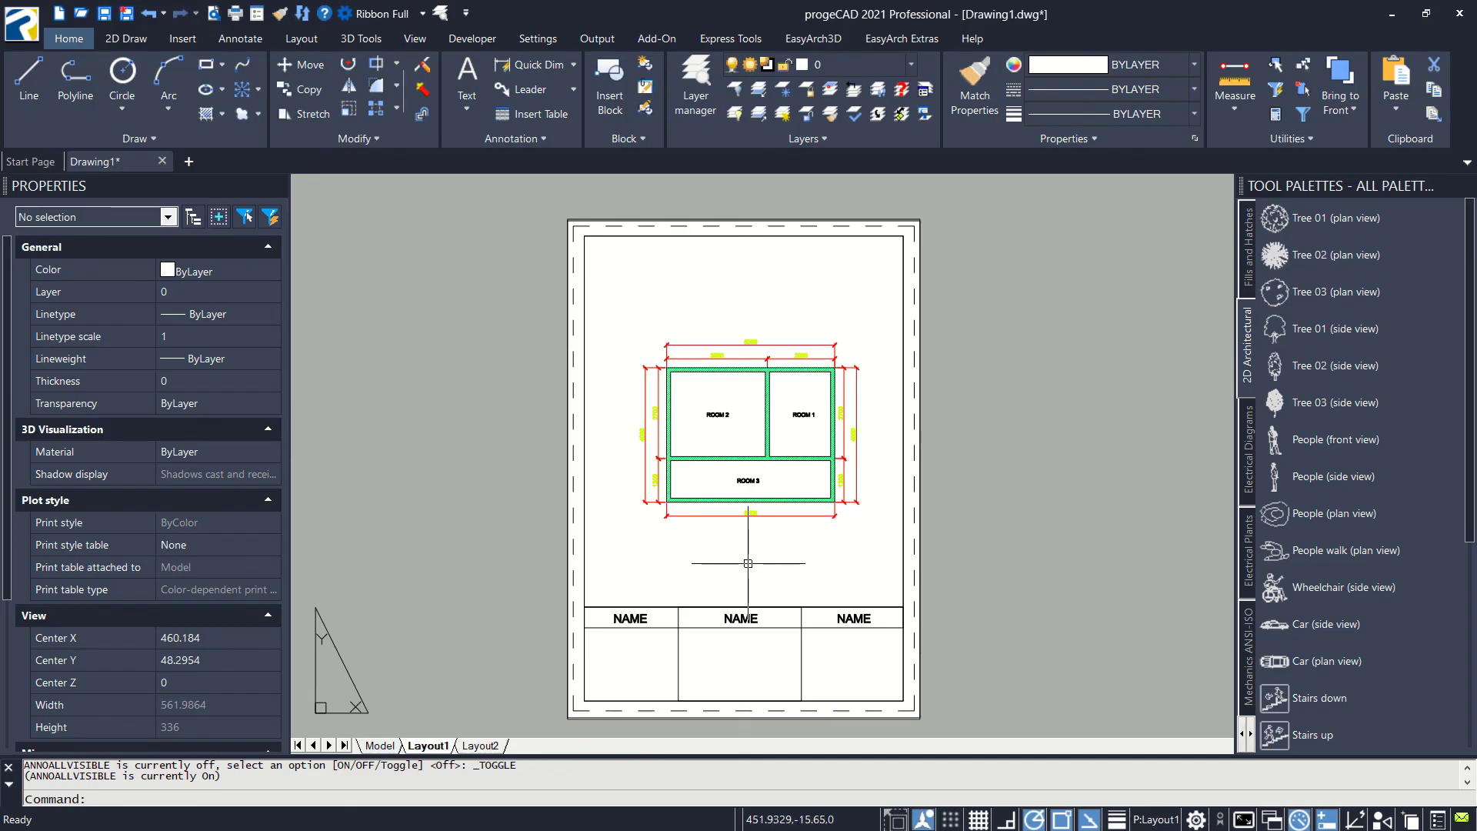
- Open the plot settings for Layout1 and check the dimensioned floor plan in the print preview
{"action": "type", "text": "PLOT"}
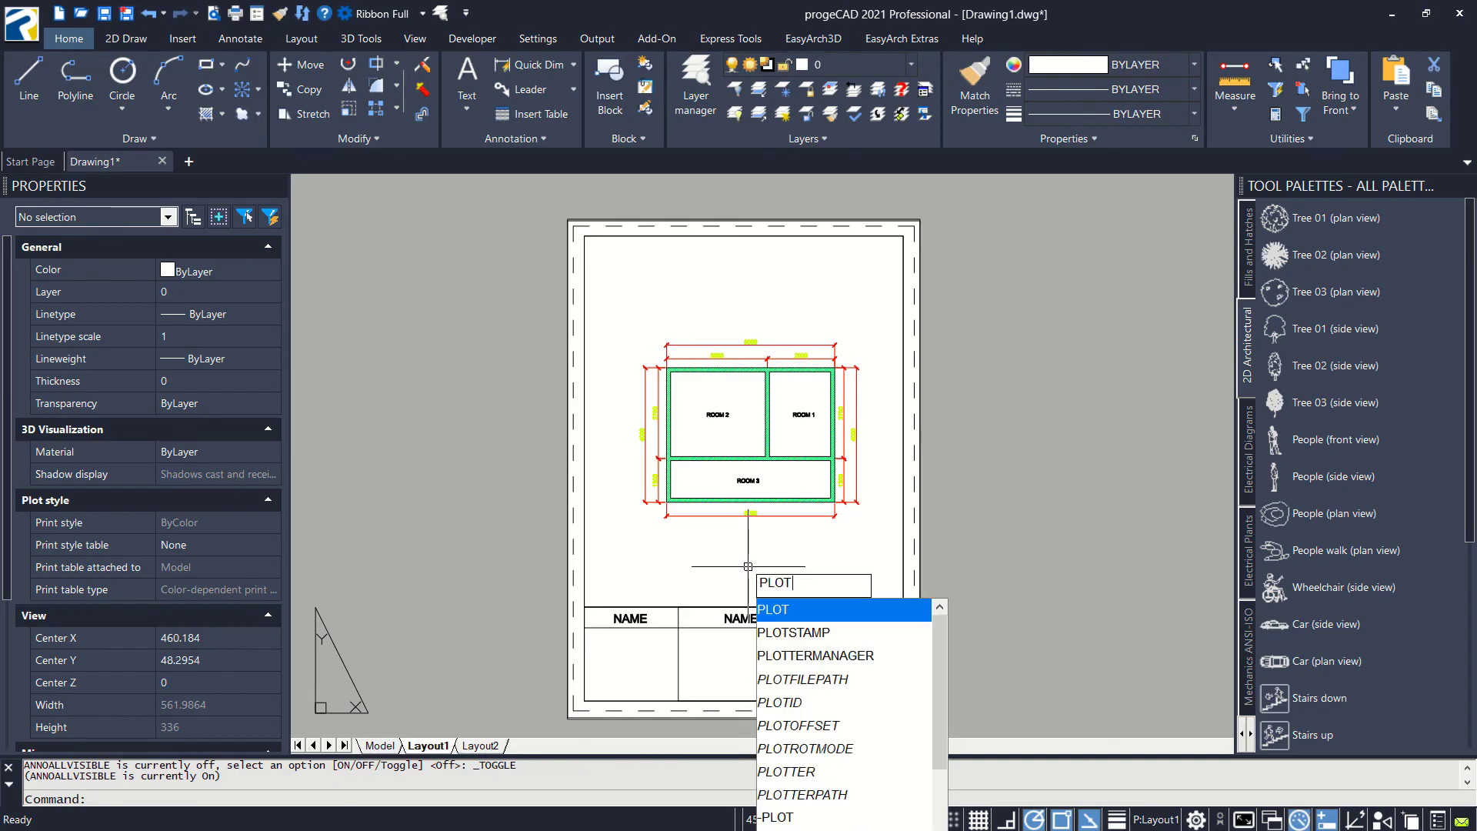
{"action": "key", "text": "Return"}
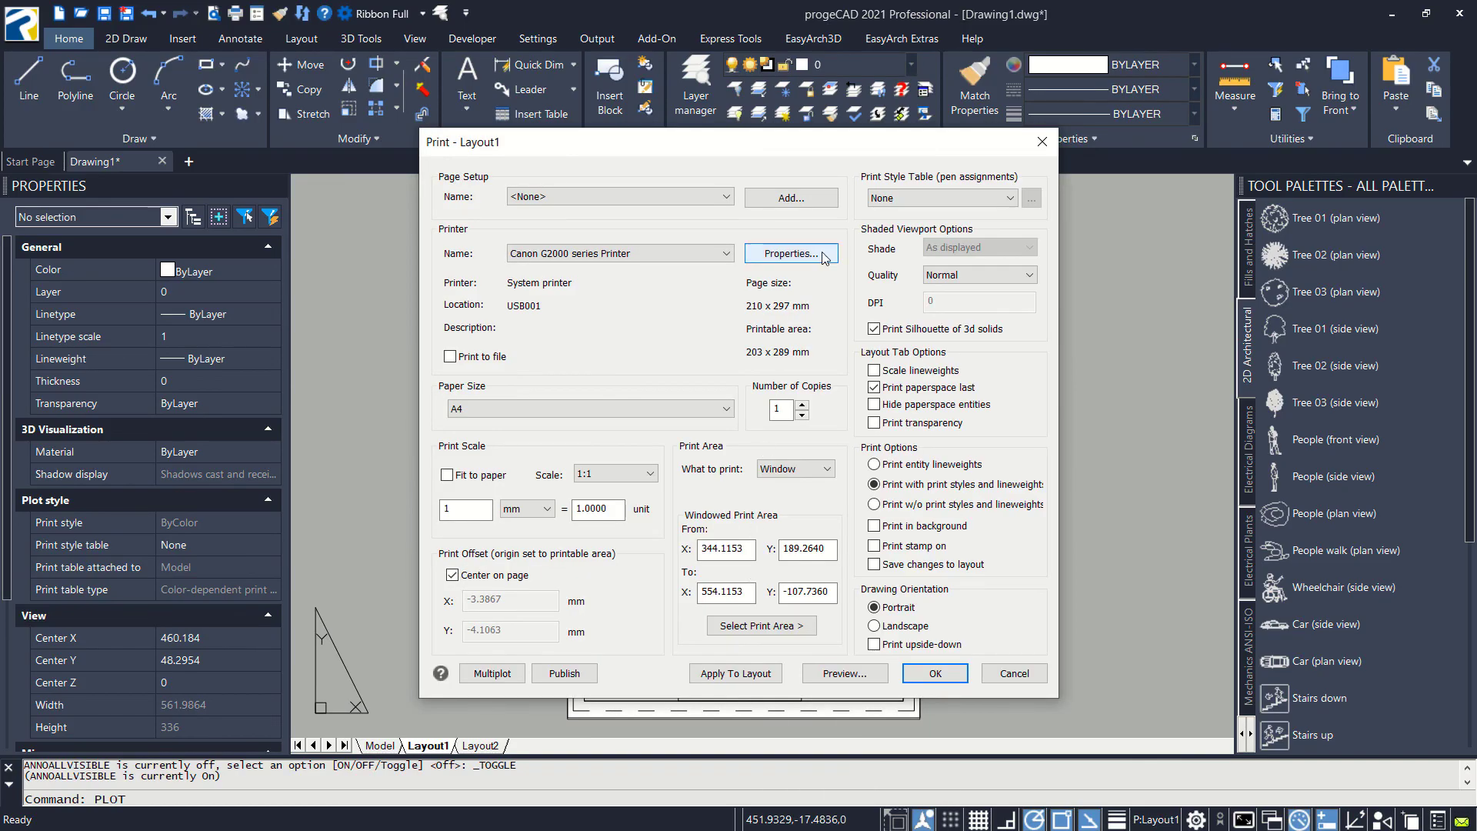
{"action": "left_click", "coordinate": [839, 674]}
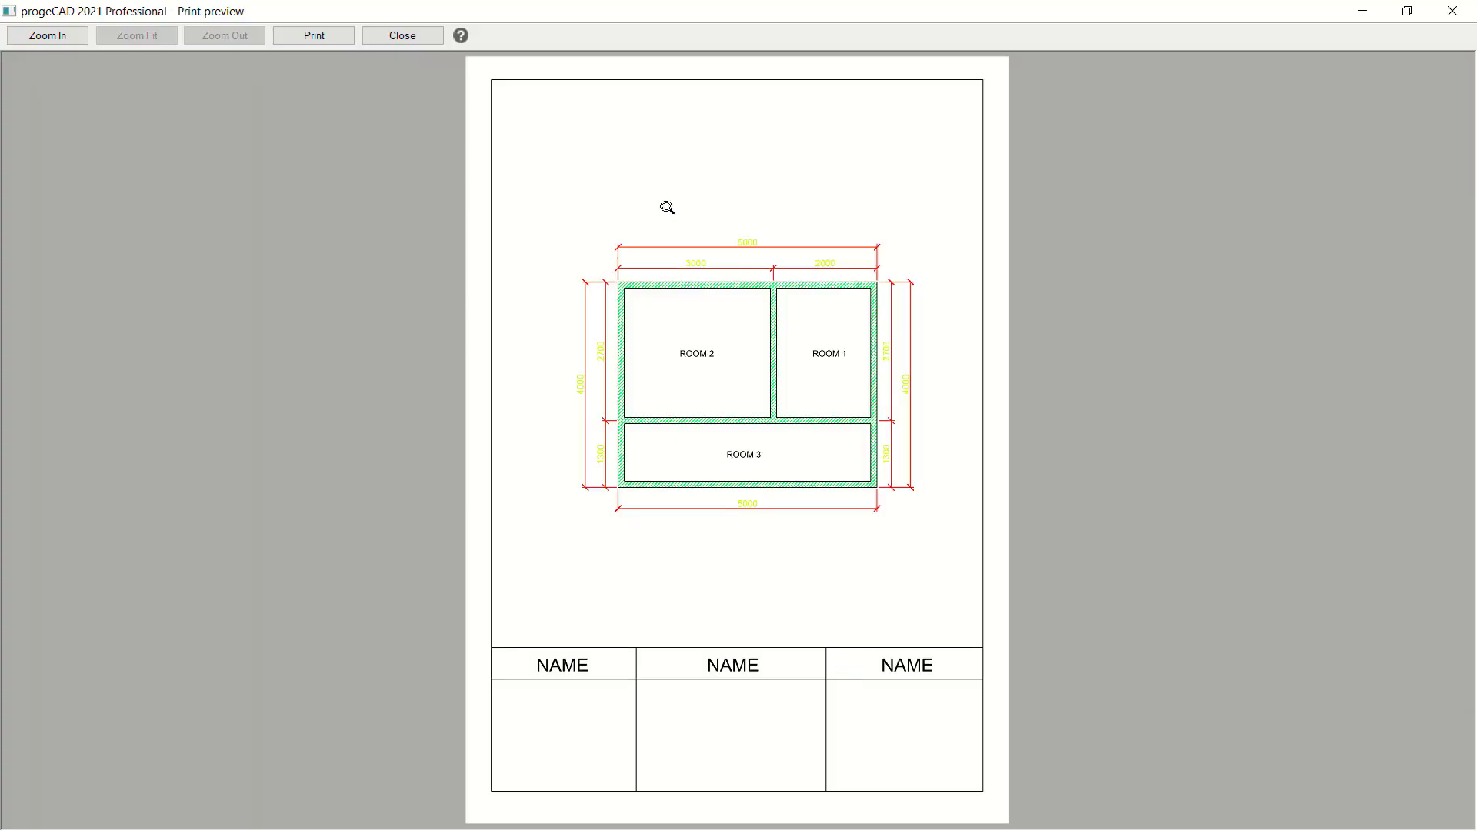
{"action": "left_click", "coordinate": [413, 39]}
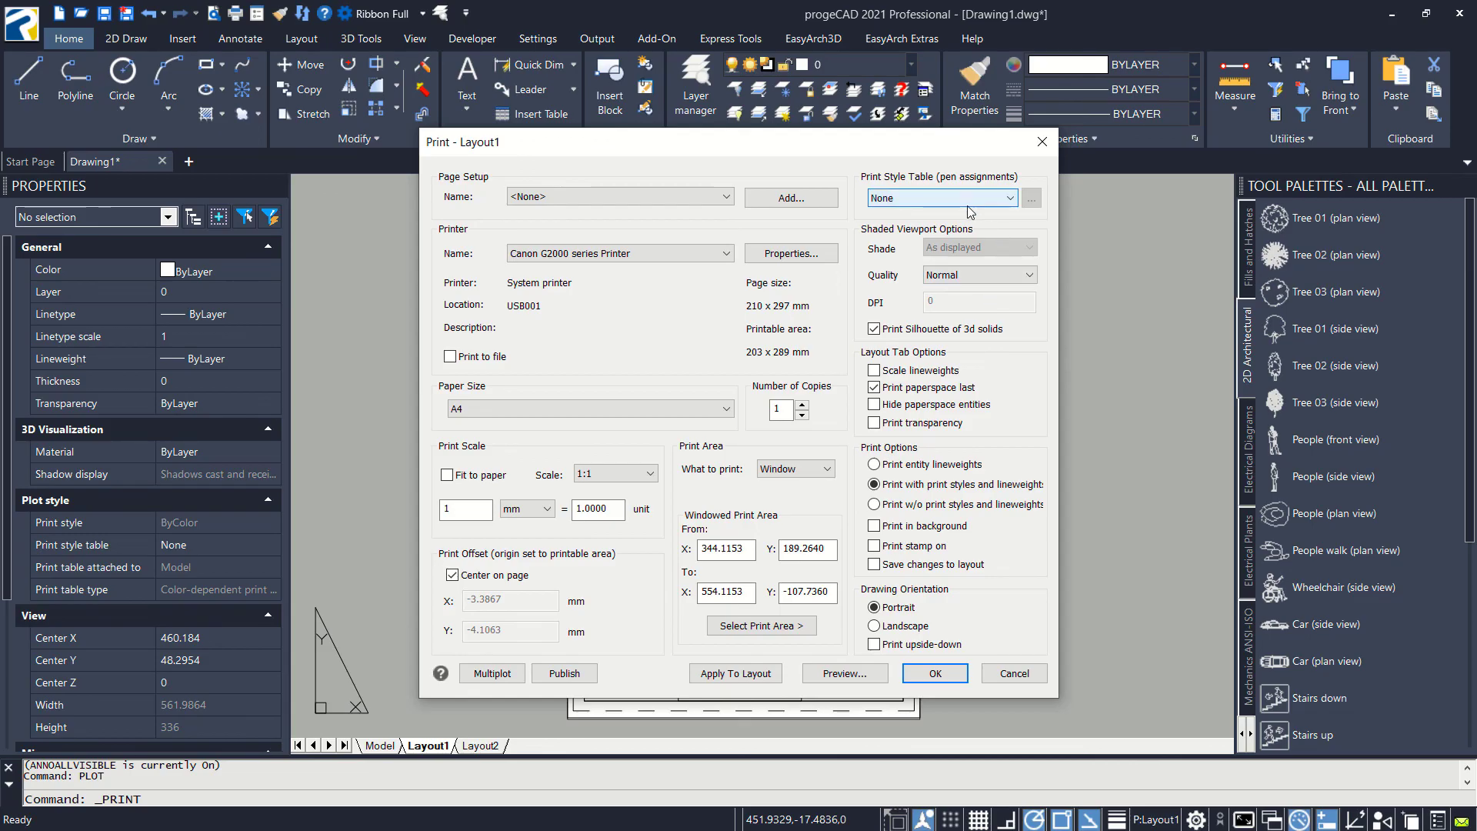
- Assign the Monochrome.ctb print style table to the plot and preview the print
{"action": "left_click", "coordinate": [965, 204]}
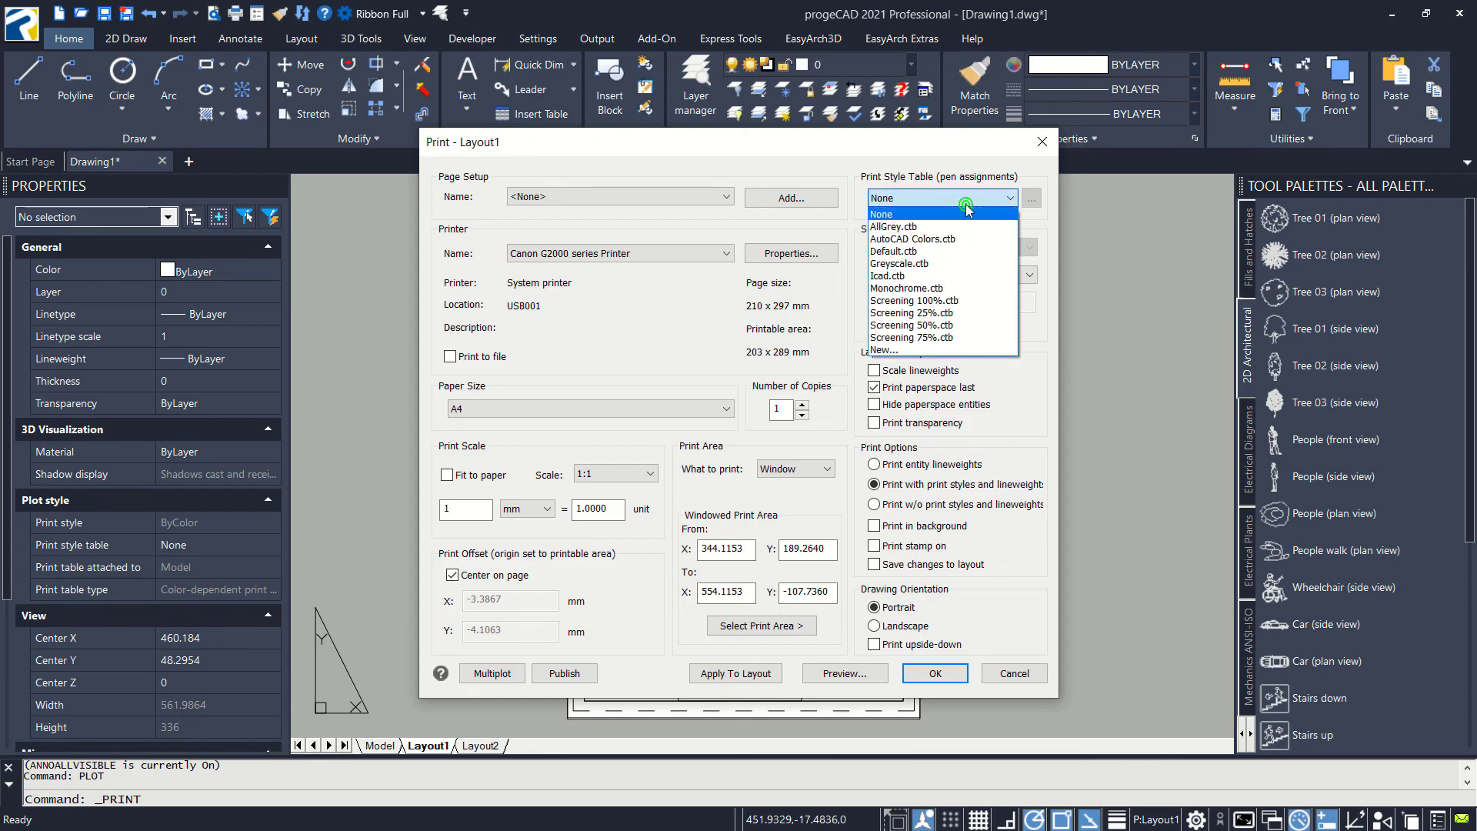
{"action": "left_click", "coordinate": [904, 289]}
{"action": "left_click", "coordinate": [838, 673]}
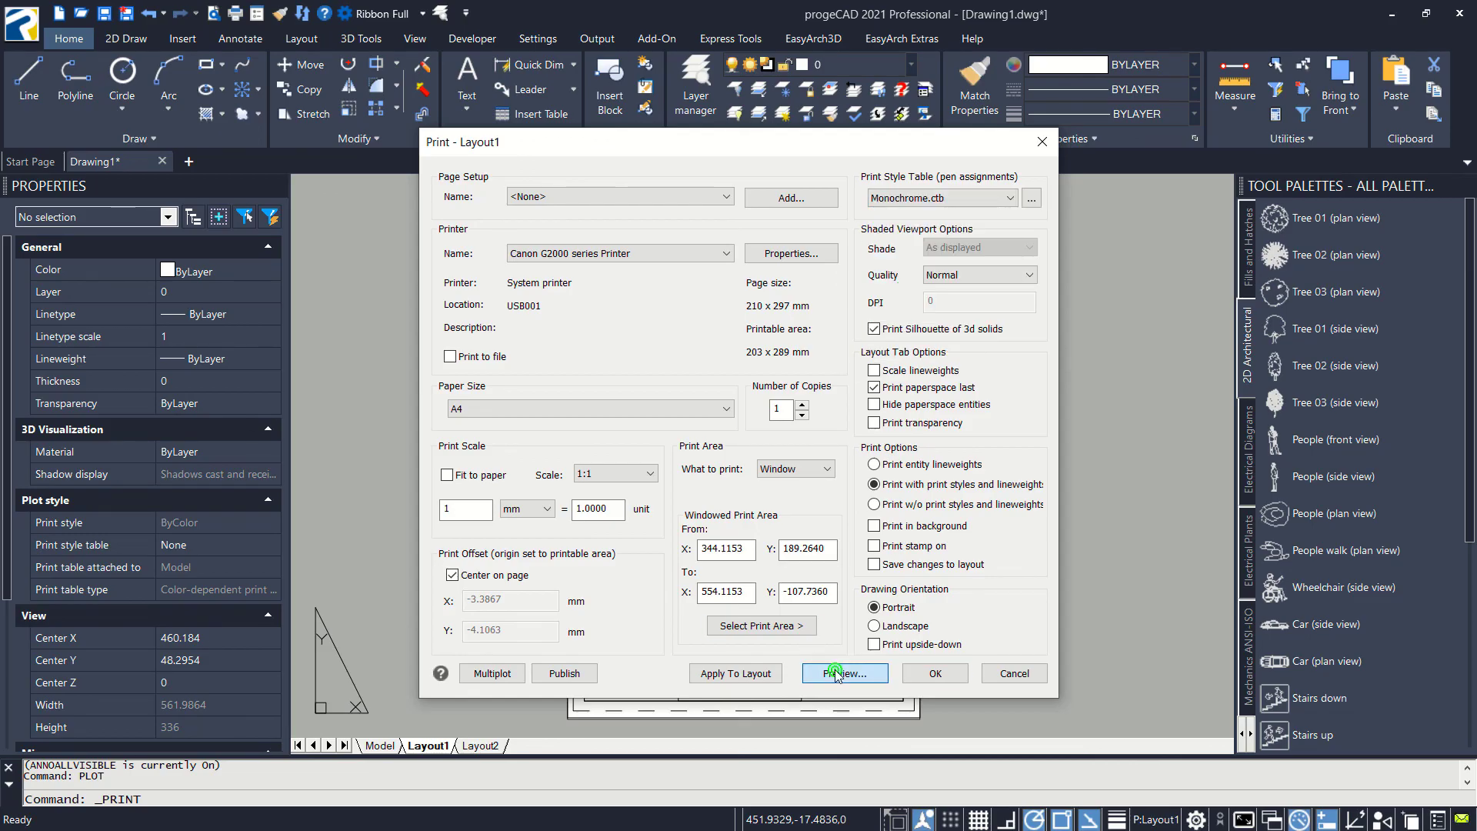